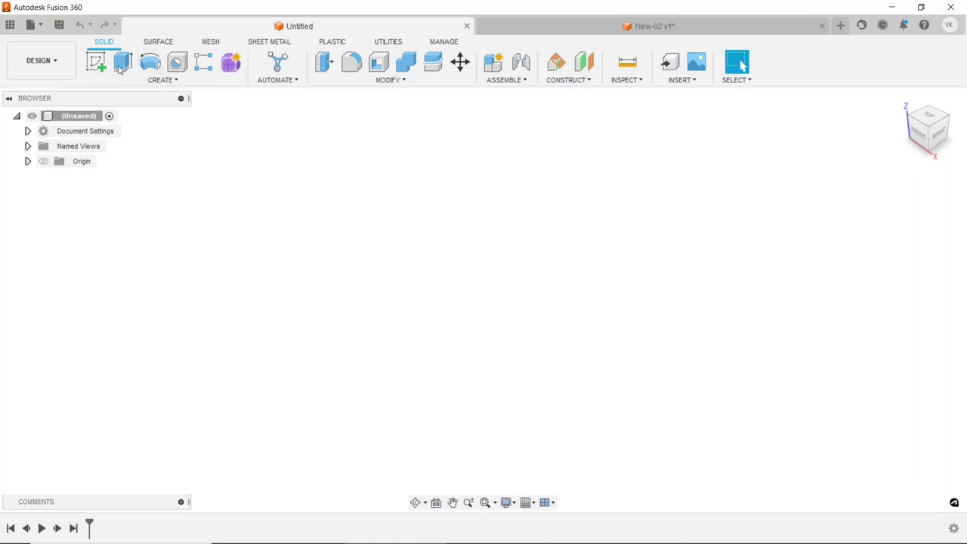
- On the XZ front plane, draw a circle at the origin and dimension its diameter to 25 mm
left_click(96, 62)
left_click(490, 291)
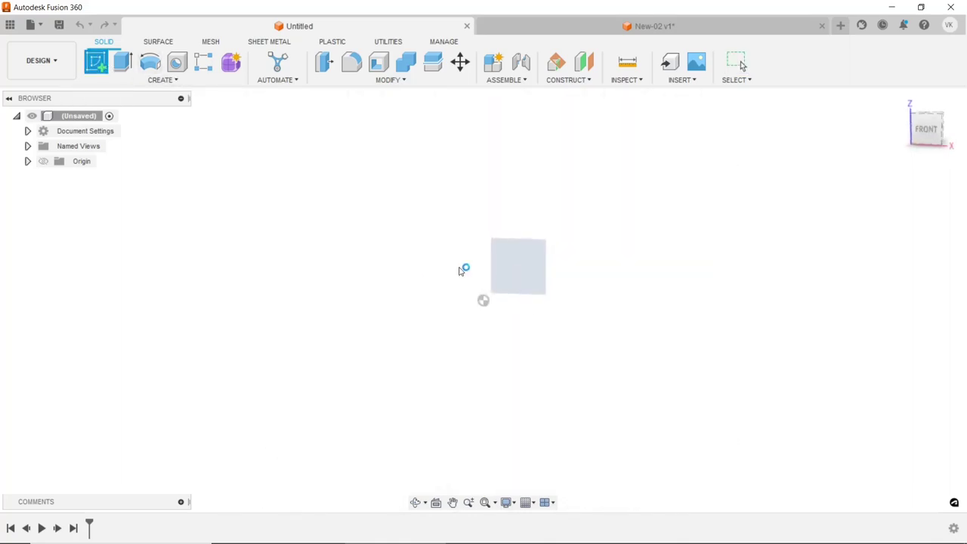
key("c")
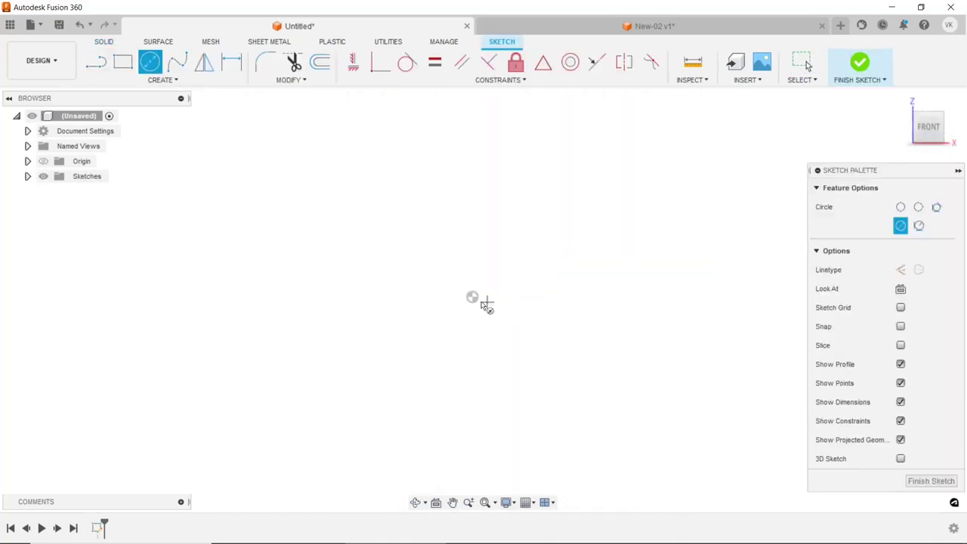
left_click(472, 297)
left_click(493, 249)
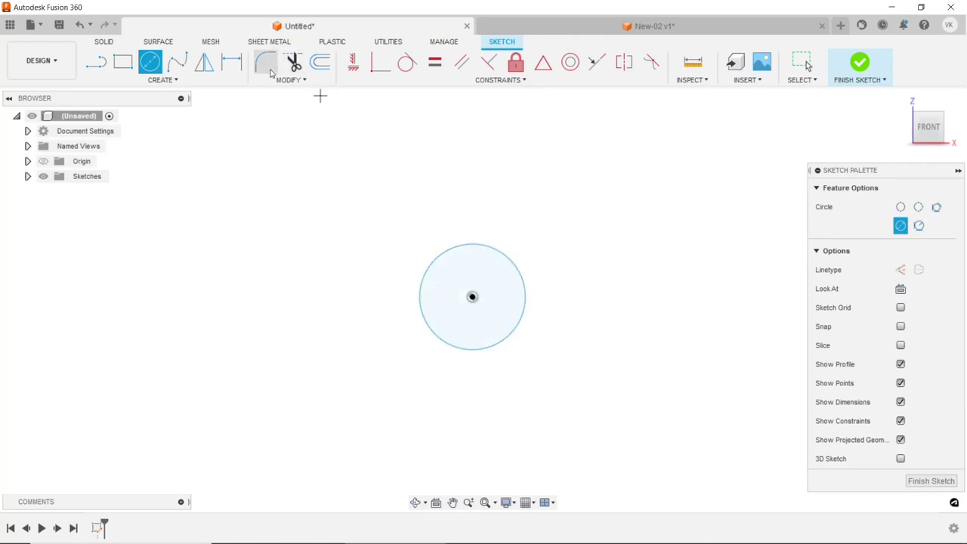
left_click(240, 63)
left_click(471, 244)
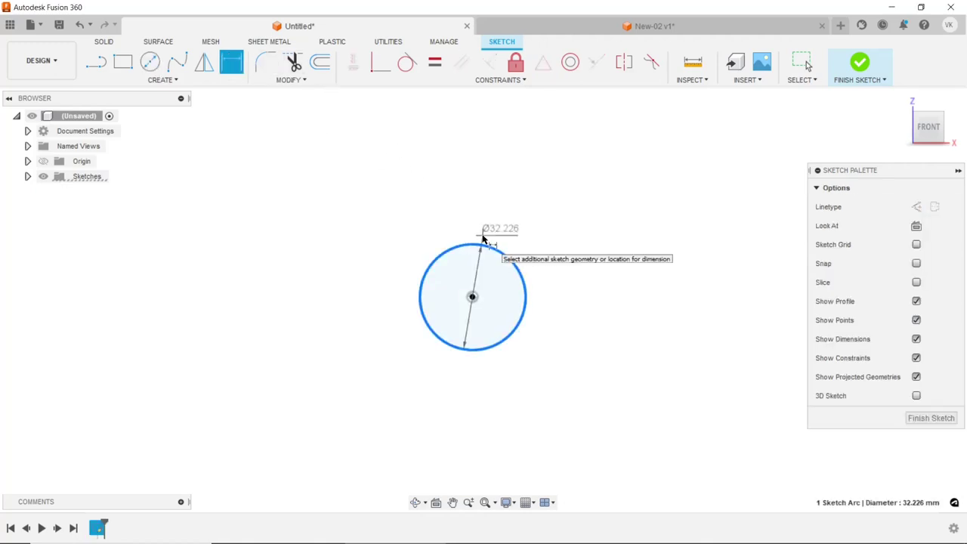
left_click(481, 236)
type("5")
key("Return")
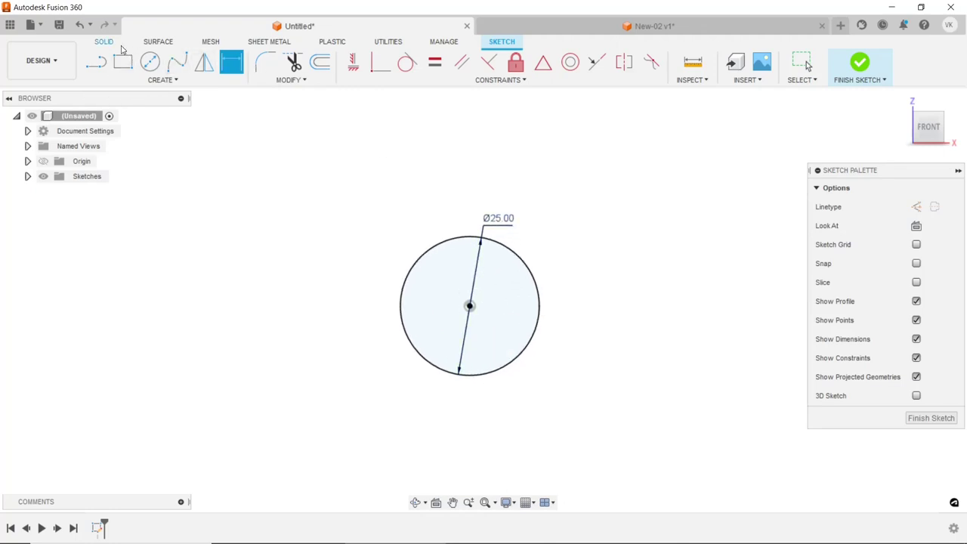
- Extrude the Ø25 mm circle profile 2 mm into a solid disc
key("e")
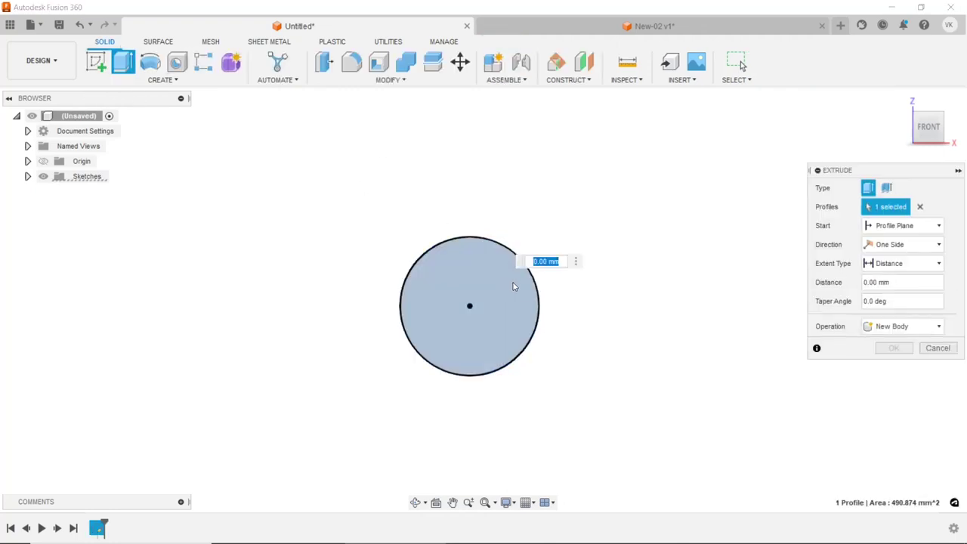
type("2")
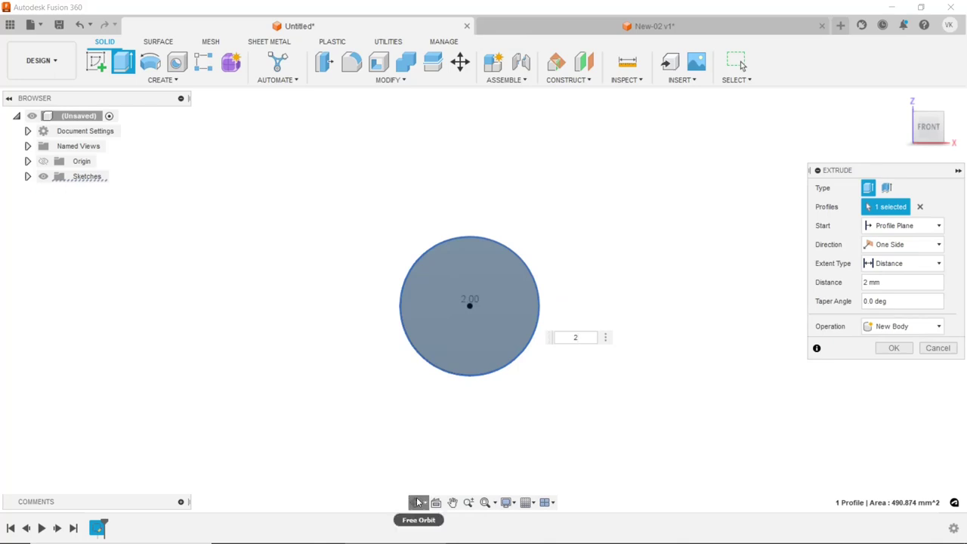
left_click(418, 503)
left_click_drag(469, 333, 513, 335)
right_click(355, 310)
left_click(388, 308)
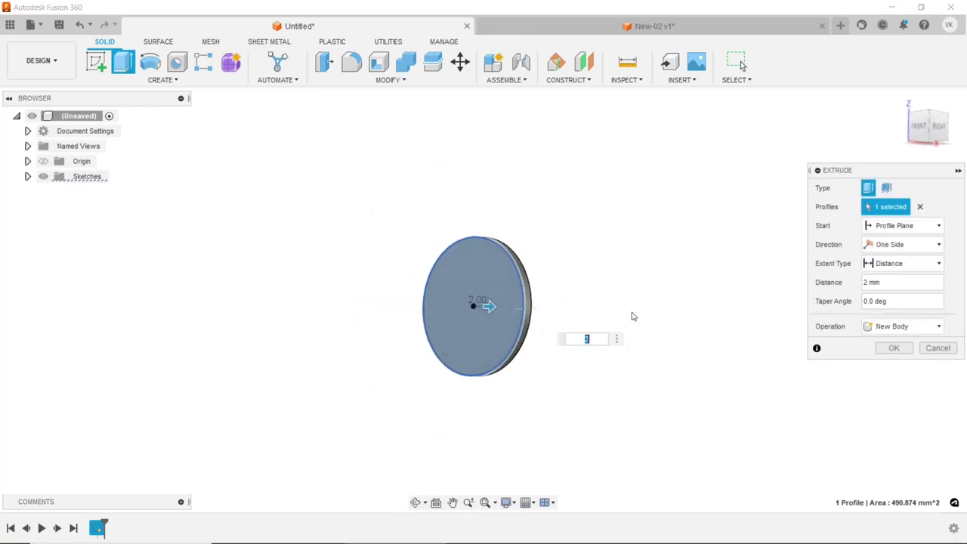
scroll(633, 316, "up", 2)
left_click(892, 352)
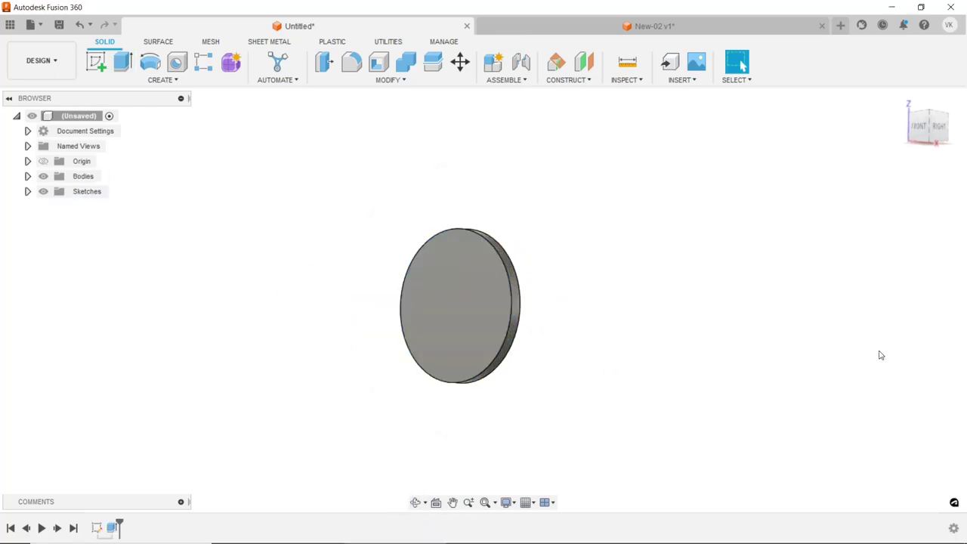
- Chamfer the disc's front circular edge by 1.5 mm, after trying 2.5 and 2 mm
left_click(364, 81)
left_click(362, 121)
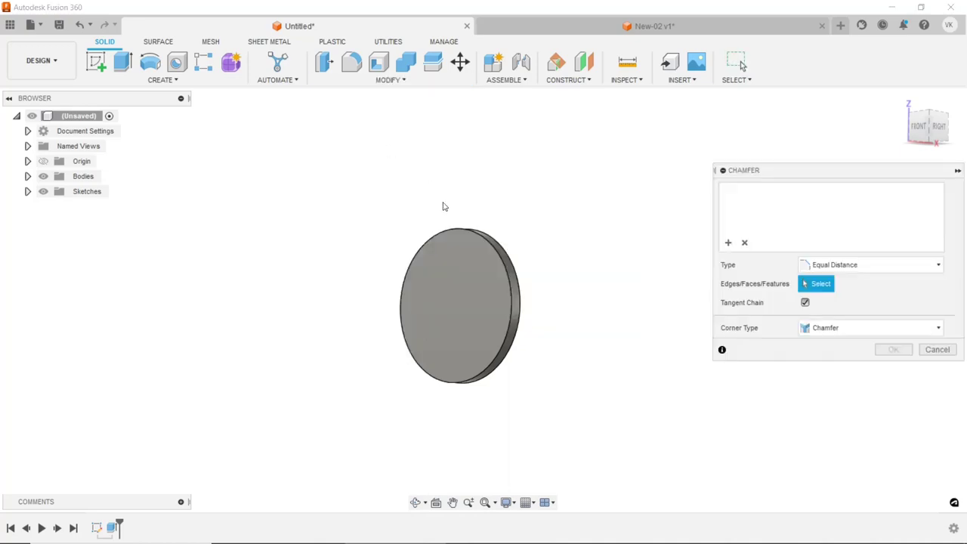
left_click(495, 255)
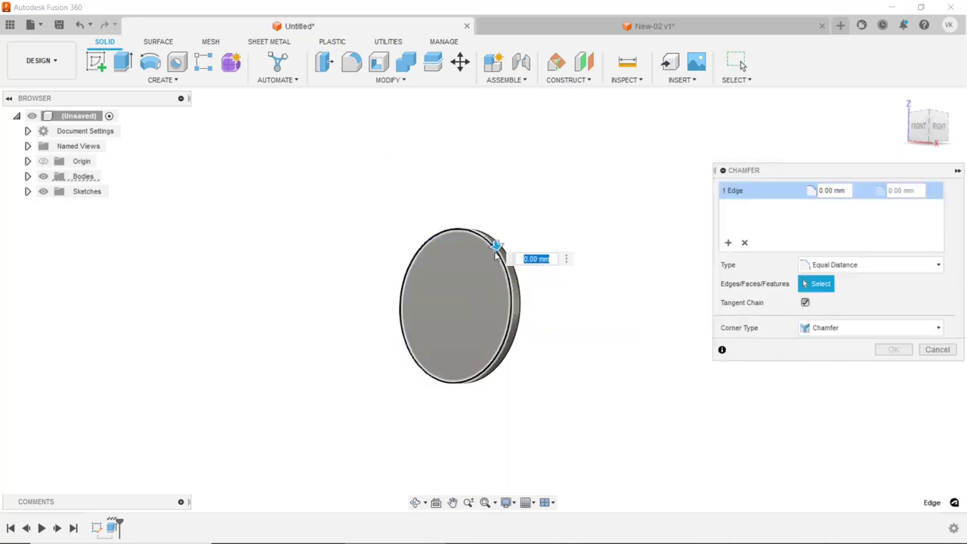
type("2.5")
key("Return")
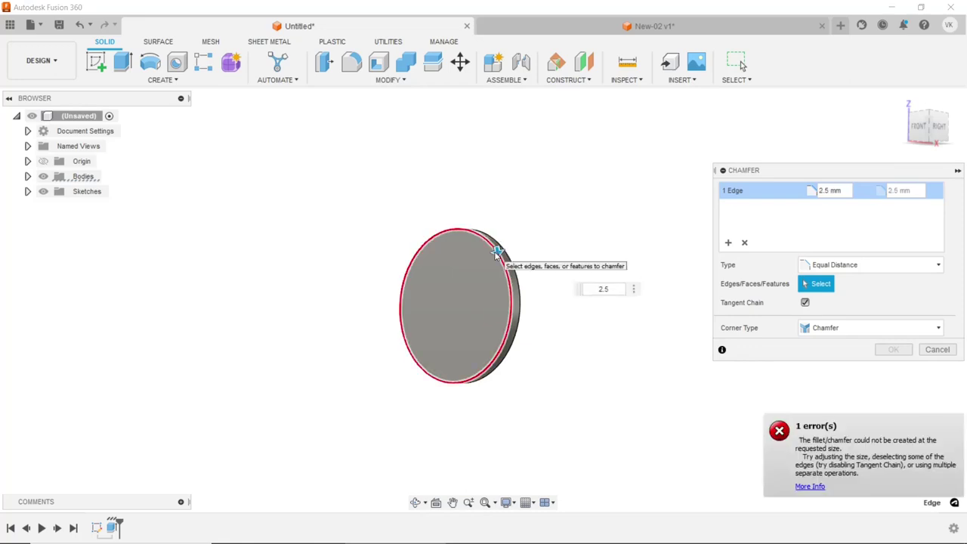
key("BackSpace")
key("BackSpace")
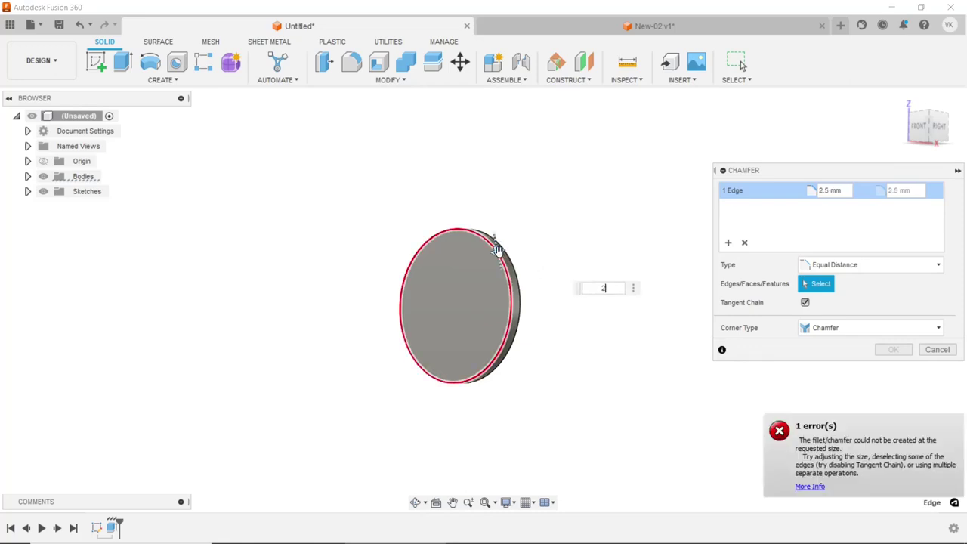
key("Return")
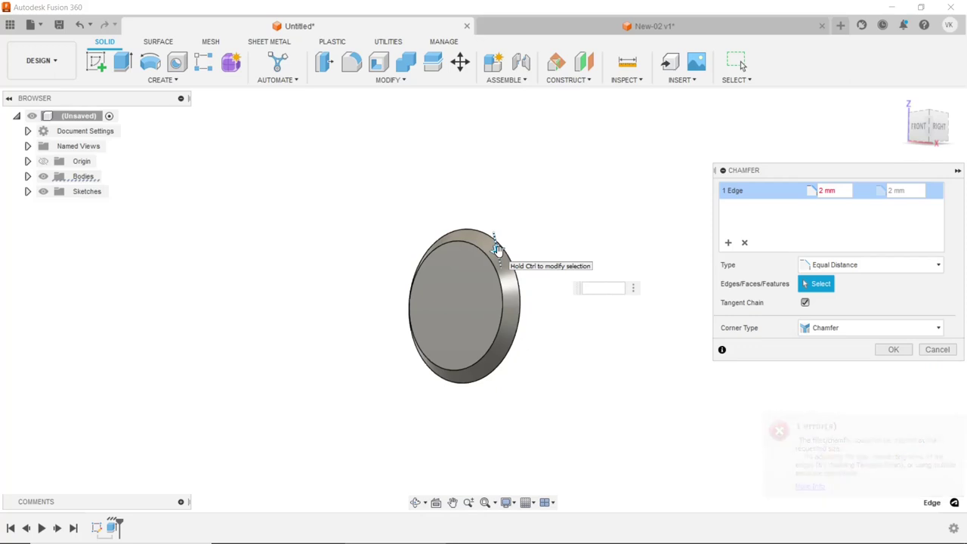
type("1.5")
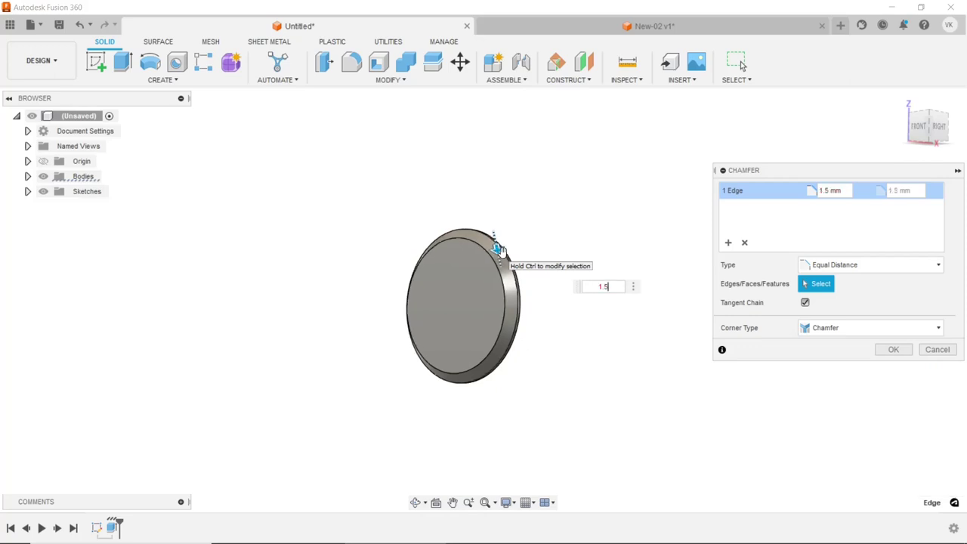
left_click(884, 356)
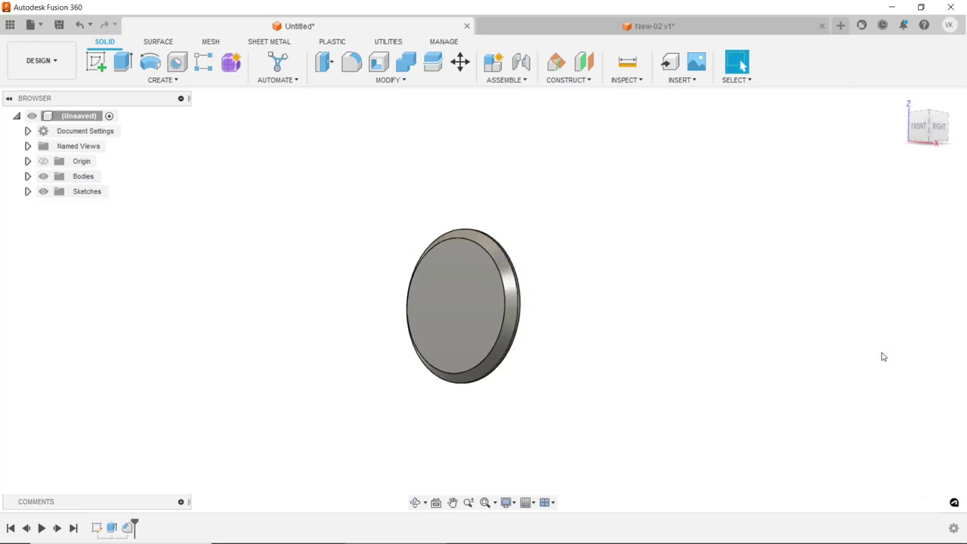
- Sketch on the disc's front face a centred circle dimensioned to 13.5 mm diameter
left_click(449, 282)
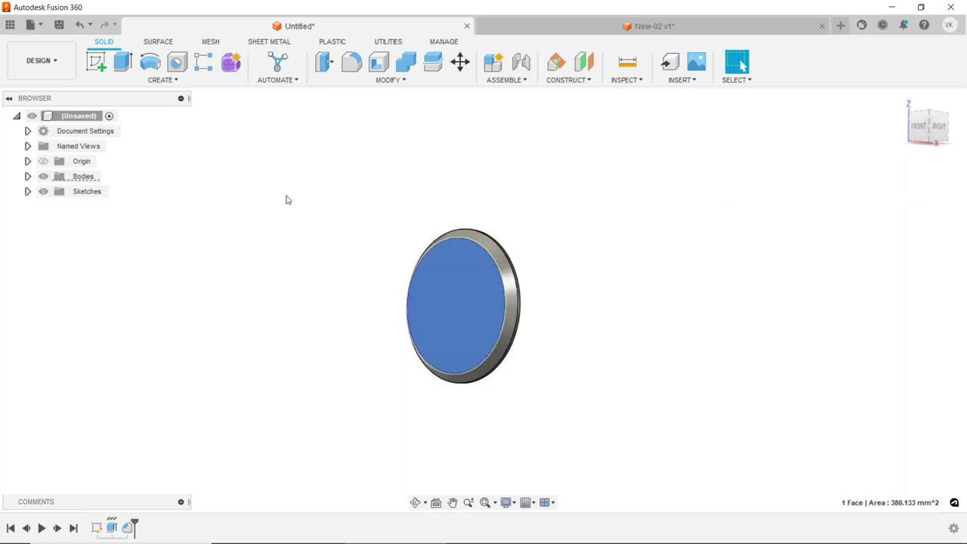
left_click(91, 68)
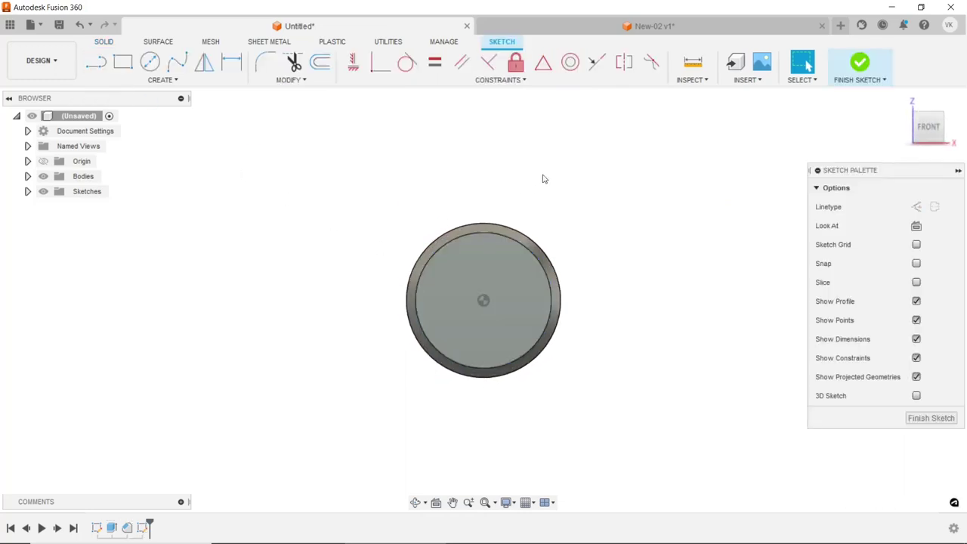
scroll(511, 306, "up", 3)
scroll(511, 305, "up", 1)
scroll(512, 305, "up", 2)
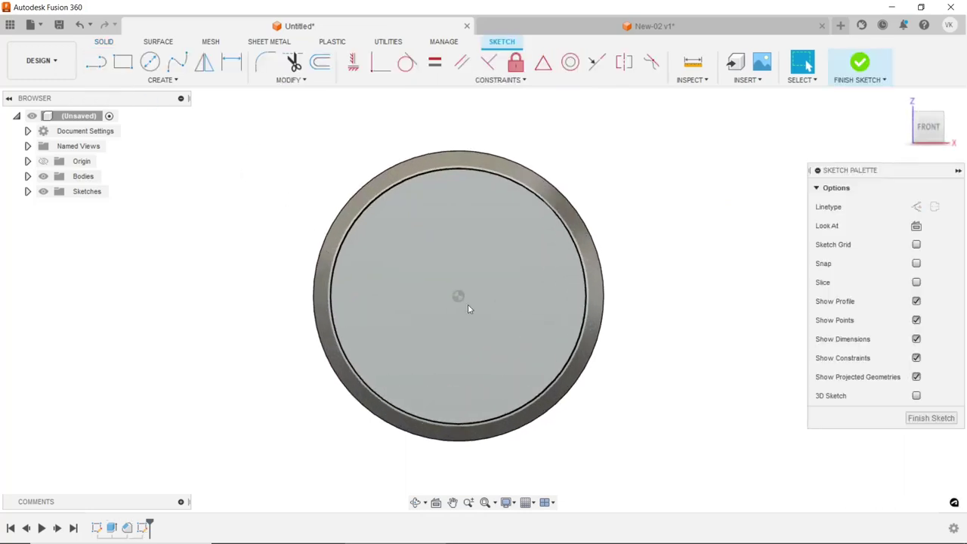
left_click(150, 62)
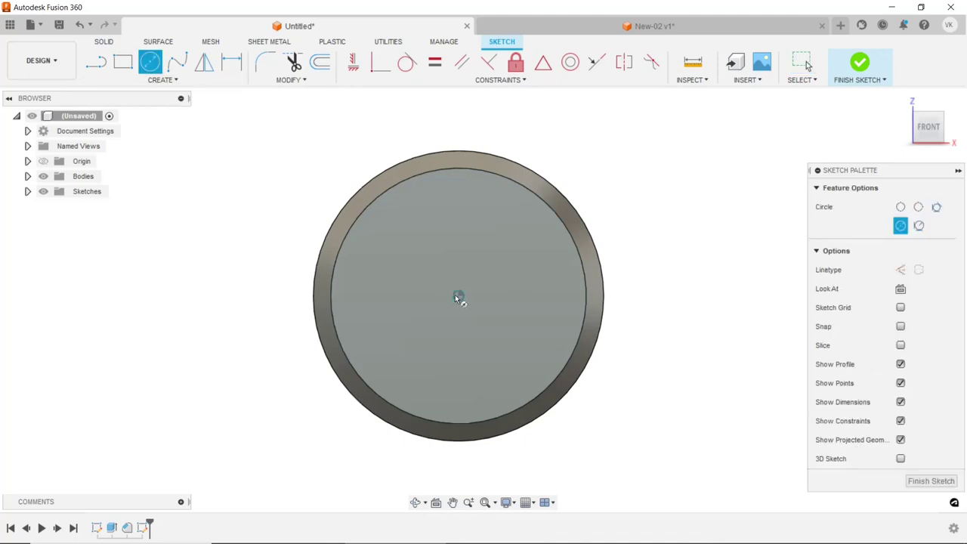
left_click(231, 62)
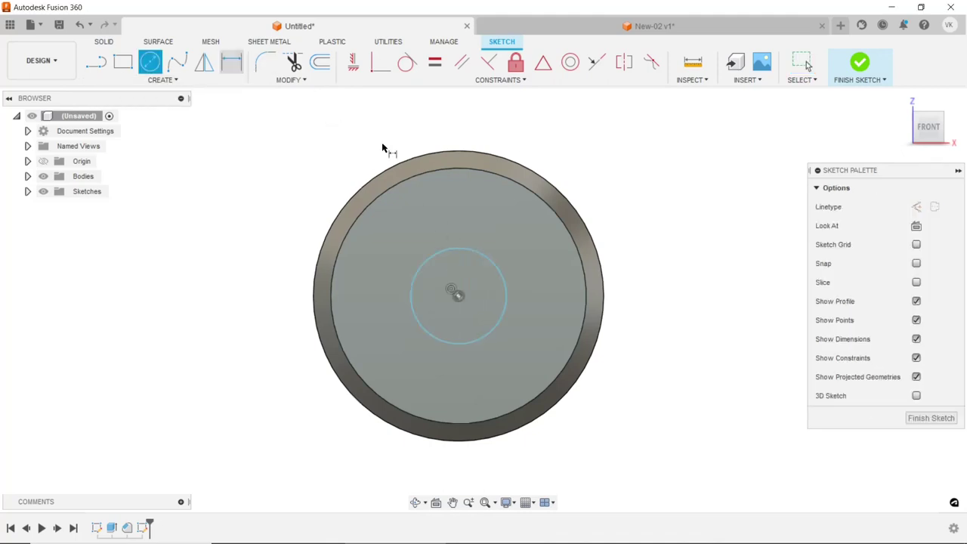
left_click(495, 268)
left_click(580, 217)
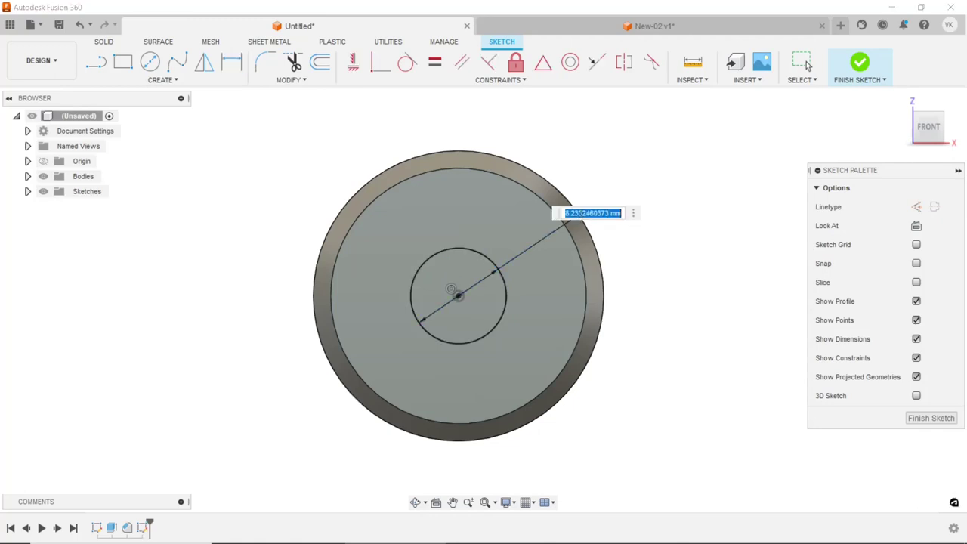
type("Ø13.50")
key("Return")
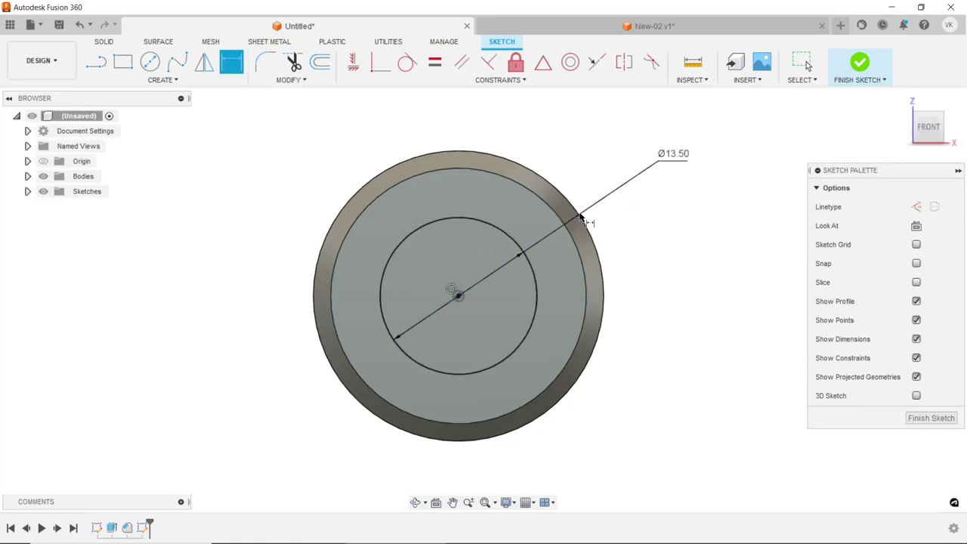
- Offset the 13.5 mm circle outward by 0.1 mm
key("o")
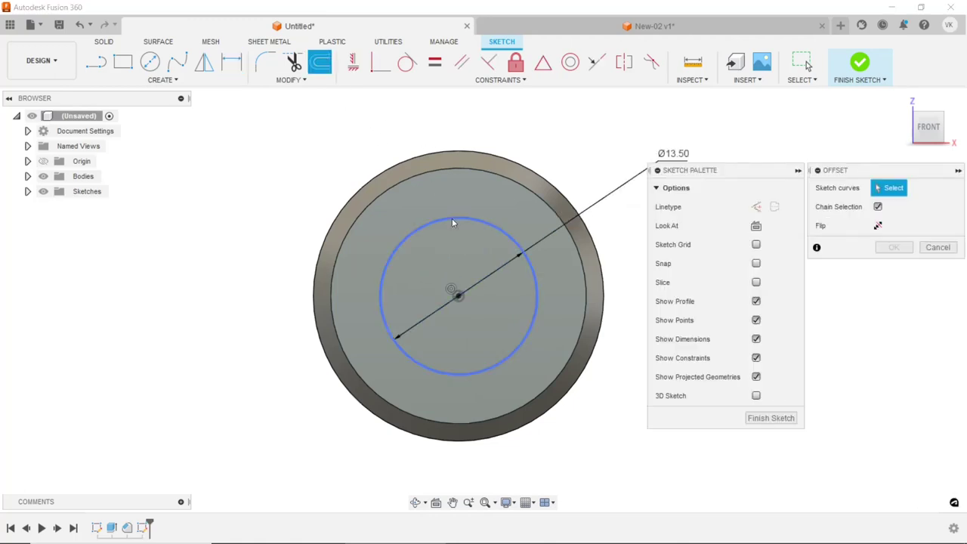
left_click(453, 218)
scroll(451, 213, "up", 1)
scroll(452, 213, "up", 2)
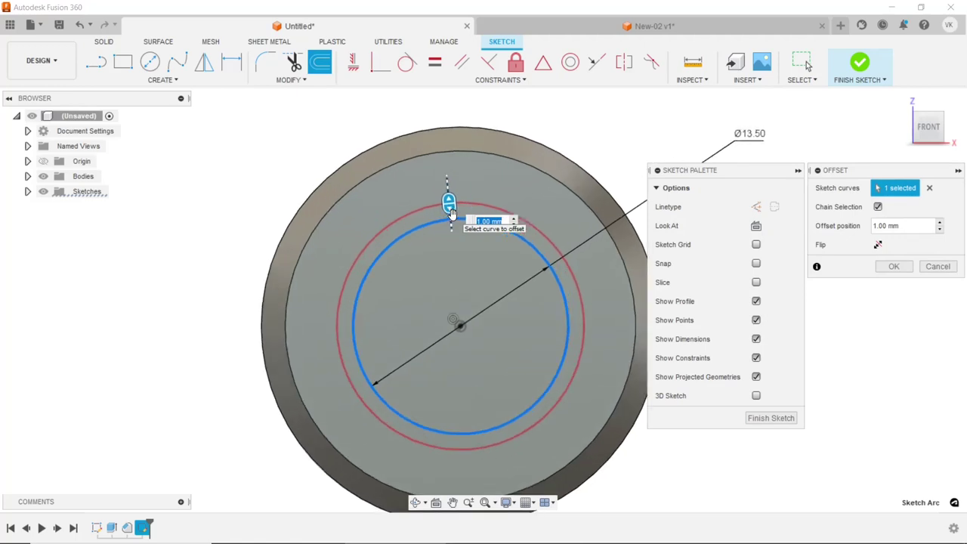
type("0.1")
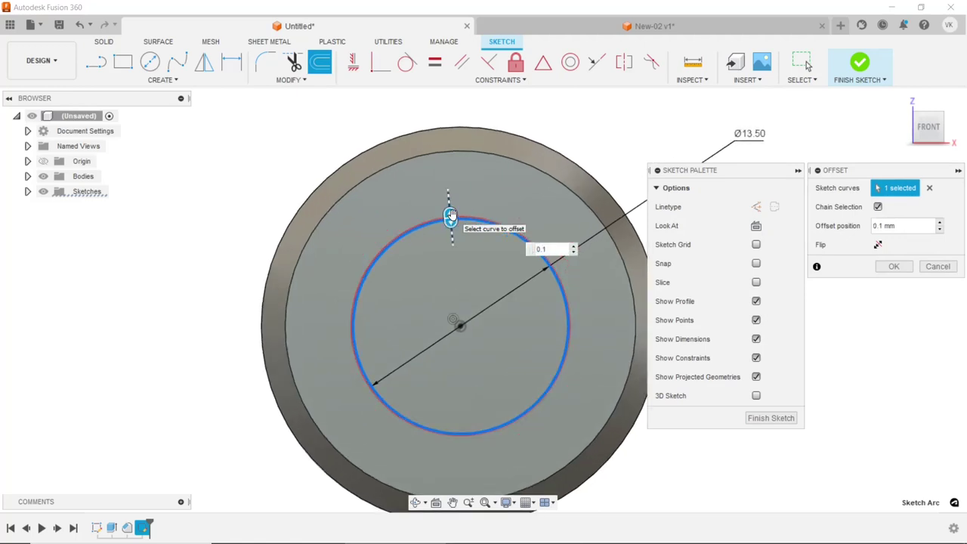
left_click(894, 266)
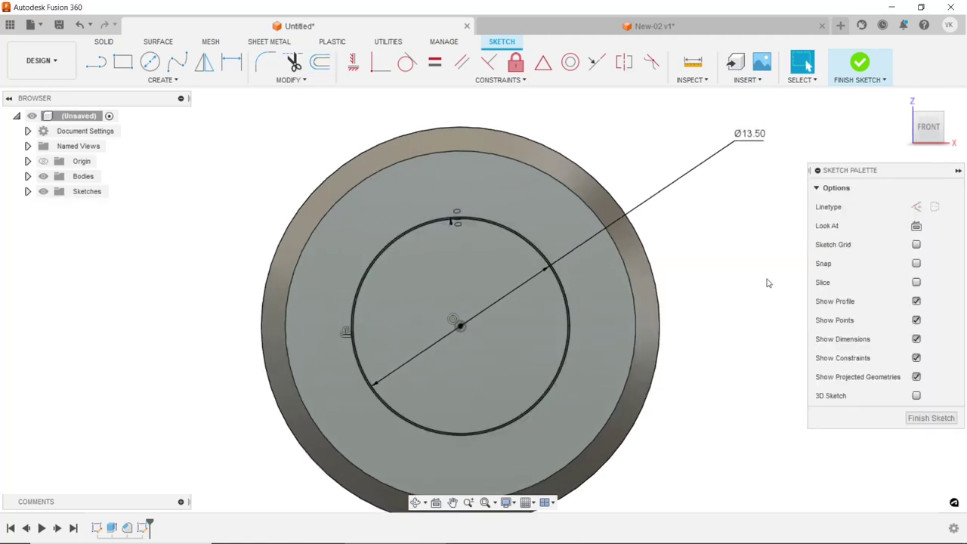
- Start an extrusion on the thin ring profile between the two circles
key("e")
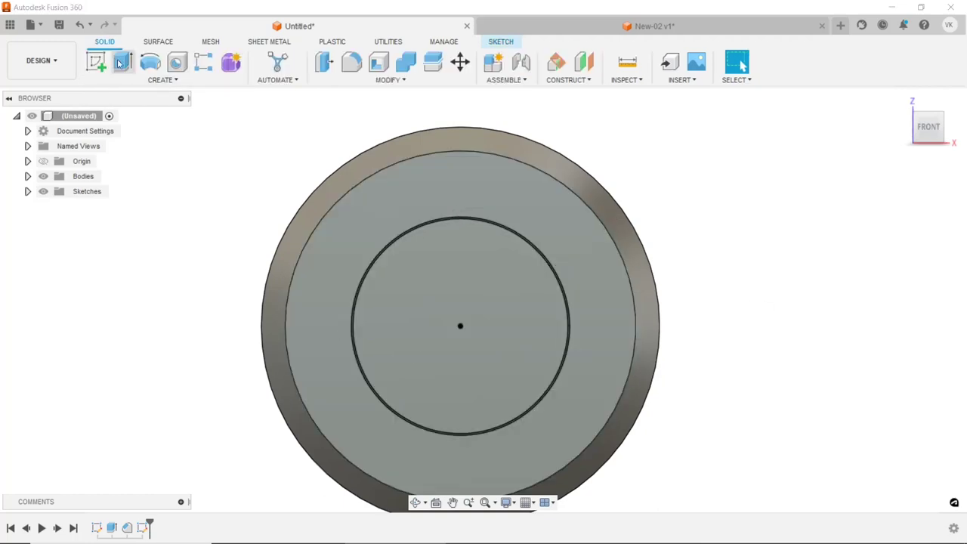
scroll(491, 254, "up", 2)
scroll(538, 215, "up", 3)
scroll(537, 215, "up", 2)
scroll(533, 231, "up", 2)
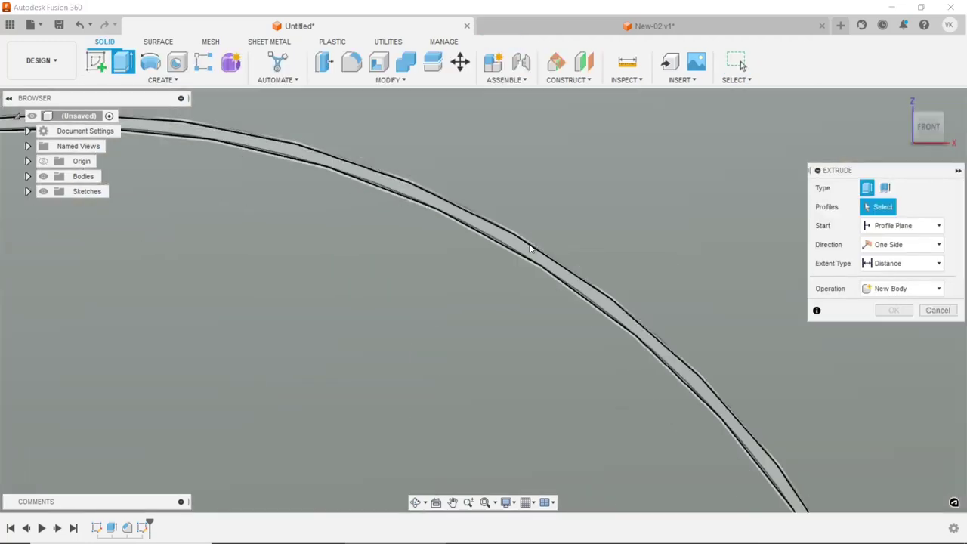
left_click(529, 230)
scroll(512, 221, "down", 4)
scroll(511, 220, "down", 3)
scroll(491, 250, "down", 3)
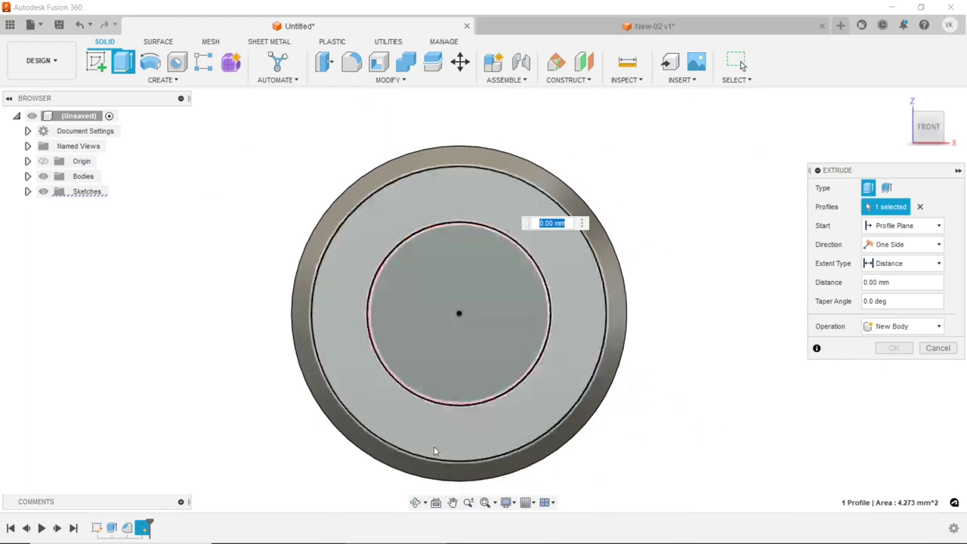
- Cut the ring profile 0.75 mm down into the disc face
left_click(418, 502)
mouse_move(438, 424)
left_mouse_down()
mouse_move(457, 319)
mouse_move(433, 216)
left_mouse_up()
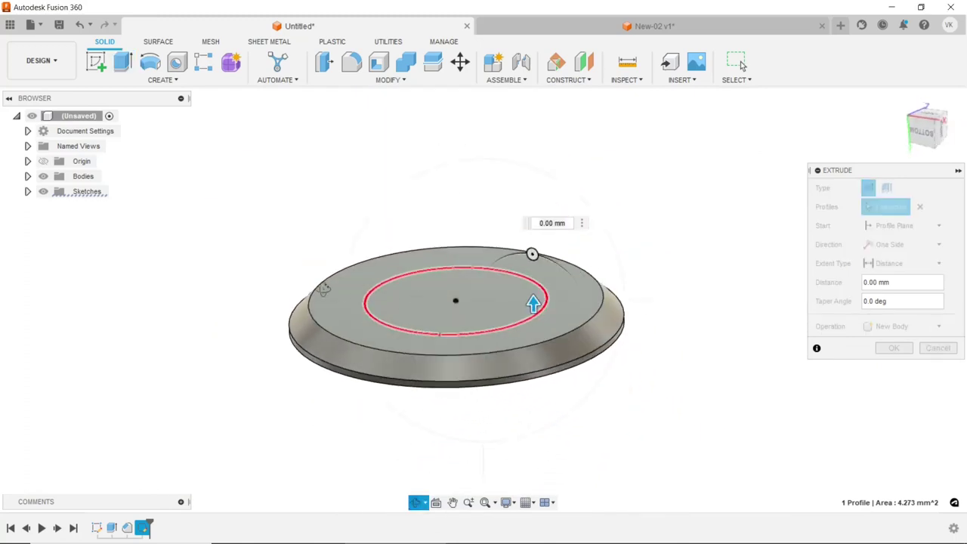
right_click(292, 259)
left_click(340, 253)
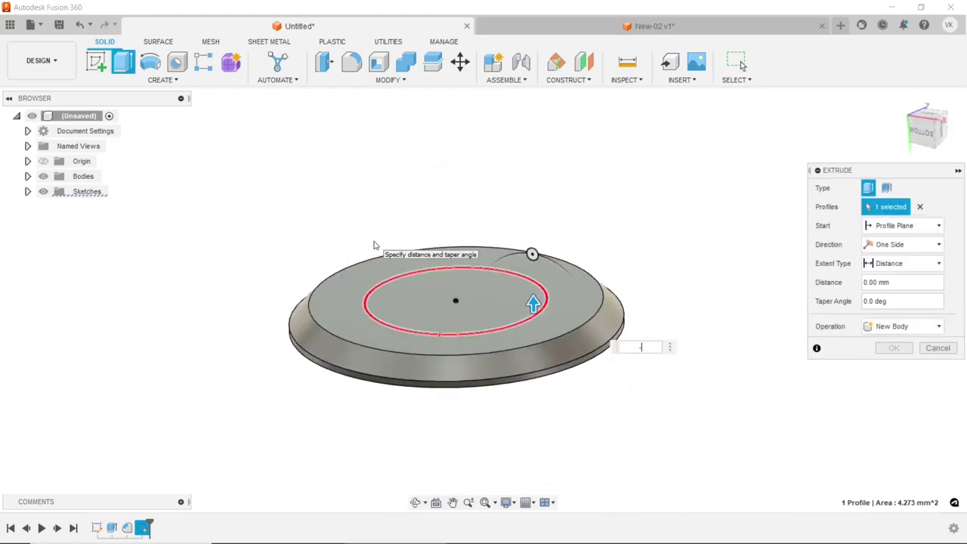
type("-0.75")
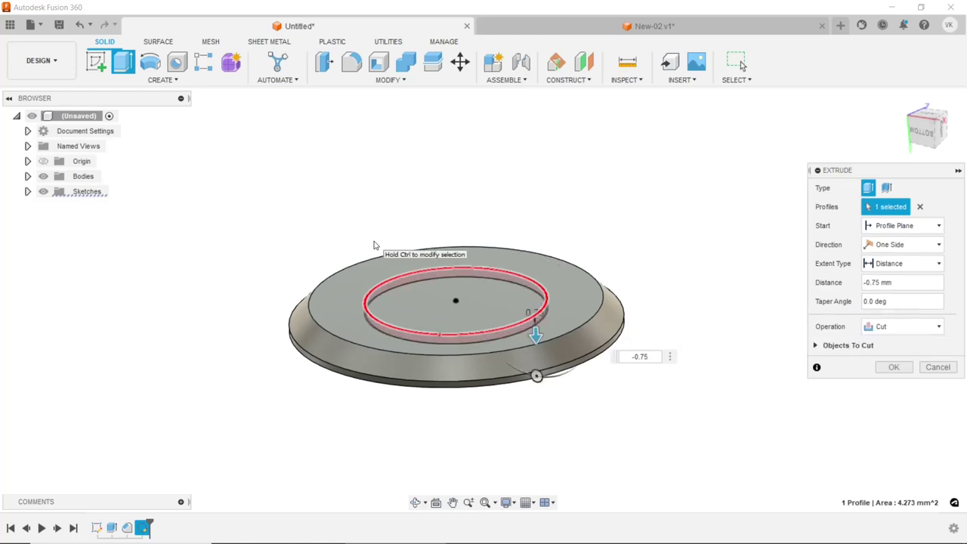
left_click(892, 370)
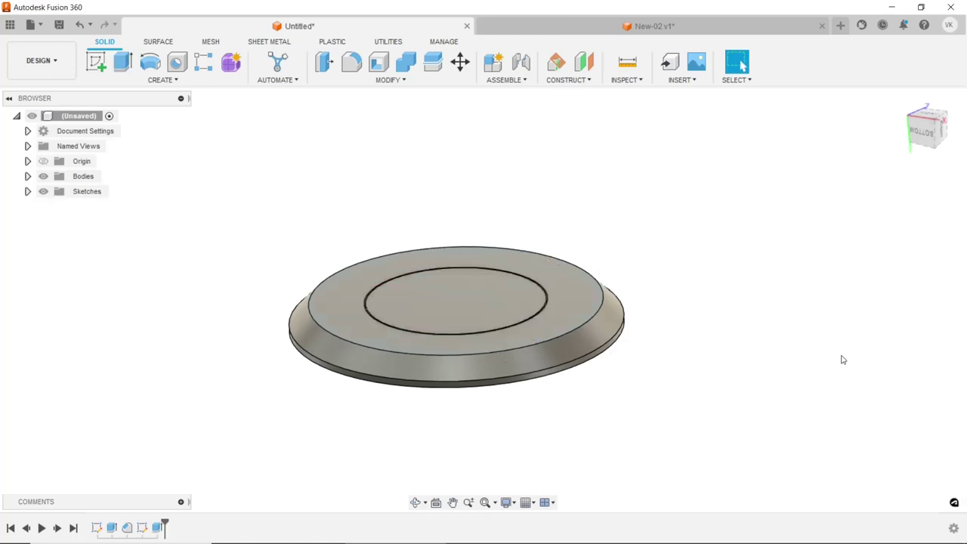
scroll(443, 227, "down", 2)
scroll(385, 227, "down", 1)
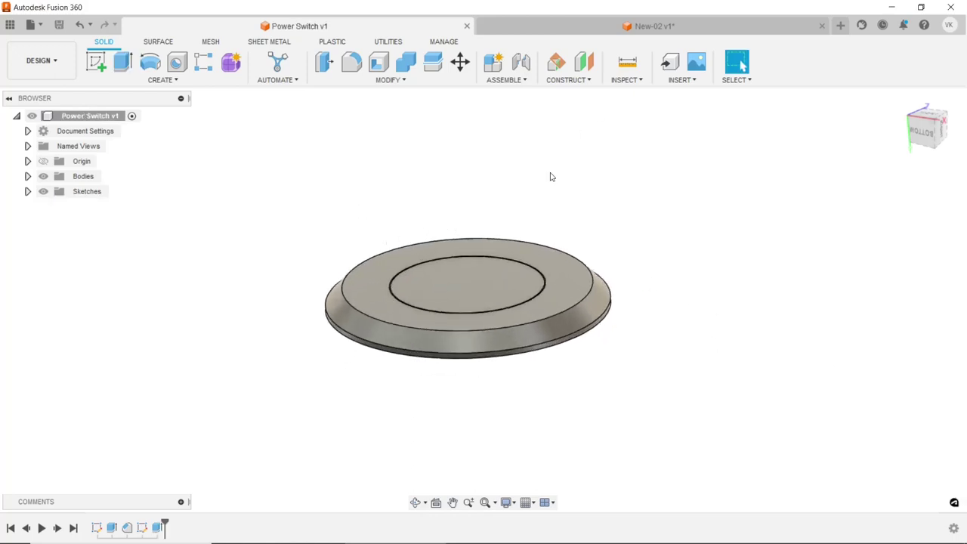
- Sketch a circle centred at the origin on the disc's outer ring face
left_click(507, 248)
left_click(98, 63)
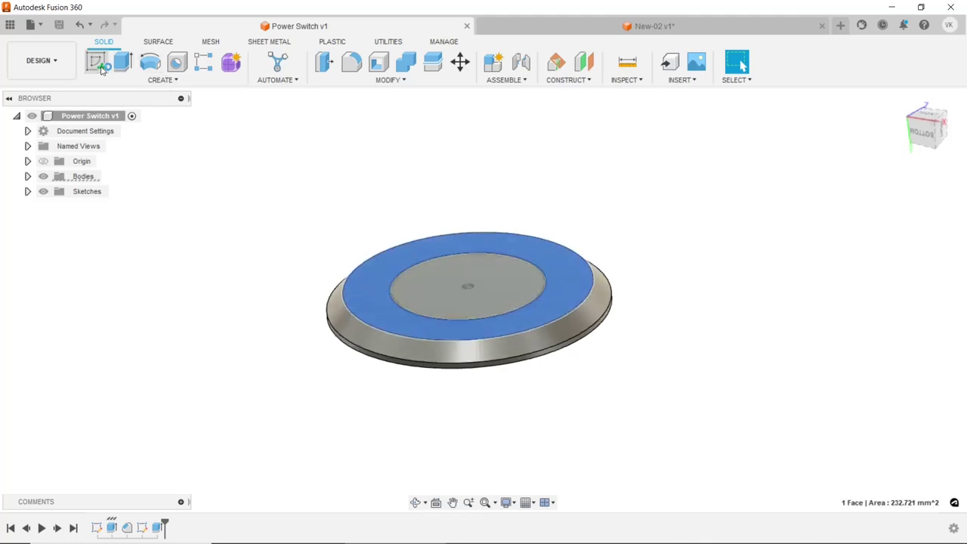
left_click(149, 62)
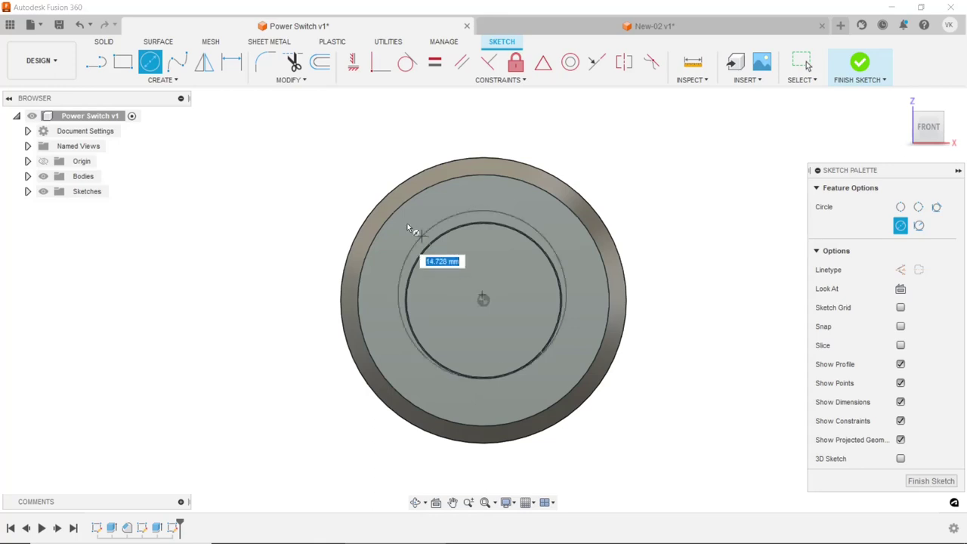
key("Return")
key("Escape")
left_click(149, 65)
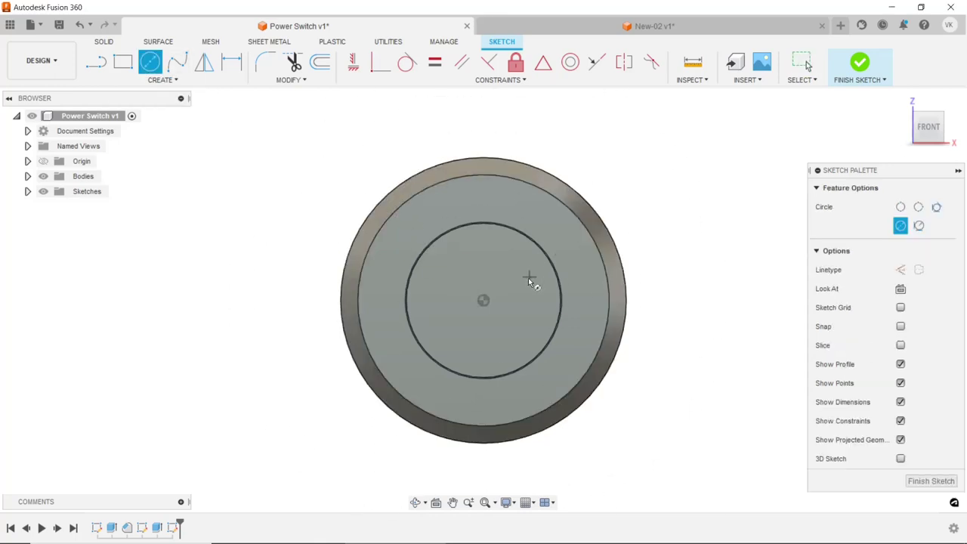
left_click(484, 300)
left_click(529, 205)
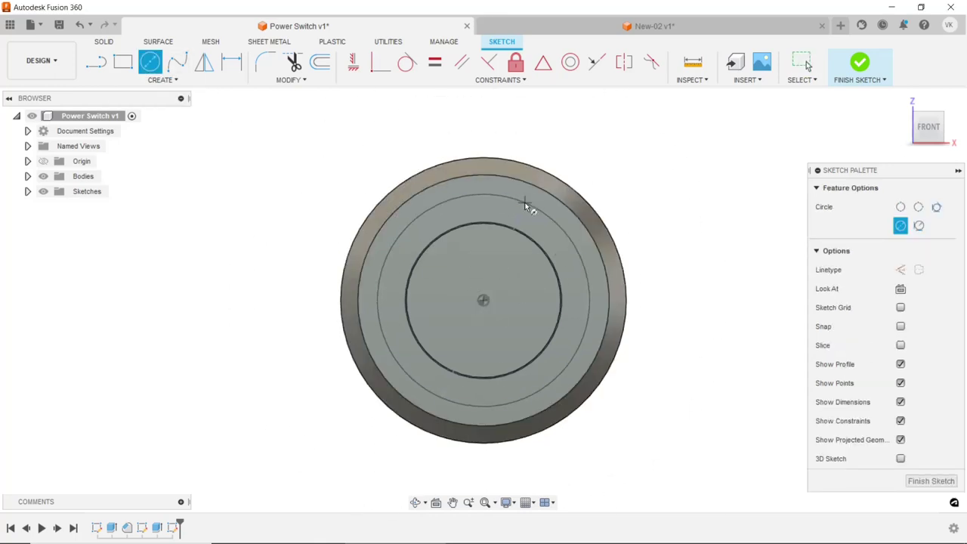
- Dimension the new circle to 18 mm diameter and finish the sketch
left_click(231, 62)
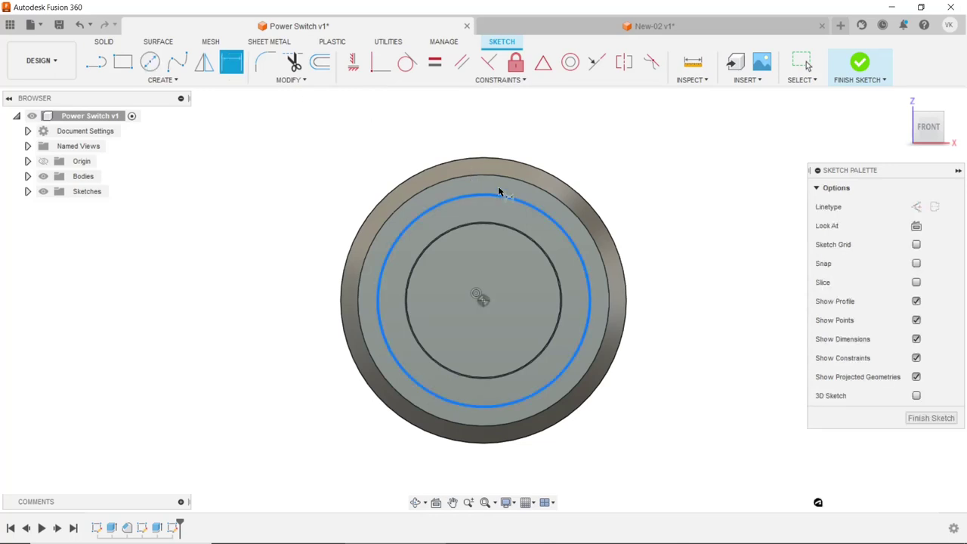
left_click(498, 195)
left_click(605, 164)
type("18")
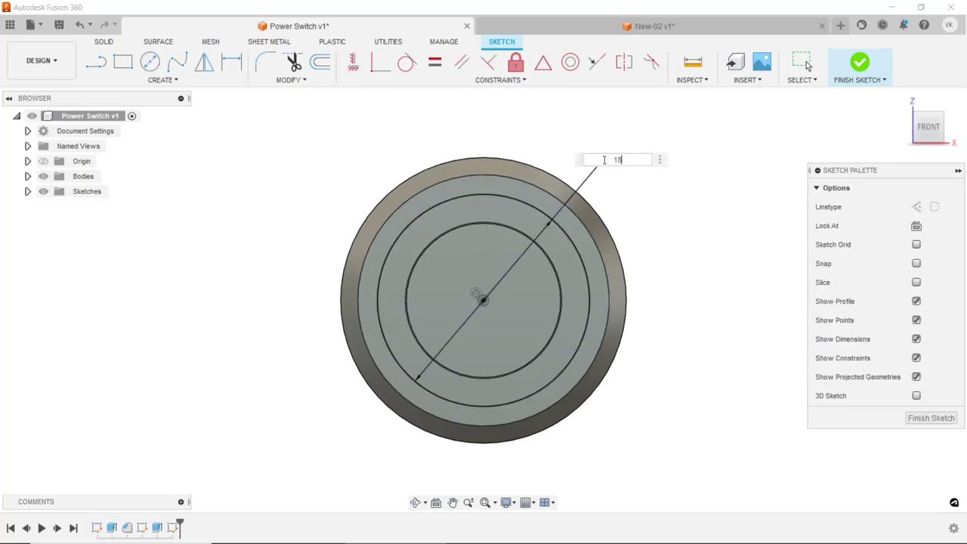
key("Return")
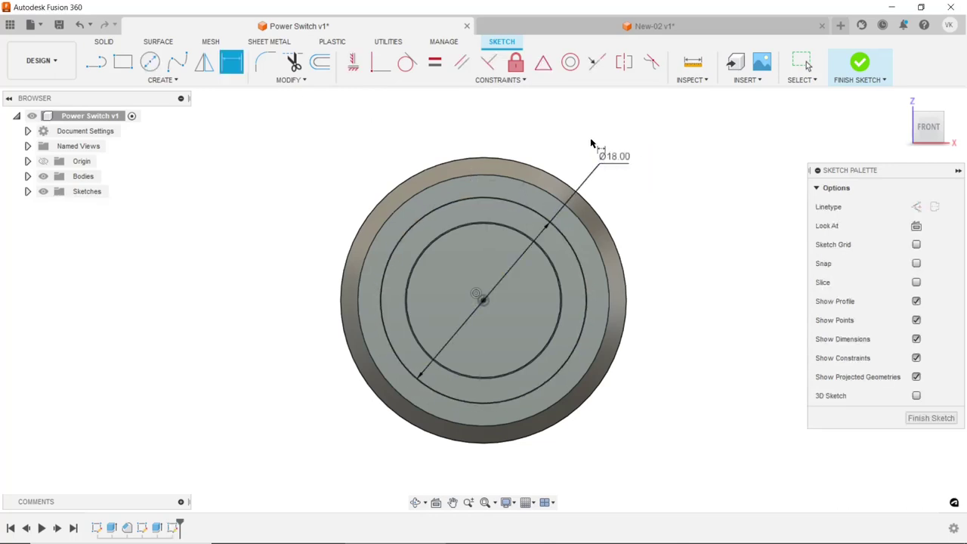
left_click(861, 63)
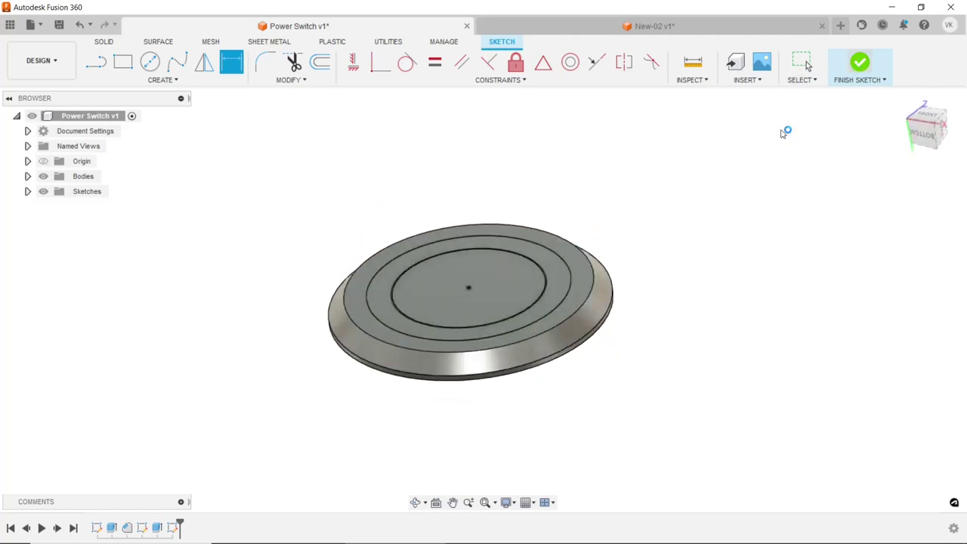
left_click(378, 79)
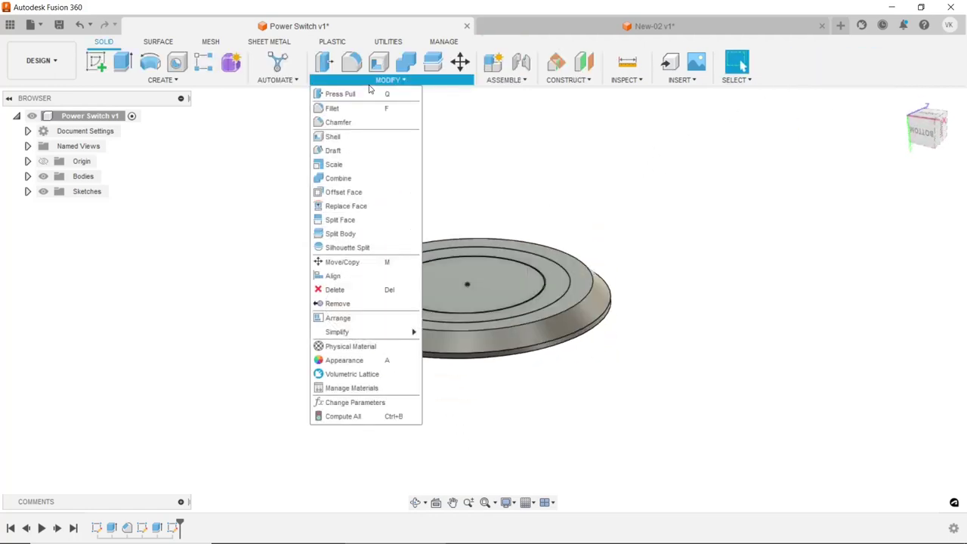
- Split the outer ring face using the 18 mm sketch circle as the splitting tool
left_click(358, 220)
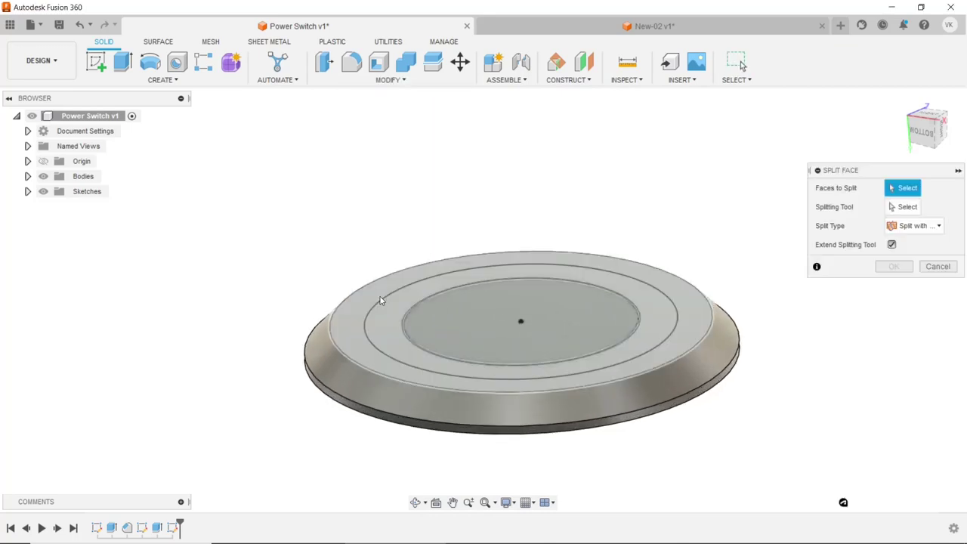
left_click(381, 300)
left_click(904, 206)
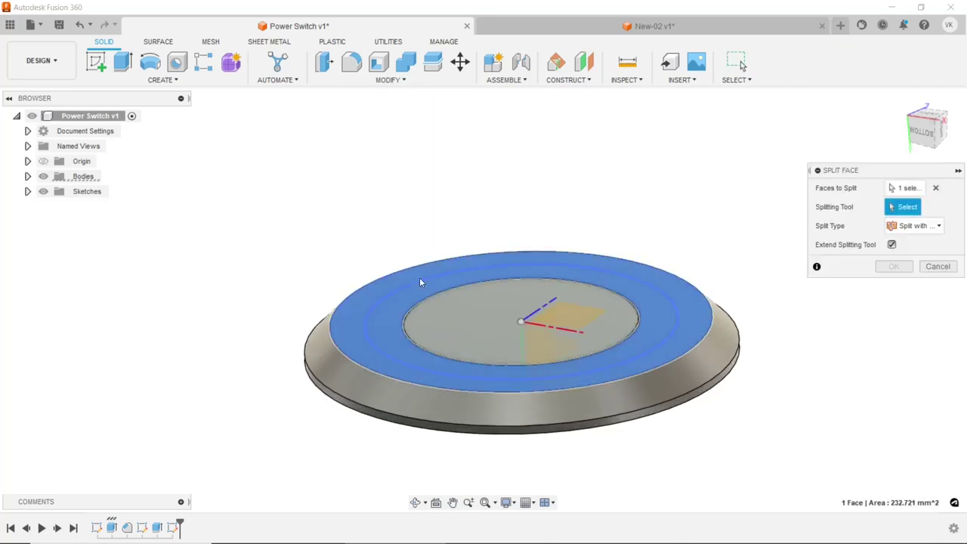
left_click(421, 282)
left_click(892, 266)
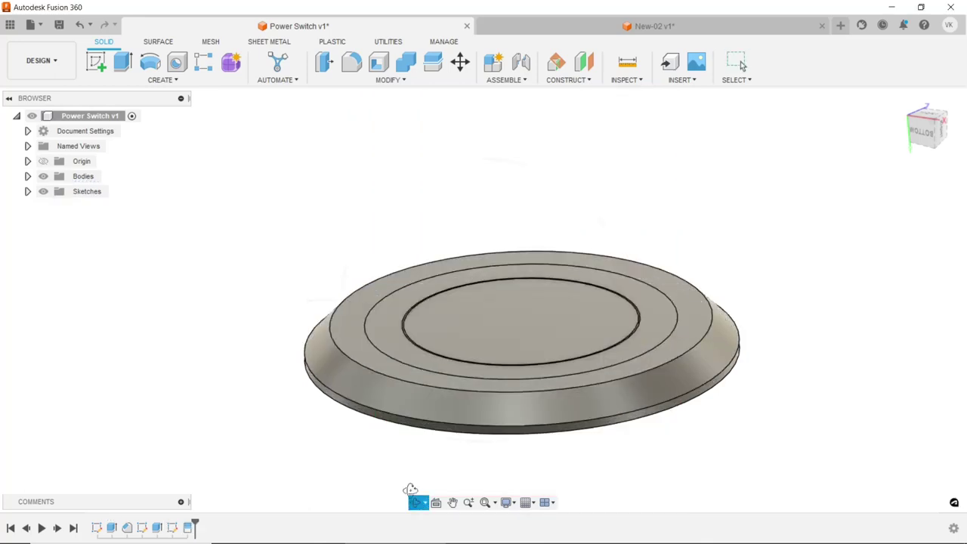
- View the disc from above and save the design as Power Switch v2
mouse_move(409, 490)
middle_mouse_down("shift")
mouse_move(467, 169)
mouse_move(547, 154)
middle_mouse_up("shift")
right_click(690, 151)
left_click(731, 161)
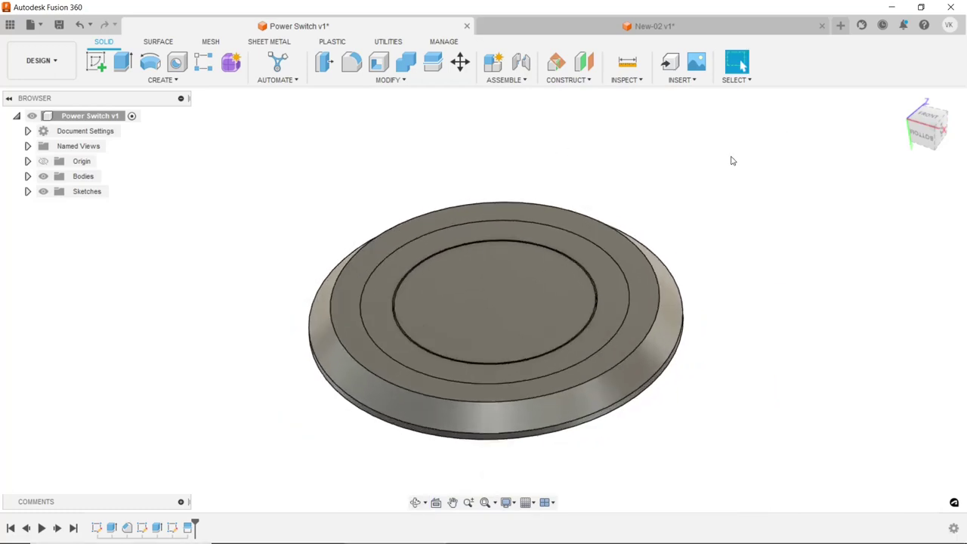
key("ctrl+s")
- On the disc's underside face, sketch a 22 mm diameter circle centred at the origin
left_click(416, 503)
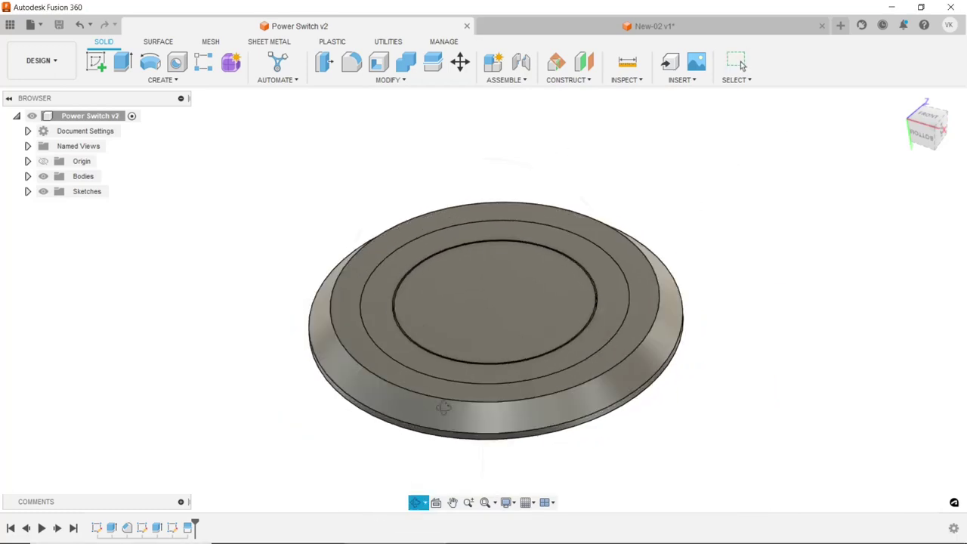
mouse_move(441, 424)
left_mouse_down()
mouse_move(440, 314)
mouse_move(302, 270)
left_mouse_up()
right_click(303, 270)
key("Escape")
left_click(469, 340)
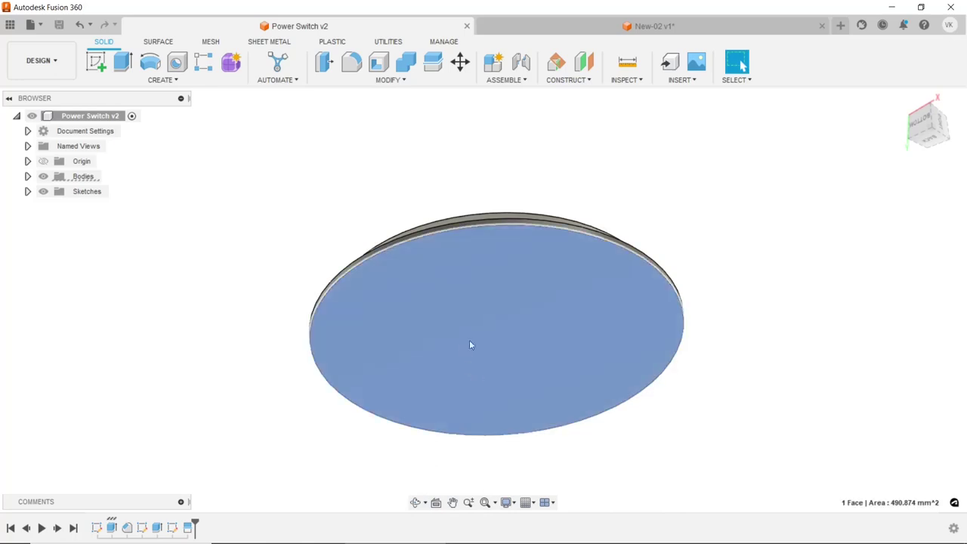
left_click(96, 63)
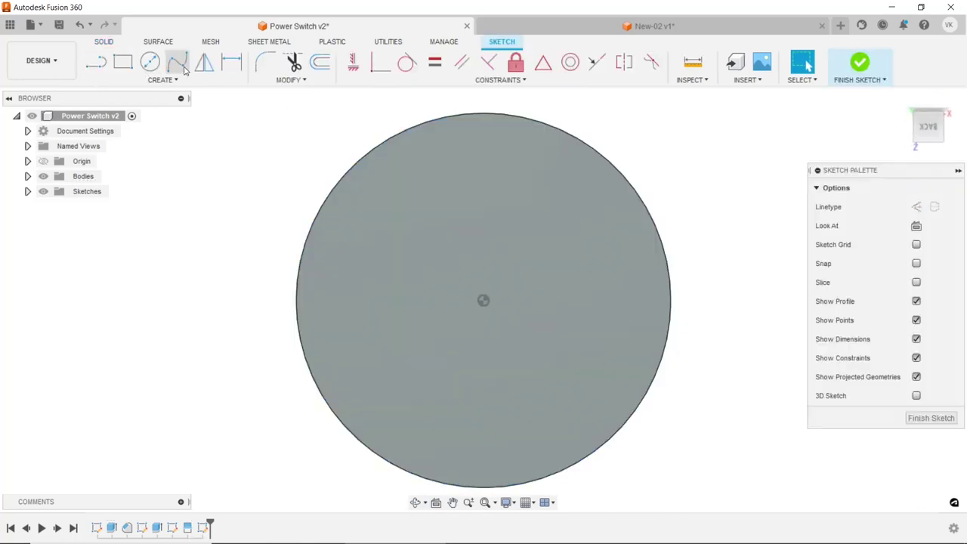
left_click(150, 62)
left_click(483, 300)
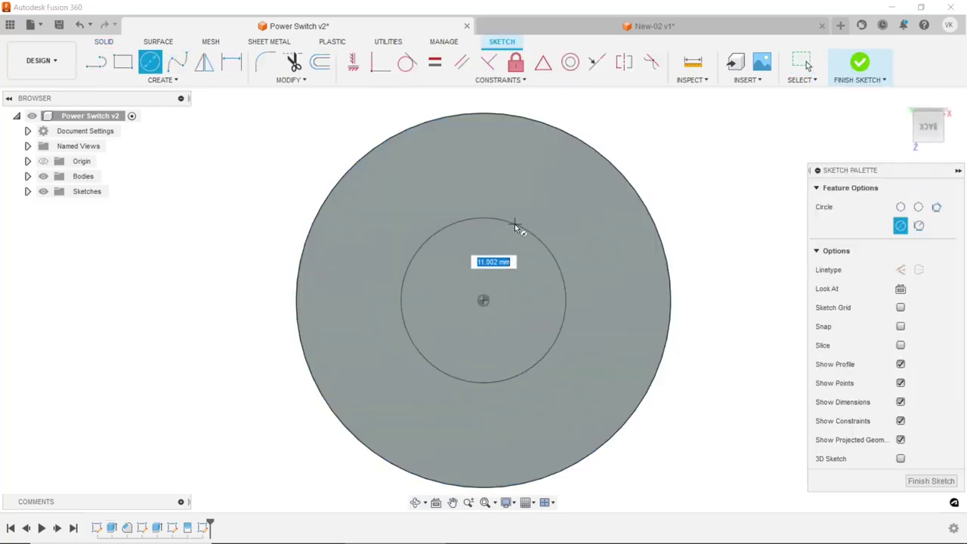
left_click(513, 220)
key("d")
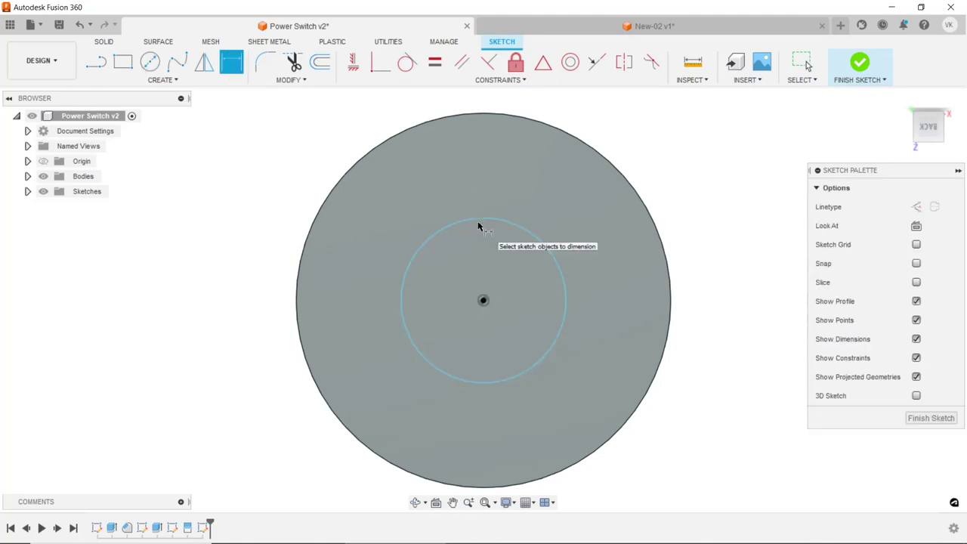
left_click(478, 227)
left_click(507, 201)
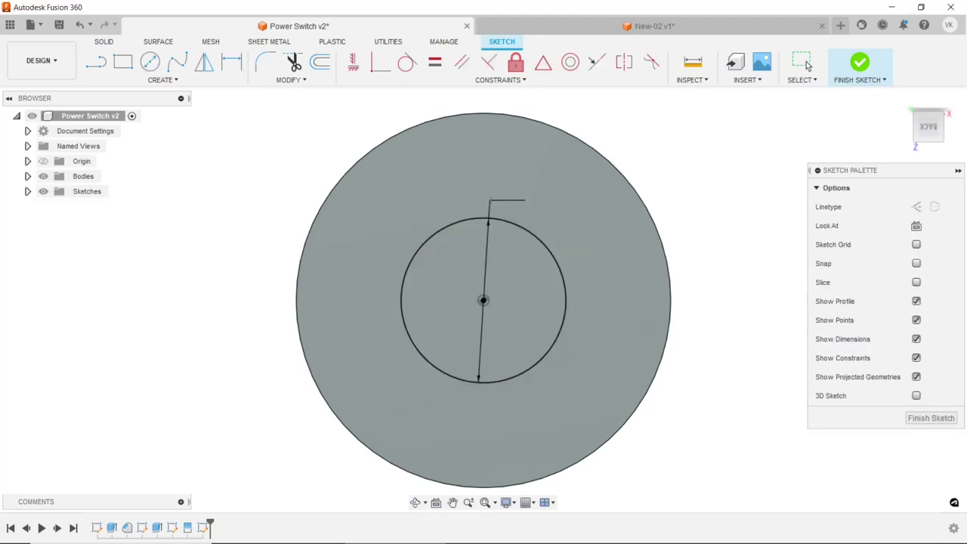
type("22")
key("Return")
- Extrude the 22 mm circle 13 mm as a cylinder joined to the disc
scroll(474, 189, "down", 2)
left_click(106, 44)
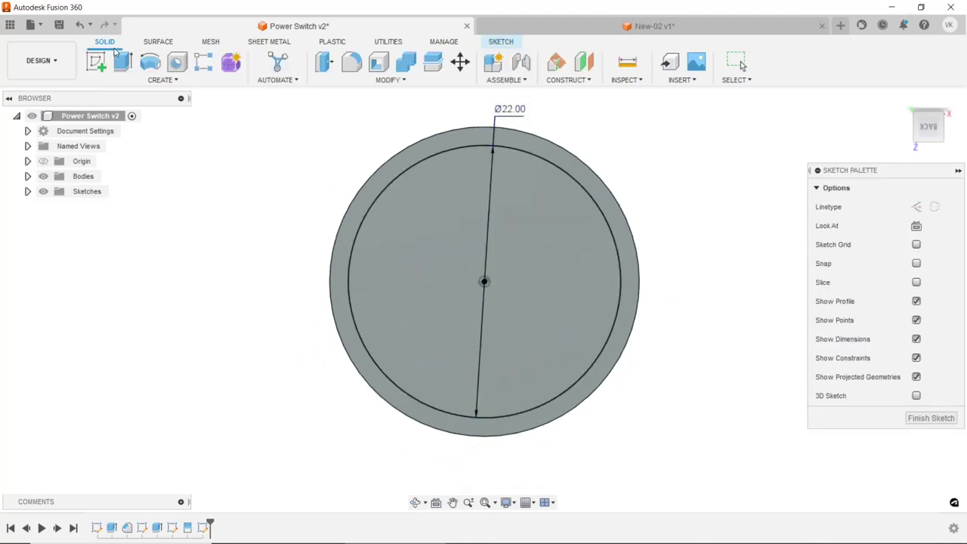
left_click(123, 62)
left_click(498, 280)
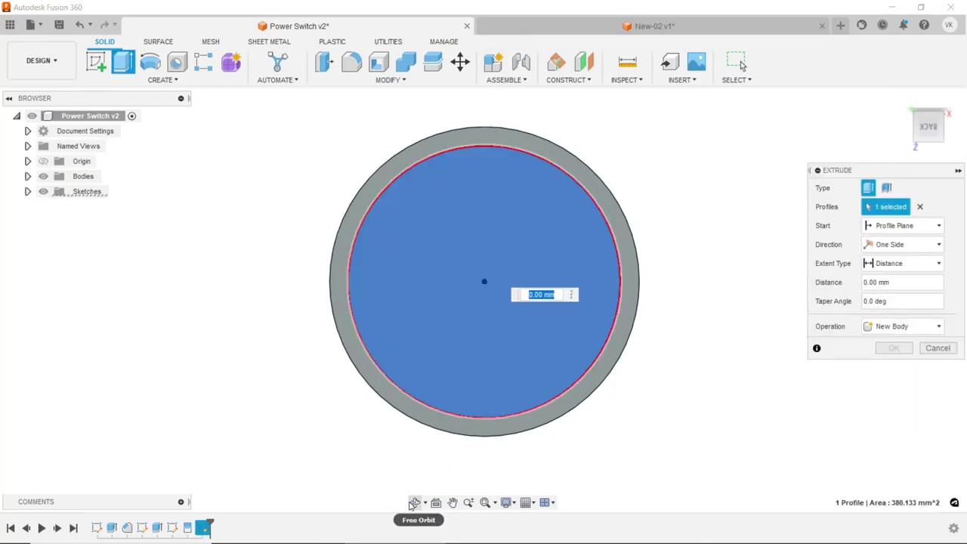
left_click(414, 503)
left_click_drag(462, 304, 378, 324)
right_click(235, 243)
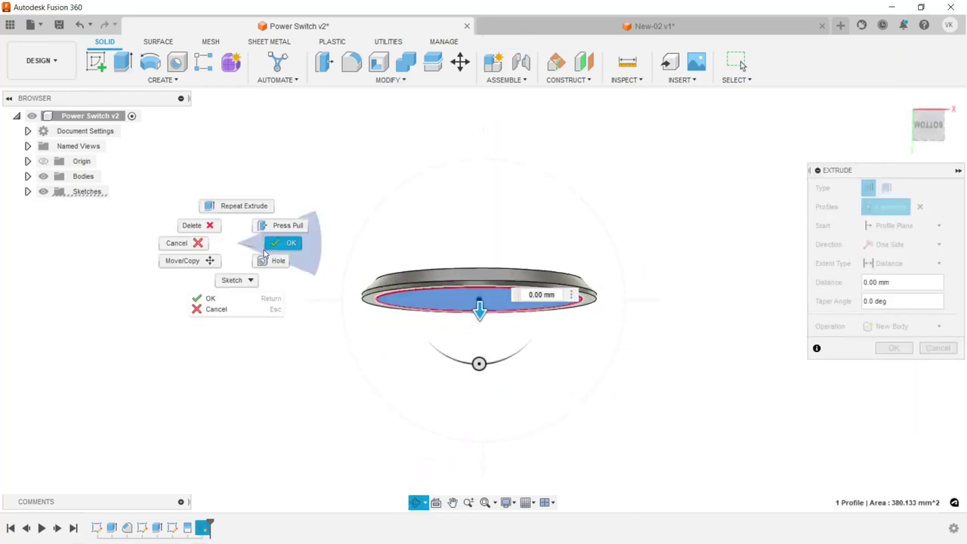
key("Escape")
type("13")
key("Return")
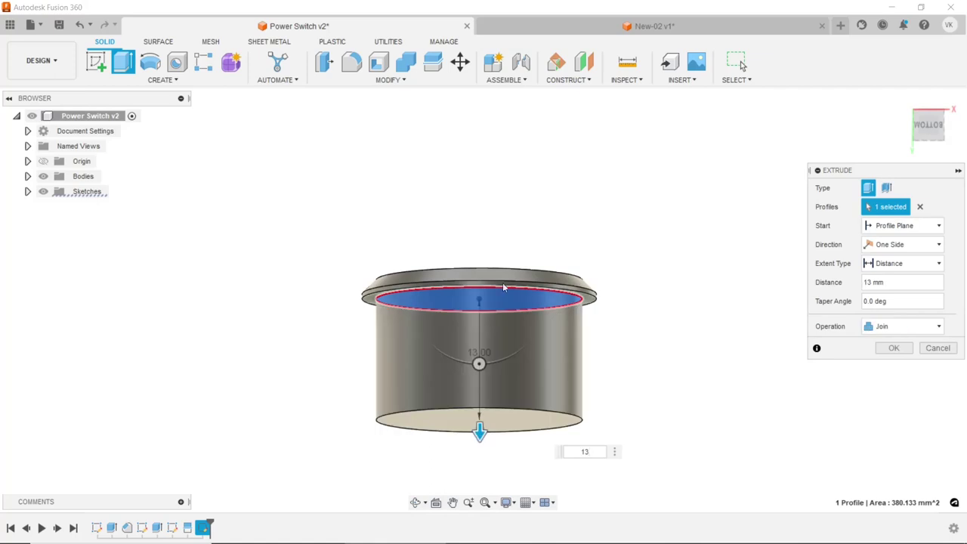
left_click(892, 347)
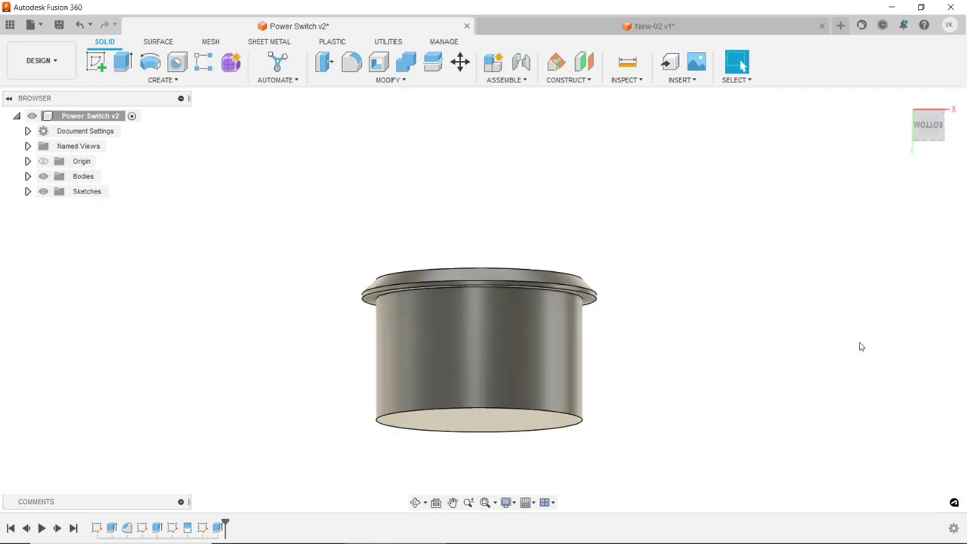
- On the cylinder's bottom face, sketch a 20 mm diameter circle centred at the origin
left_click_drag(424, 460, 277, 274)
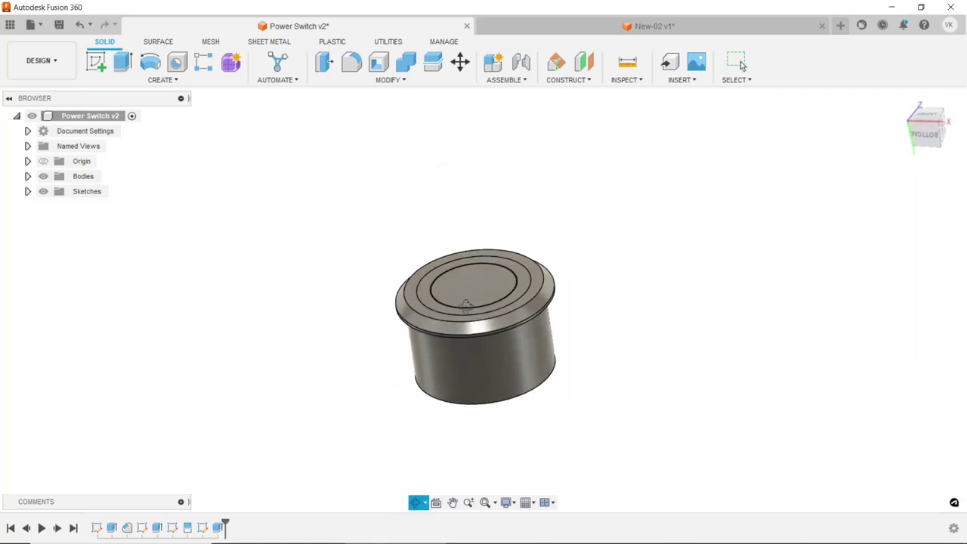
right_click(277, 274)
left_click(294, 261)
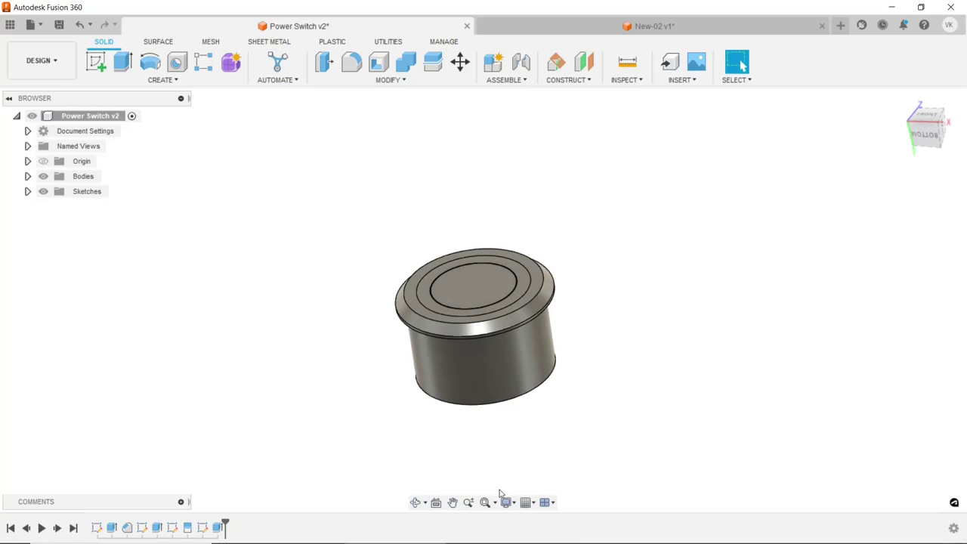
left_click(418, 501)
left_click_drag(438, 423, 400, 340)
right_click(397, 342)
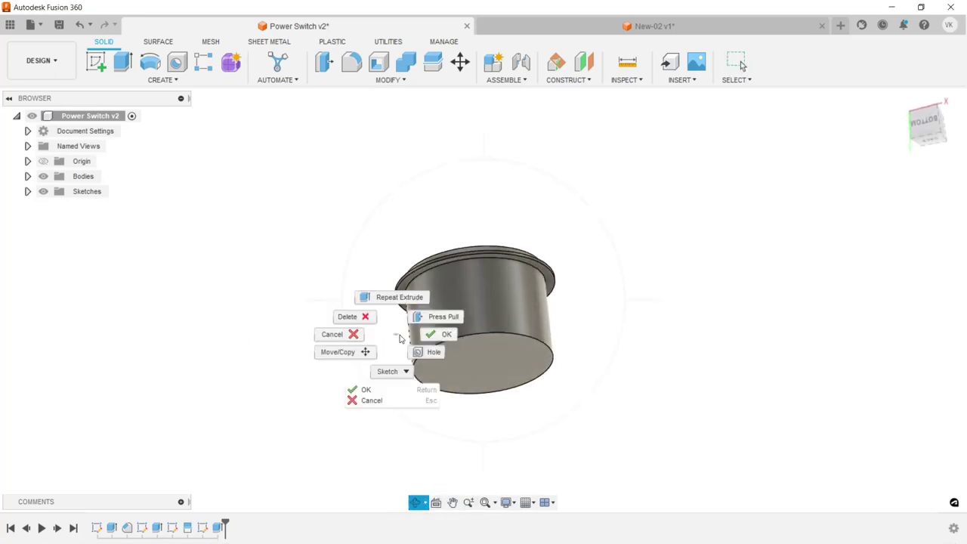
left_click(428, 349)
left_click(441, 374)
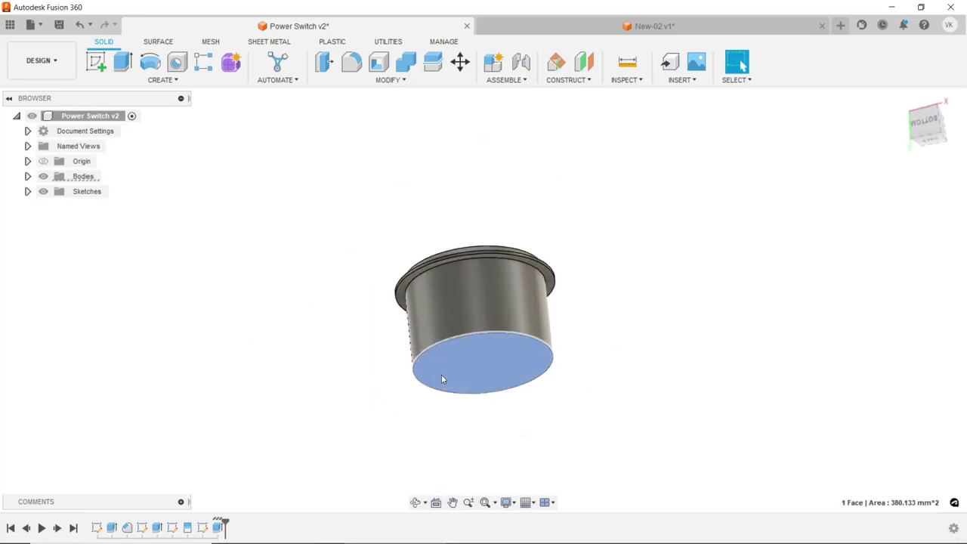
left_click(98, 59)
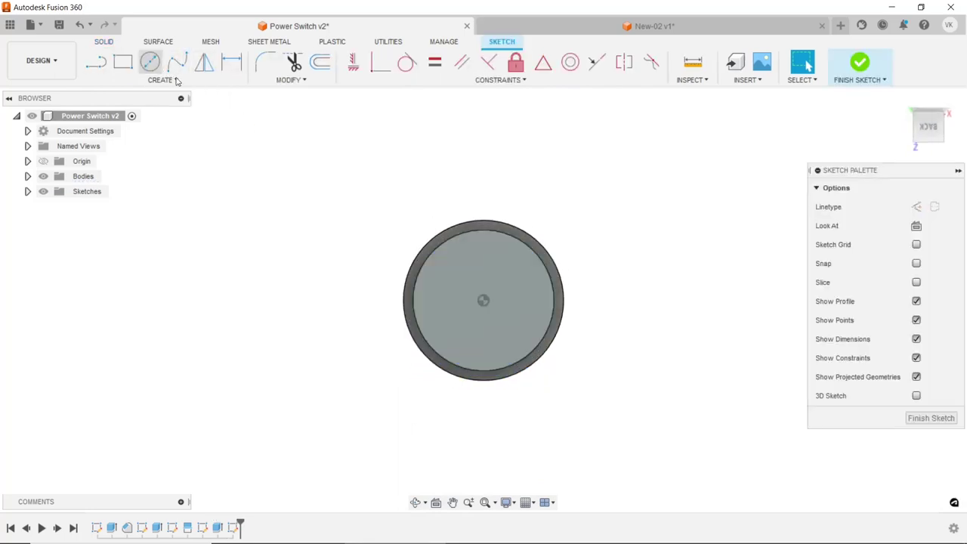
left_click(150, 61)
left_click(502, 335)
left_click(524, 278)
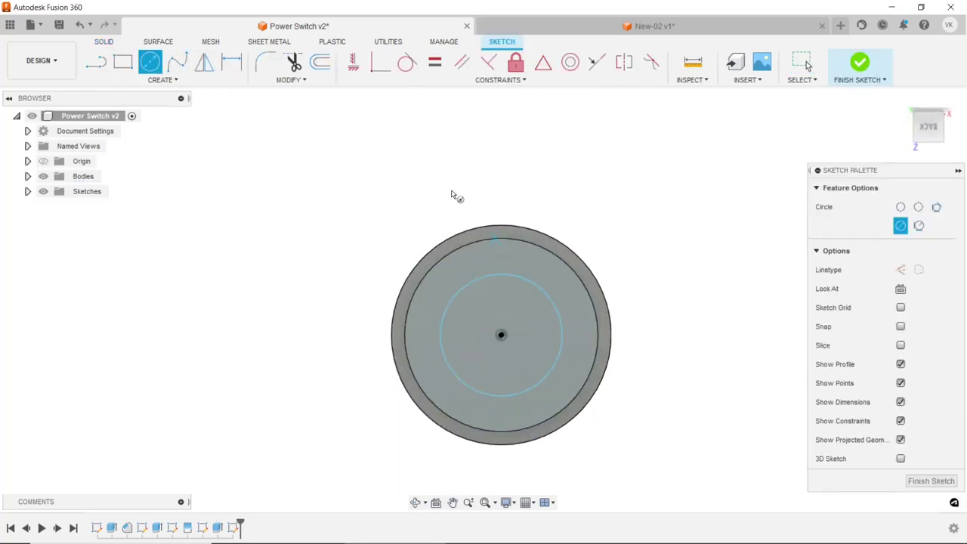
left_click(232, 61)
left_click(538, 291)
left_click(638, 241)
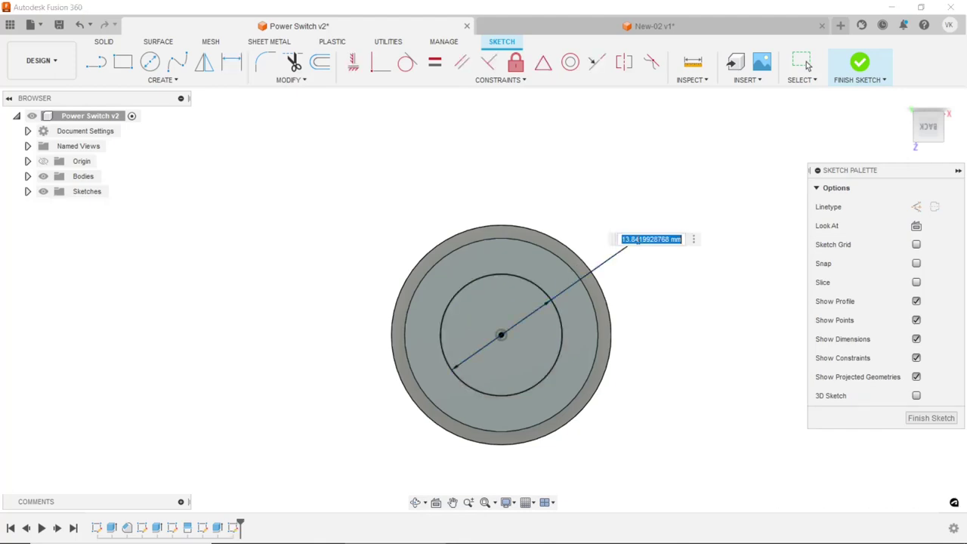
type("20")
key("Return")
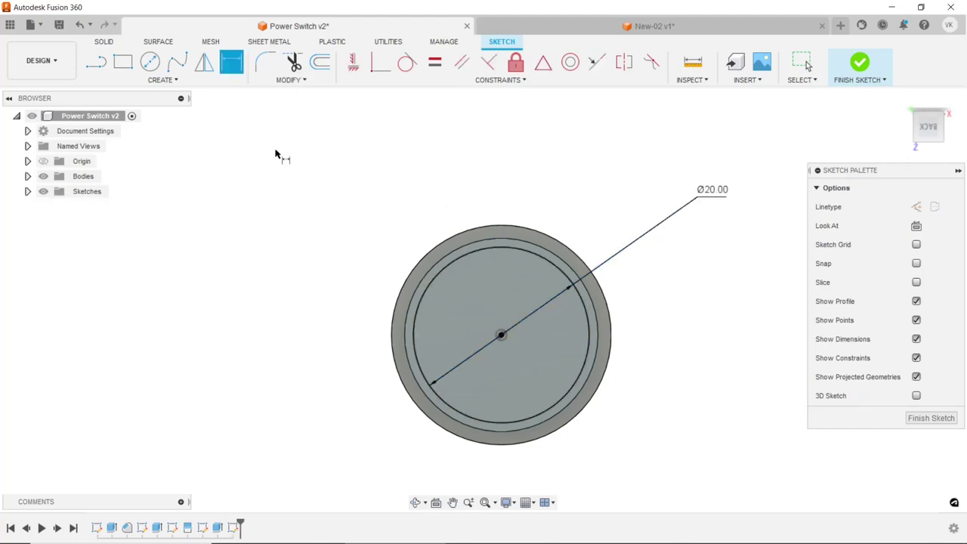
- Extrude the 20 mm circle 5 mm, joined to the body
left_click(860, 61)
key("e")
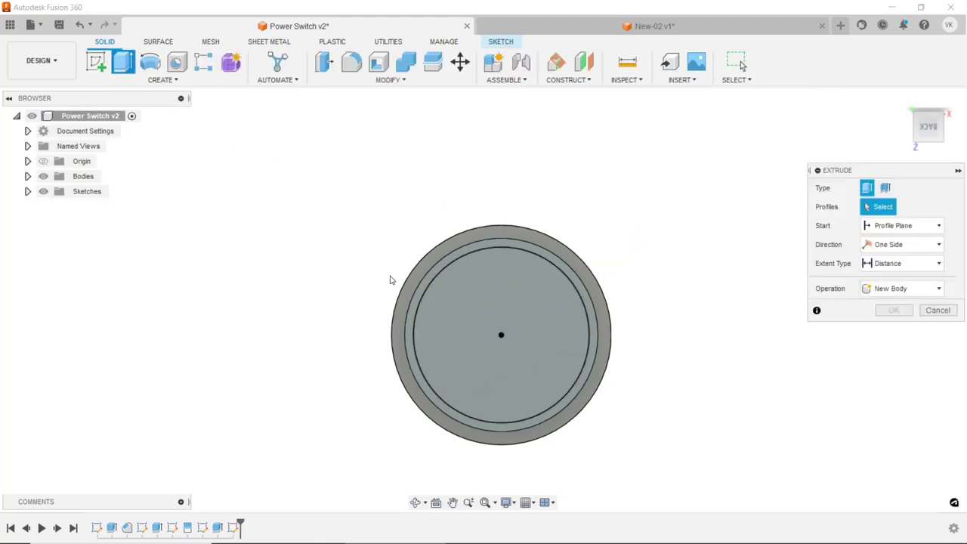
left_click(435, 323)
left_click(417, 503)
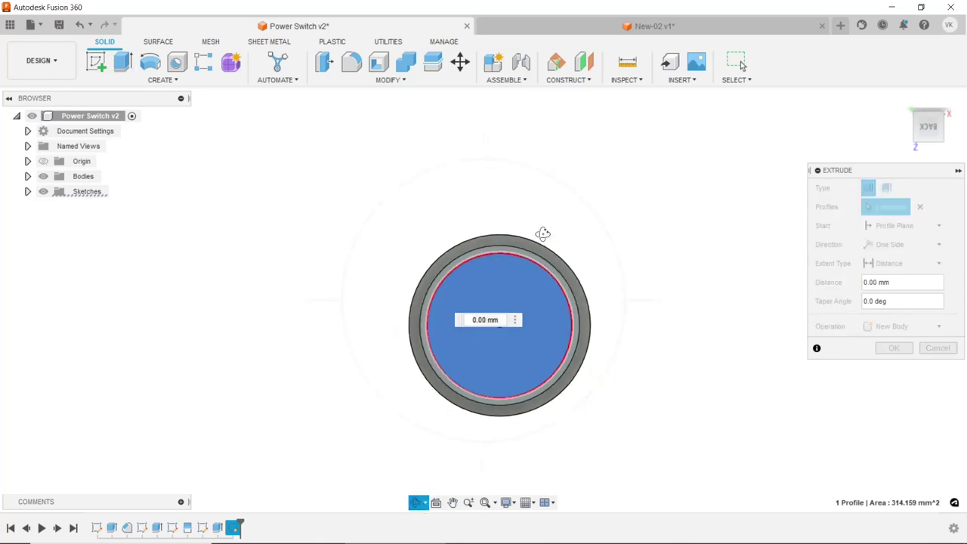
left_click_drag(542, 234, 543, 324)
right_click(350, 289)
left_click(395, 287)
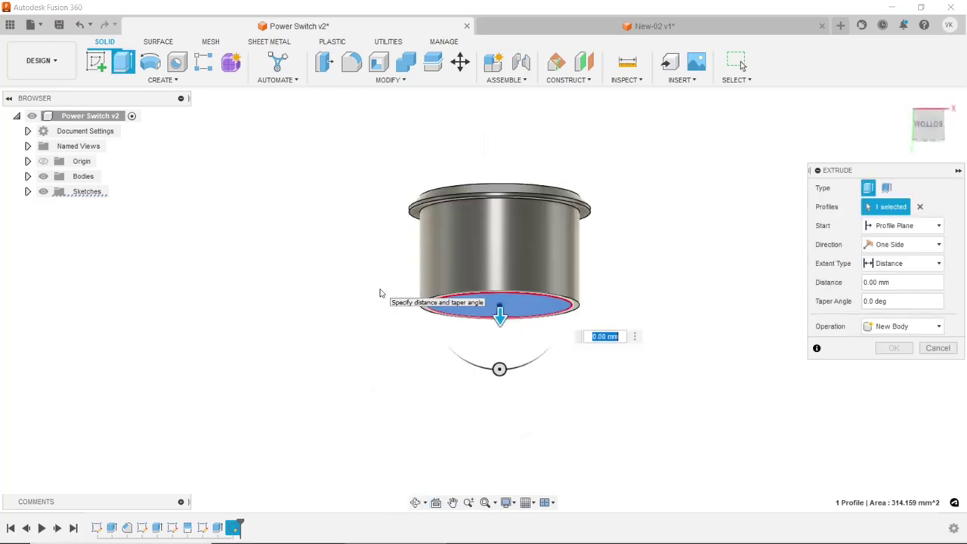
type("5")
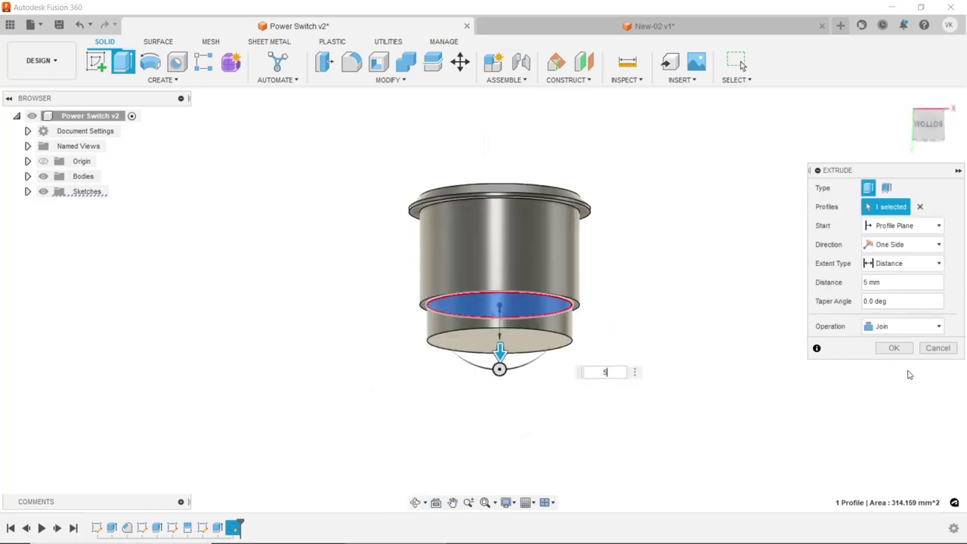
left_click(907, 354)
scroll(807, 381, "down", 2)
scroll(591, 220, "up", 2)
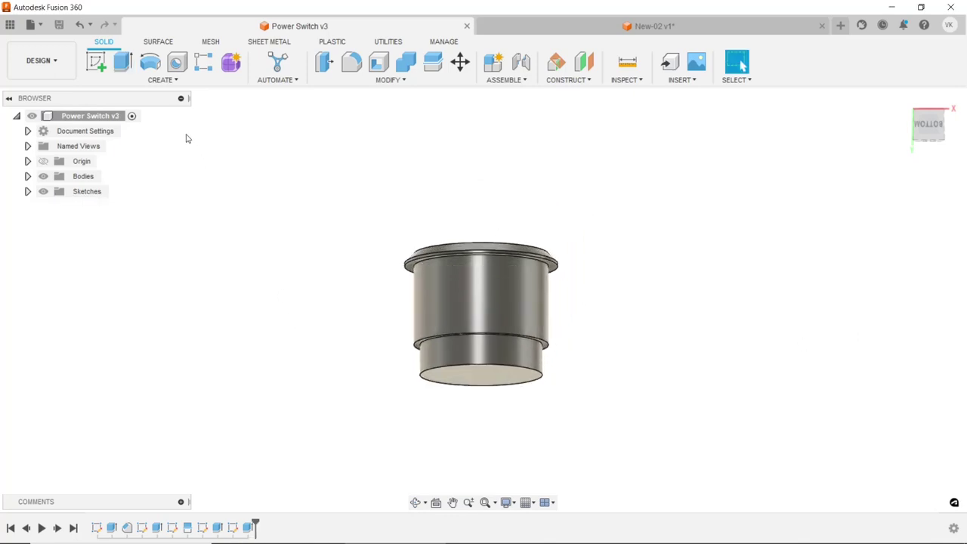
left_click(164, 80)
- Add a modeled M22x1 thread to the Ø22 mm outer cylinder face and save as Power Switch v4
left_click(158, 257)
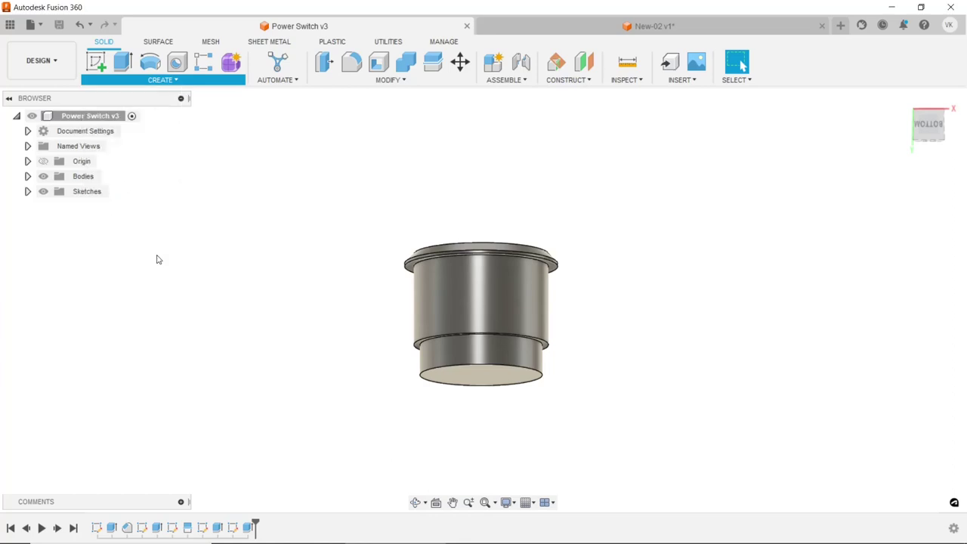
scroll(568, 309, "up", 2)
left_click(483, 316)
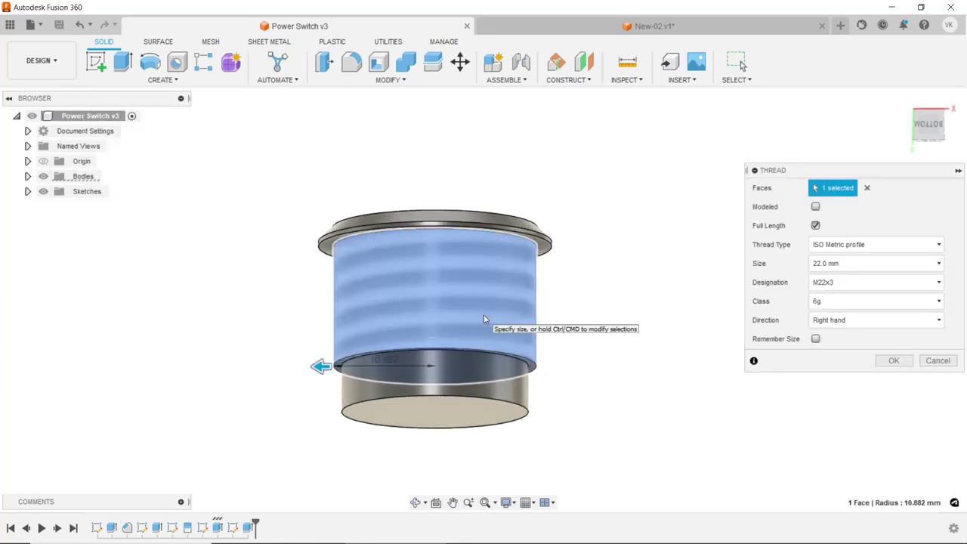
left_click(816, 206)
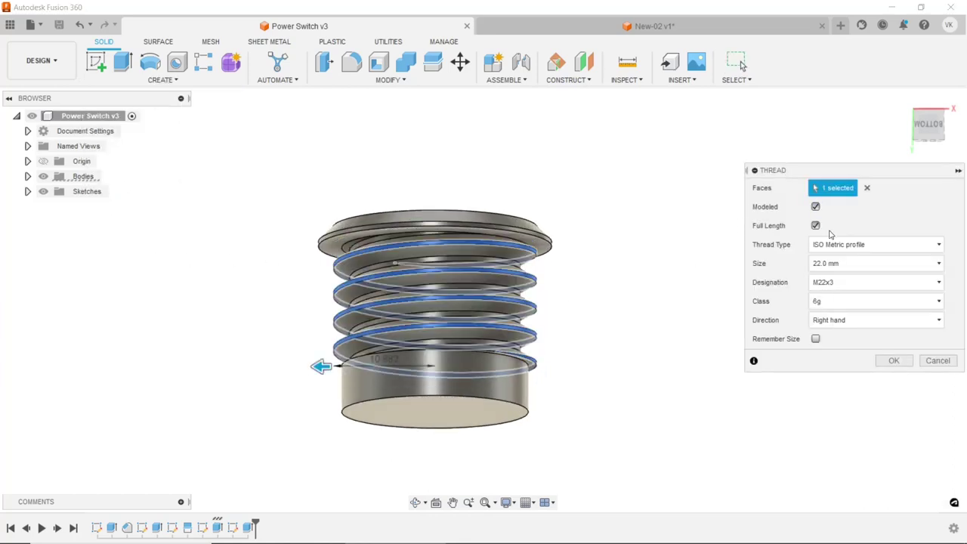
left_click(832, 282)
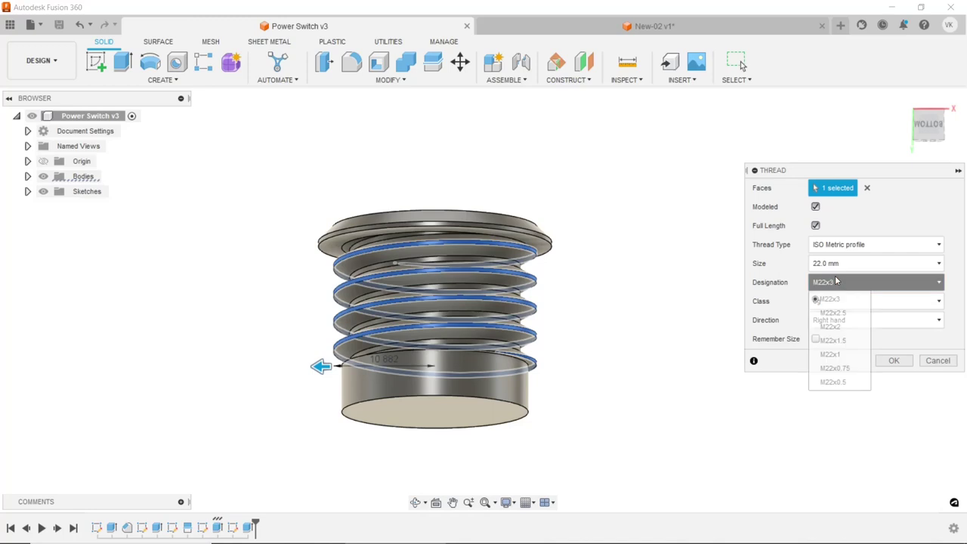
left_click(831, 354)
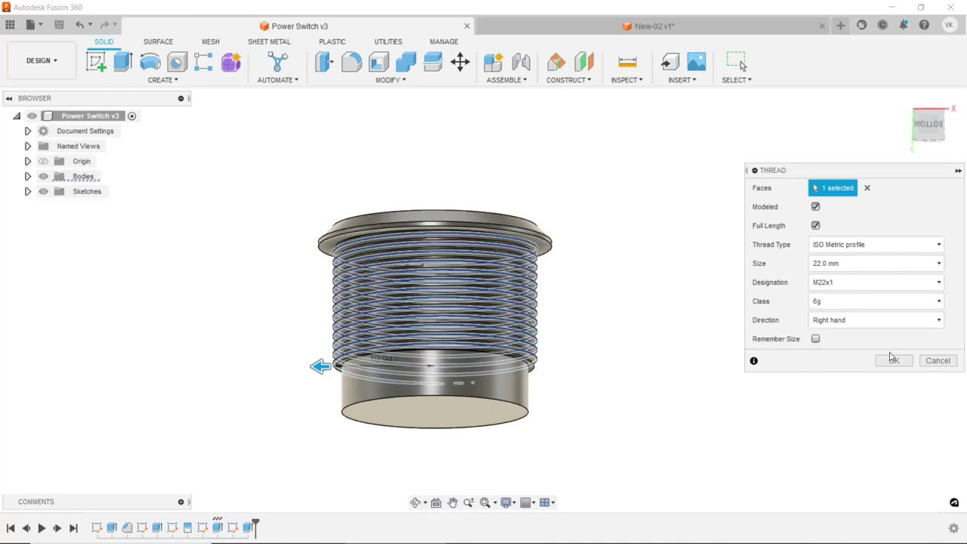
left_click(894, 361)
scroll(594, 267, "down", 2)
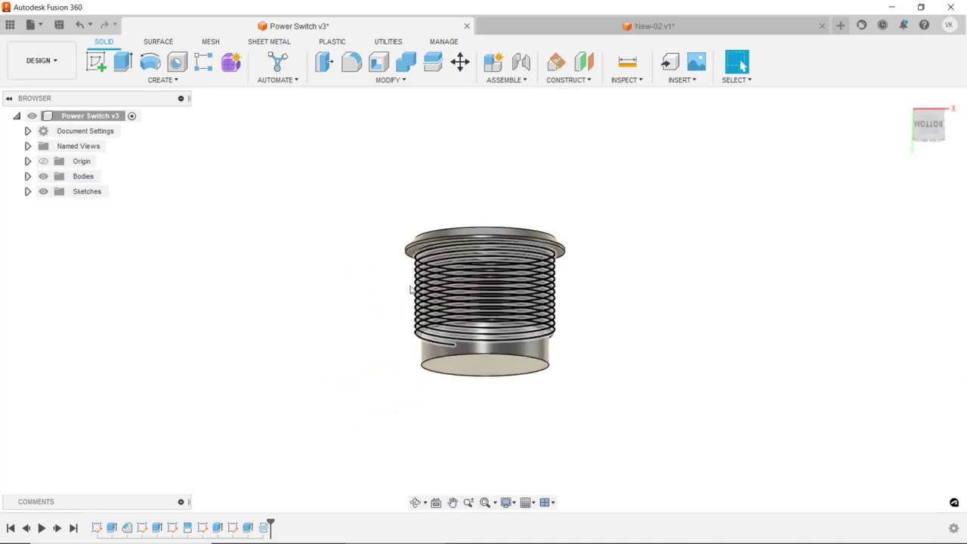
key("ctrl+s")
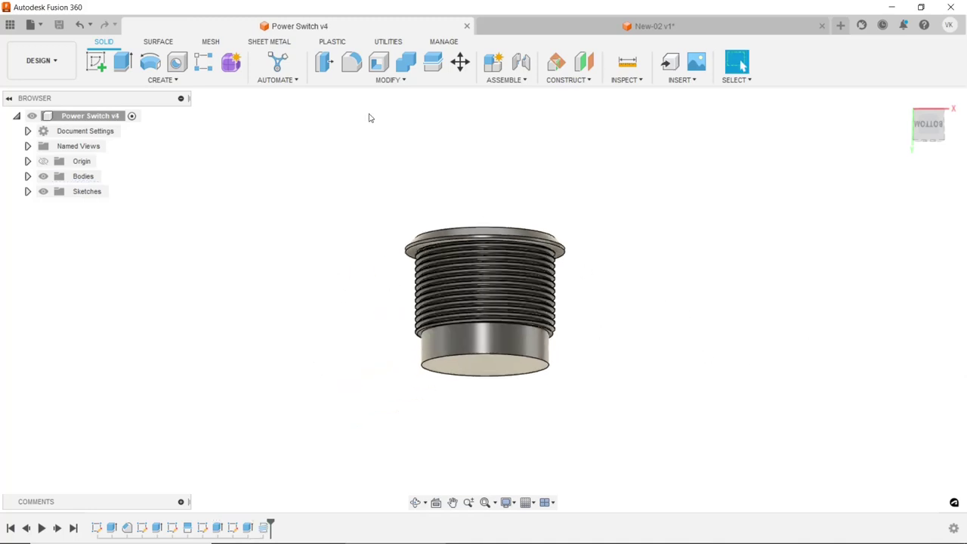
- Bevel the Ø20 mm stub's bottom edge with a two-distance chamfer of 0.25 mm and 1.5 mm
left_click(391, 80)
left_click(369, 122)
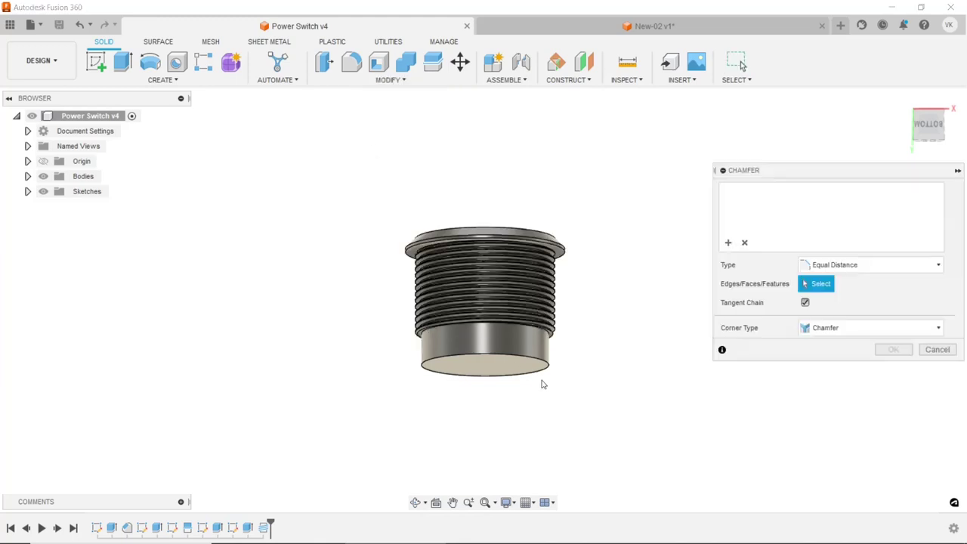
scroll(541, 385, "up", 3)
left_click(514, 351)
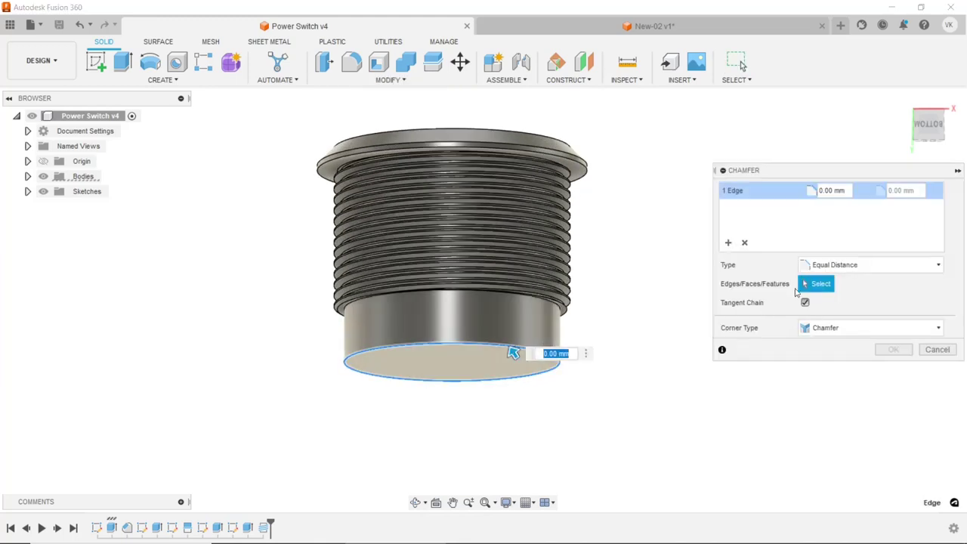
left_click(824, 264)
left_click(820, 294)
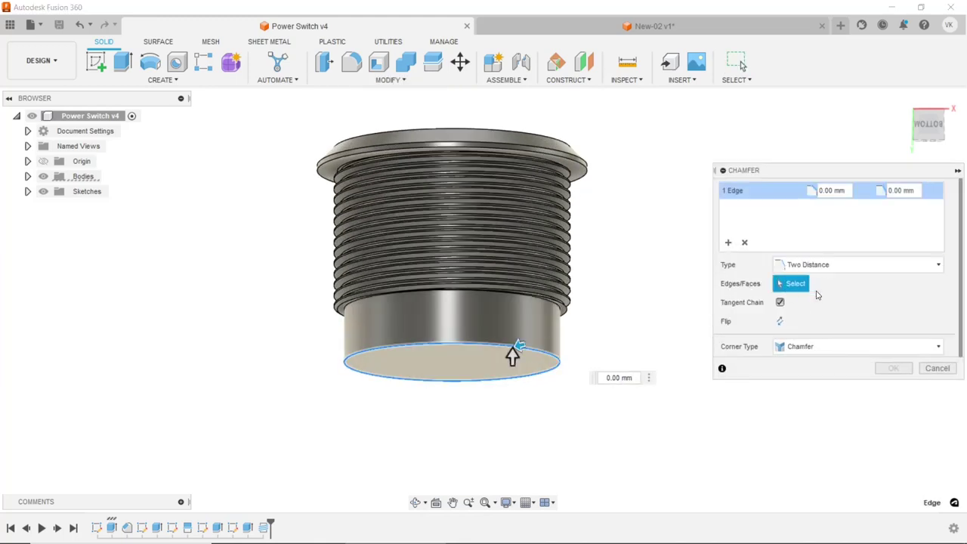
left_click(827, 194)
type("0.25")
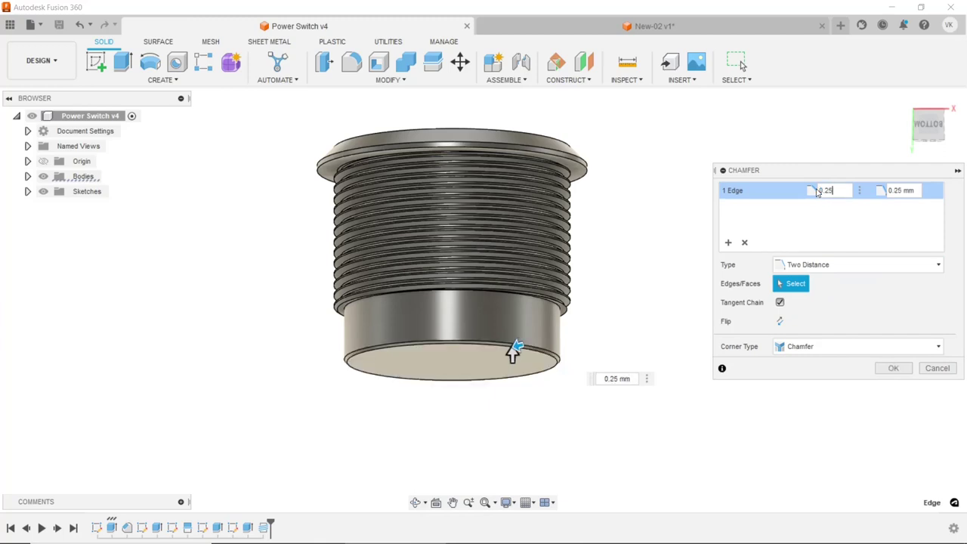
double_click(911, 191)
type("1.5")
left_click(905, 365)
scroll(515, 345, "down", 2)
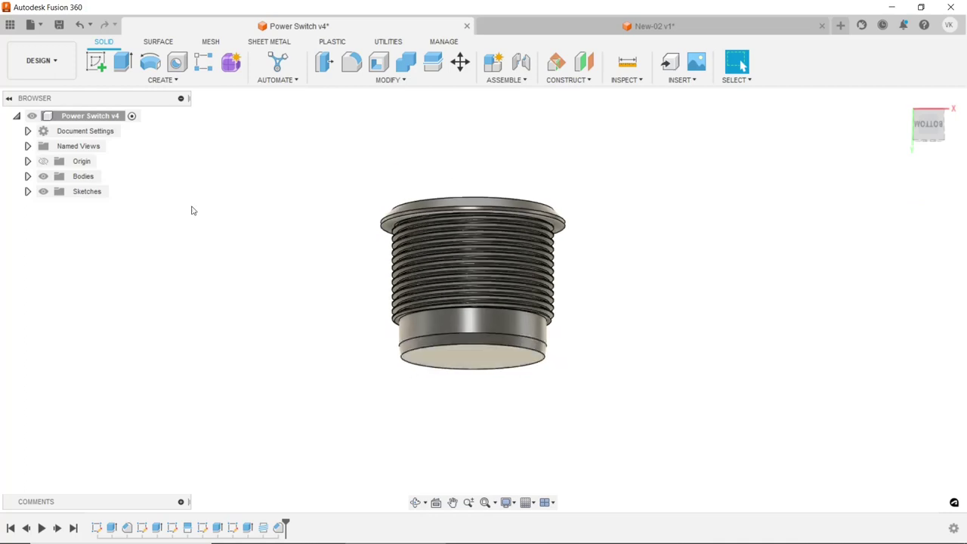
- Start a sketch on the body's bottom face and draw a tall centre rectangle from the origin
left_click(495, 362)
left_click(104, 65)
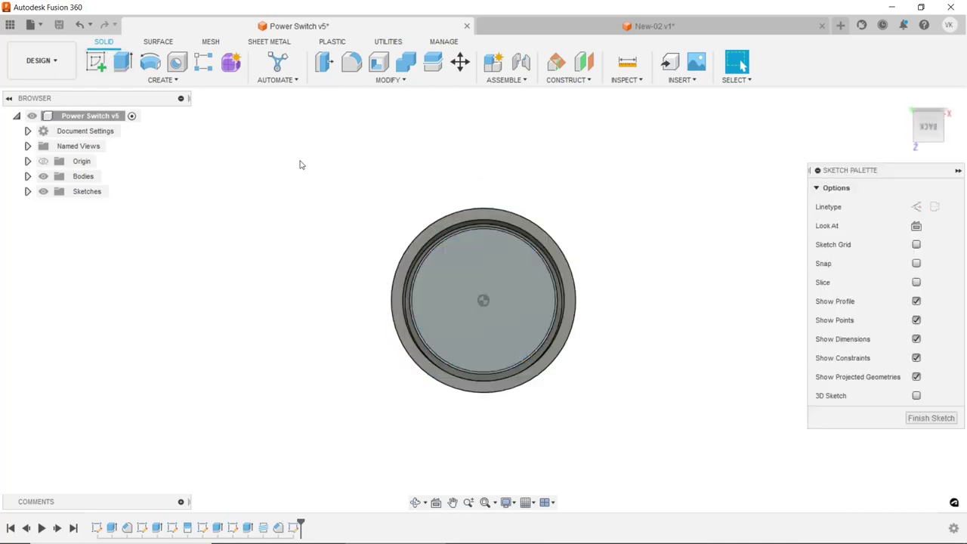
left_click(194, 83)
mouse_move(112, 108)
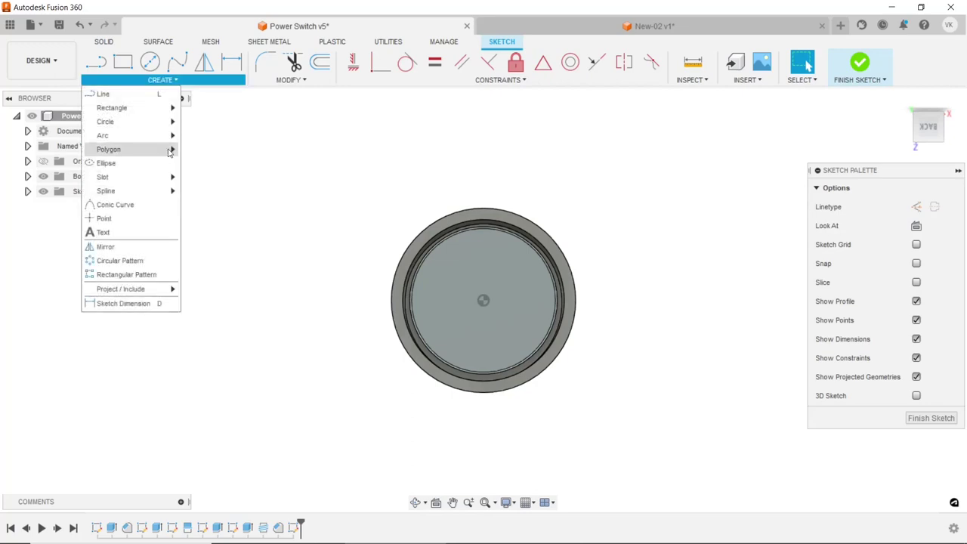
left_click(209, 122)
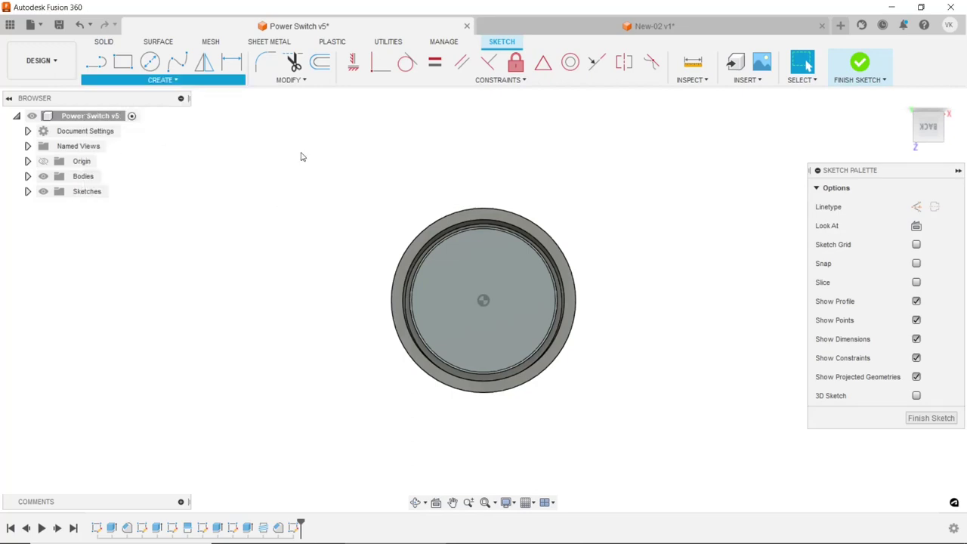
left_click(437, 311)
scroll(410, 237, "up", 2)
scroll(393, 225, "up", 2)
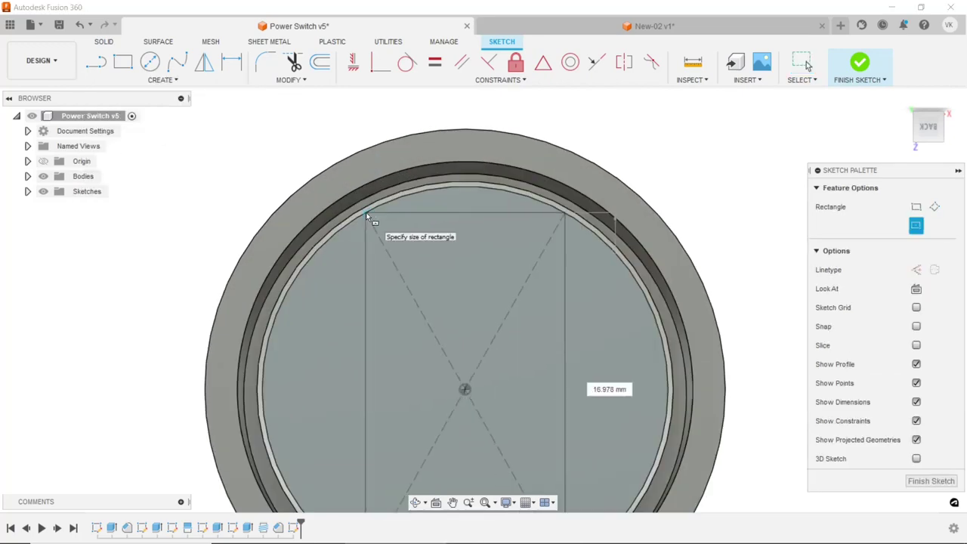
left_click(367, 217)
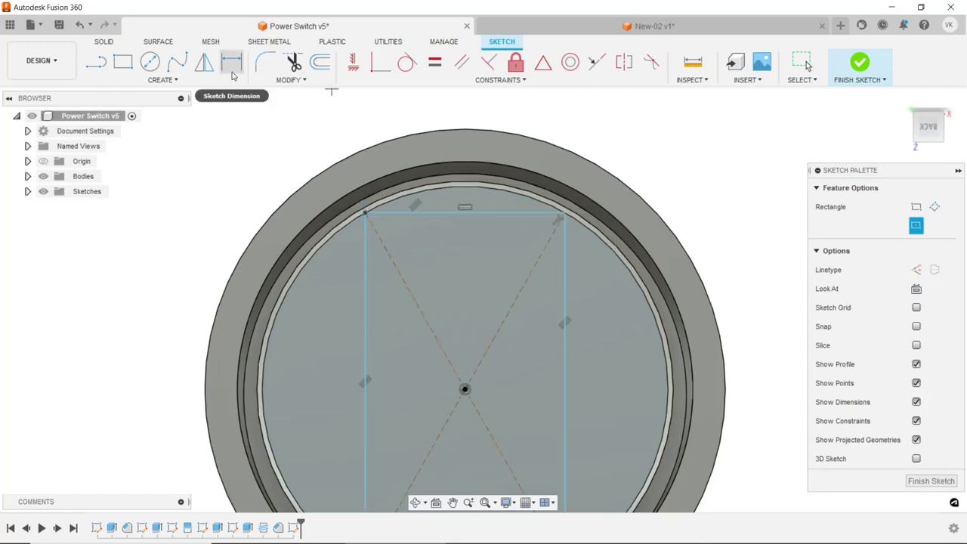
- Dimension the rectangle's top edge to a 7.30 mm width
left_click(232, 61)
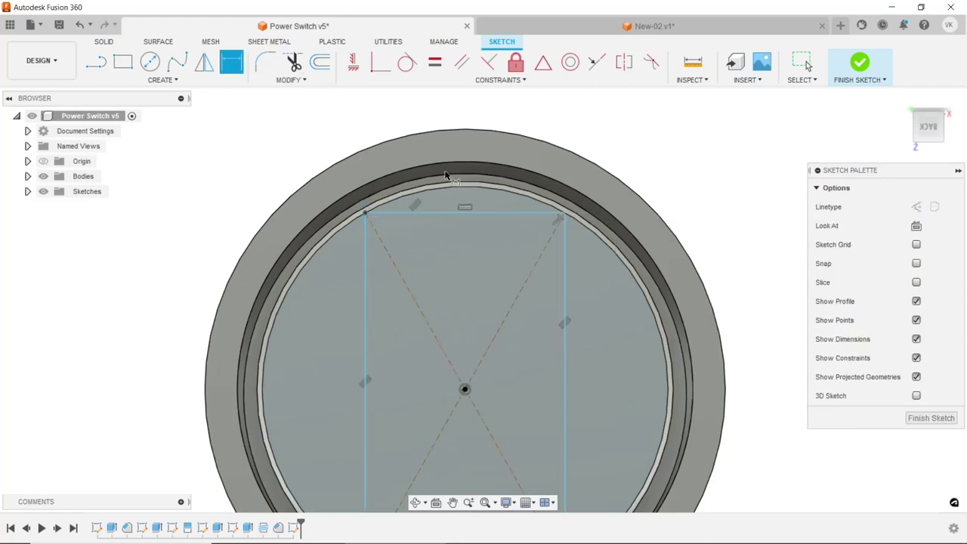
left_click(457, 217)
left_click(477, 117)
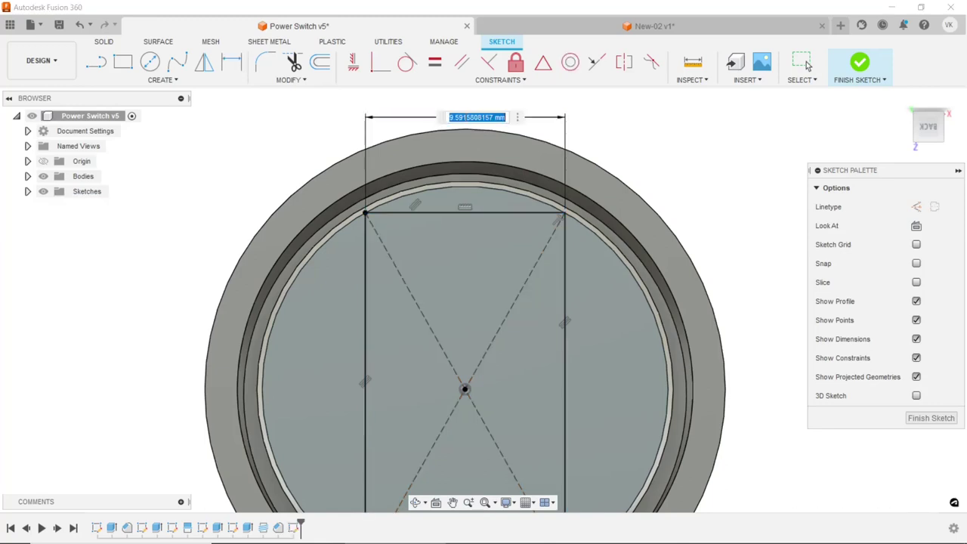
type("7.3")
key("Return")
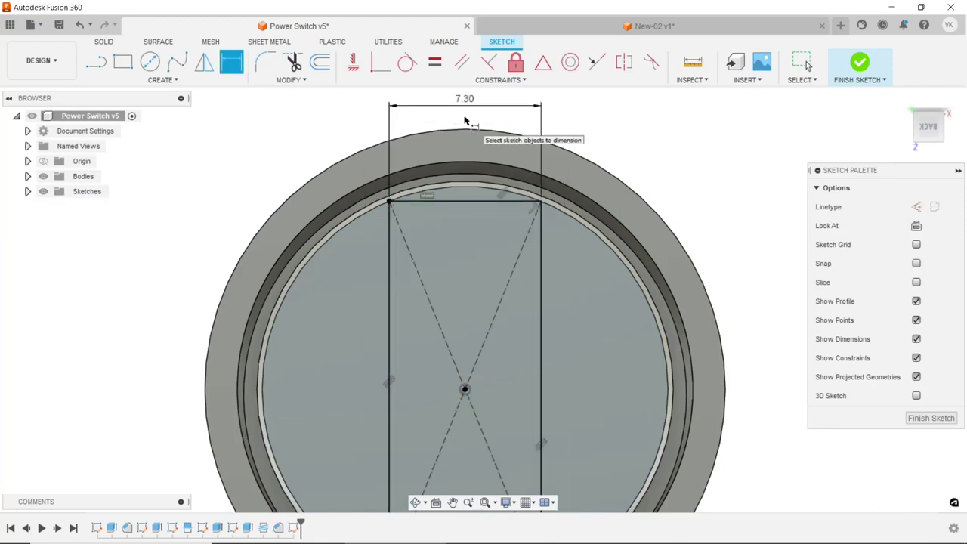
scroll(613, 282, "down", 2)
scroll(613, 282, "down", 2)
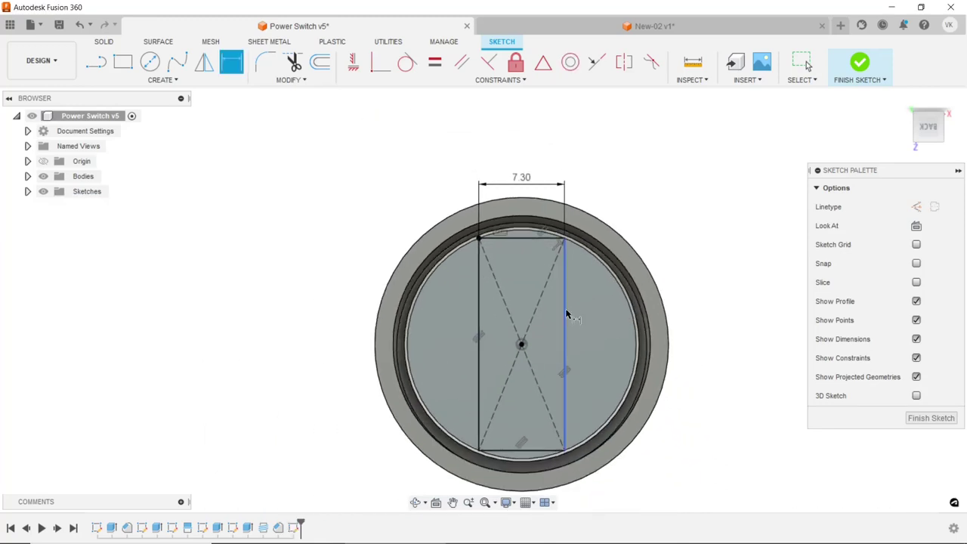
- Attempt a height dimension on the right edge, dismiss the over-constrained warning, and exit dimensioning
left_click(567, 314)
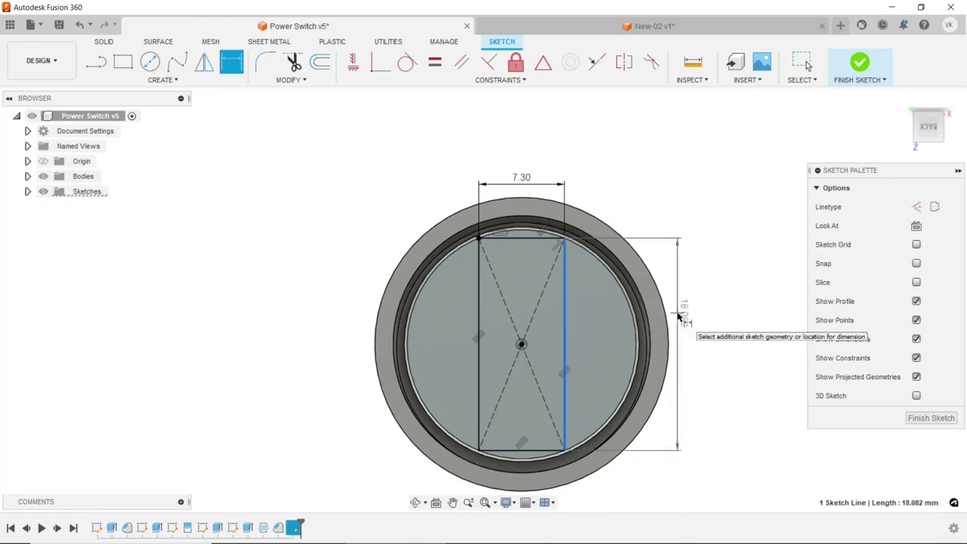
left_click(678, 317)
left_click(604, 318)
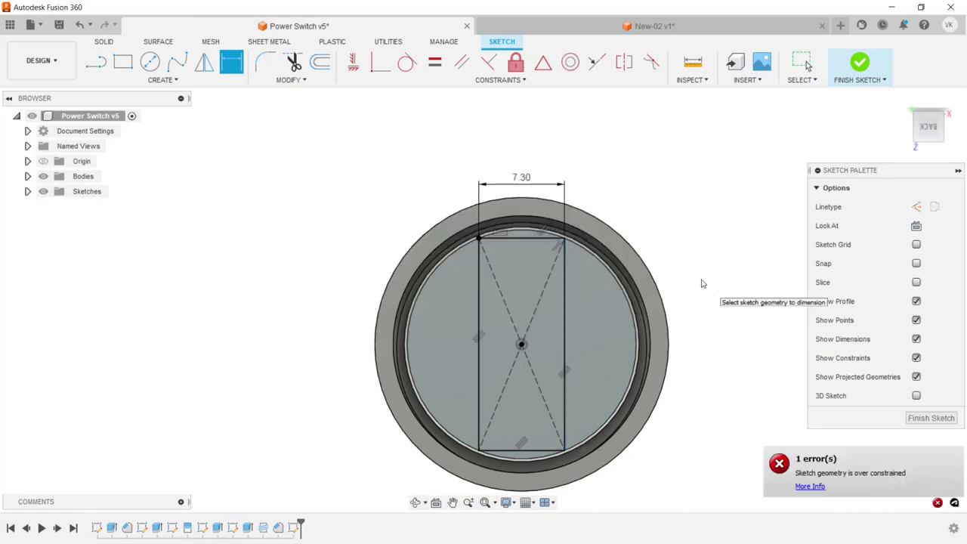
right_click(701, 280)
key("Escape")
key("Escape")
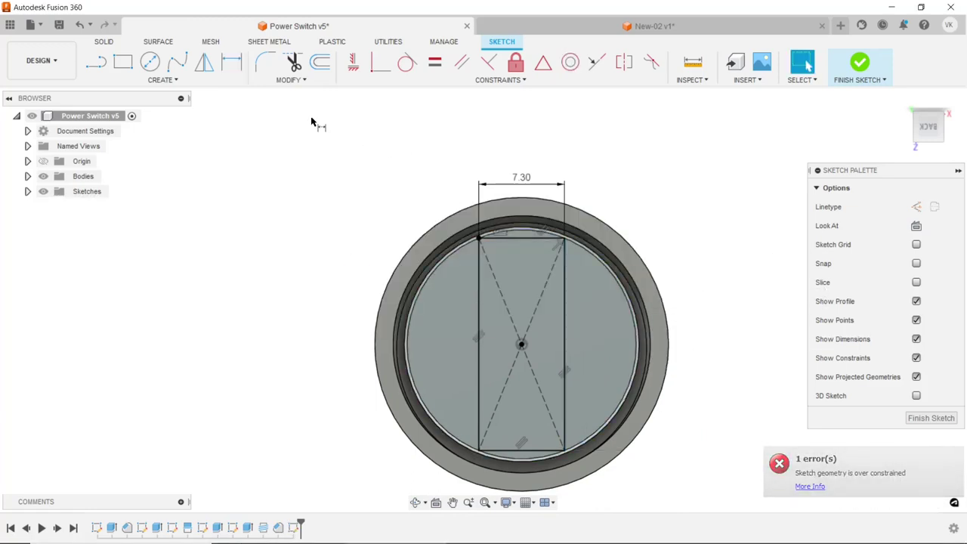
left_click(207, 81)
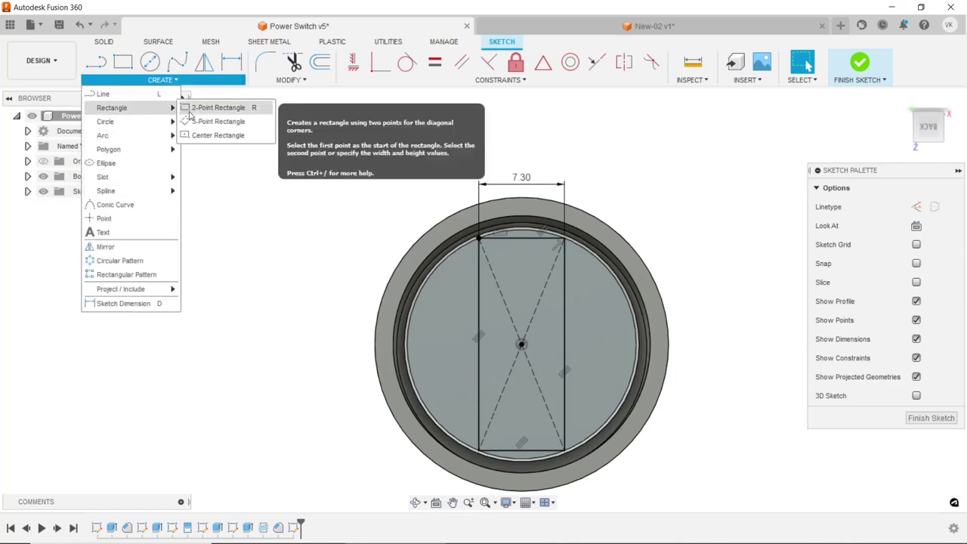
- Draw a wide, short centre rectangle from the sketch centre
left_click(216, 135)
left_click(522, 346)
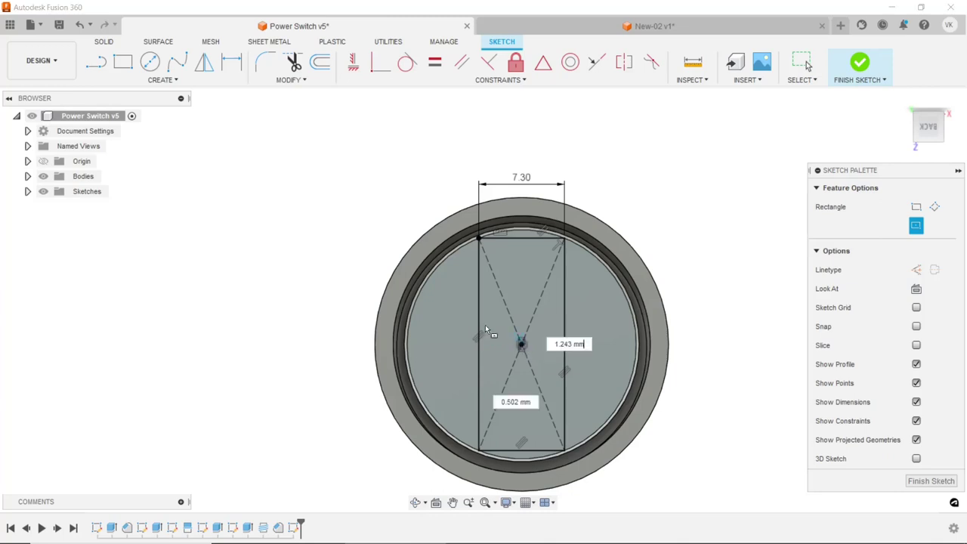
left_click(457, 327)
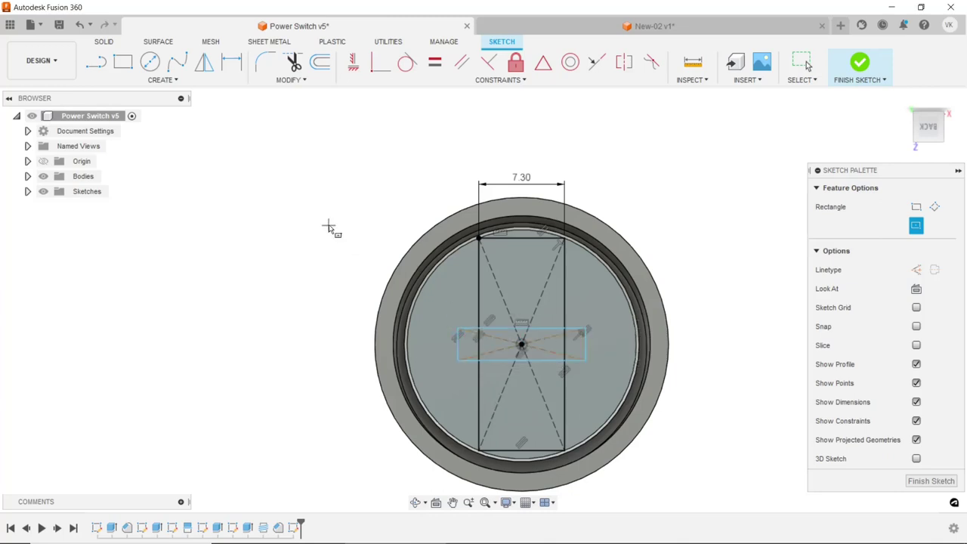
- Dimension the crosswise rectangle 2.50 mm tall and 9.30 mm wide
left_click(231, 62)
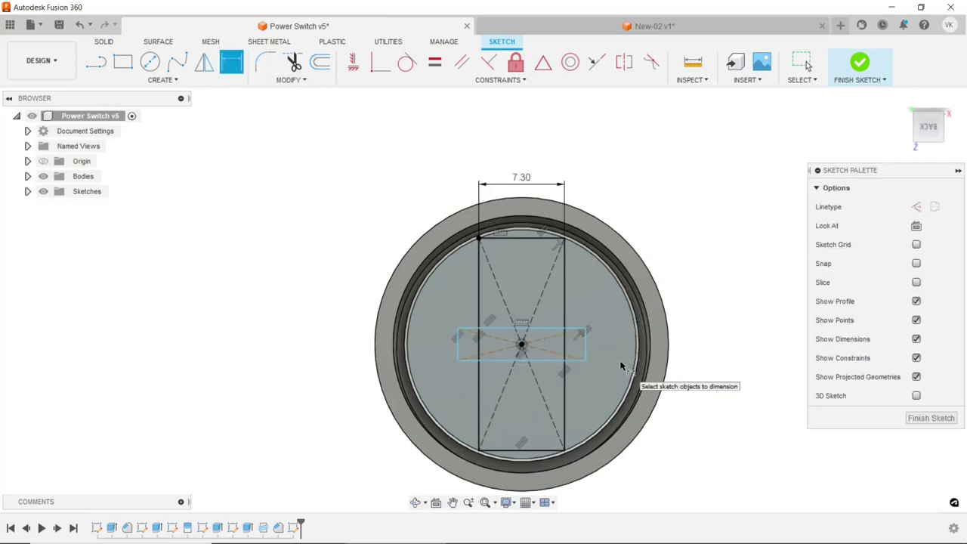
scroll(549, 382, "up", 2)
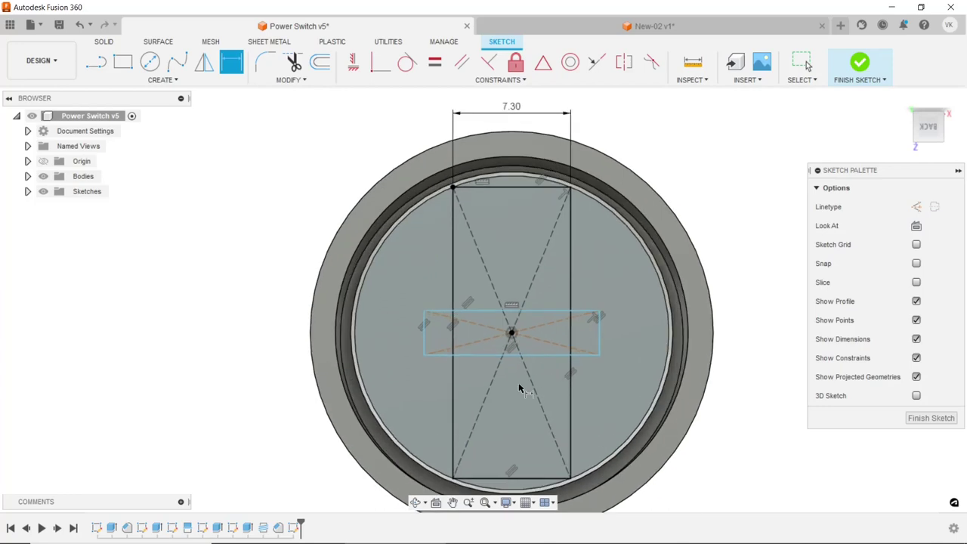
left_click(424, 339)
left_click(264, 317)
type("2.5")
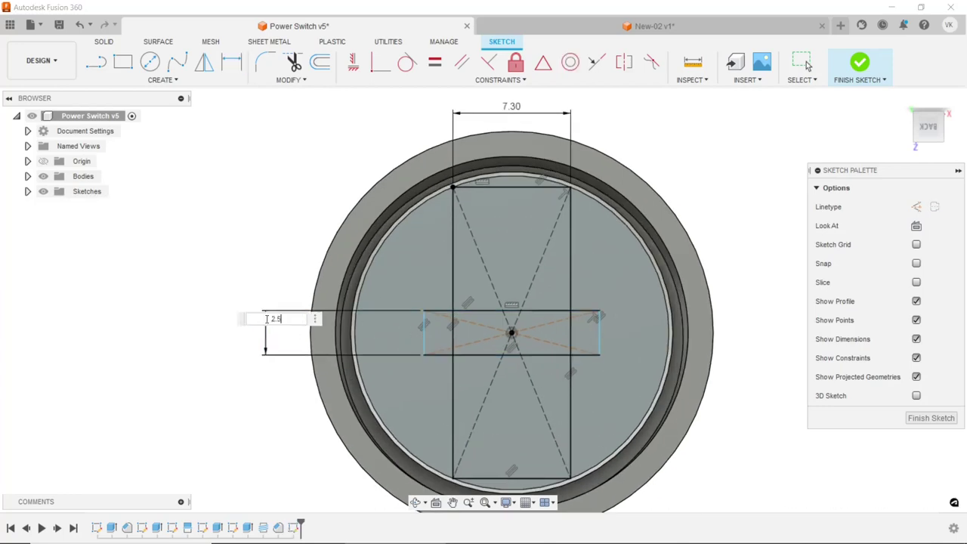
key("Return")
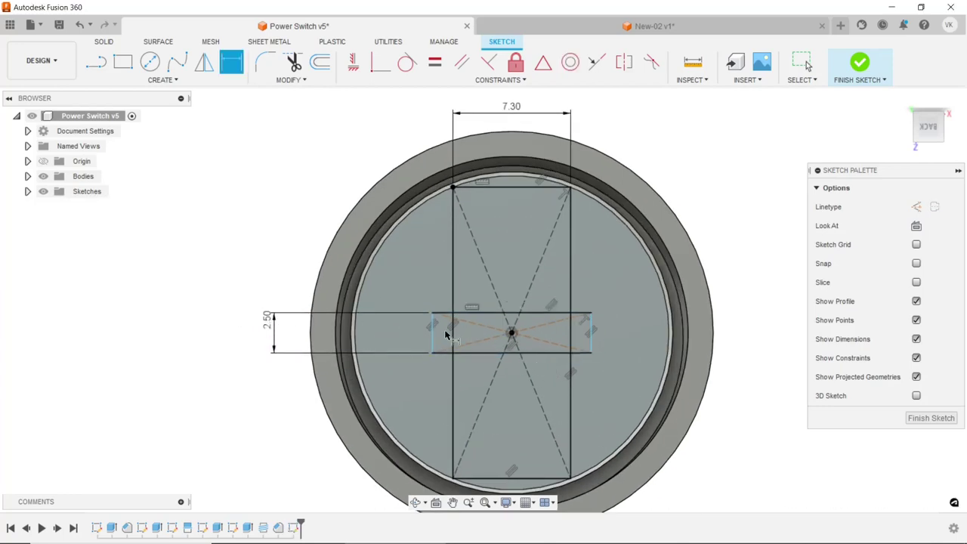
left_click(477, 354)
left_click(481, 387)
type("9.3")
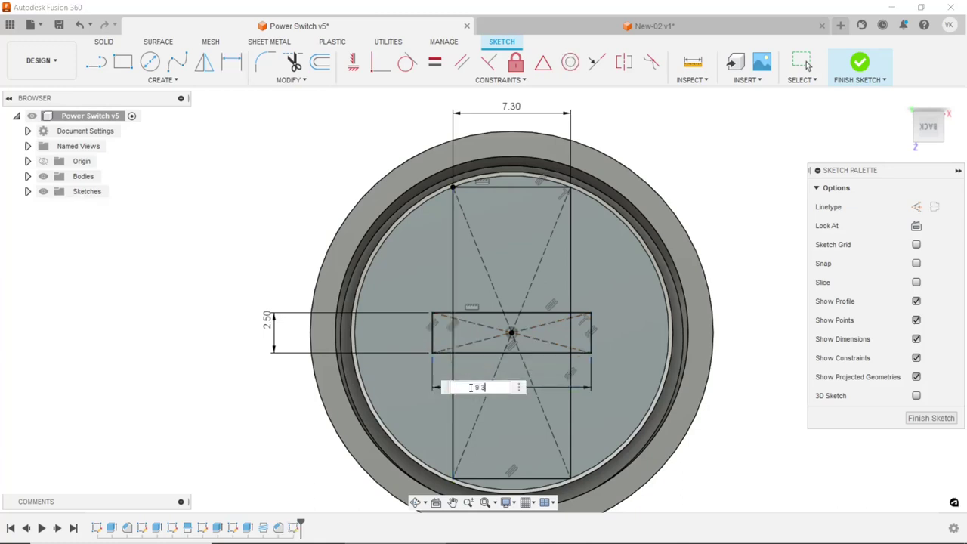
key("Return")
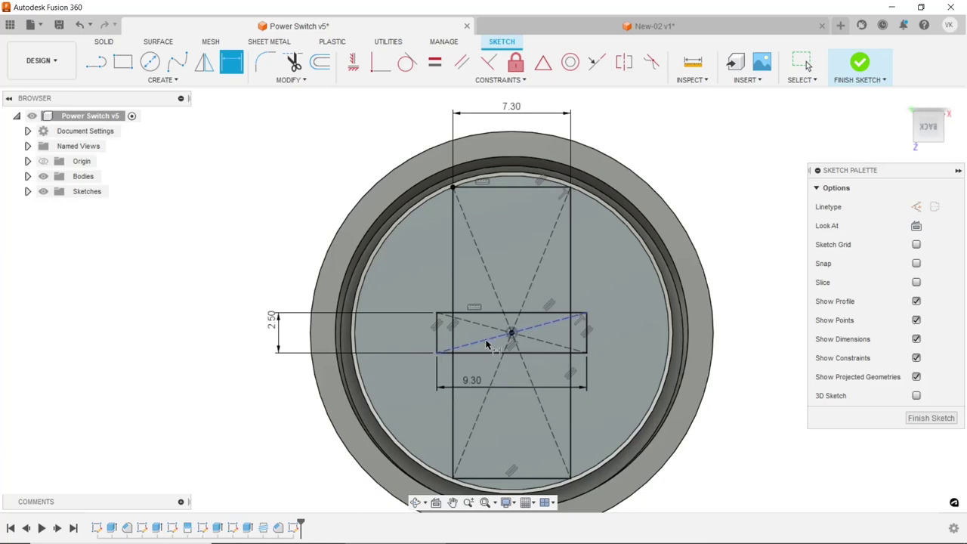
- Trim the inner overlapping and construction segments into one cross-shaped outline with side tabs
left_click(293, 61)
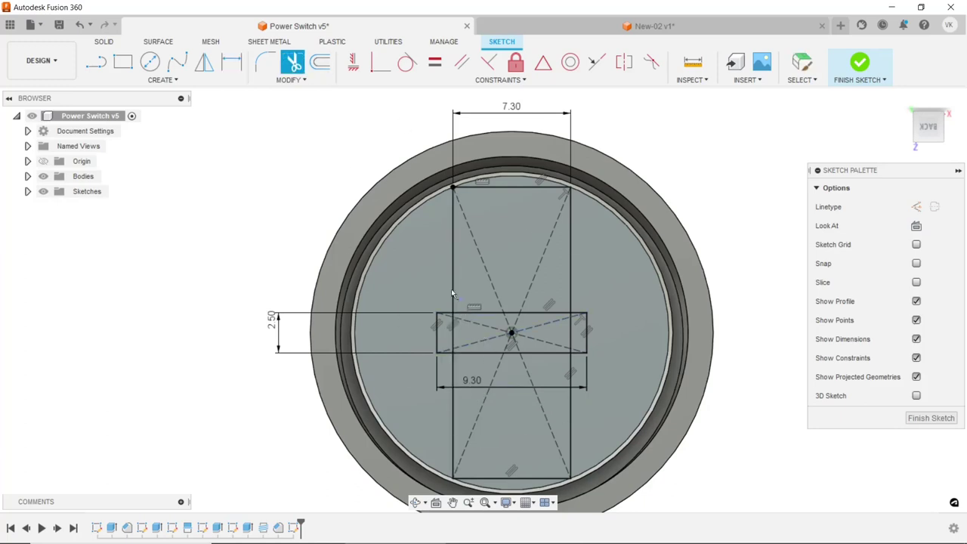
left_click(455, 338)
scroll(458, 321, "up", 4)
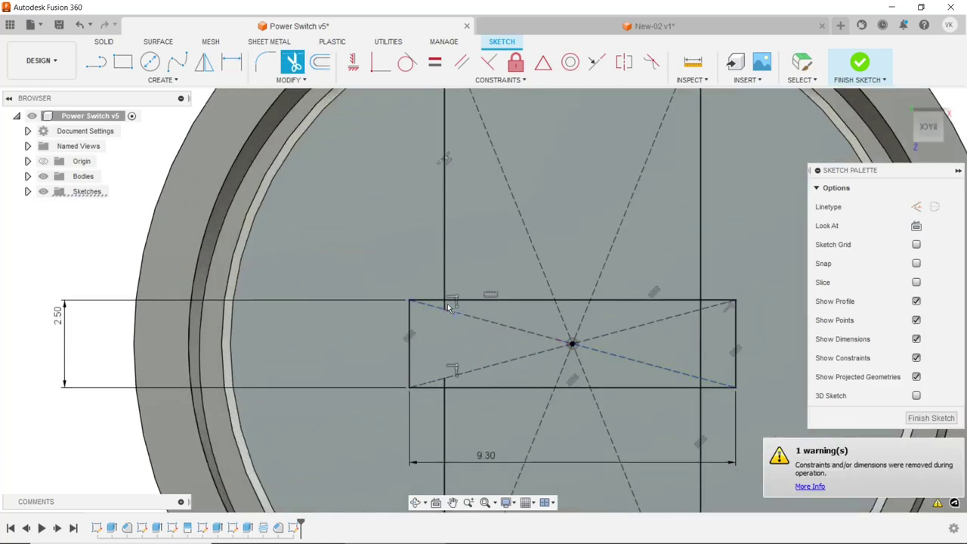
left_click(448, 384)
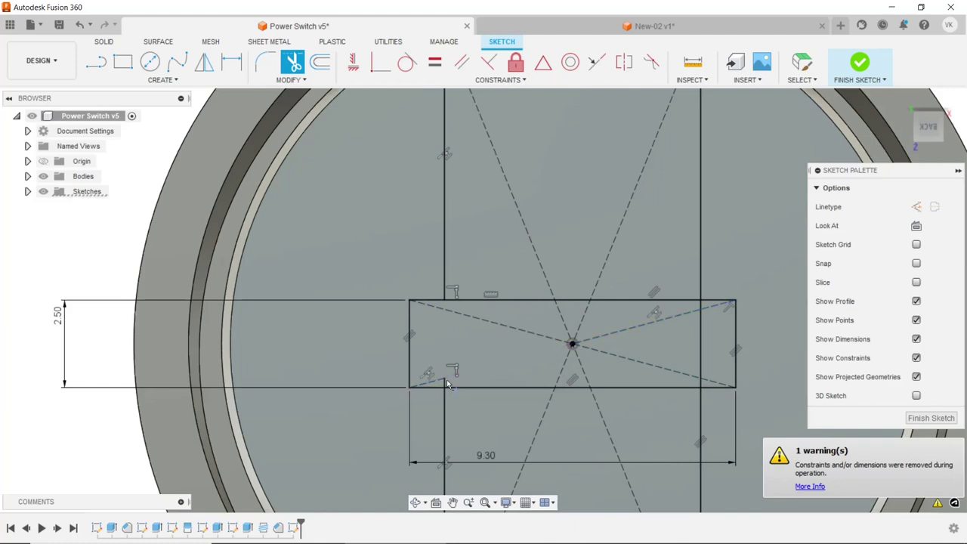
scroll(700, 302, "up", 2)
left_click(700, 335)
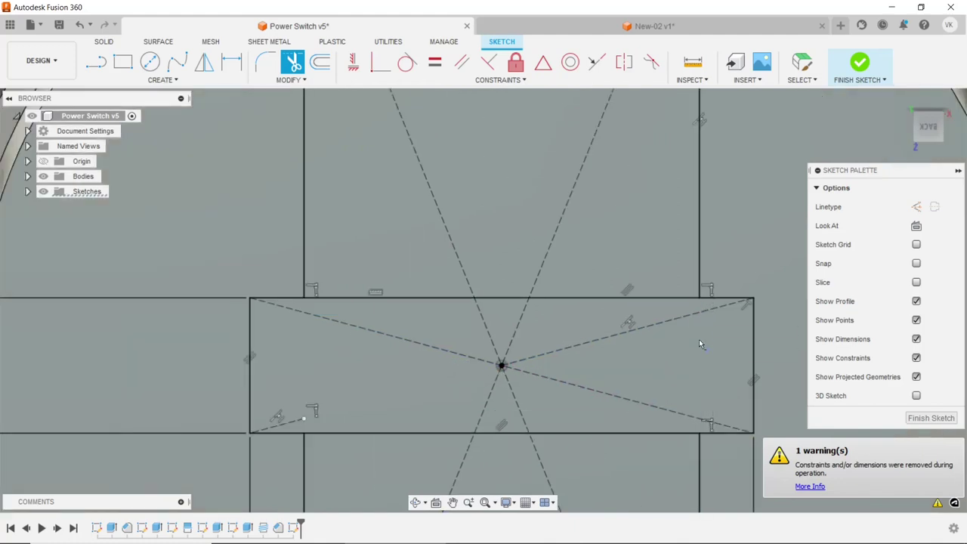
scroll(514, 332, "down", 2)
scroll(514, 333, "down", 1)
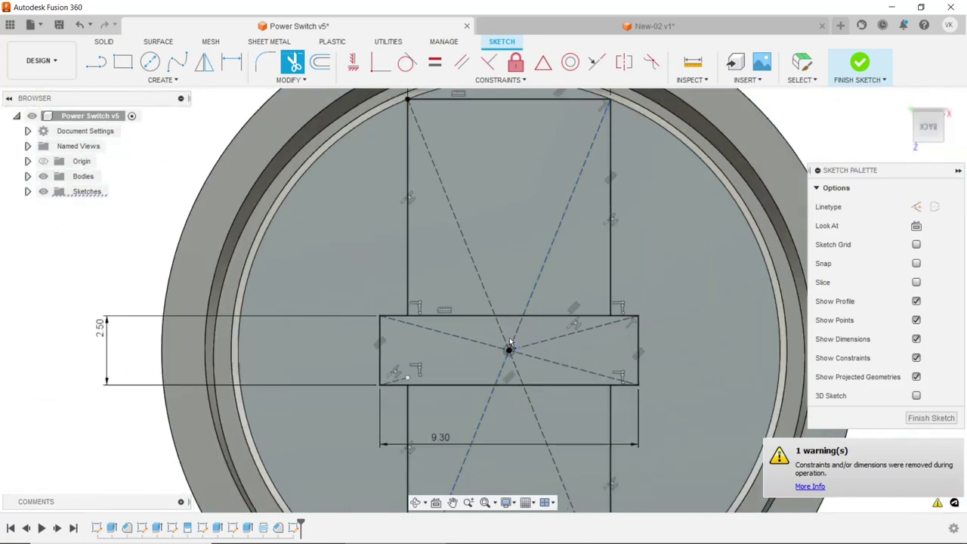
left_click(457, 318)
left_click(559, 317)
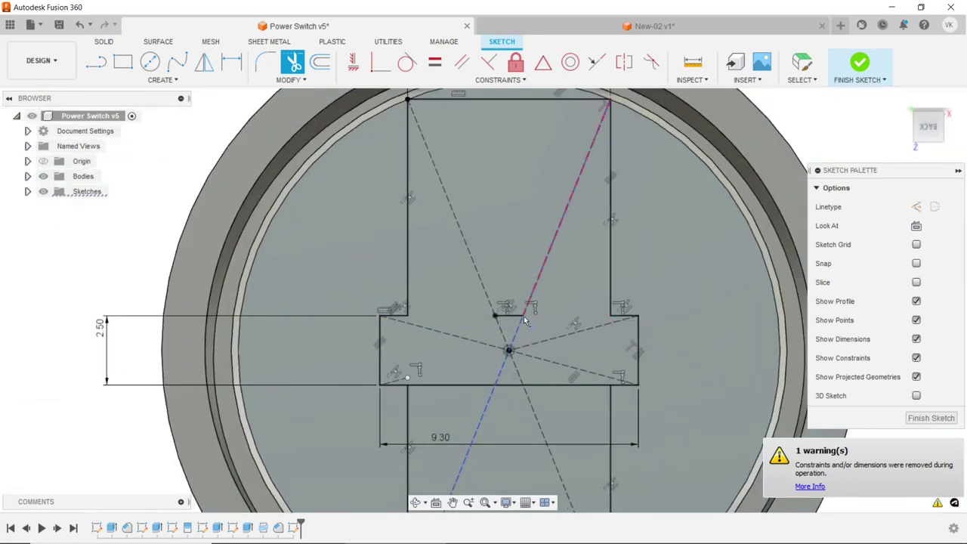
left_click(475, 387)
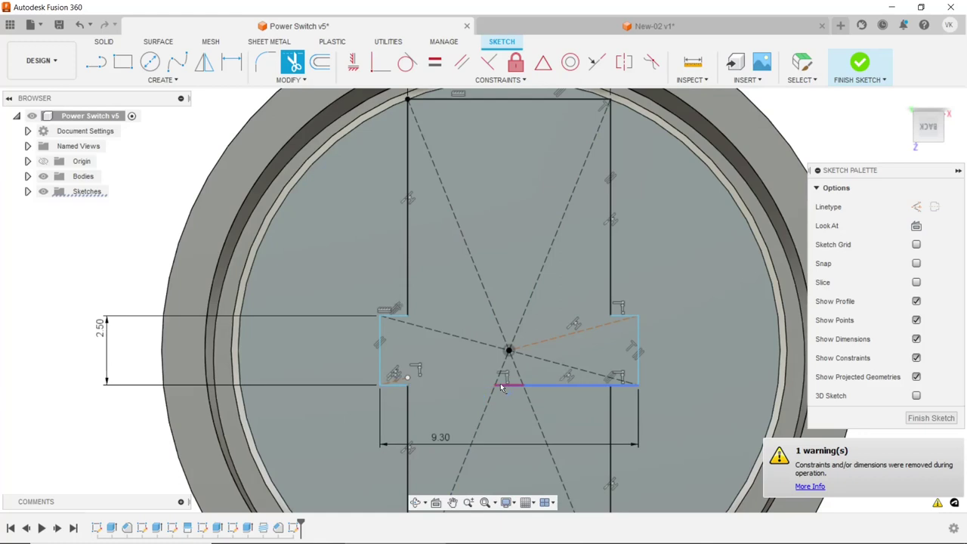
scroll(509, 323, "down", 1)
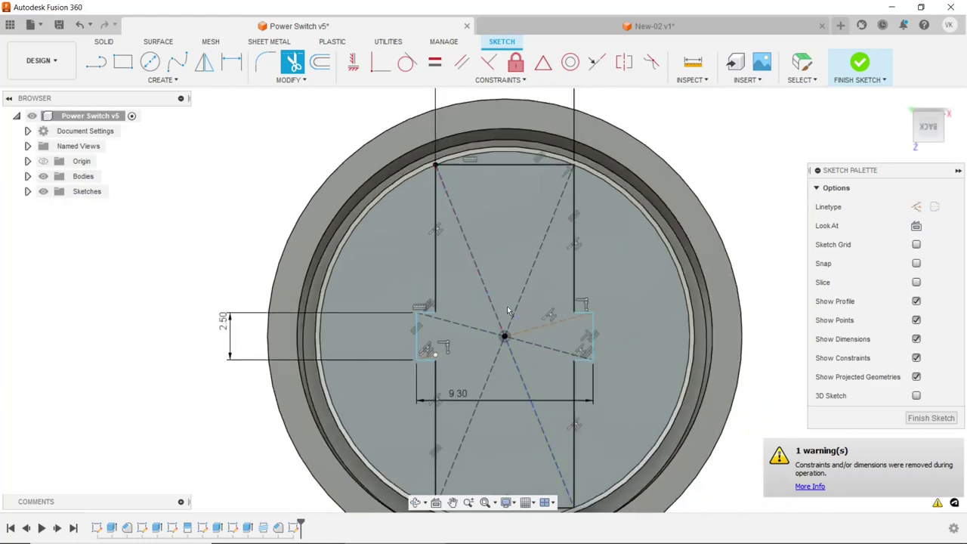
scroll(573, 303, "down", 2)
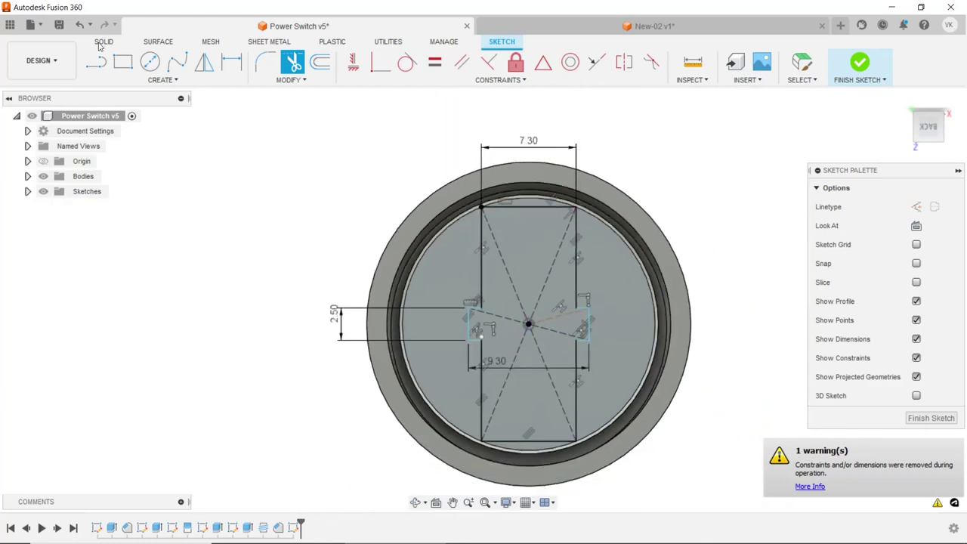
left_click(104, 41)
- Extrude the cross-shaped profile 9 mm as a joined block
left_click(123, 61)
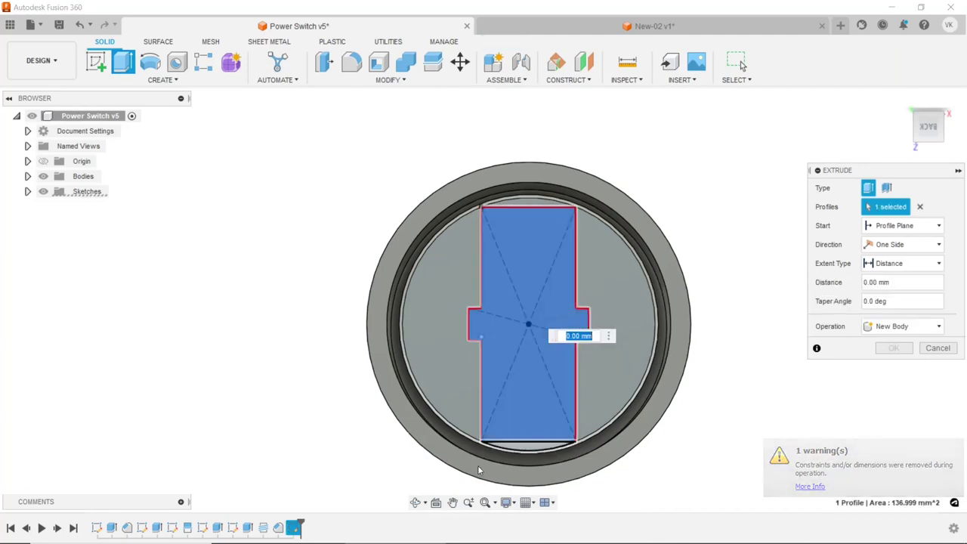
left_click(416, 503)
mouse_move(557, 266)
left_mouse_down()
mouse_move(531, 321)
mouse_move(402, 274)
left_mouse_up()
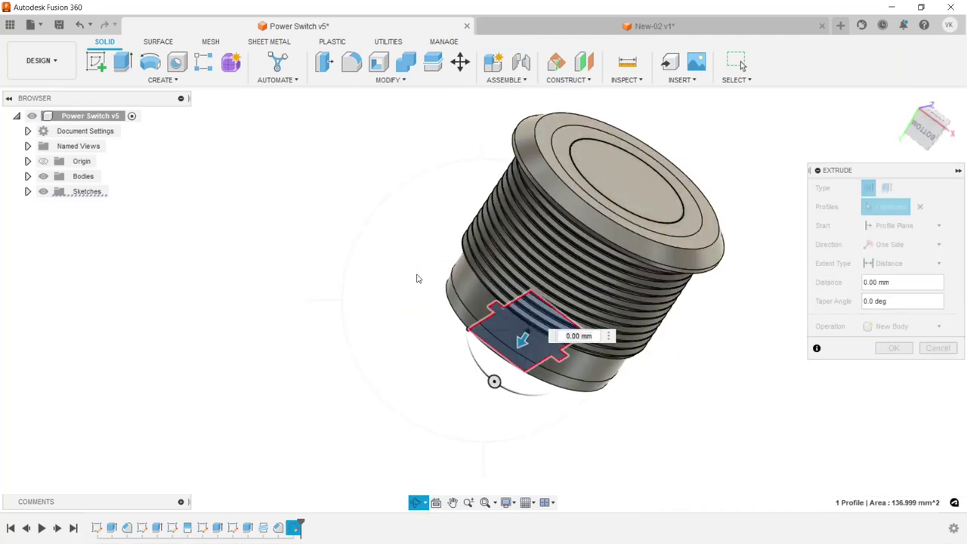
right_click(416, 273)
left_click(422, 272)
right_click_drag(422, 272, 451, 276)
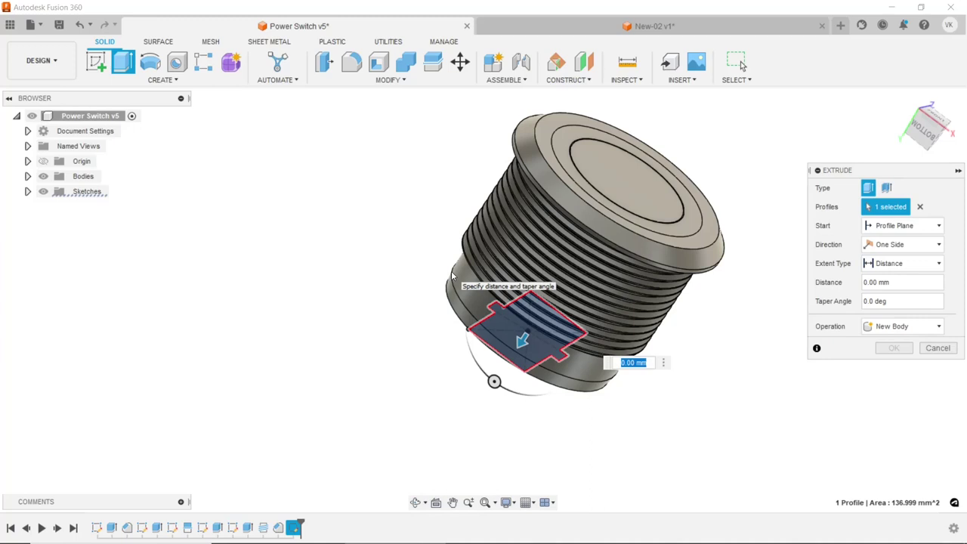
type("9")
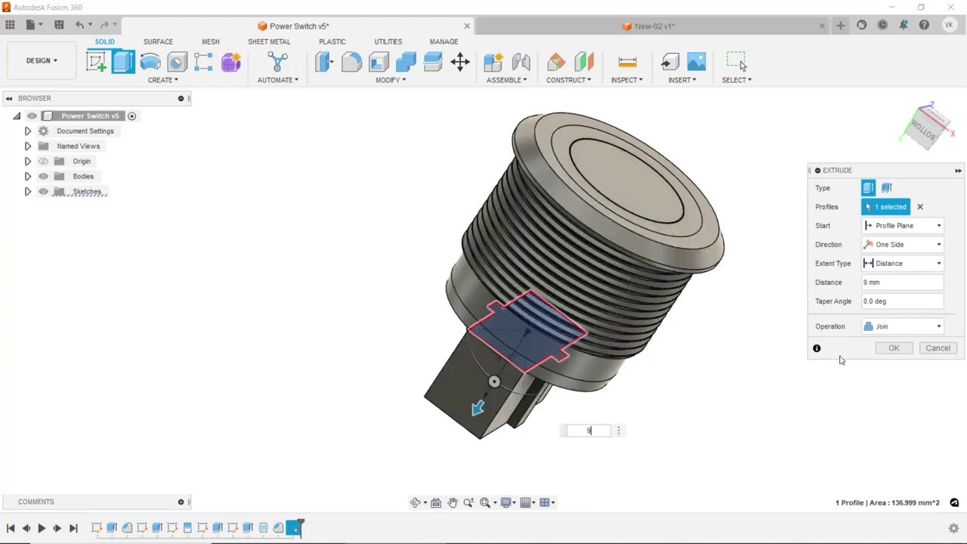
left_click(884, 349)
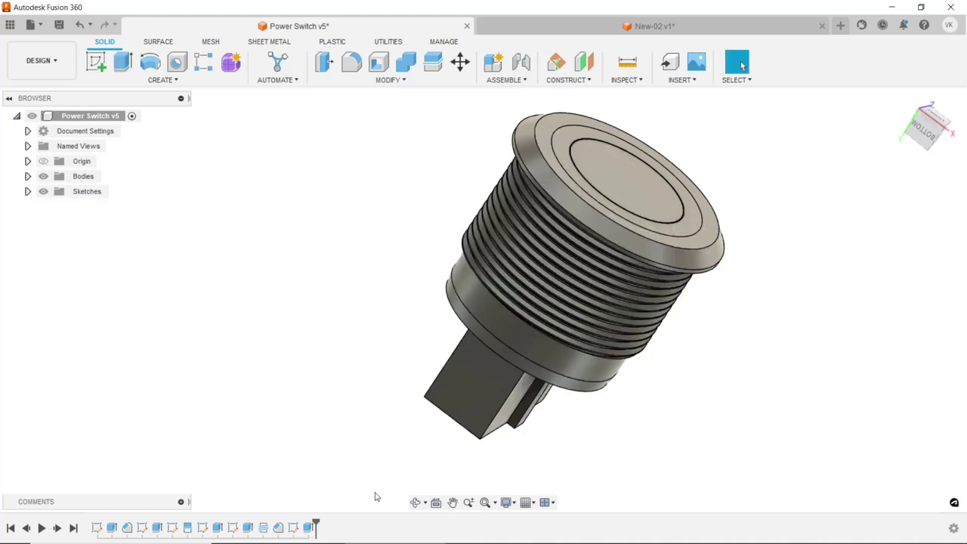
- Orbit to a side view of the connector's underside and return to selection
middle_click_drag(429, 371, 491, 343, "shift")
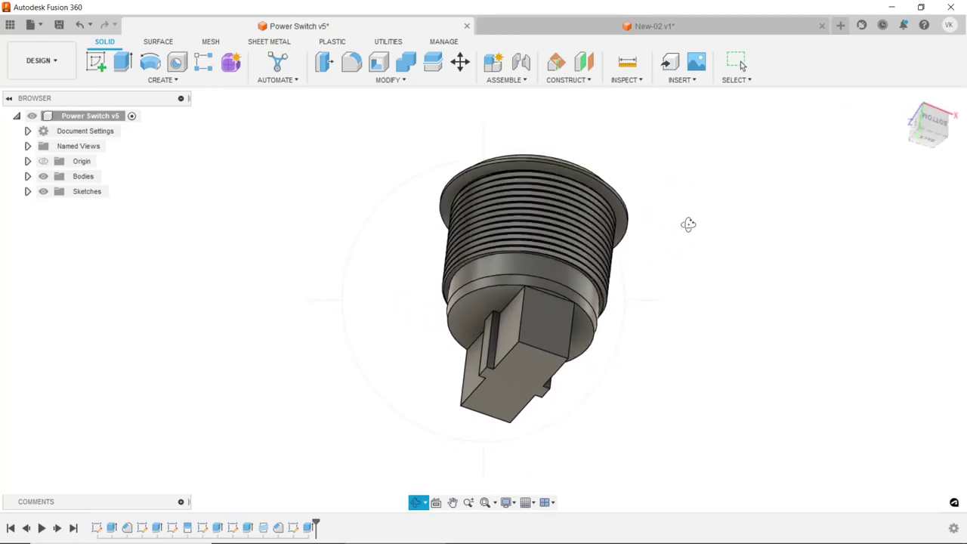
middle_click_drag(680, 189, 688, 224, "shift")
right_click(689, 223)
left_click(720, 227)
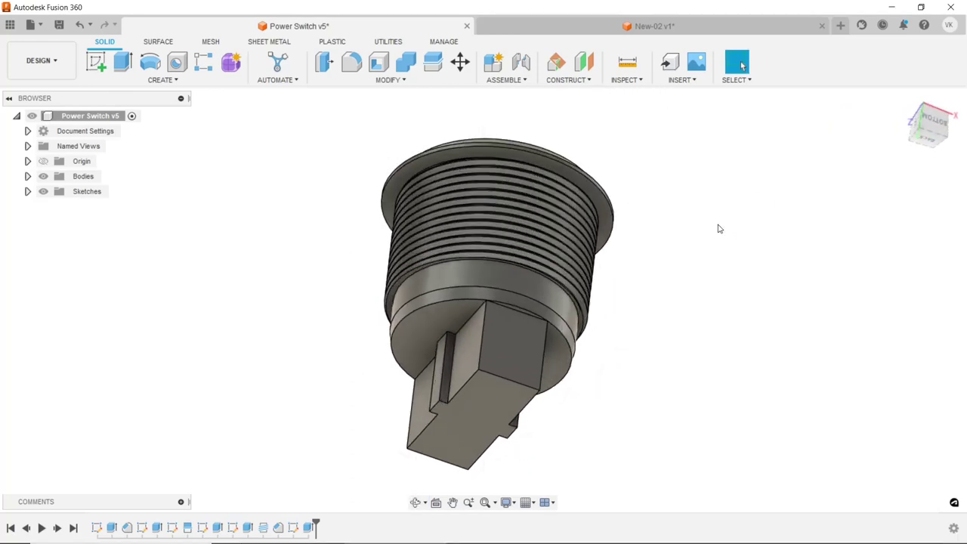
- Sketch on the connector's bottom face with thin rectangles at its top-left and top-right corners
left_click(529, 405)
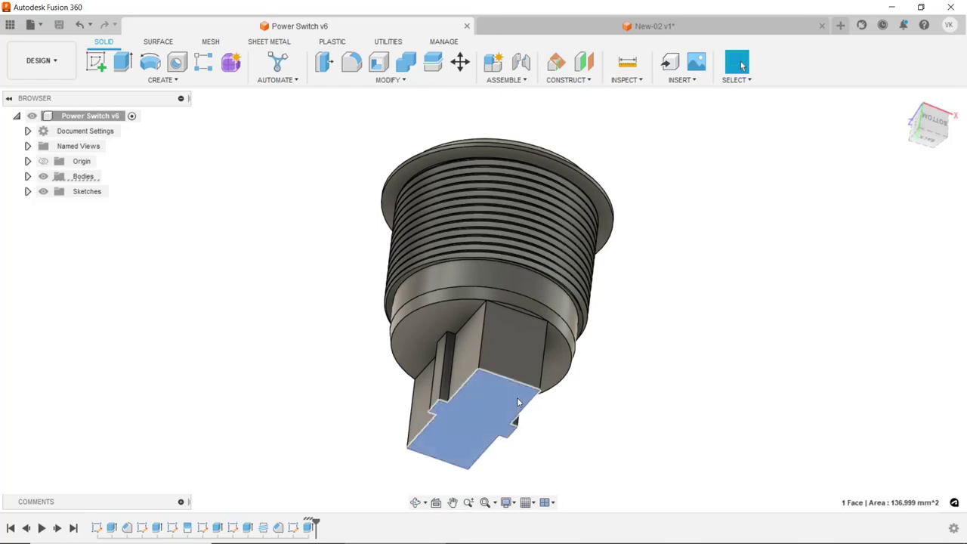
left_click(96, 62)
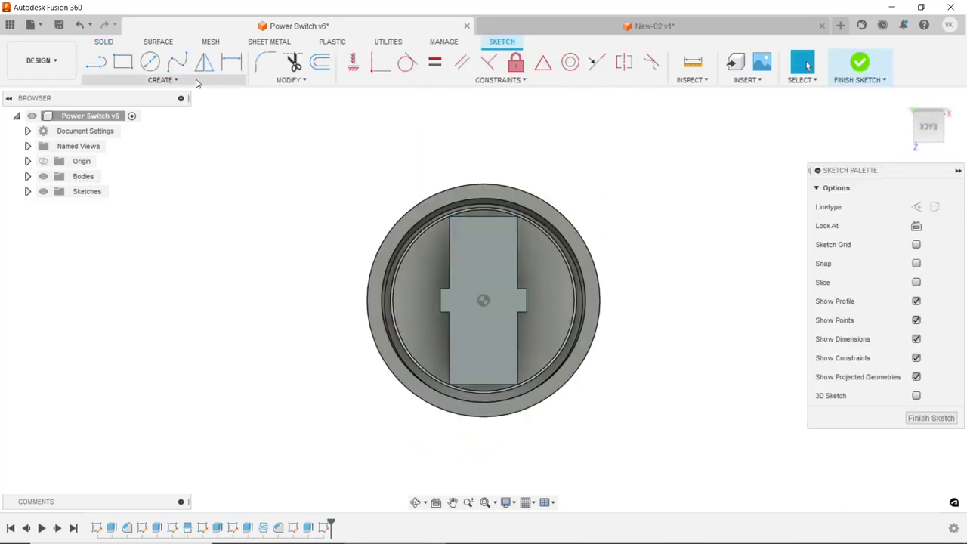
left_click(122, 62)
scroll(469, 205, "up", 2)
scroll(443, 231, "up", 3)
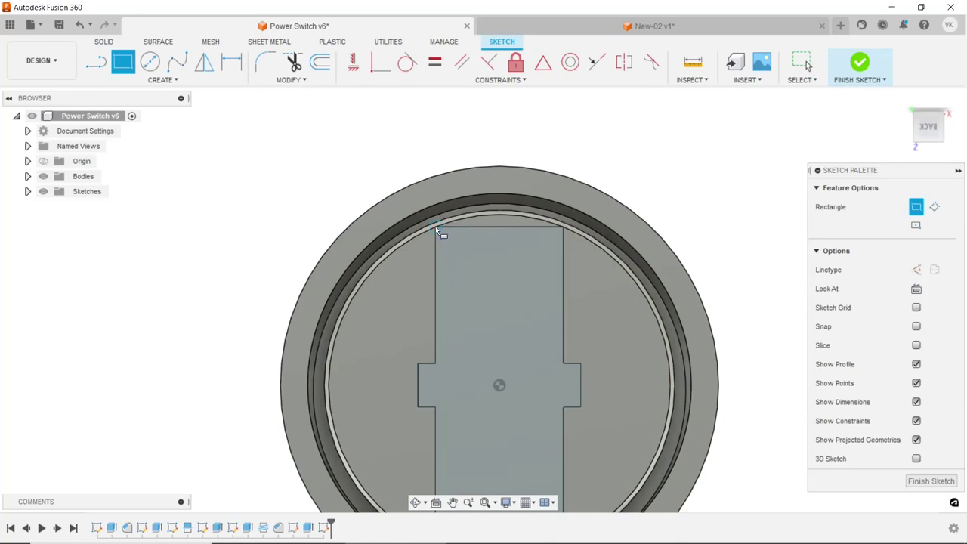
left_click(436, 226)
left_click(456, 334)
left_click(564, 232)
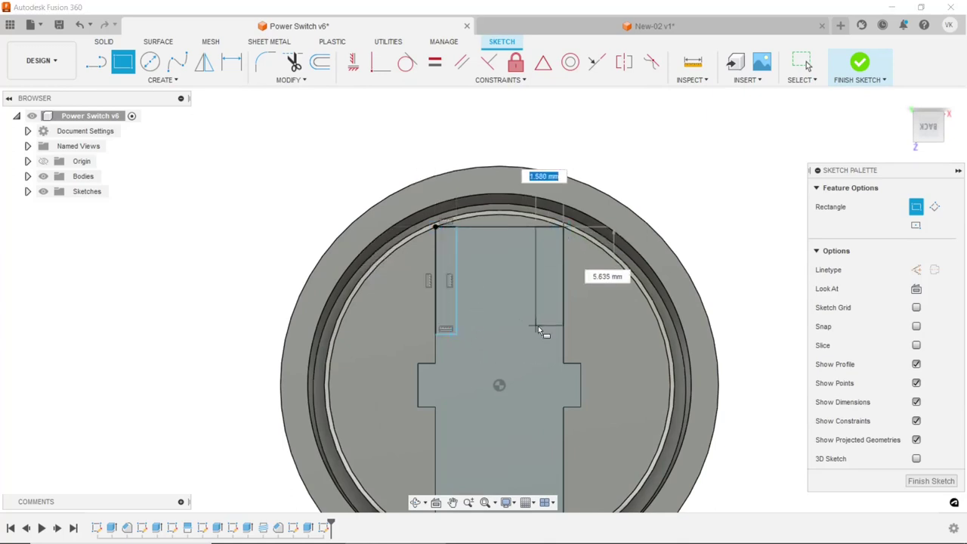
left_click(547, 333)
- Draw thin rectangles at the bottom-left and bottom-right corners
scroll(477, 359, "down", 3)
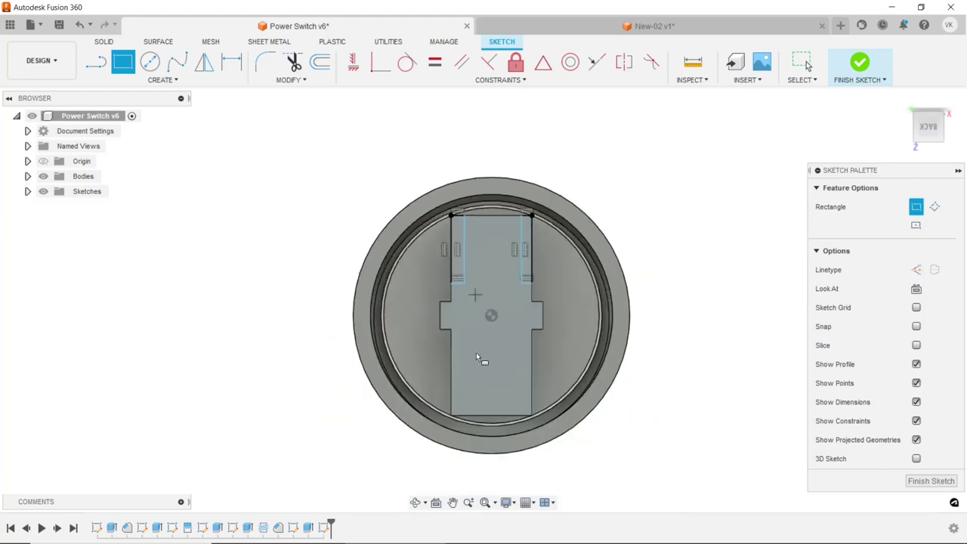
left_click(457, 420)
scroll(461, 381, "up", 1)
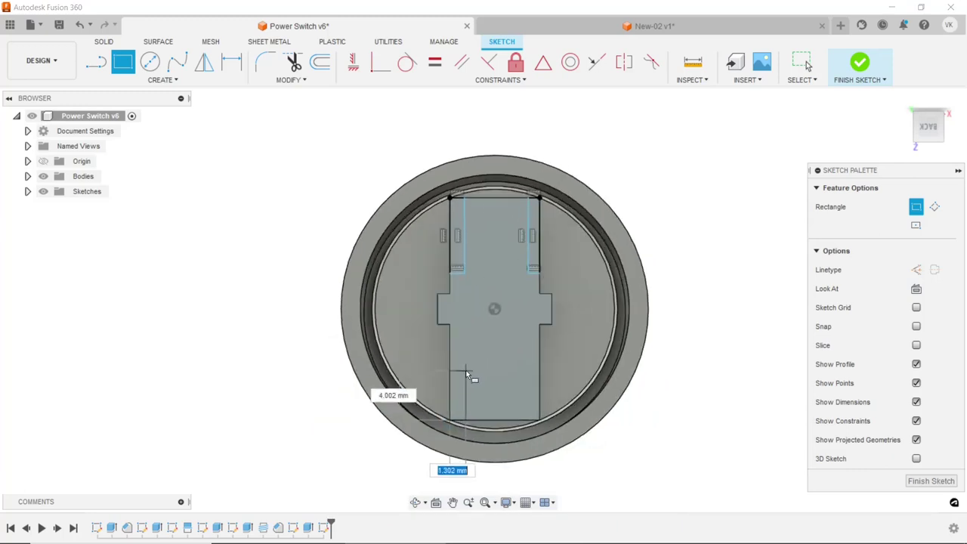
left_click(466, 370)
left_click(539, 421)
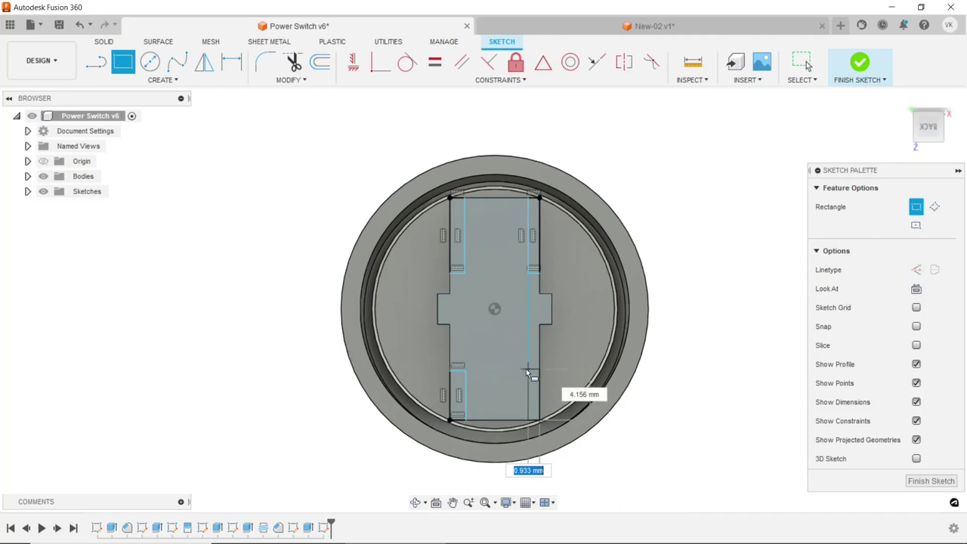
left_click(530, 369)
- Dimension the top-left slot 1 mm wide and 6.5 mm long, correcting it from 7 mm
right_click(698, 189)
left_click(745, 188)
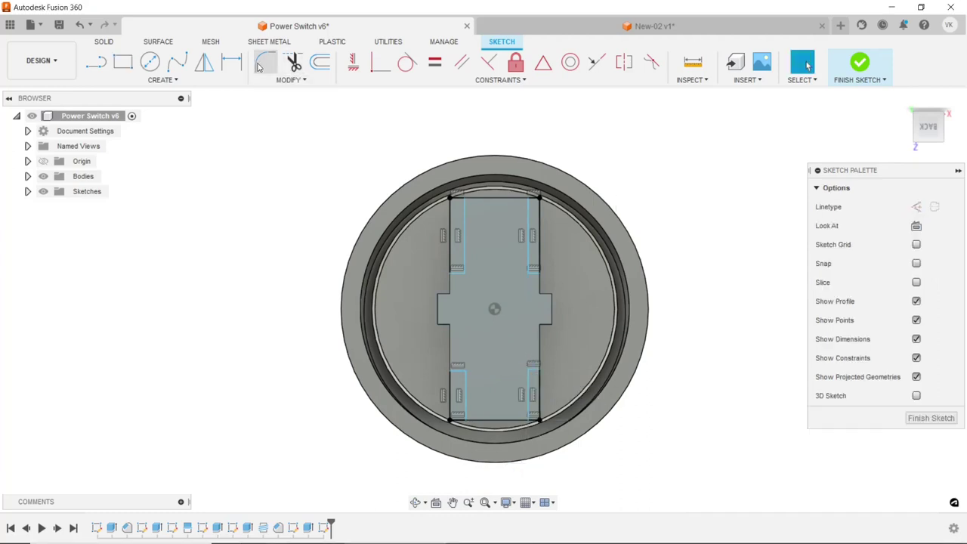
scroll(465, 181, "up", 2)
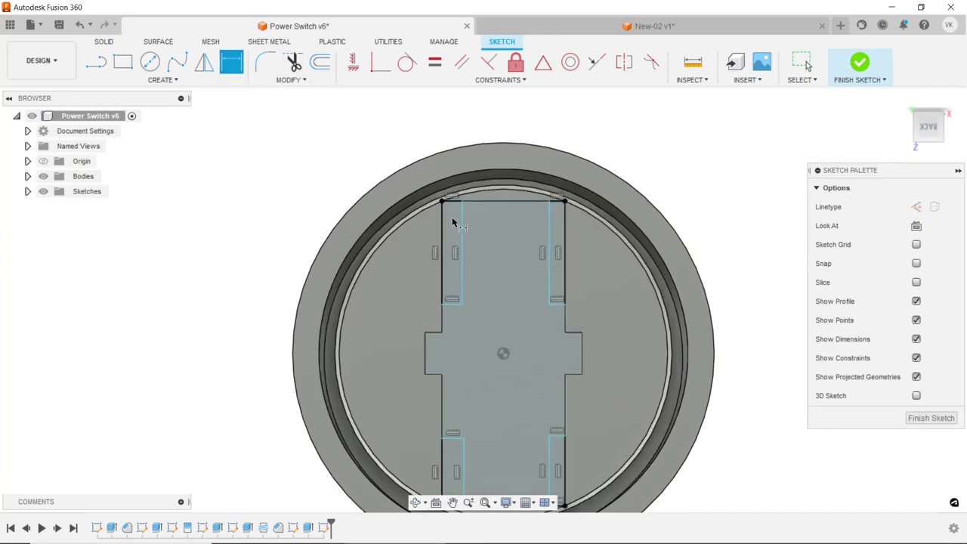
left_click(452, 305)
left_click(450, 307)
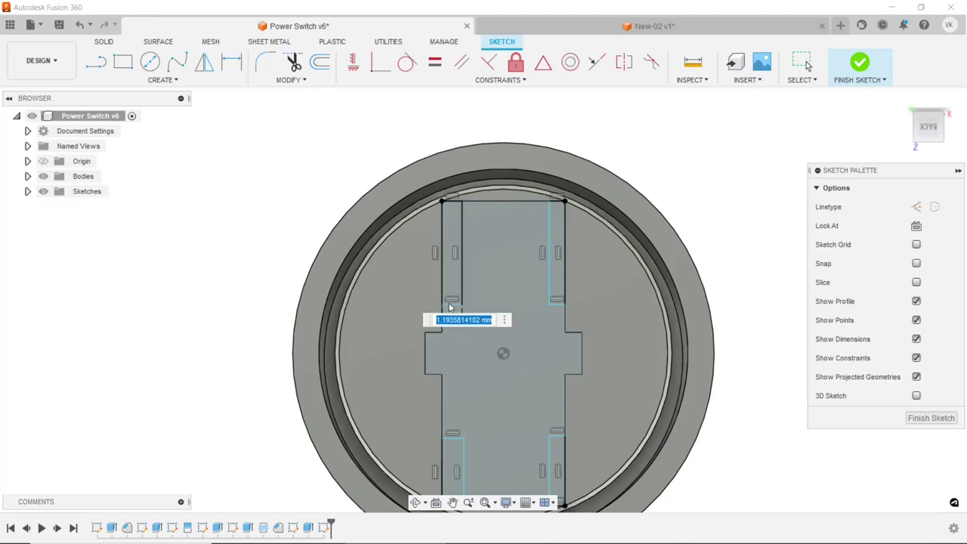
type("1")
key("Return")
left_click(458, 288)
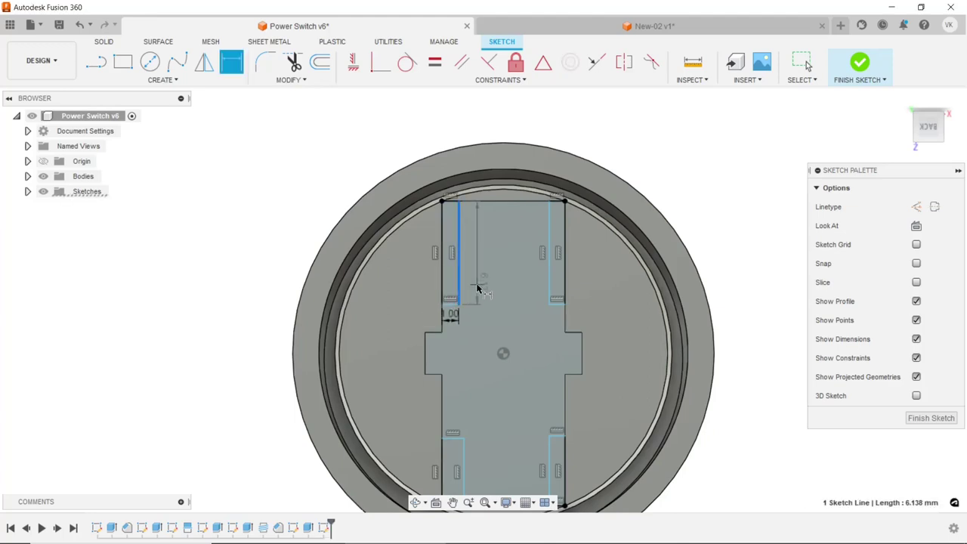
left_click(478, 288)
type("7")
key("Return")
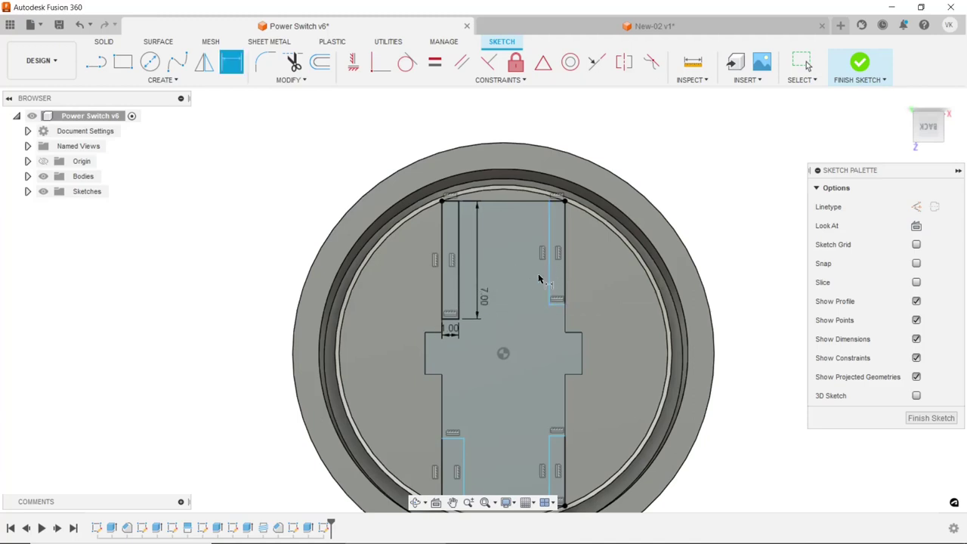
double_click(484, 297)
type("6")
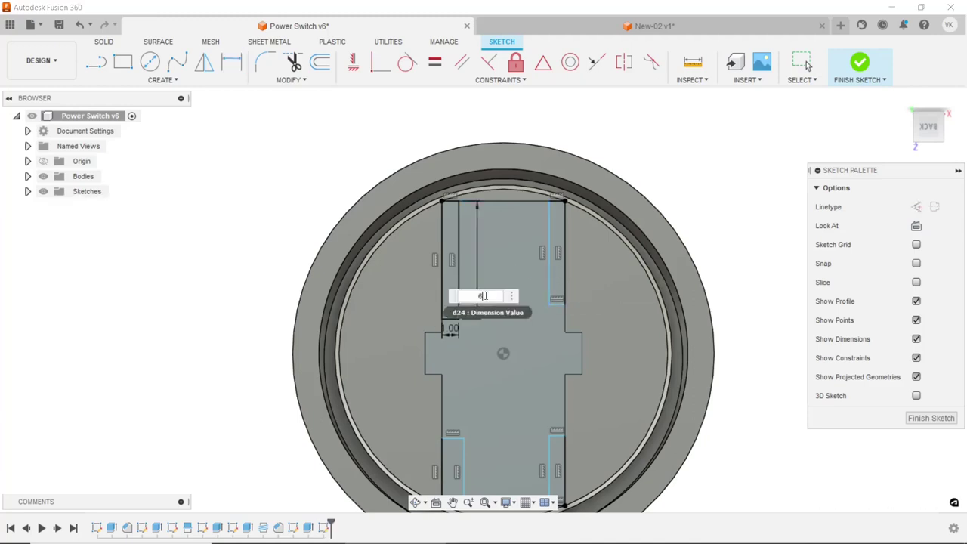
type(".5")
key("Return")
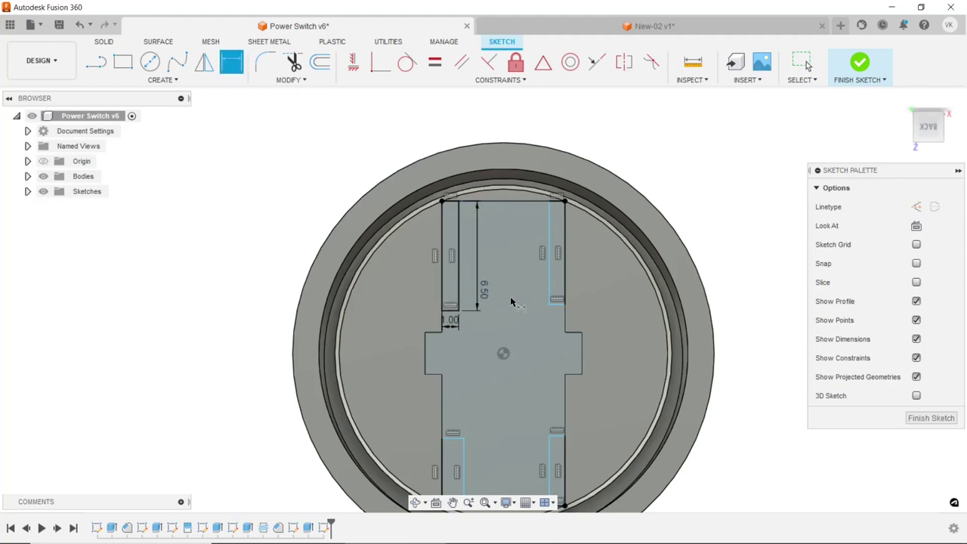
- Give the top-right slot a 6.5 mm length and 1 mm width
left_click(549, 281)
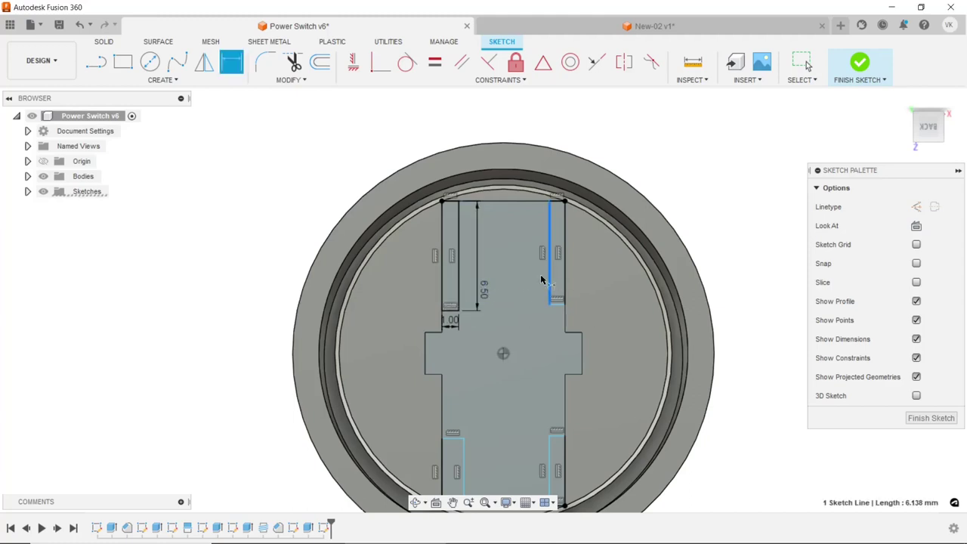
left_click(533, 275)
key("Return")
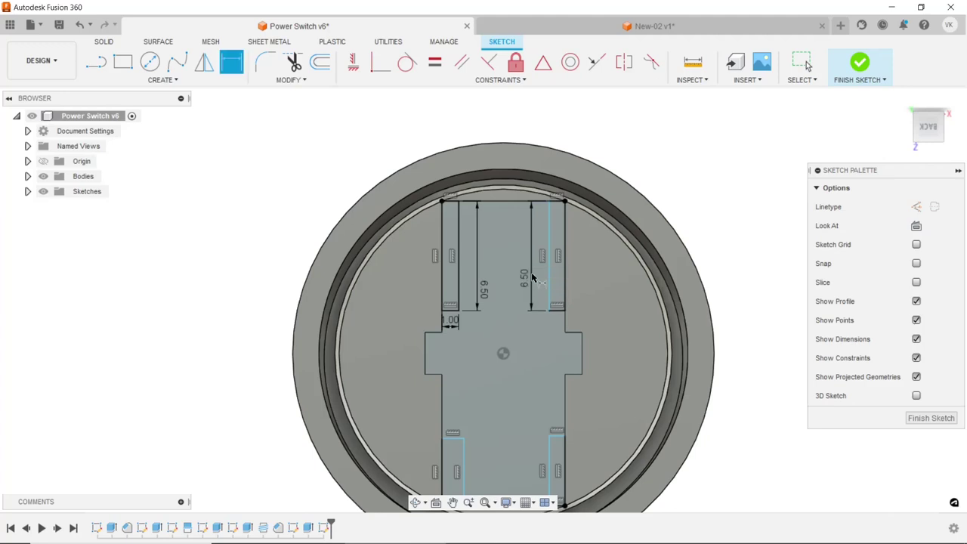
left_click(557, 311)
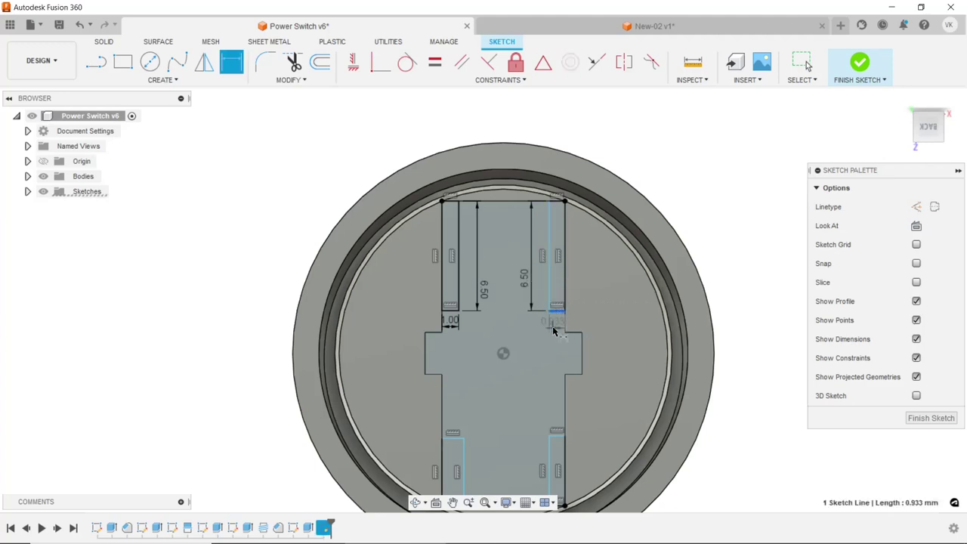
left_click(556, 329)
type("1")
key("Return")
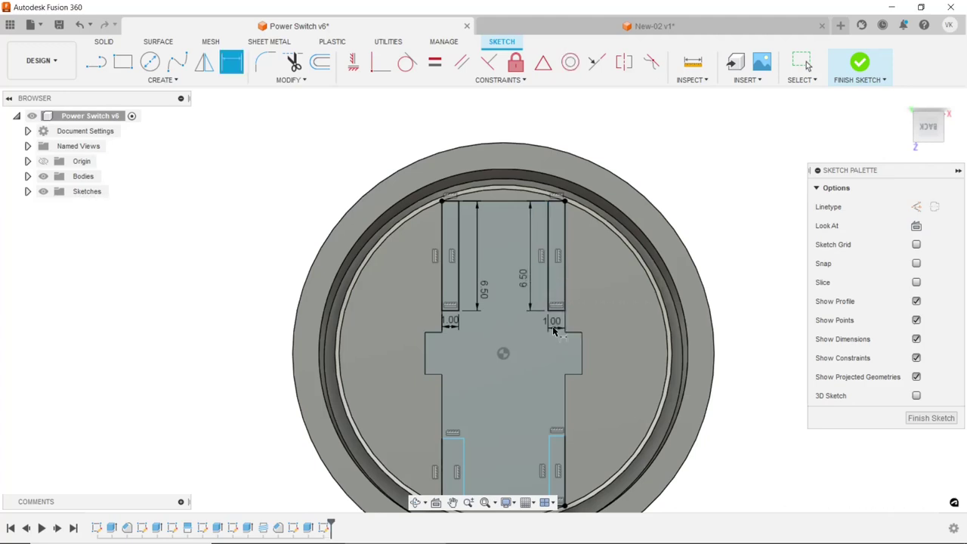
scroll(501, 366, "down", 3)
scroll(502, 366, "up", 4)
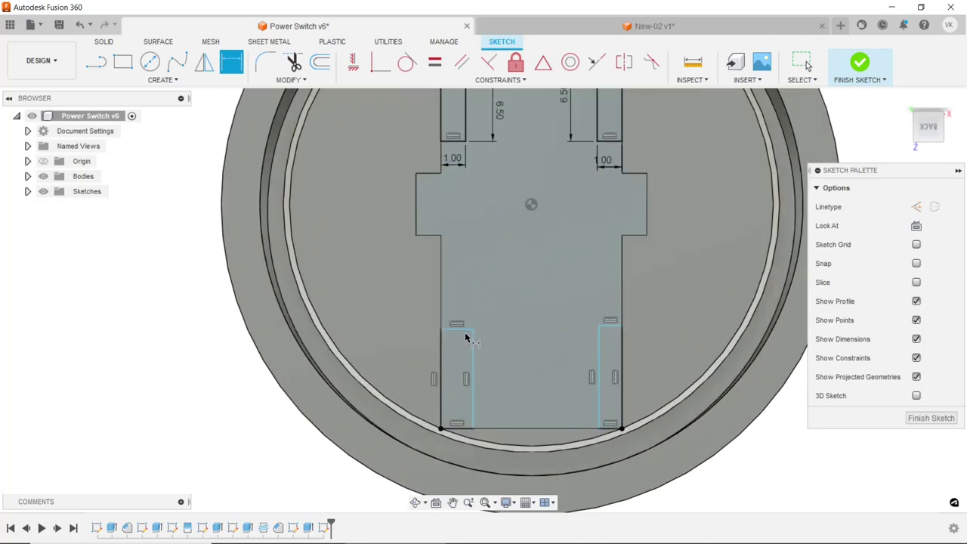
- Set the bottom-left slot to 1 mm wide and 6.5 mm long
left_click(466, 330)
left_click(463, 305)
type("1")
key("Return")
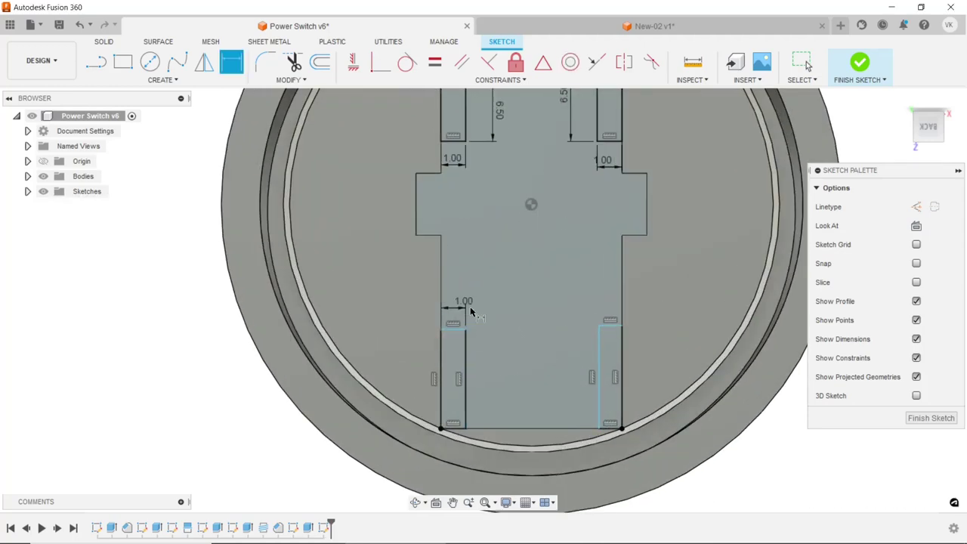
left_click(465, 349)
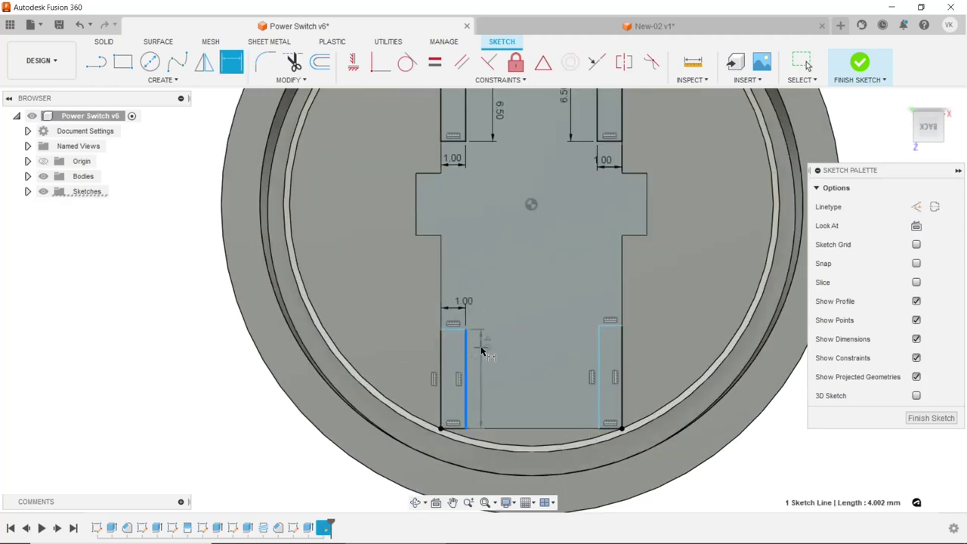
left_click(481, 338)
type(".5")
key("Return")
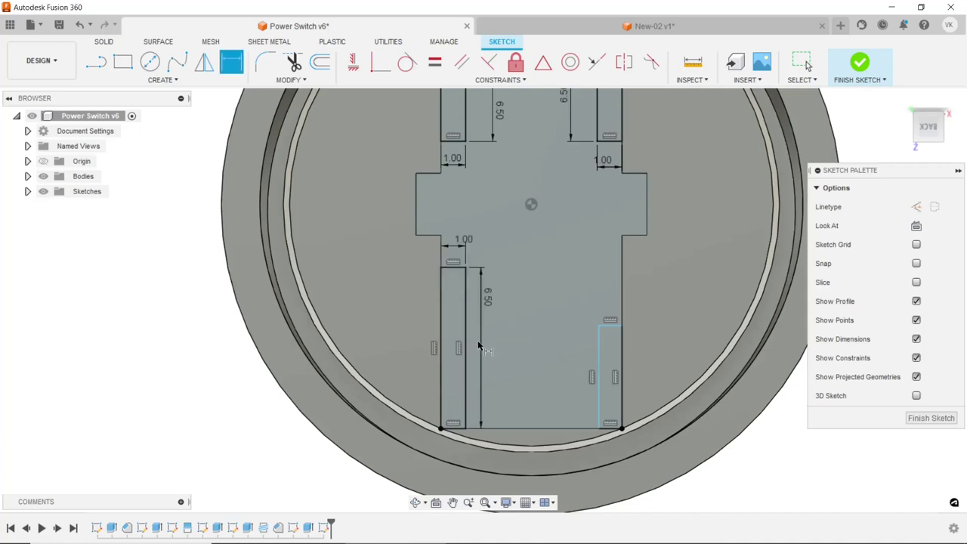
- Size the bottom-right slot 6.5 mm by 1 mm and finish the sketch
left_click(599, 341)
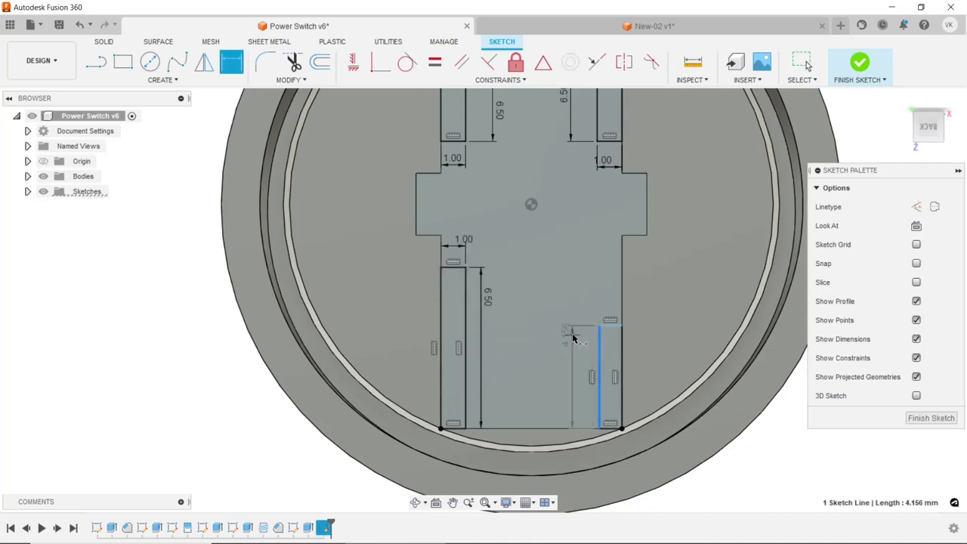
left_click(573, 337)
type(".5")
key("Return")
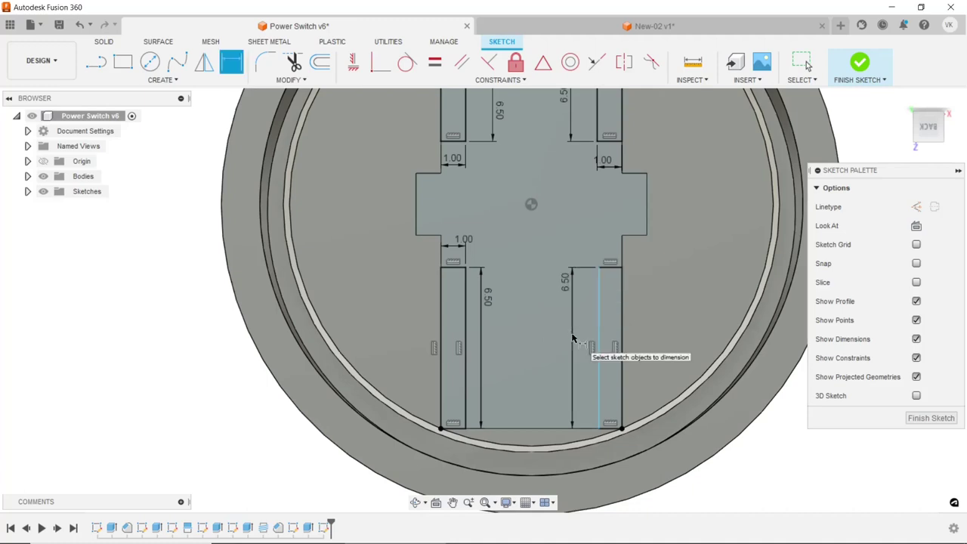
left_click(614, 267)
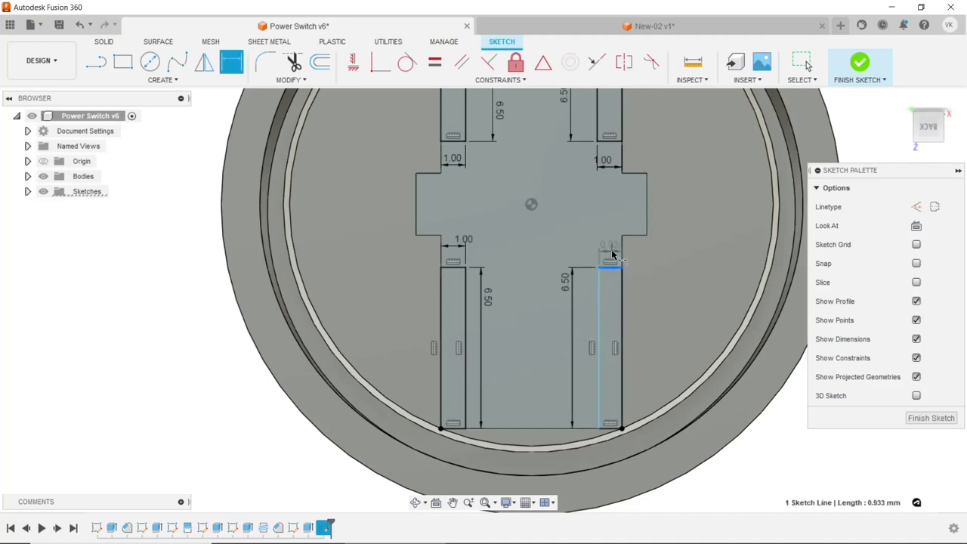
left_click(611, 254)
key("Return")
scroll(593, 258, "down", 5)
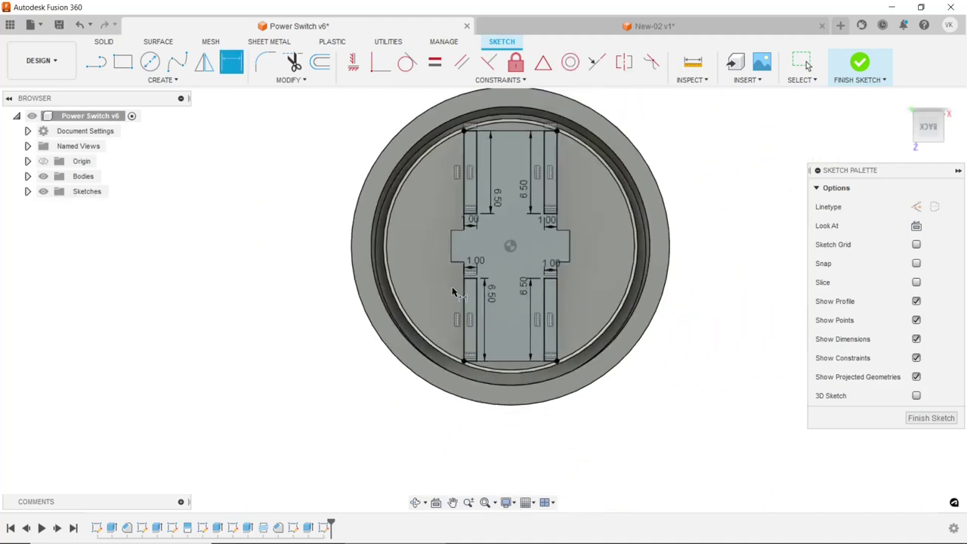
left_click(103, 41)
- Extrude the four slot profiles as a -7 mm cut into the body
left_click(122, 62)
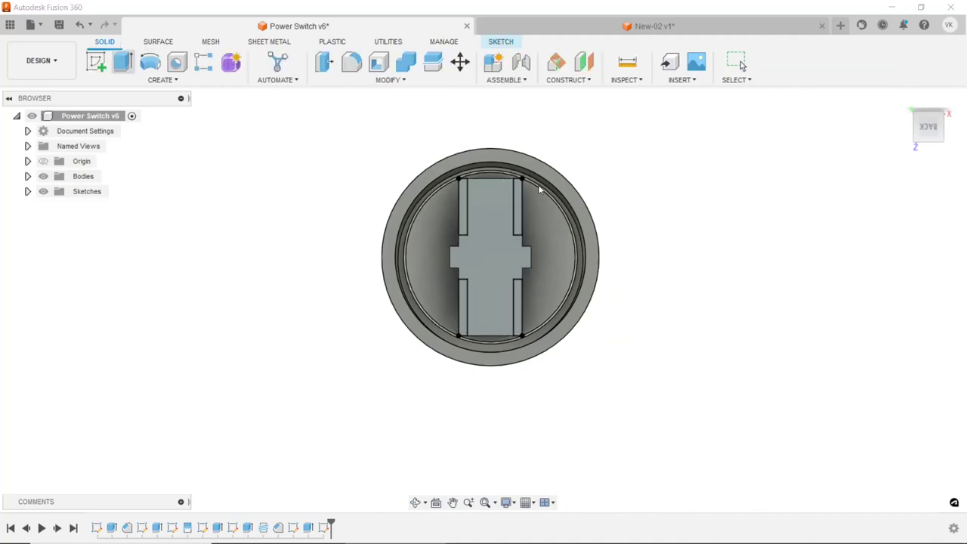
left_click(423, 211)
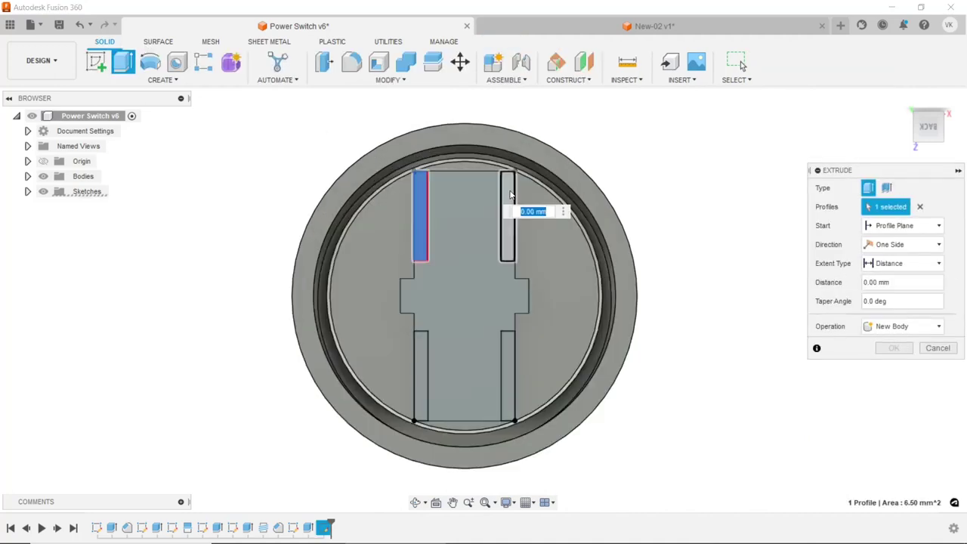
left_click(508, 215)
left_click(421, 354)
left_click(507, 370)
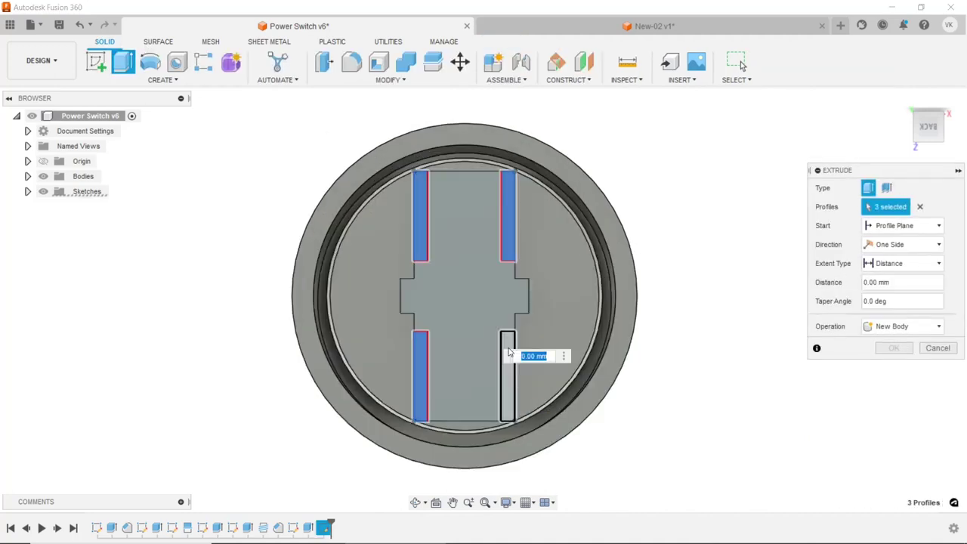
left_click(415, 503)
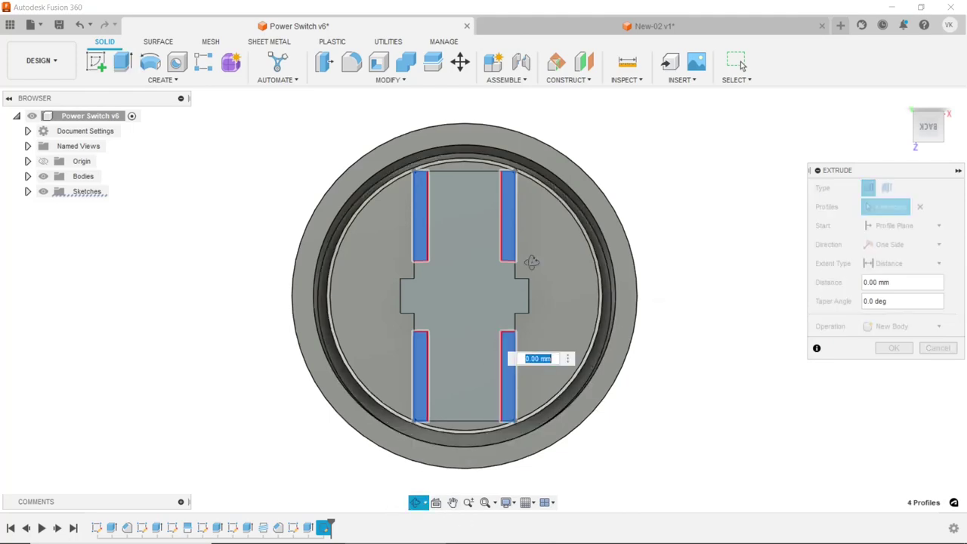
mouse_move(529, 260)
left_mouse_down()
mouse_move(483, 351)
mouse_move(598, 158)
left_mouse_up()
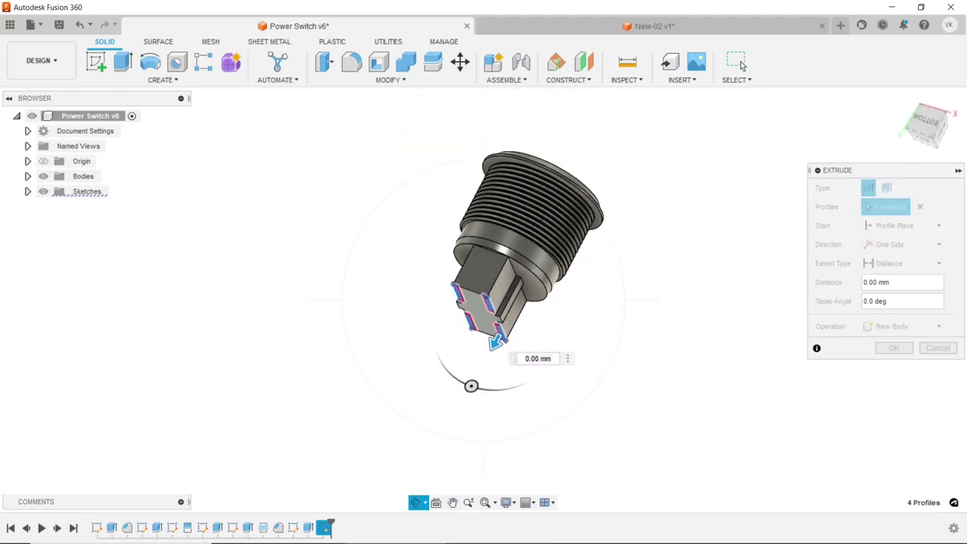
right_click(598, 158)
left_click(628, 167)
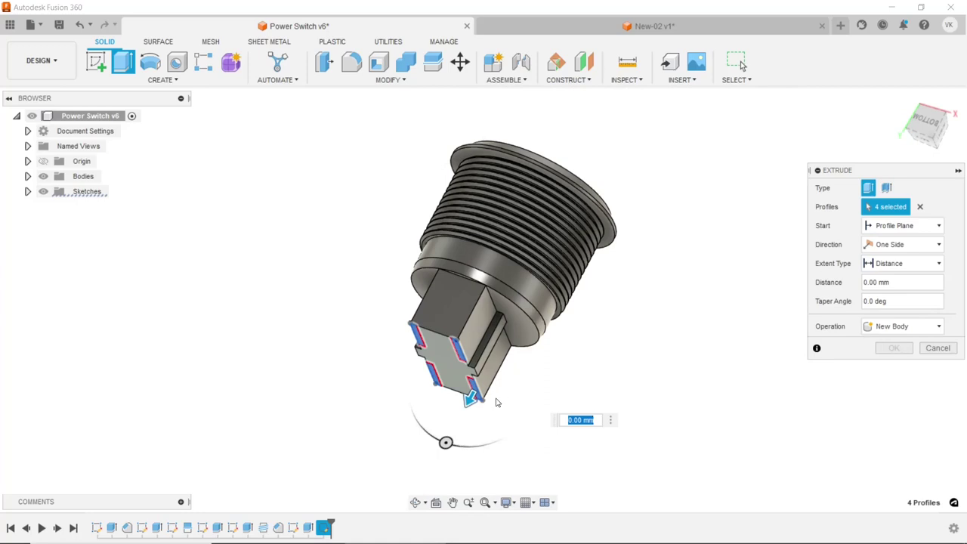
left_click_drag(469, 397, 479, 383)
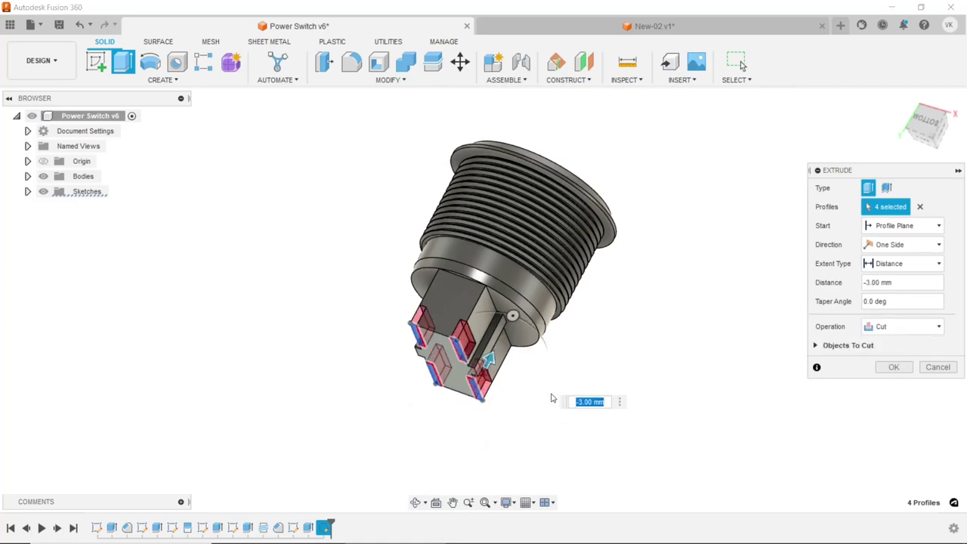
type("-7")
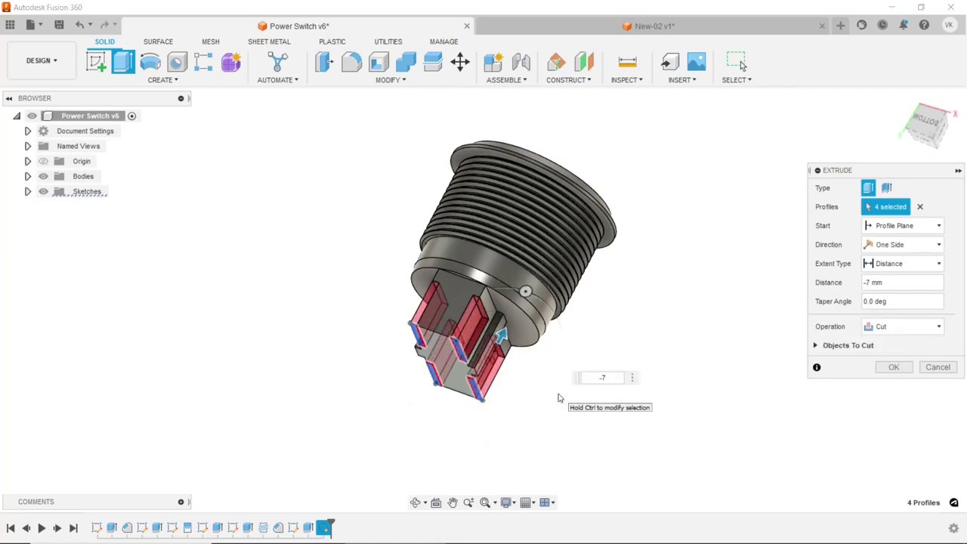
left_click(889, 368)
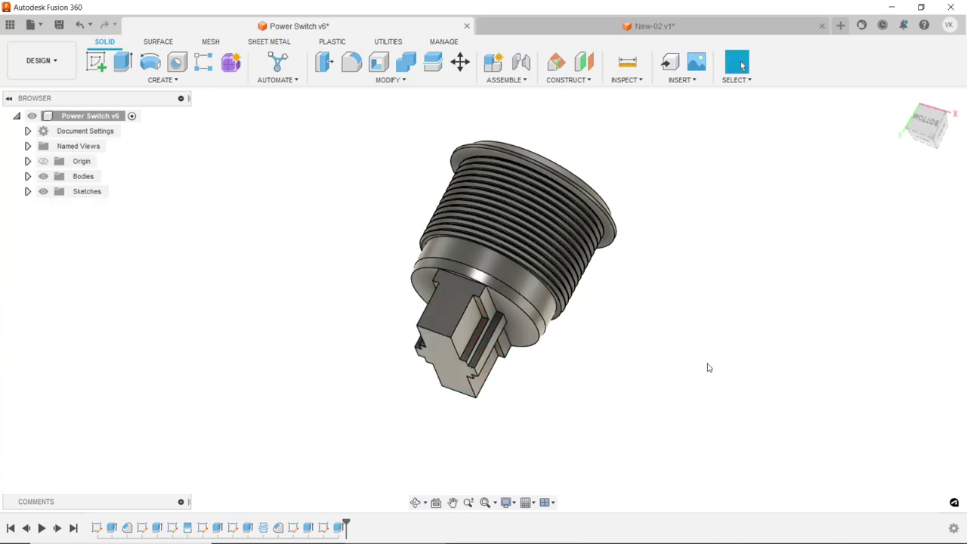
- Orbit the model to inspect the four 7 mm slot cuts
left_click(416, 503)
left_click_drag(432, 426, 577, 344)
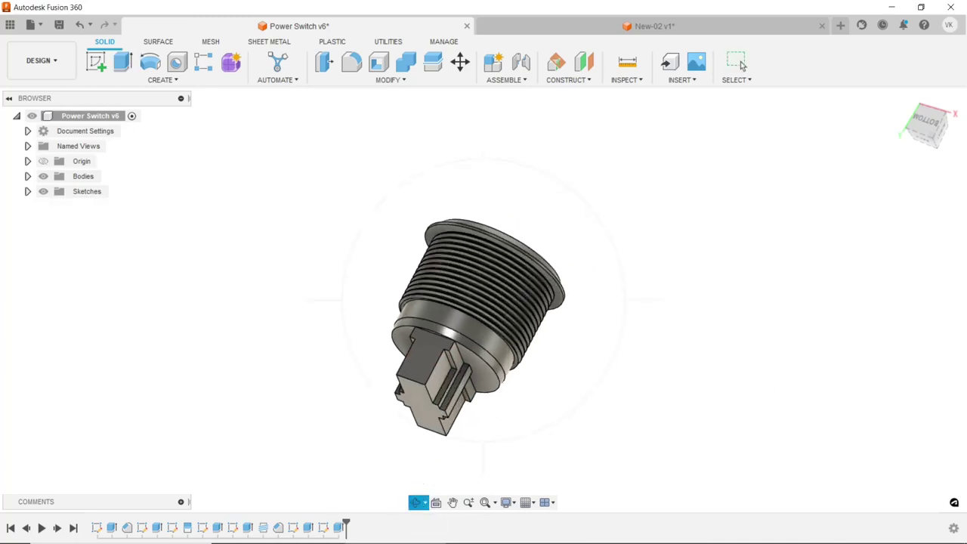
right_click(579, 344)
key("Escape")
- Sketch on the stem's end face a short horizontal construction line from its centre
left_click(425, 401)
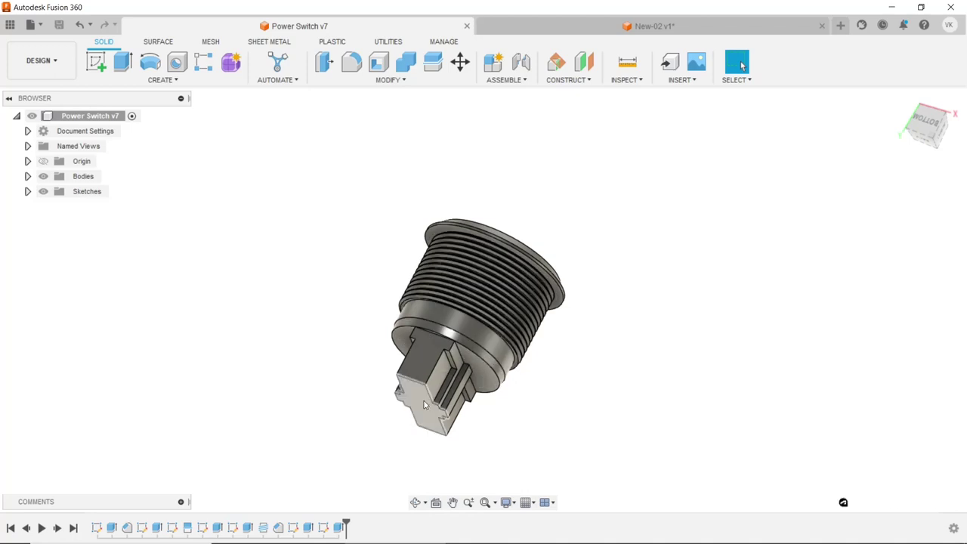
left_click(103, 71)
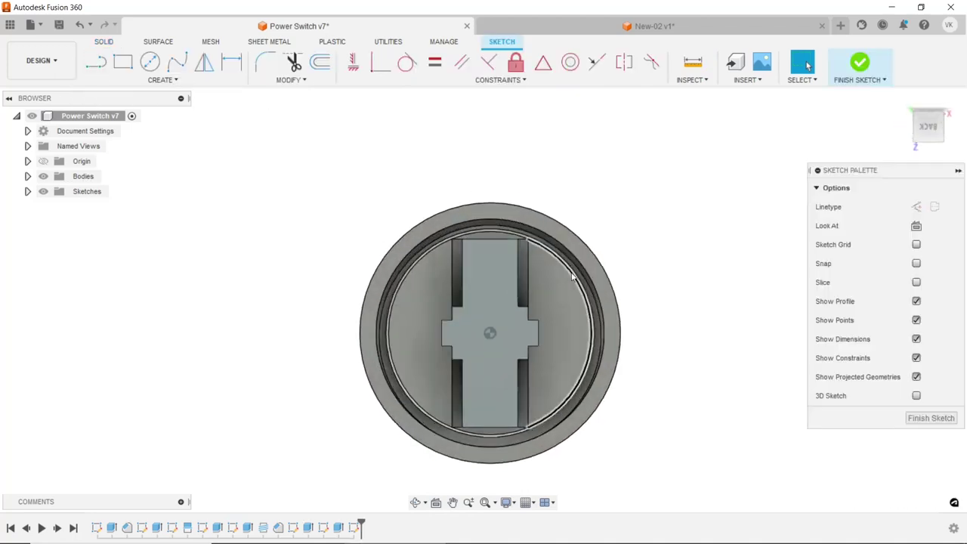
left_click(96, 62)
scroll(514, 355, "up", 3)
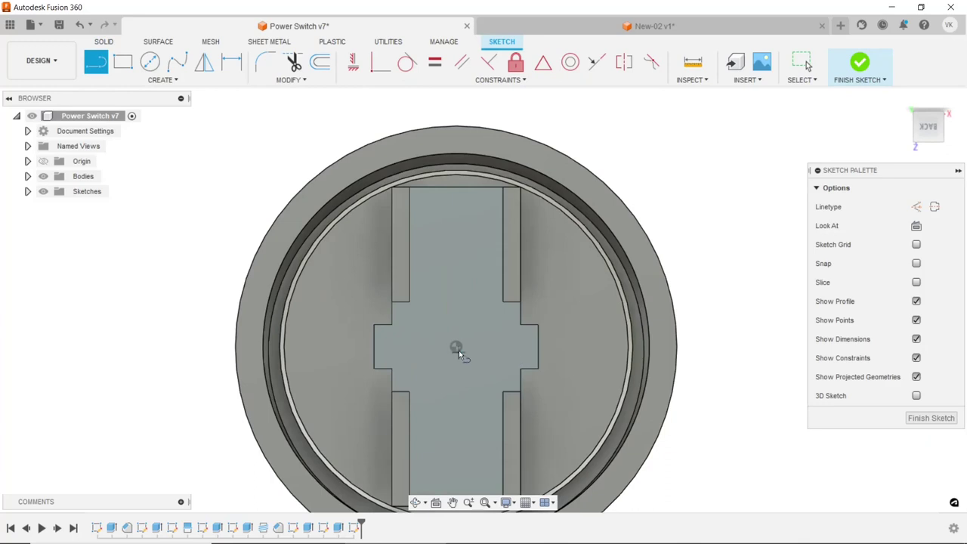
left_click(456, 347)
left_click(492, 347)
key("Escape")
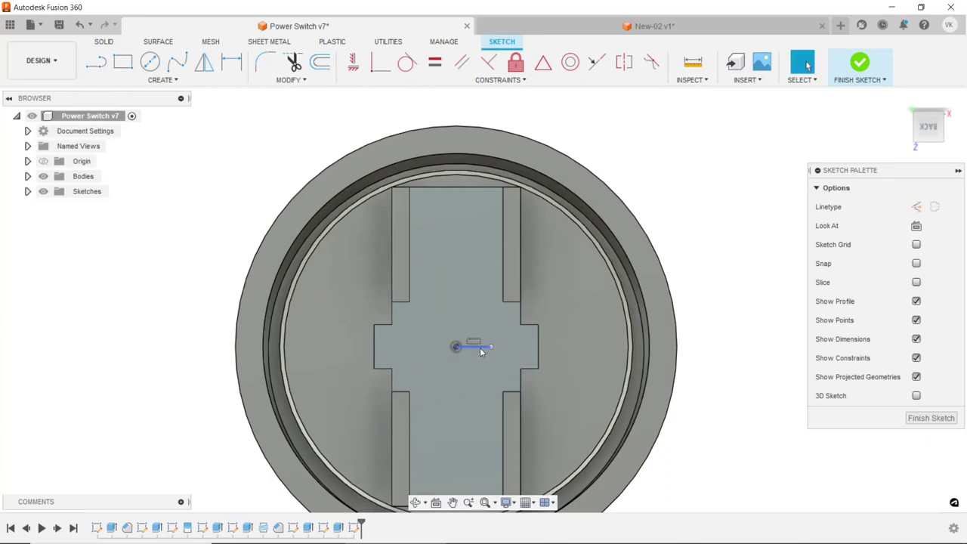
left_click(917, 206)
left_click(700, 251)
- Choose the Center Rectangle sketch shape
left_click(123, 62)
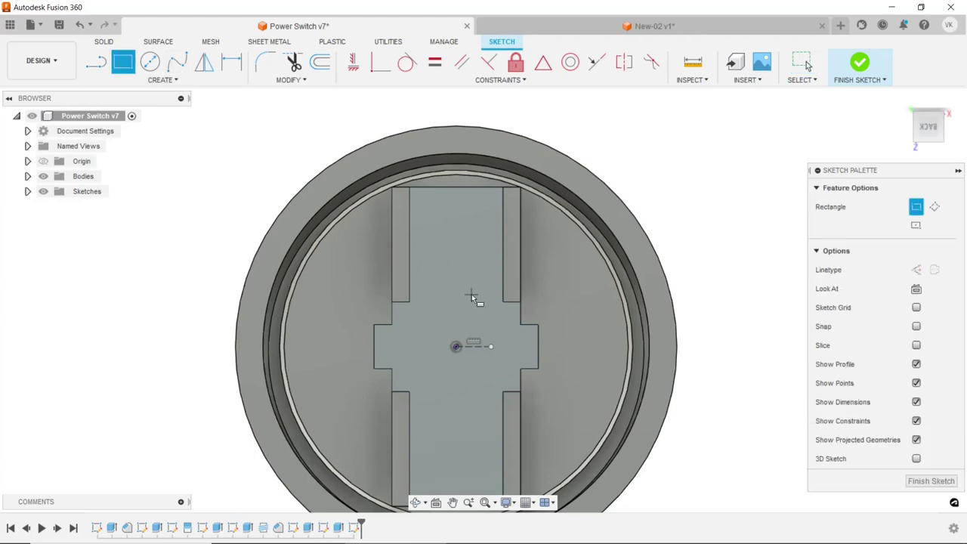
left_click(158, 80)
mouse_move(108, 149)
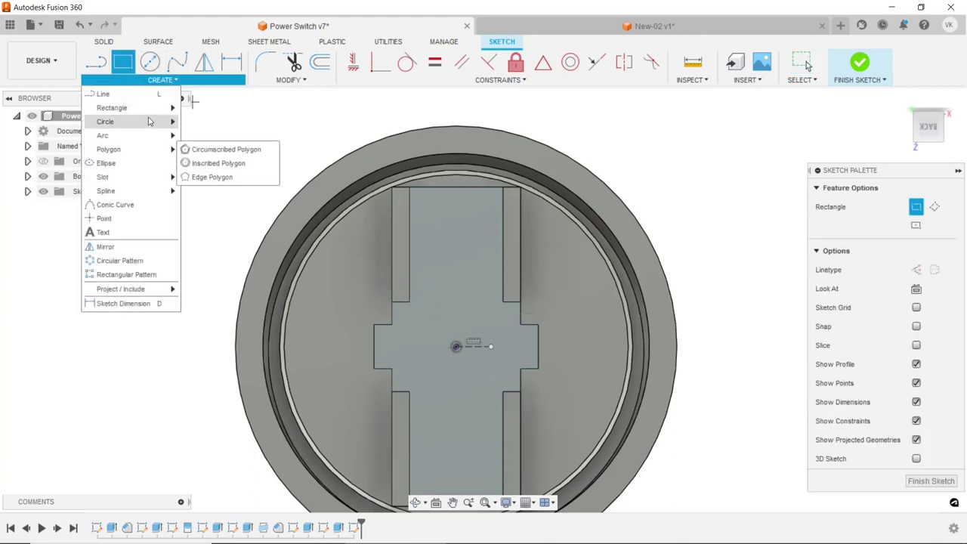
mouse_move(112, 107)
left_click(213, 135)
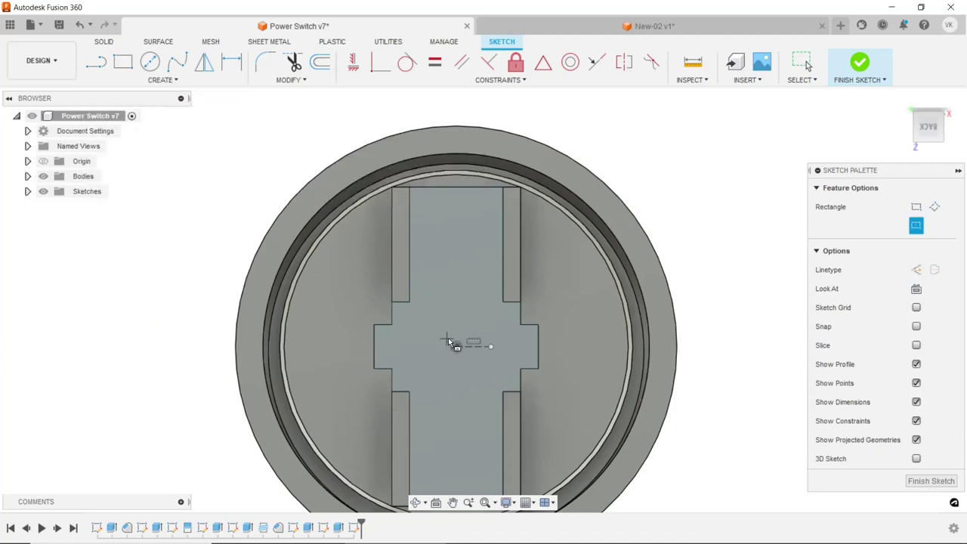
- Draw two small center rectangles stacked above the face centre
left_click(442, 295)
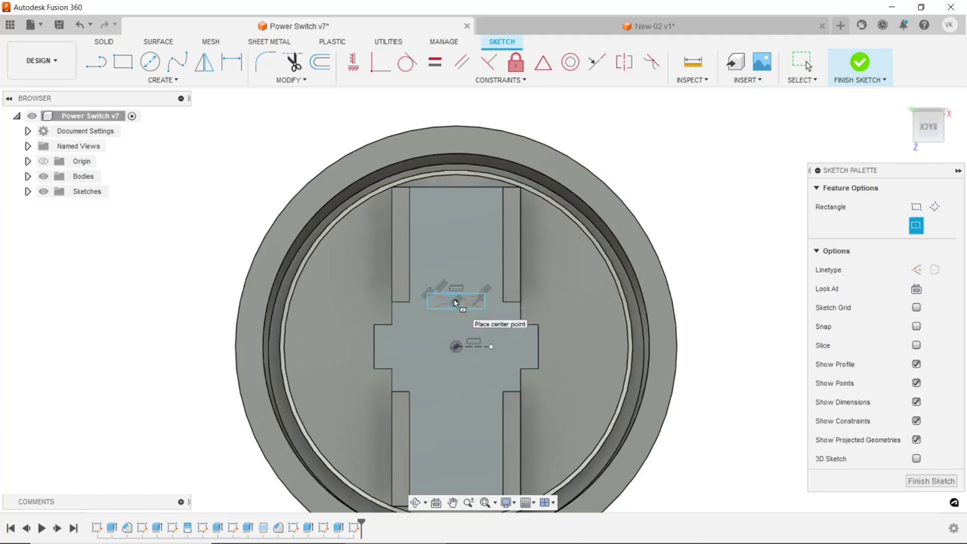
left_click(453, 266)
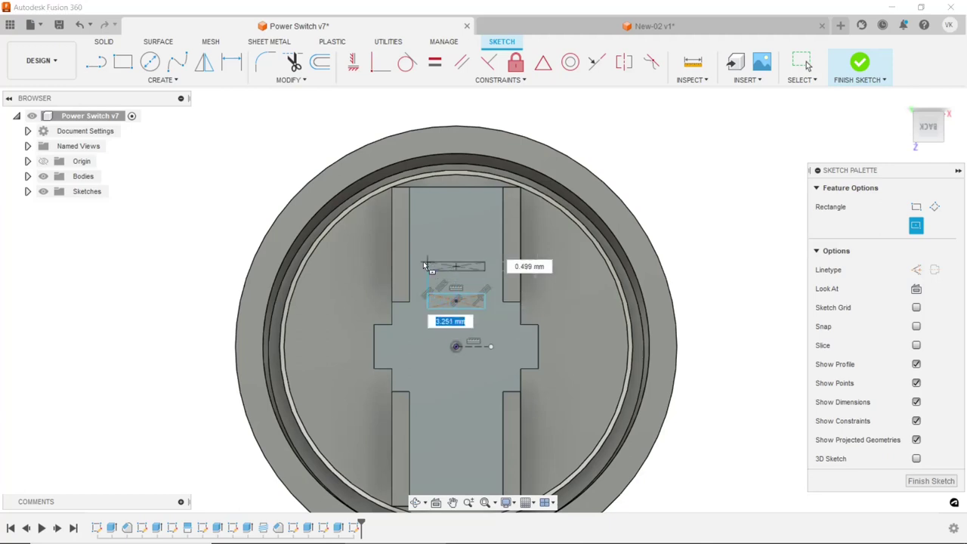
left_click(424, 265)
- Dimension both rectangles' widths to 3 mm
left_click(232, 61)
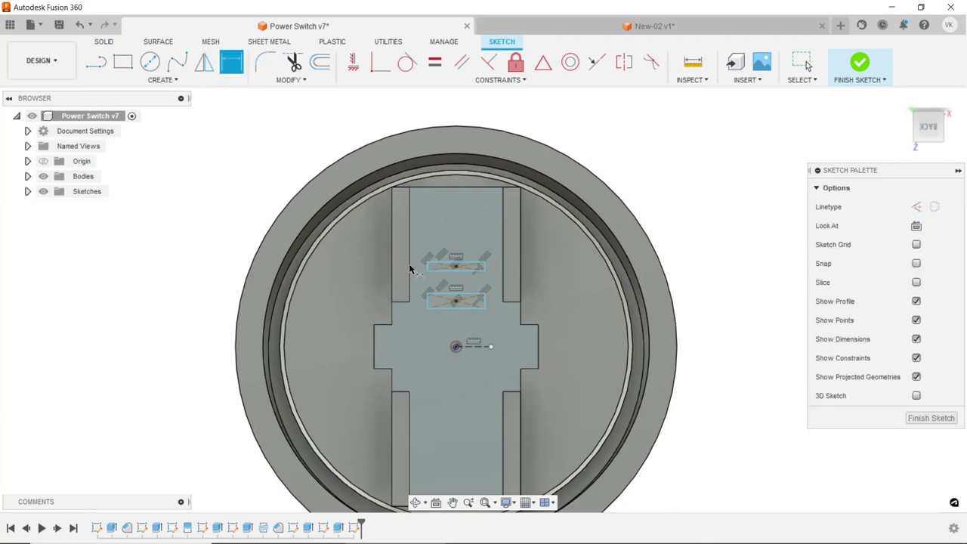
left_click(433, 310)
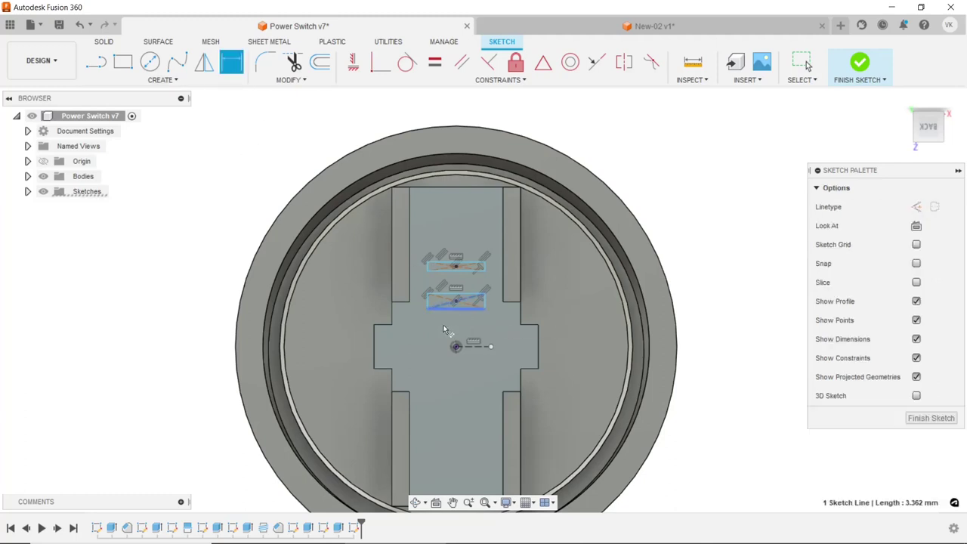
left_click(444, 325)
type("3")
key("Return")
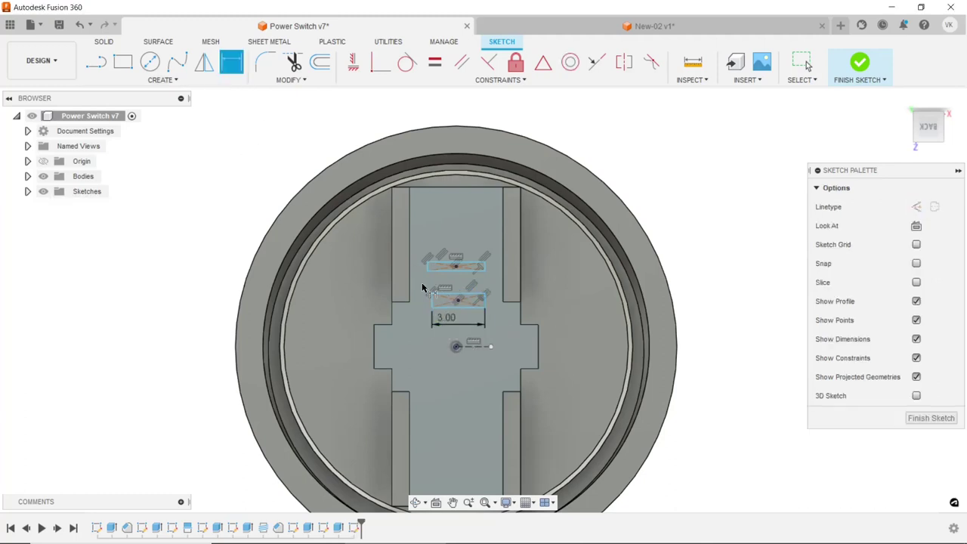
scroll(441, 278, "up", 2)
left_click(456, 267)
left_click(461, 288)
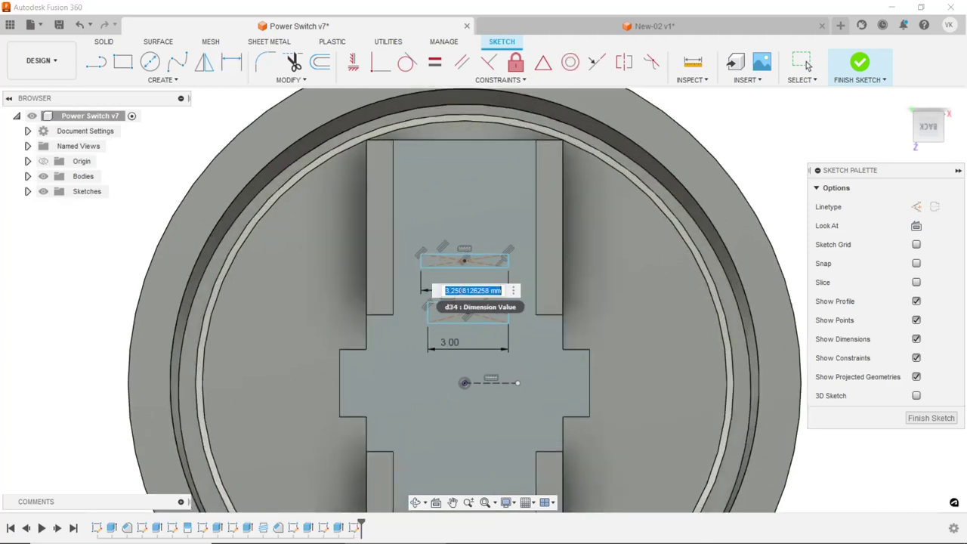
type("3")
key("Return")
- Set both rectangles' heights to 0.5 mm
scroll(408, 332, "up", 1)
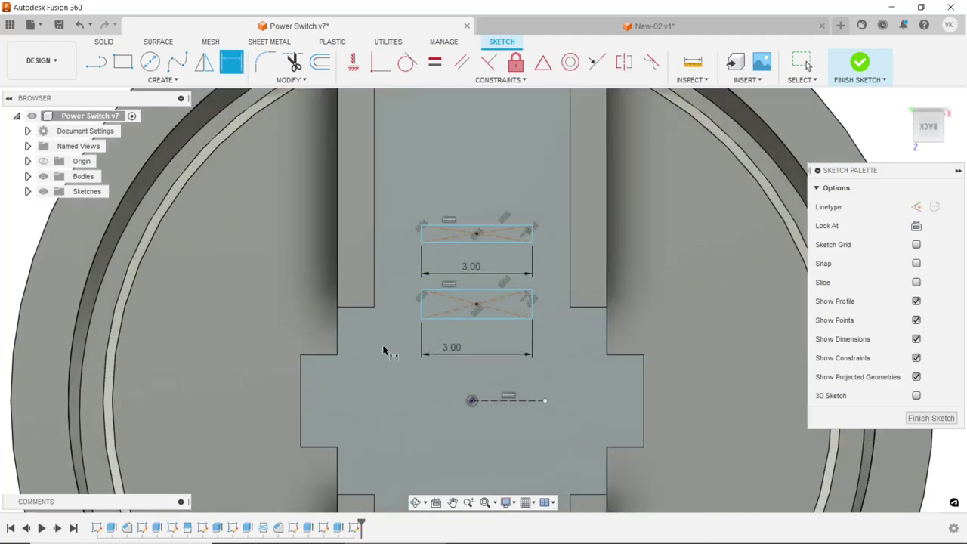
left_click(422, 233)
left_click(404, 232)
type("0.5")
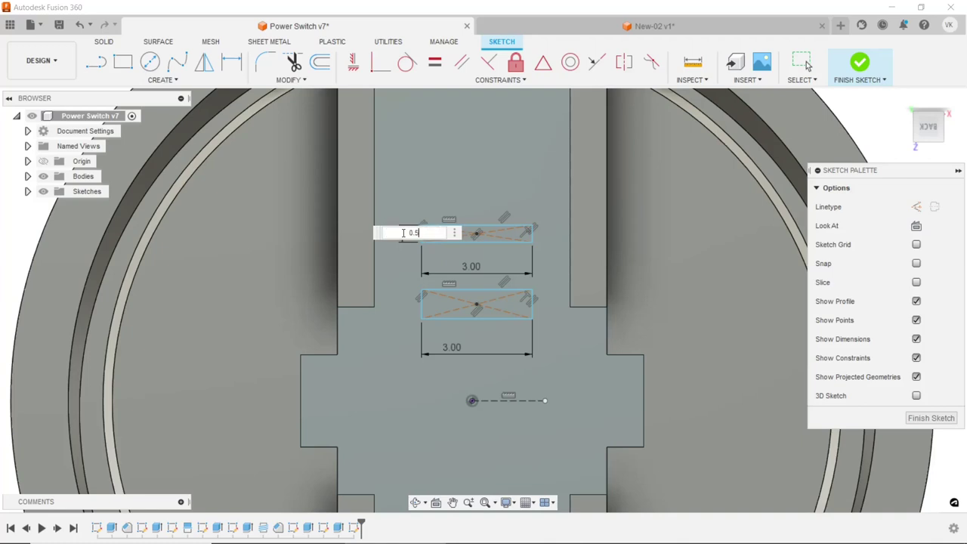
key("Return")
left_click(422, 314)
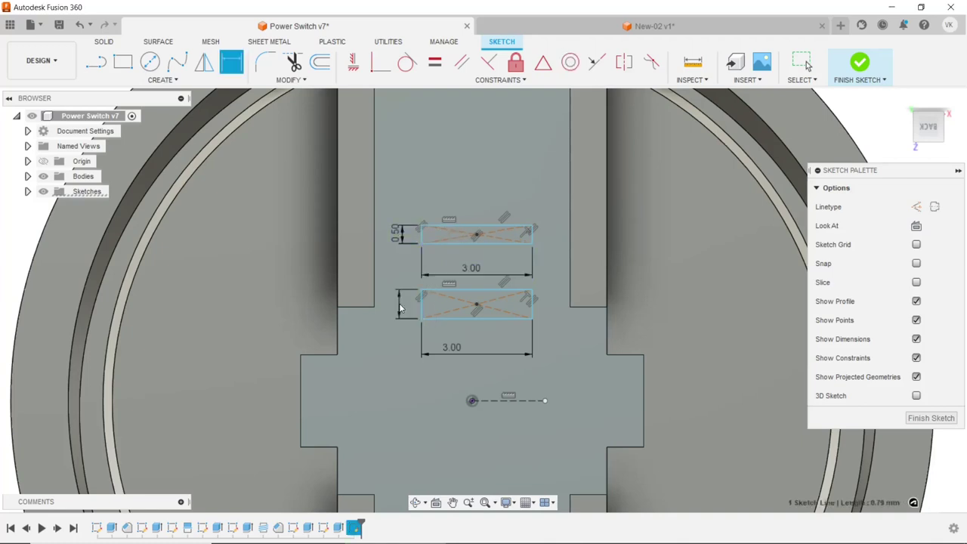
left_click(401, 303)
type("0.5")
key("Return")
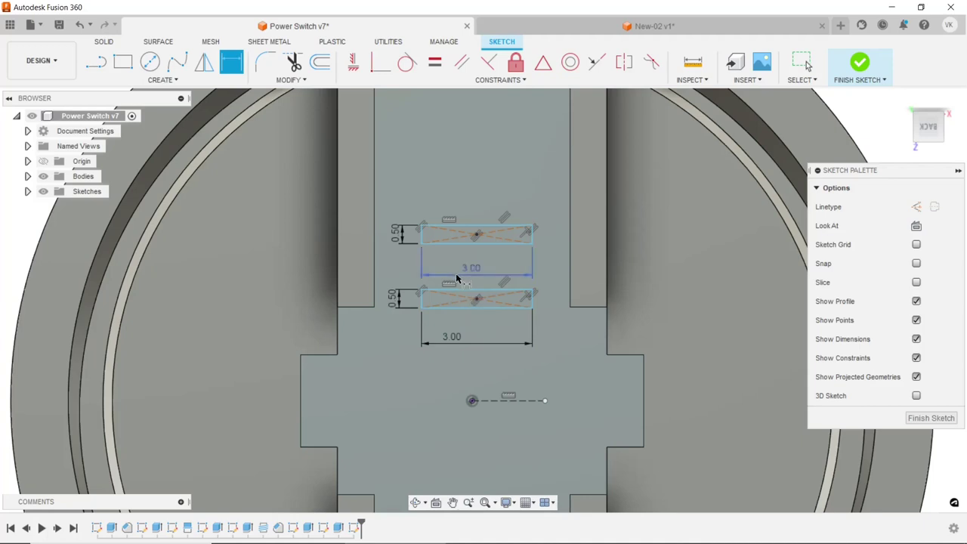
key("Escape")
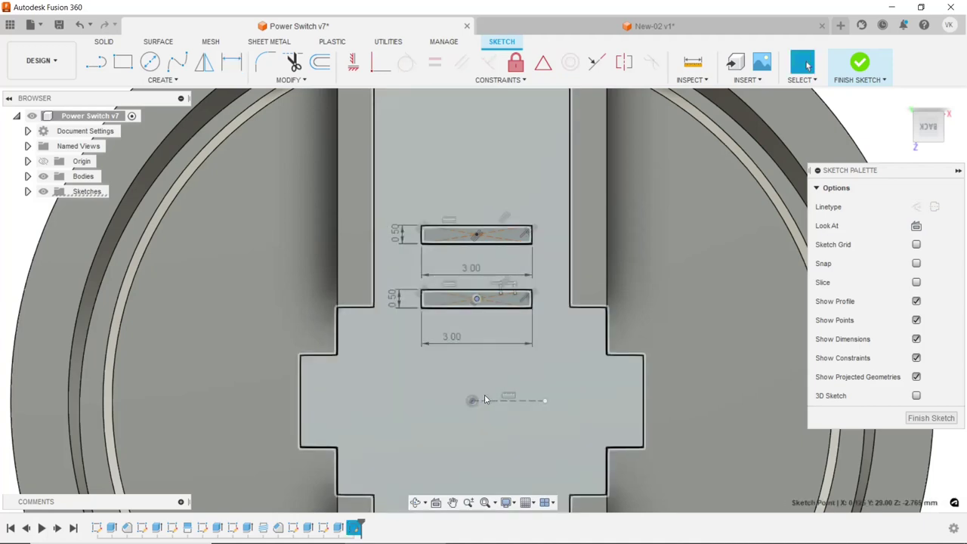
- Vertically align the lower rectangle with the centre point and the upper rectangle with the lower
left_click(470, 401)
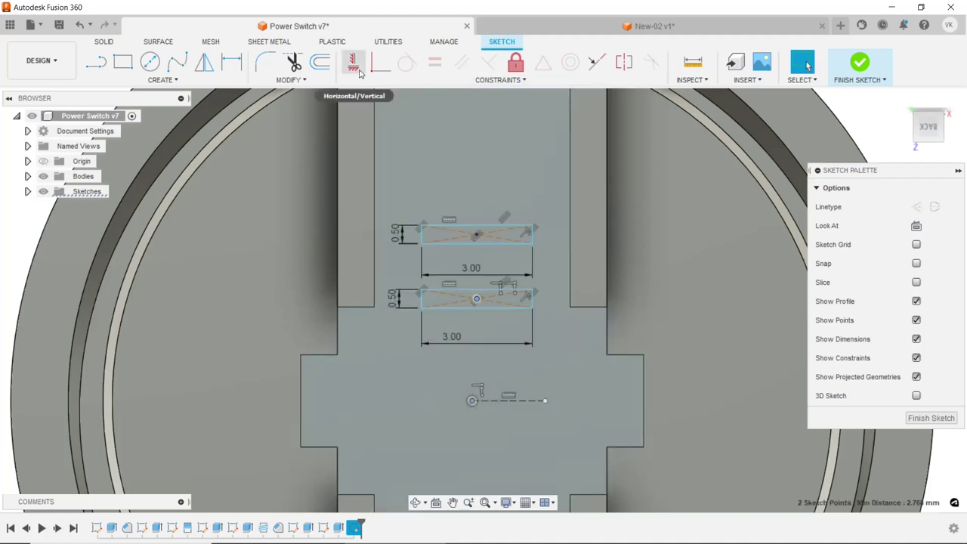
left_click(355, 70)
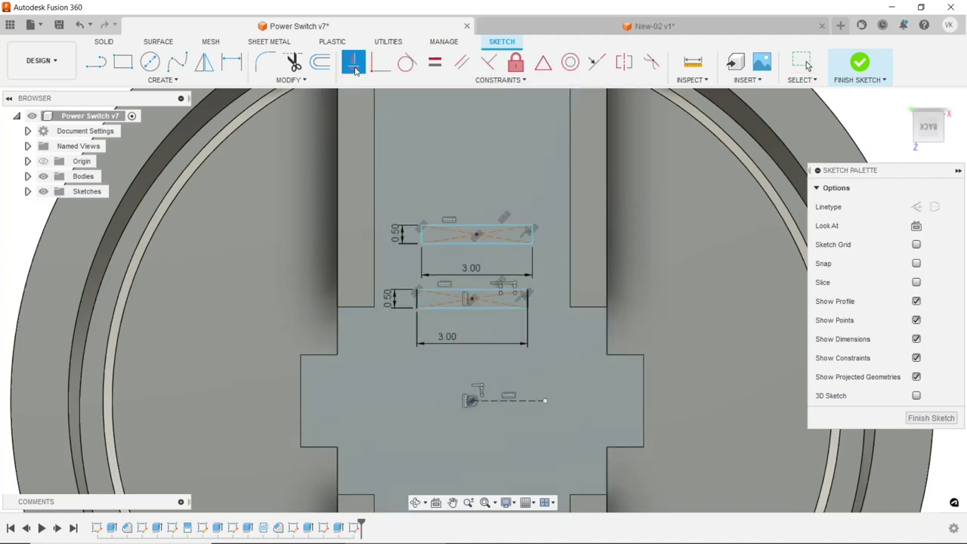
left_click(476, 235)
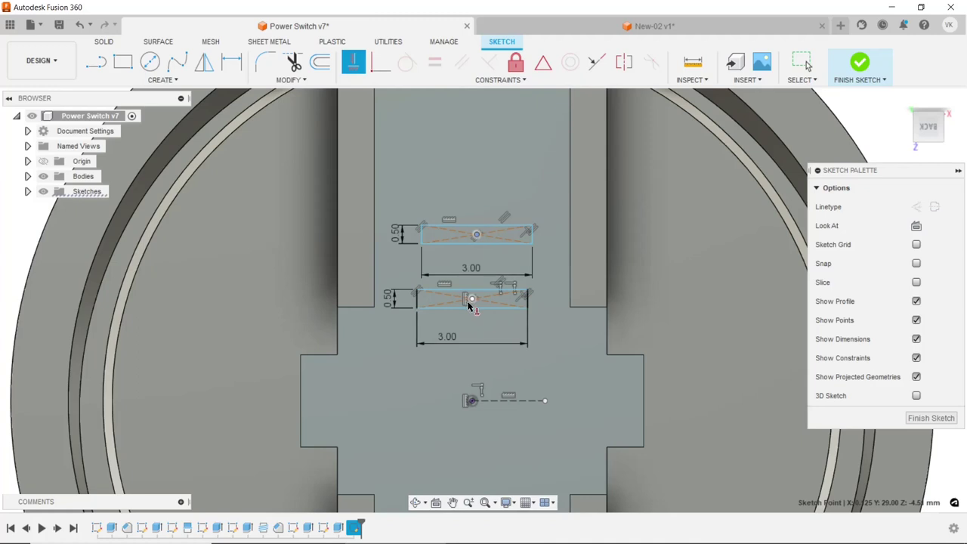
left_click(470, 301)
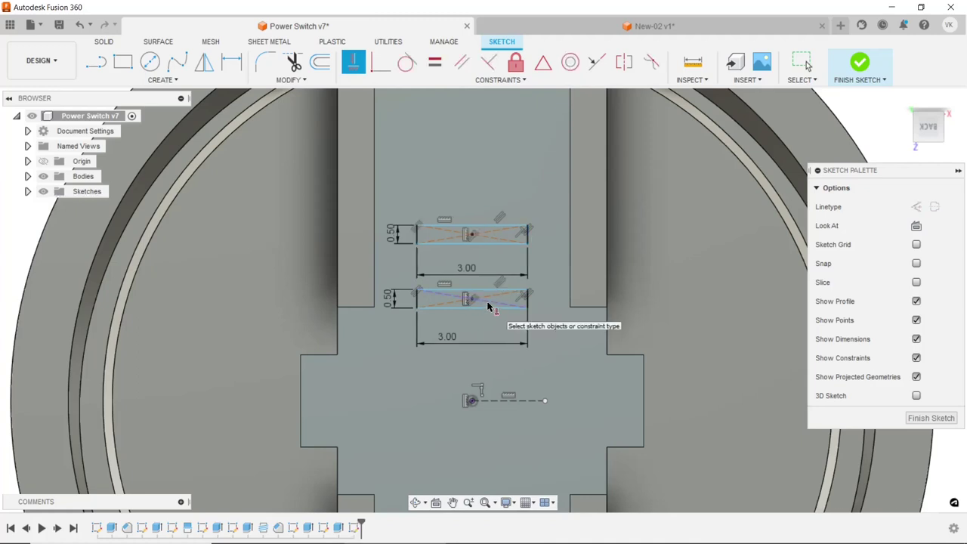
- Dimension the lower slot 3 mm from the dashed centre line
left_click(233, 63)
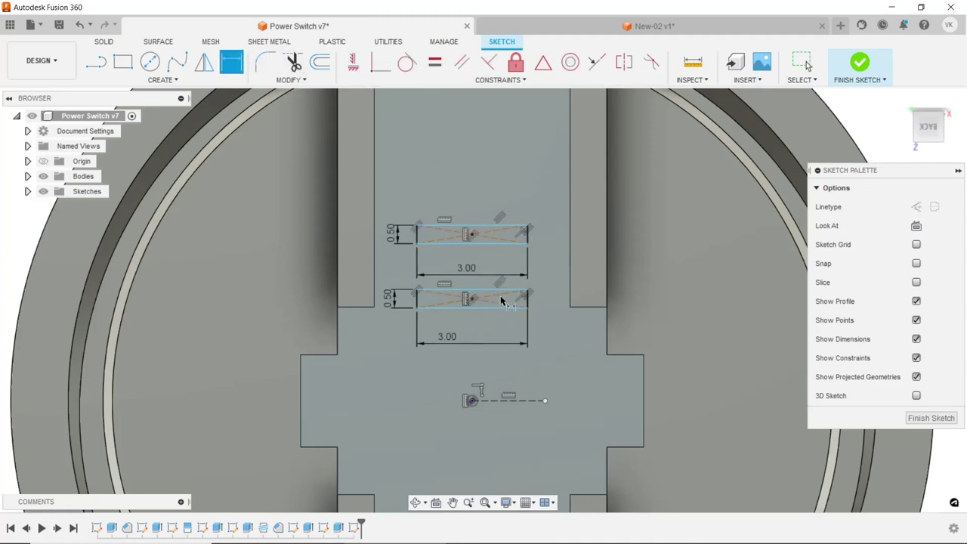
left_click(503, 307)
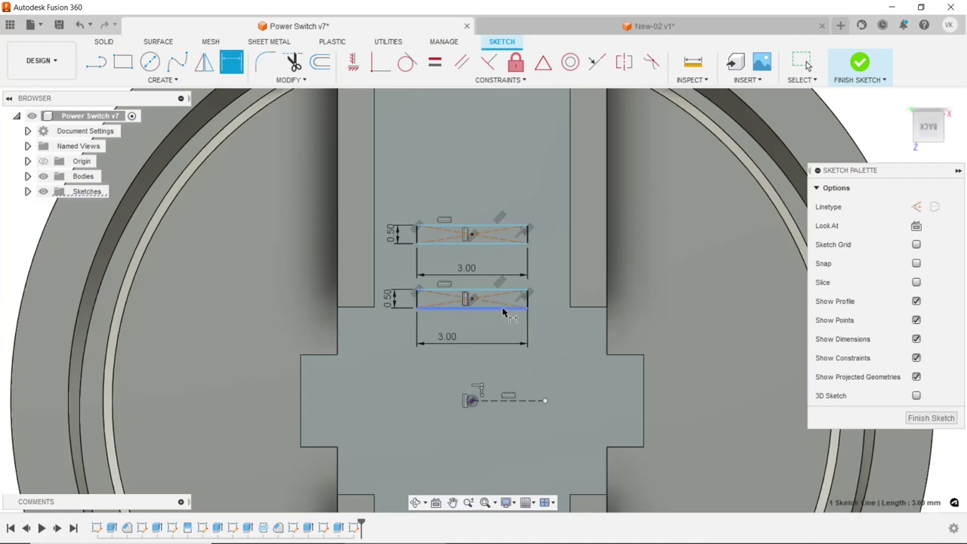
left_click(504, 310)
left_click(594, 320)
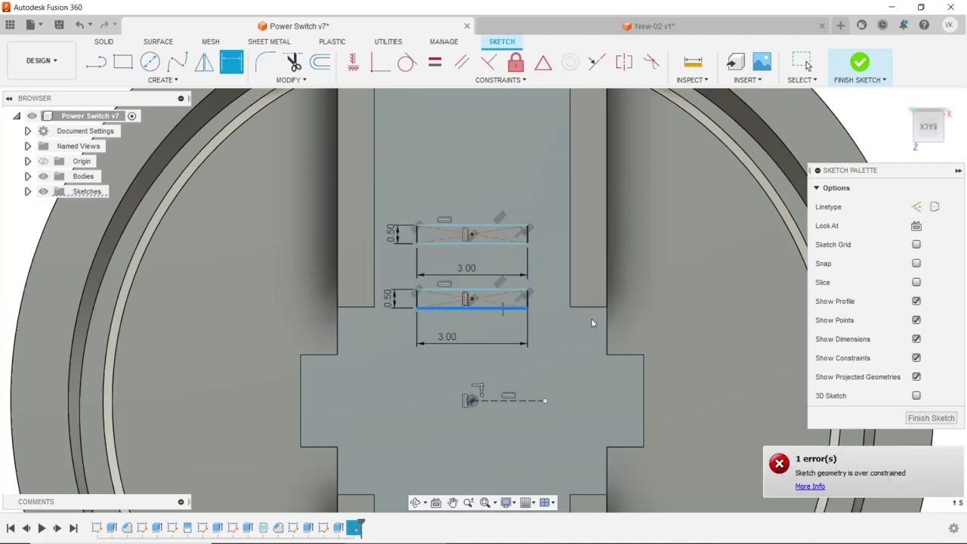
left_click(504, 313)
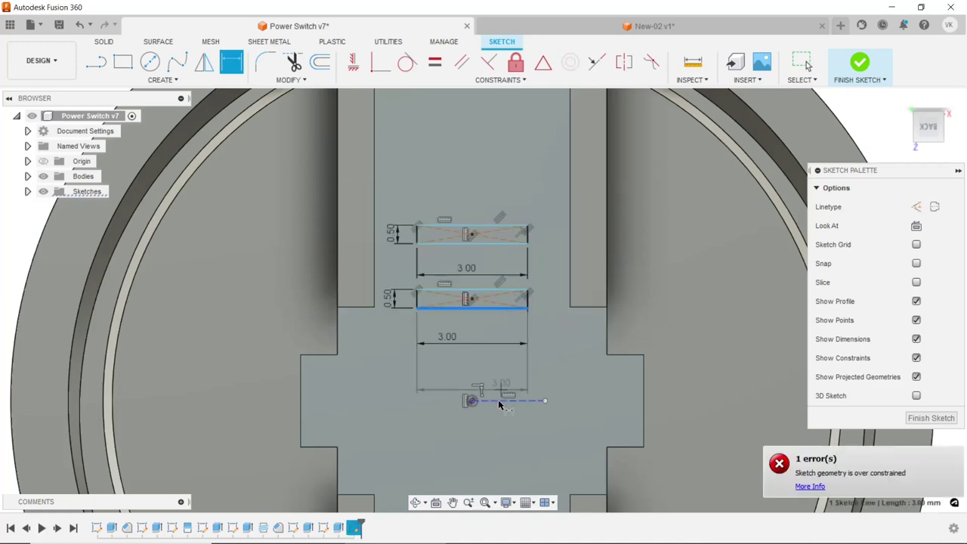
left_click(502, 401)
left_click(559, 368)
type("3")
key("Return")
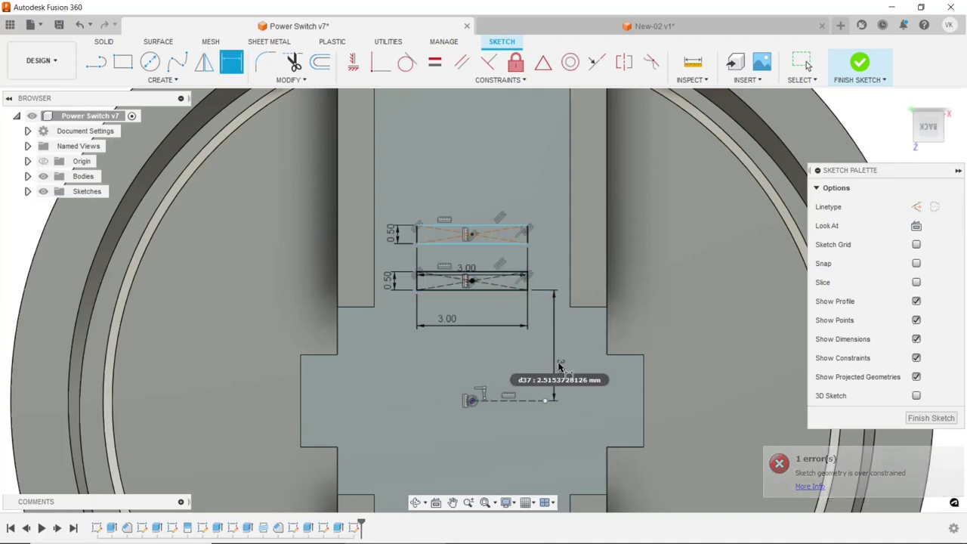
- Set a 3 mm gap between the upper and lower slots
left_click(507, 244)
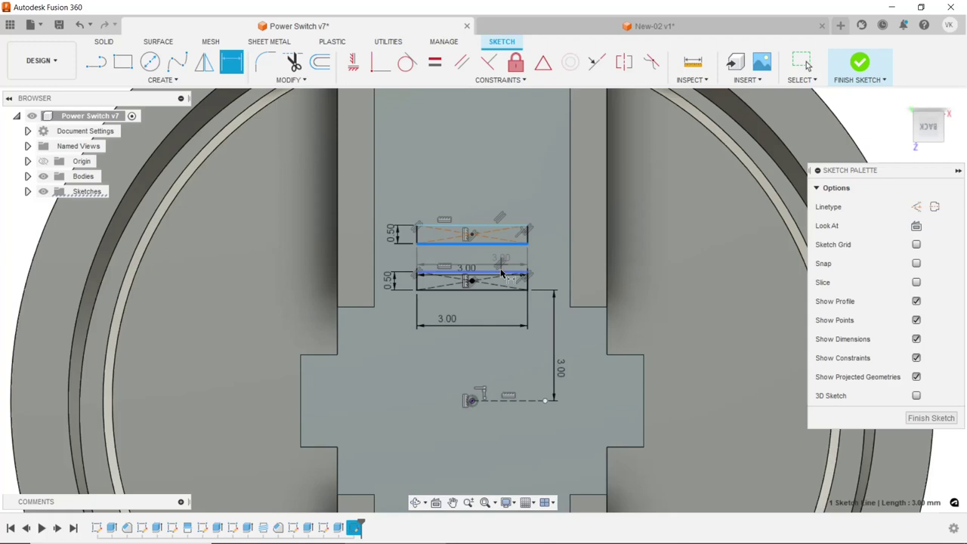
left_click(514, 271)
left_click(541, 255)
type("3")
key("Return")
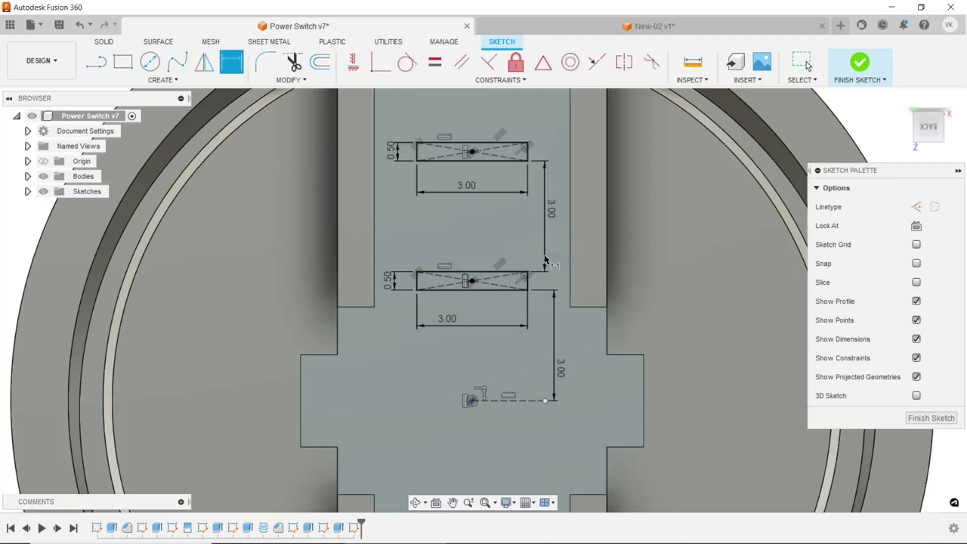
scroll(507, 258, "down", 3)
scroll(507, 258, "down", 2)
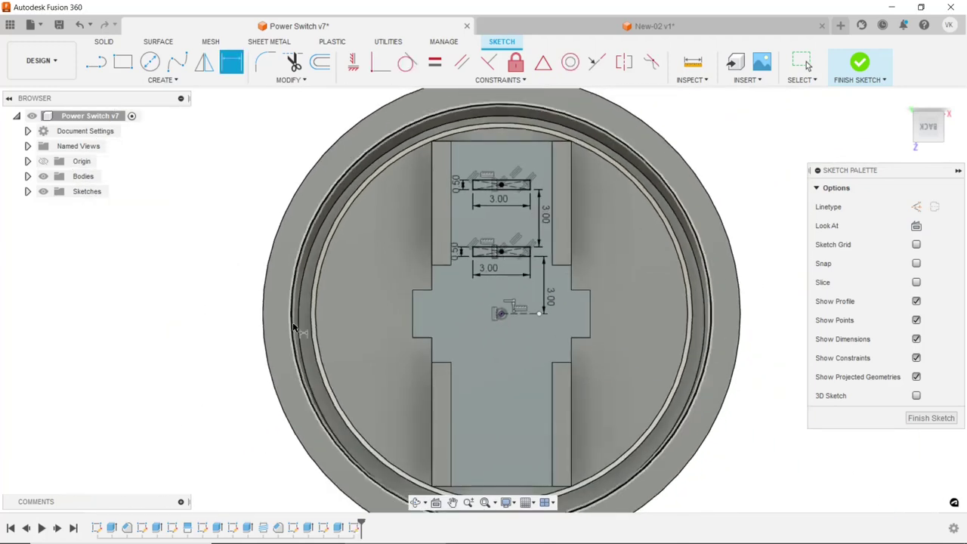
- Mirror both slot rectangles across the dashed centre line to get four slots
left_click(204, 62)
scroll(548, 175, "up", 1)
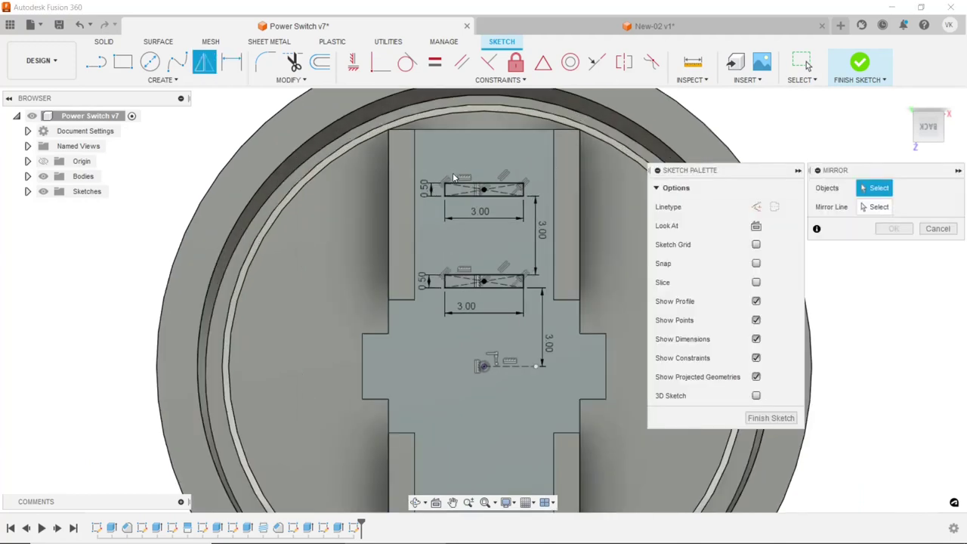
left_click_drag(433, 170, 534, 309)
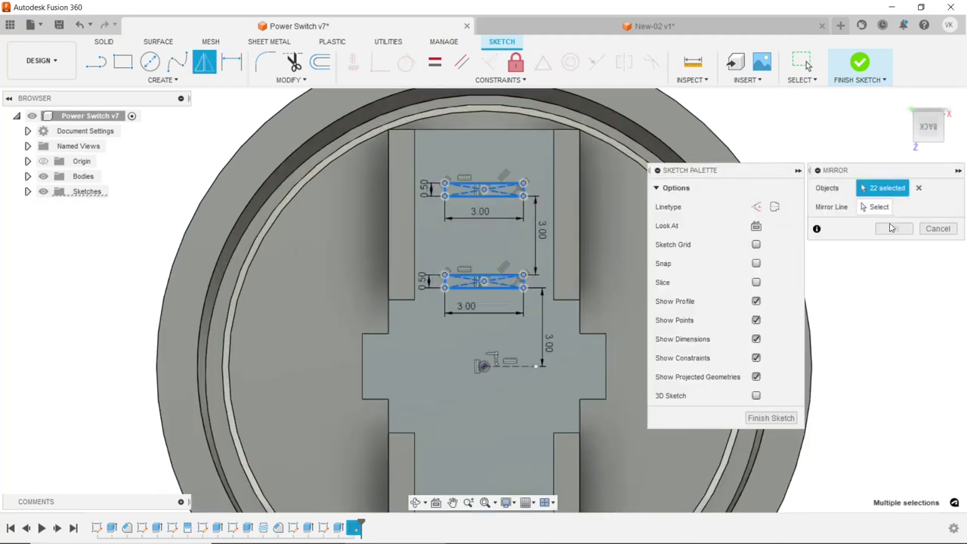
left_click(879, 208)
left_click(527, 363)
scroll(527, 362, "down", 2)
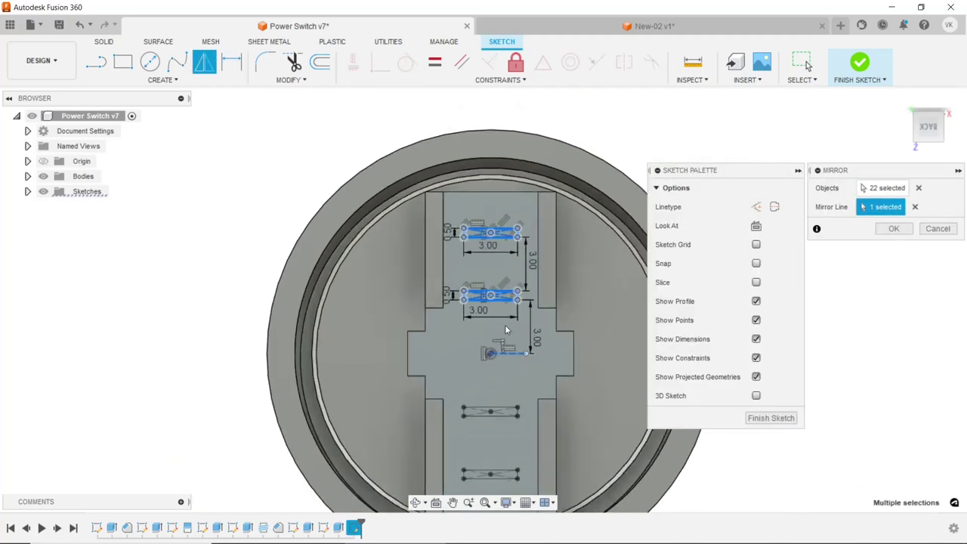
left_click(892, 229)
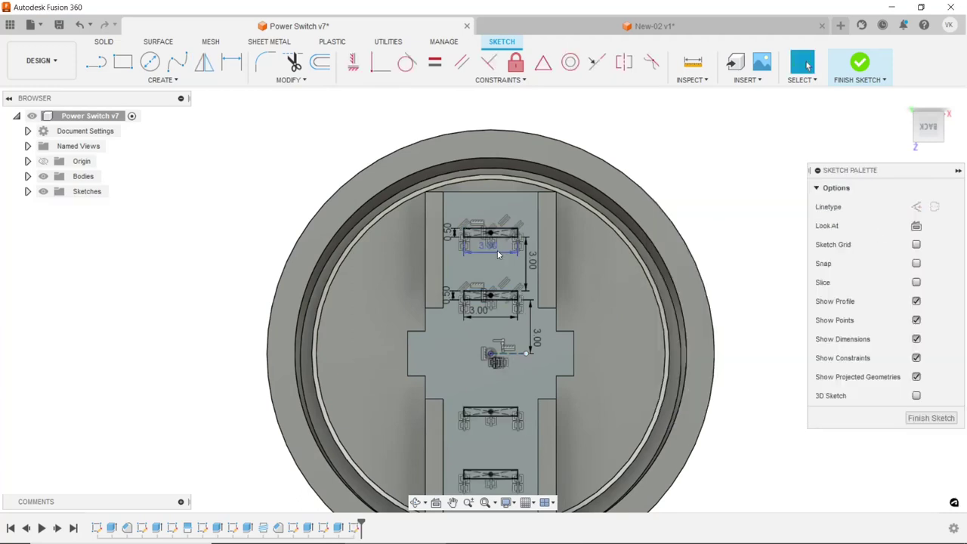
scroll(498, 255, "down", 2)
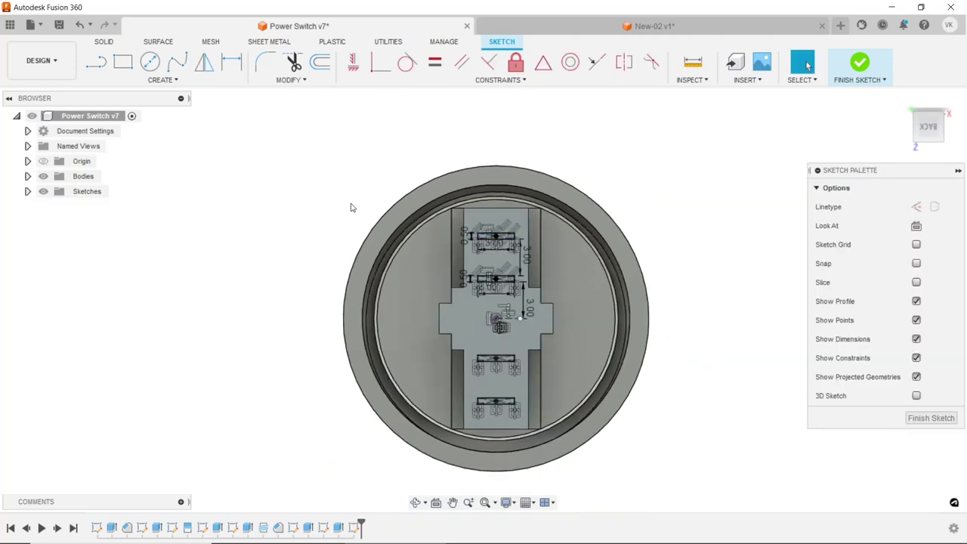
- Extrude the slot profiles 10 mm, joined to the body, as flat pins
left_click(109, 43)
left_click(124, 62)
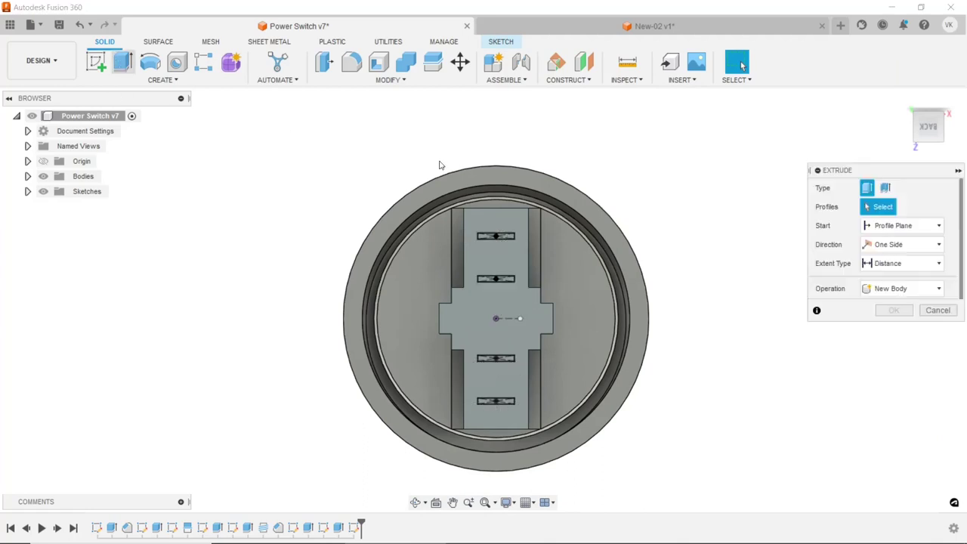
left_click(499, 239)
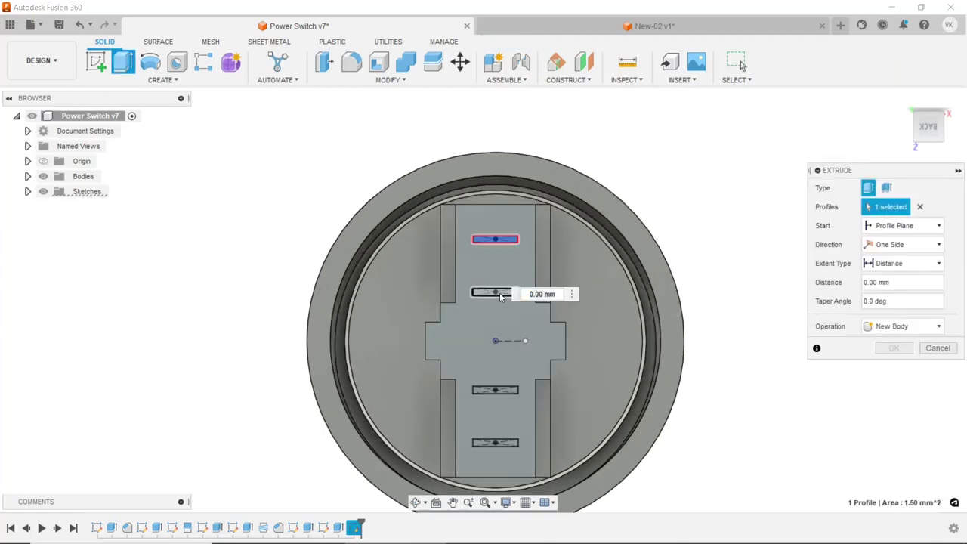
left_click(499, 293)
left_click(498, 390)
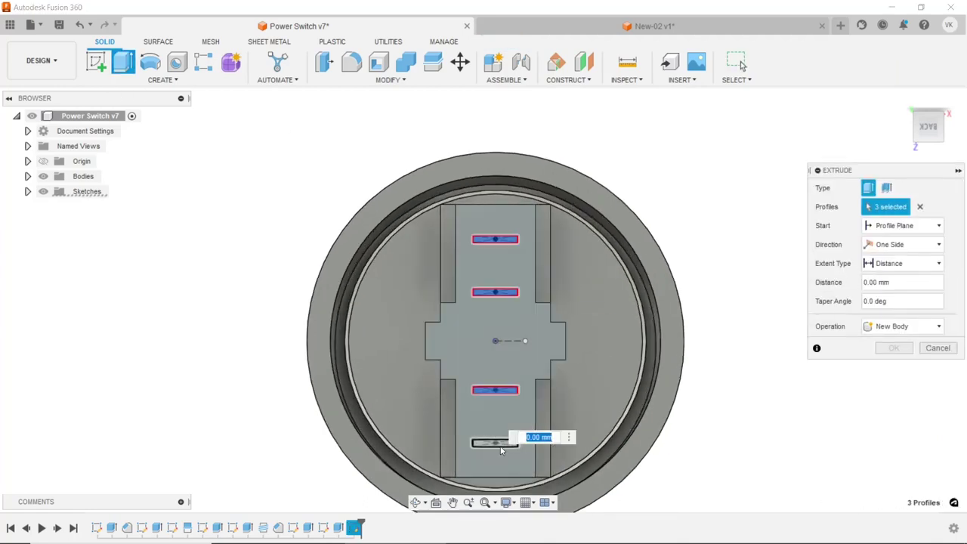
left_click(417, 503)
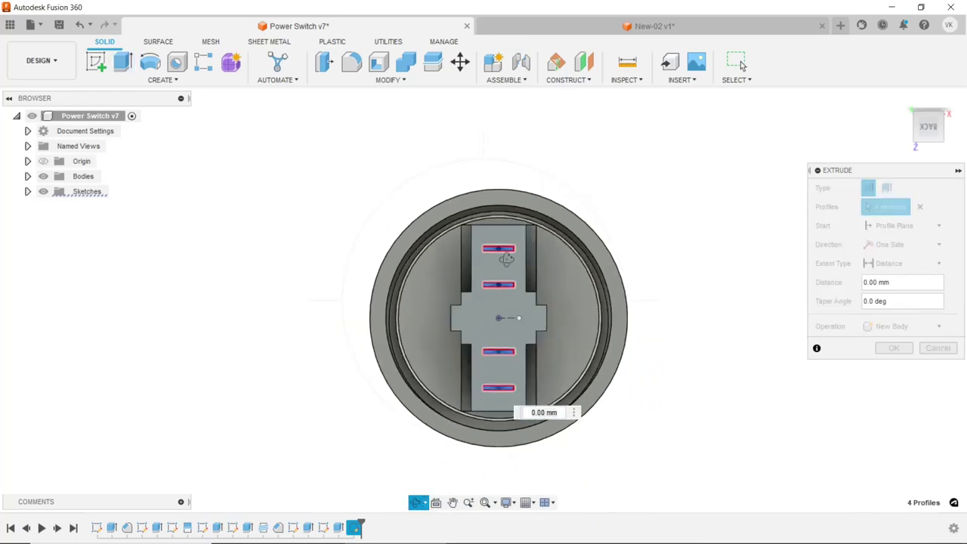
left_click_drag(507, 259, 296, 287)
right_click(295, 287)
left_click(323, 279)
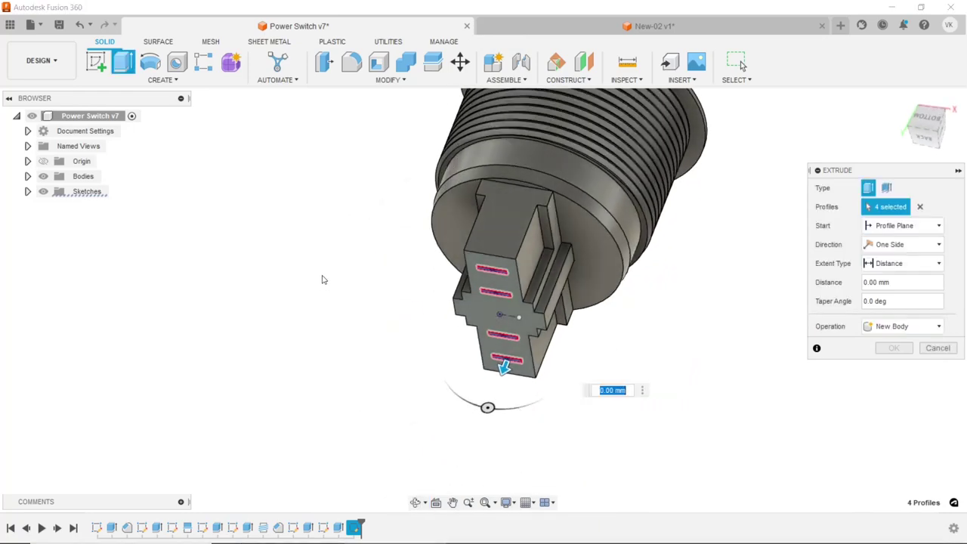
type("10")
key("Return")
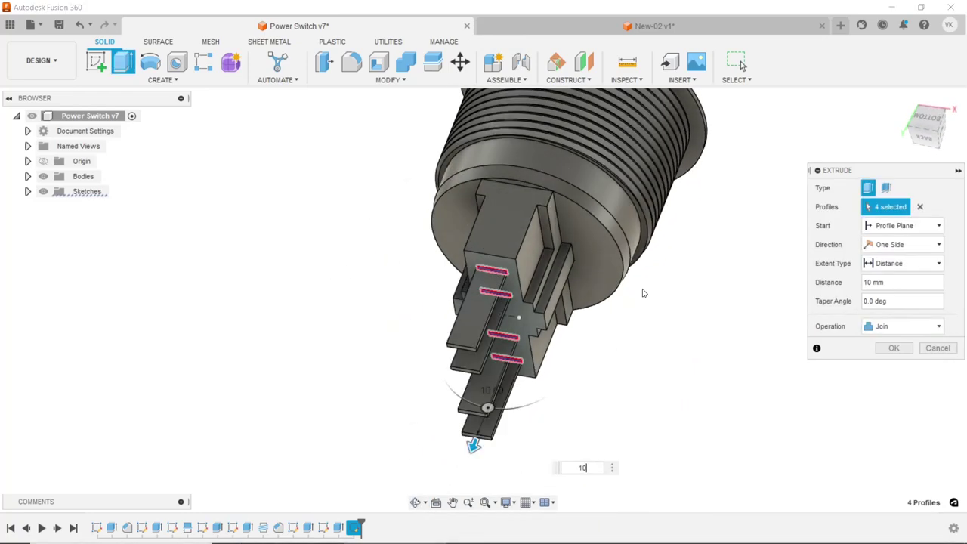
left_click(891, 348)
- Zoom in and select the connector's end face
scroll(690, 229, "down", 5)
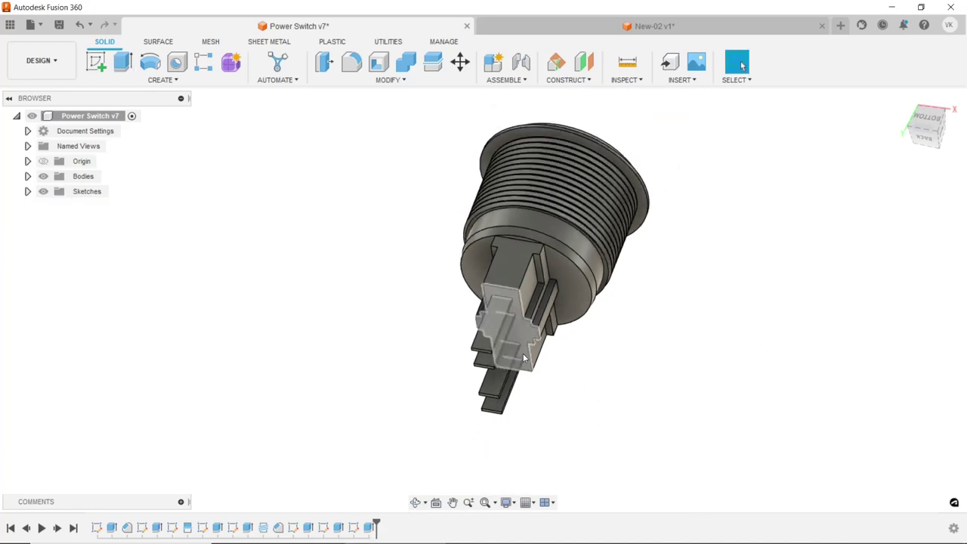
scroll(690, 230, "up", 1)
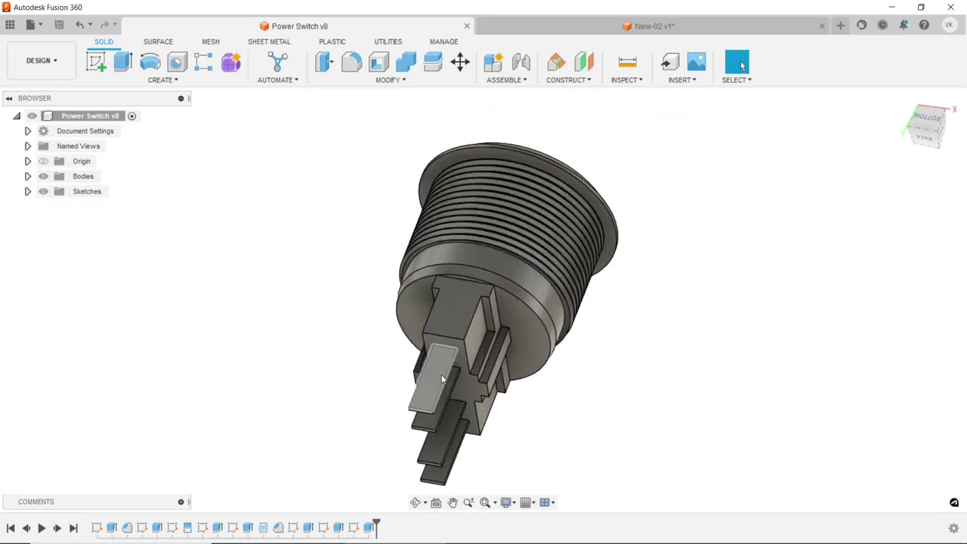
scroll(446, 376, "up", 3)
left_click(466, 384)
- Sketch a 0.5 mm wide center rectangle just left of the end-face centre
left_click(96, 62)
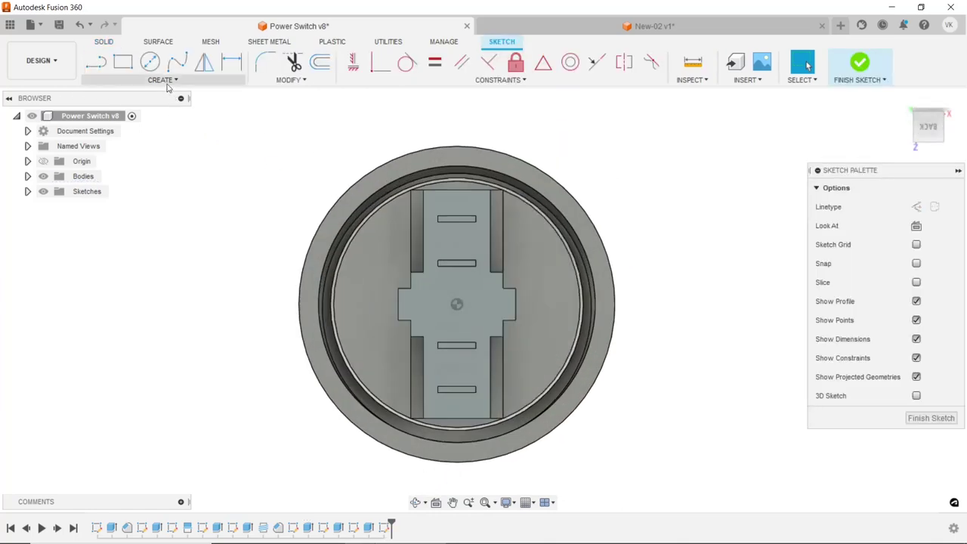
left_click(152, 85)
mouse_move(112, 108)
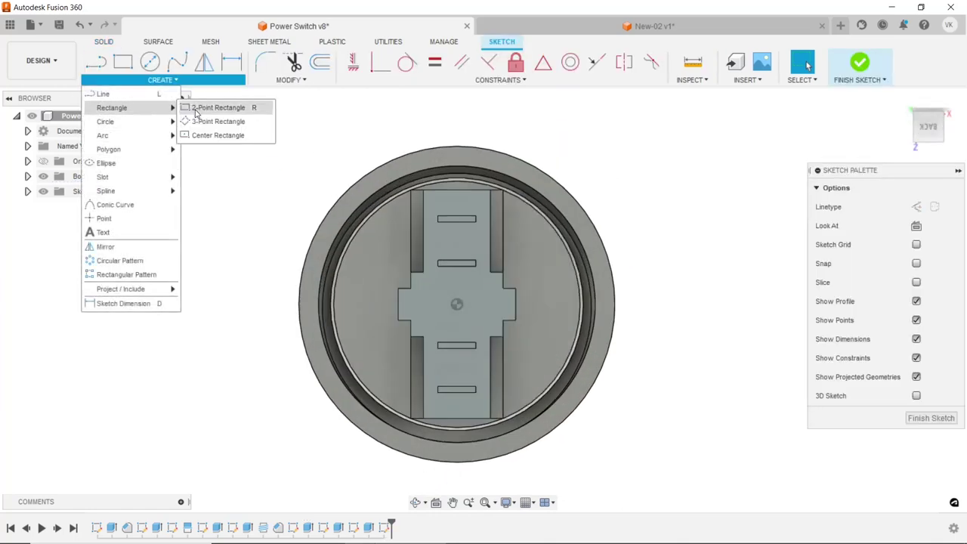
left_click(216, 134)
scroll(478, 361, "up", 2)
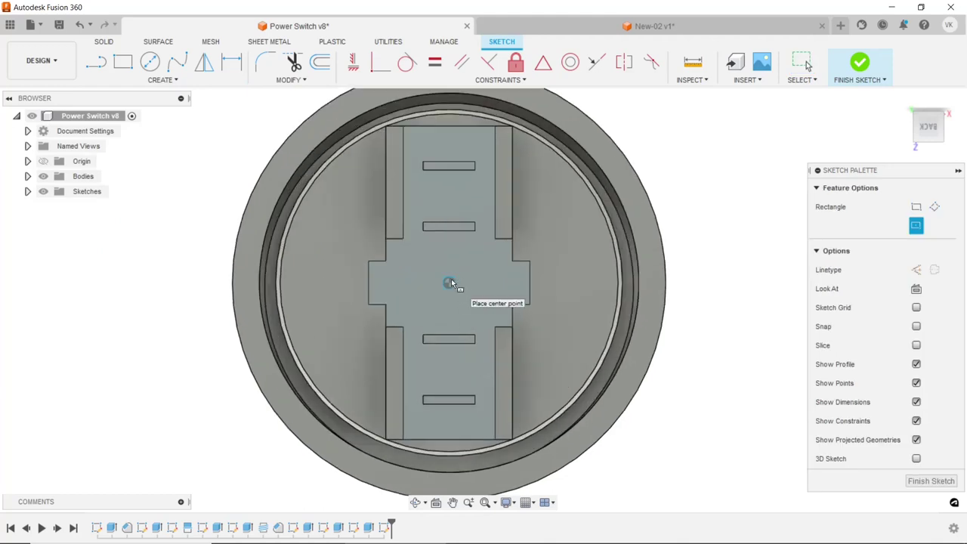
left_click(409, 284)
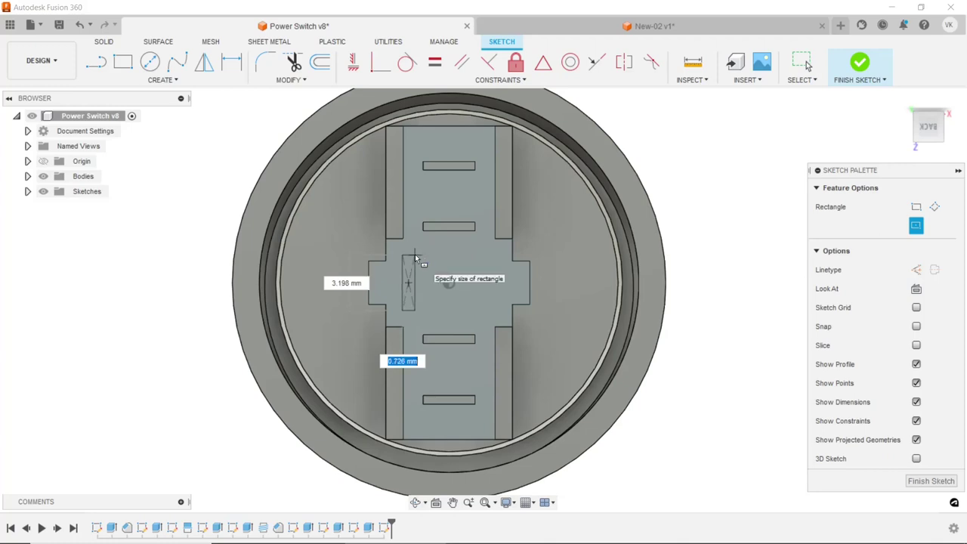
type("0.5")
key("Tab")
key("Tab")
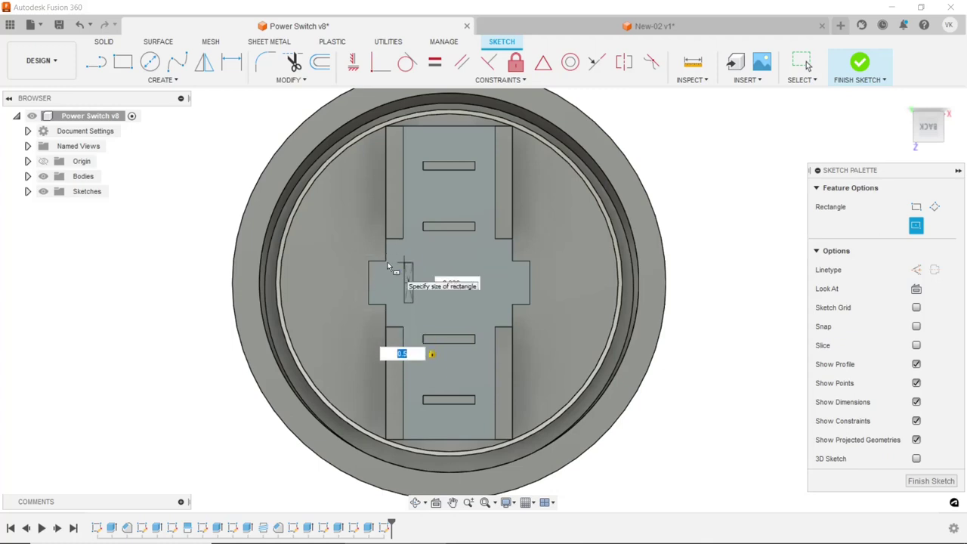
left_click(388, 266)
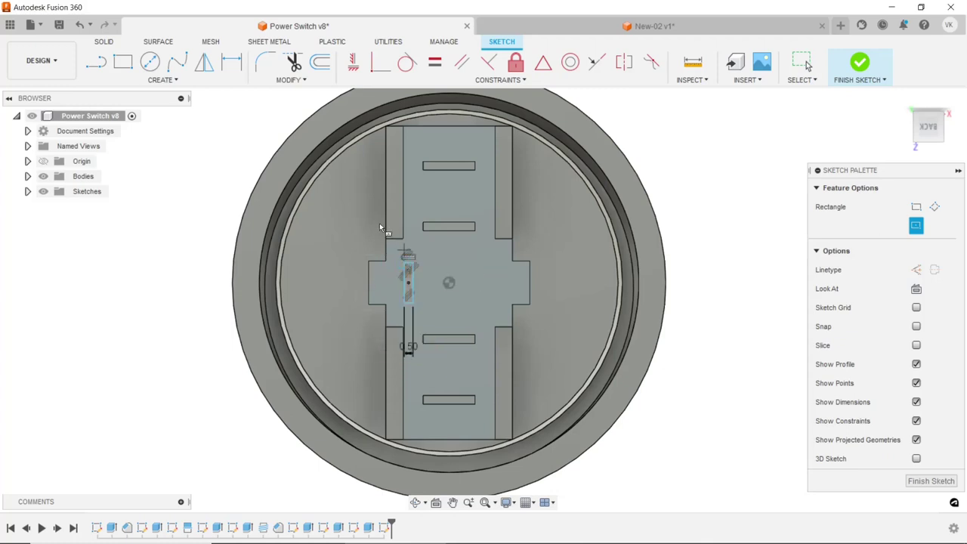
left_click(231, 61)
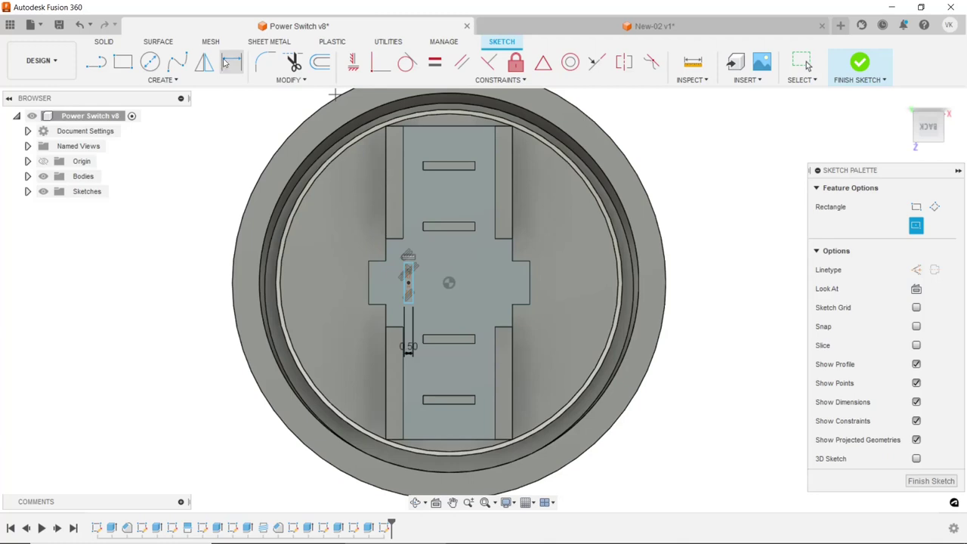
- Dimension the thin slot rectangle to 3 mm tall
left_click(394, 288)
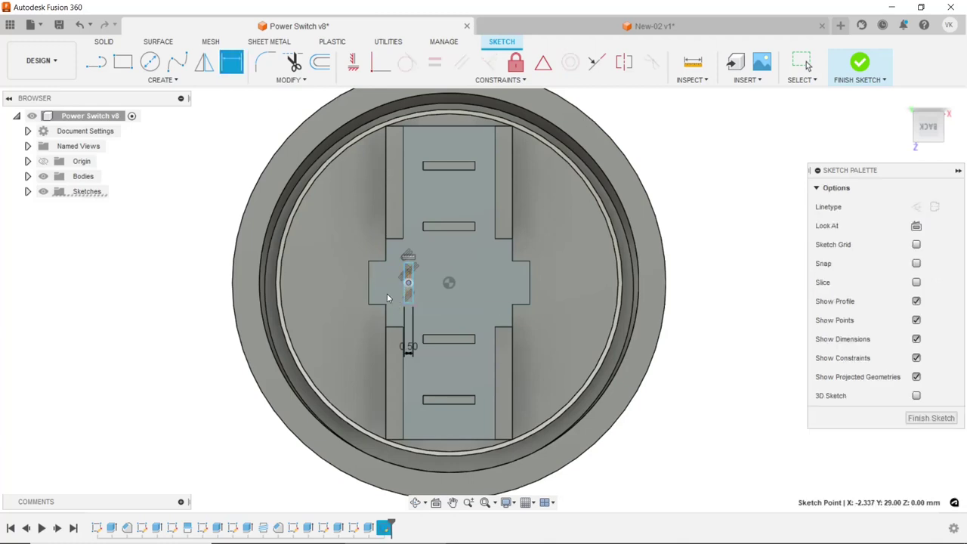
key("Escape")
scroll(393, 279, "up", 3)
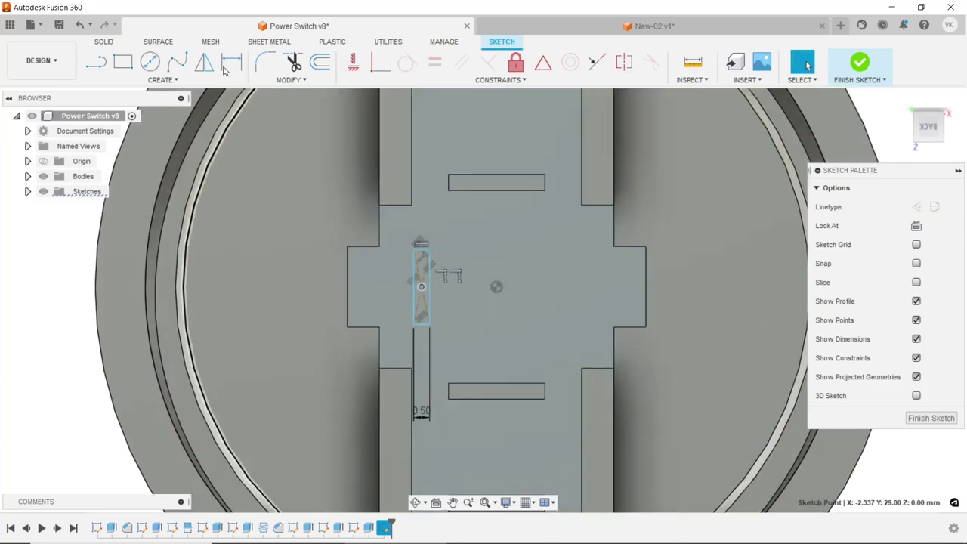
key("d")
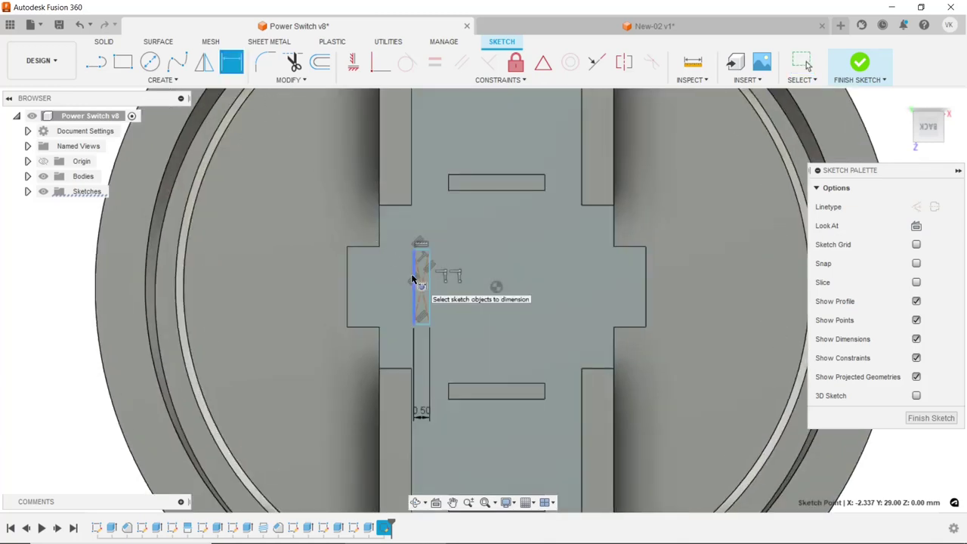
left_click(412, 280)
left_click(395, 278)
left_click(603, 318)
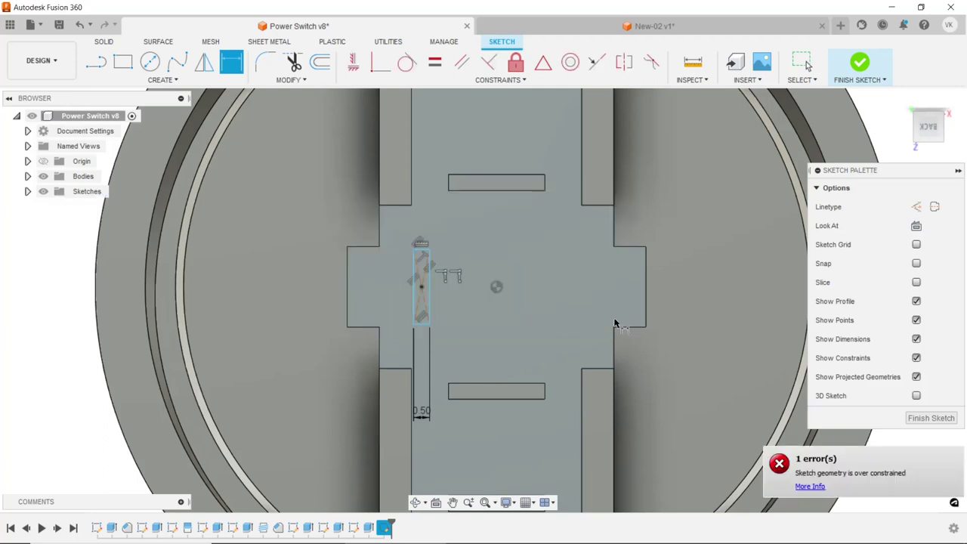
left_click(412, 277)
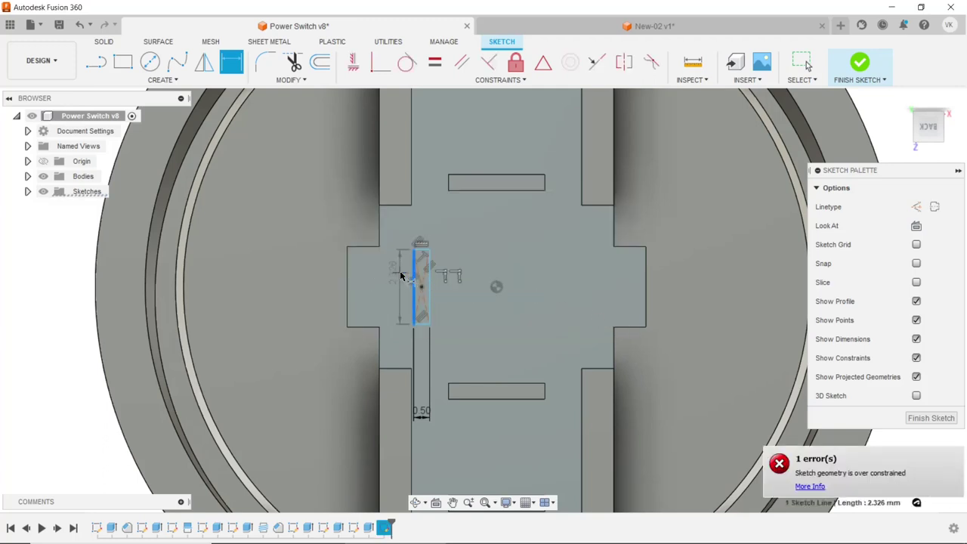
left_click(401, 276)
type("3")
key("Return")
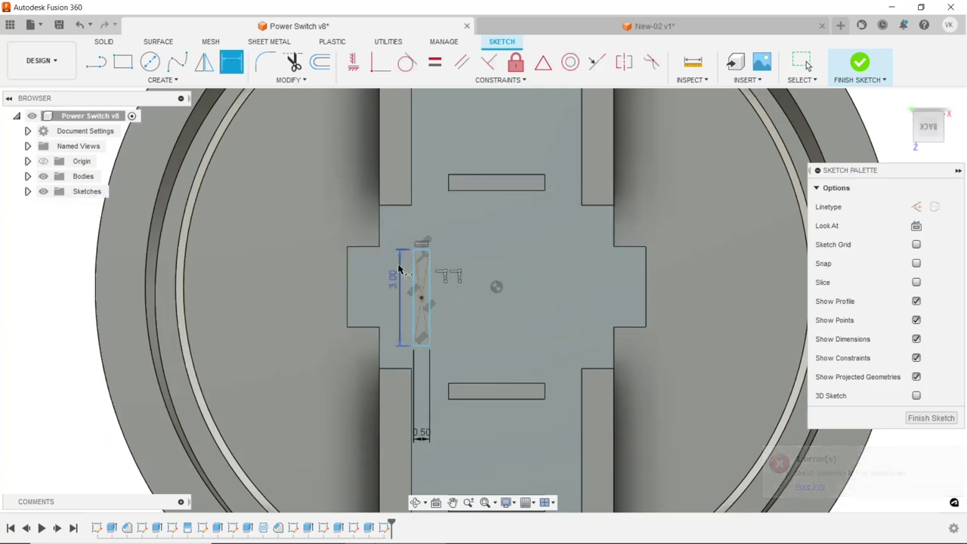
key("Escape")
- Level the slot's midpoint with the centre point and place its right edge 1.75 mm away
left_click(422, 297)
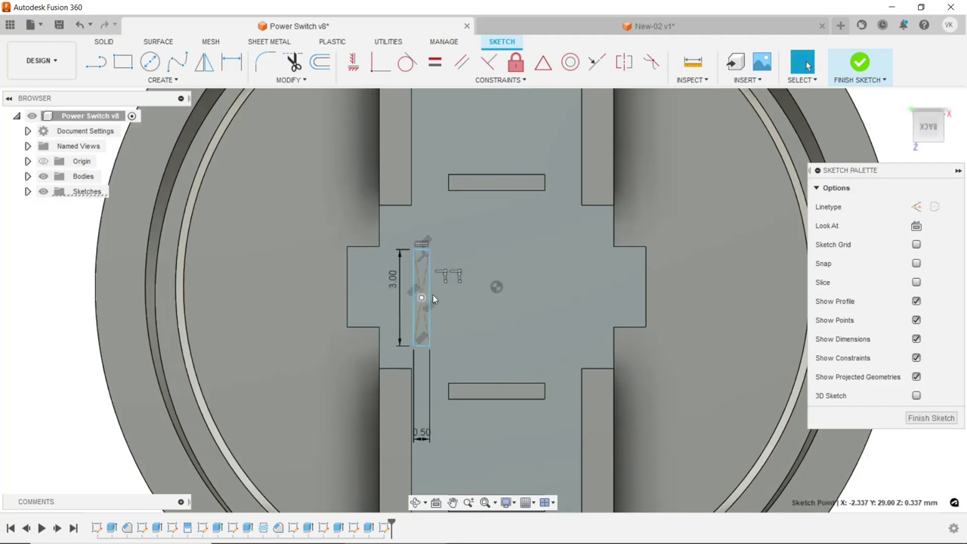
left_click(497, 286, "ctrl")
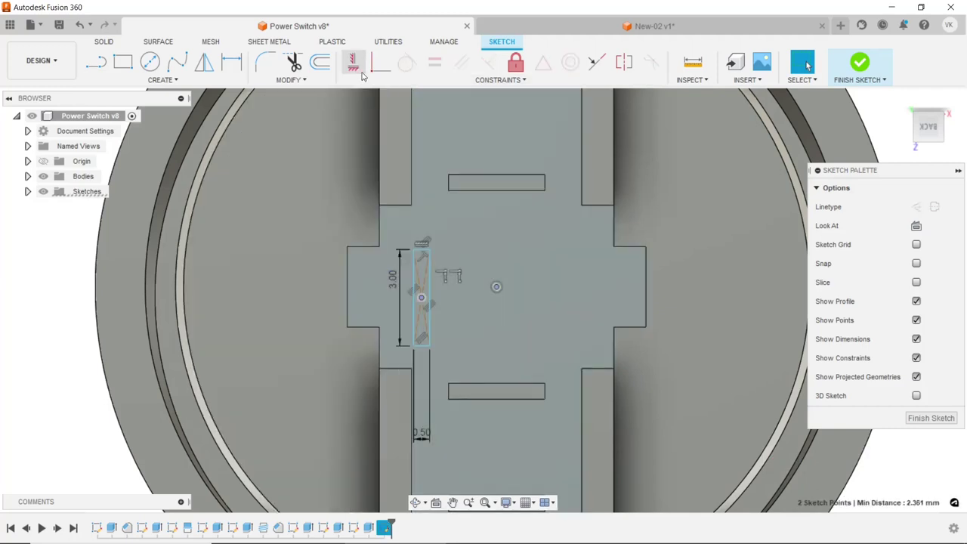
left_click(353, 62)
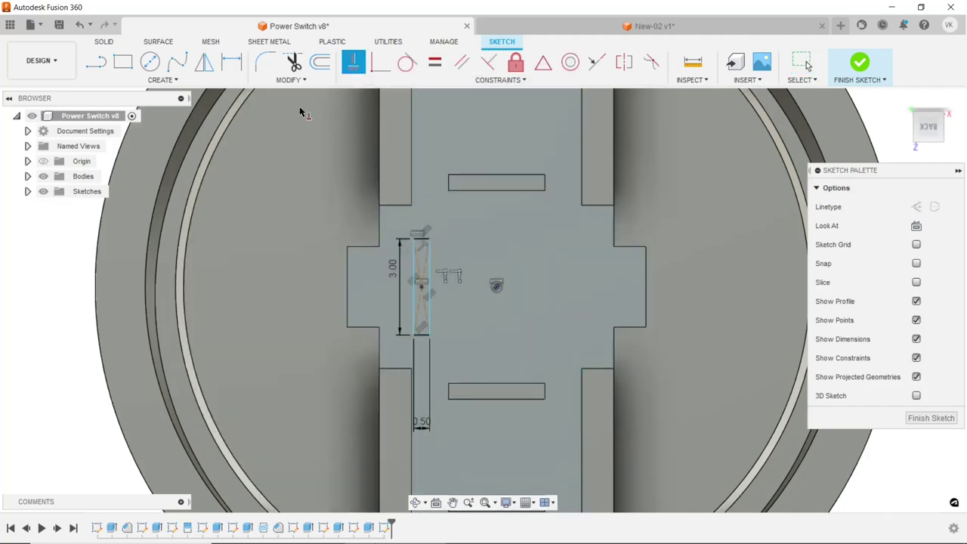
left_click(233, 65)
left_click(497, 286)
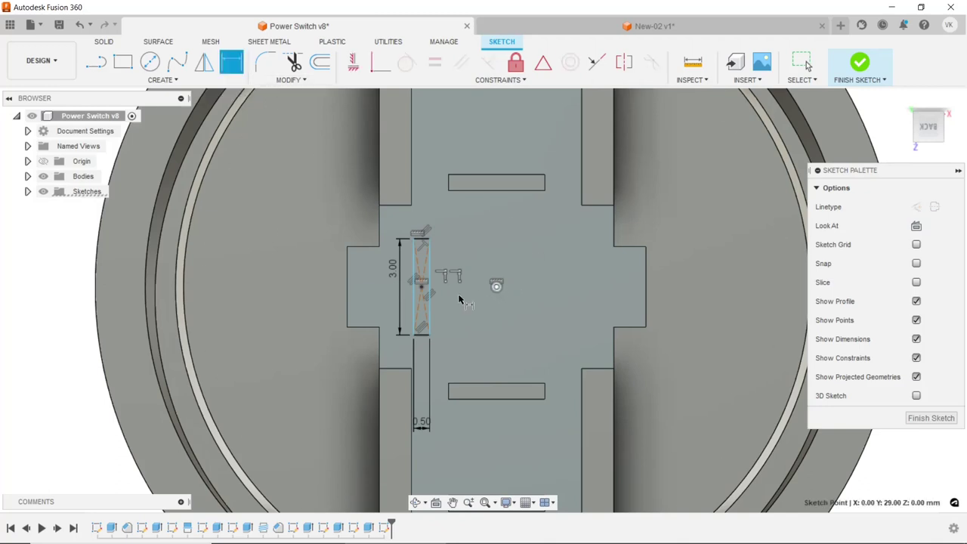
left_click(431, 303)
left_click(461, 327)
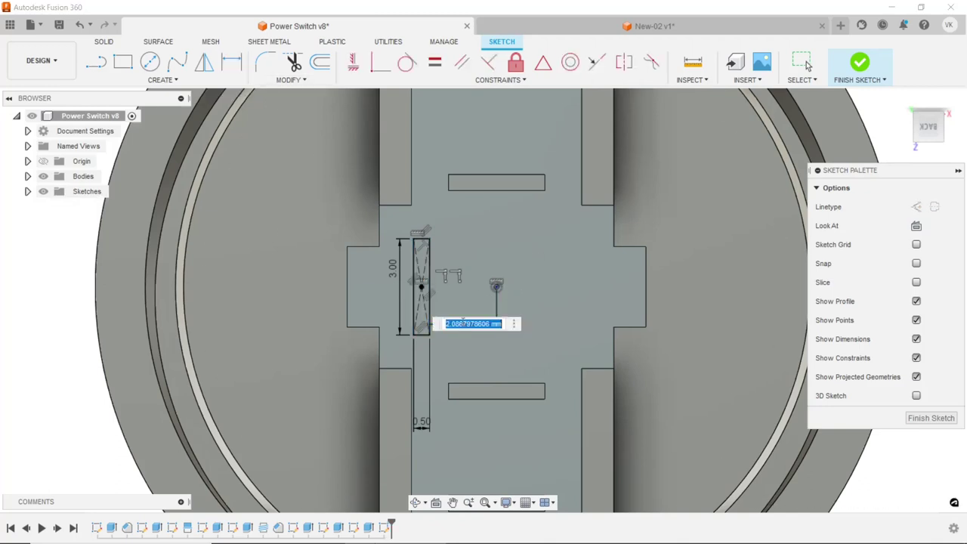
type("1.75")
key("Return")
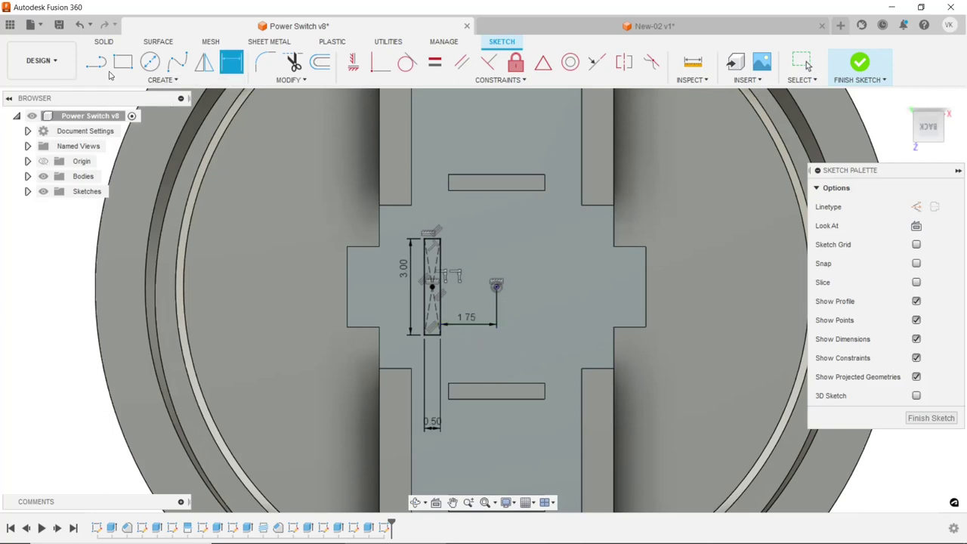
- Draw a vertical construction line upward from the sketch centre point
left_click(96, 61)
left_click(496, 284)
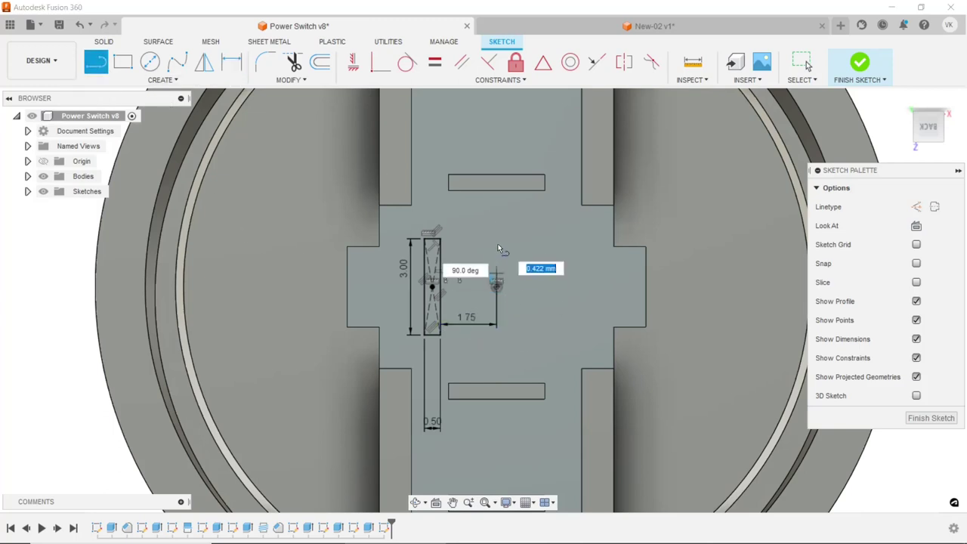
left_click(497, 243)
key("Escape")
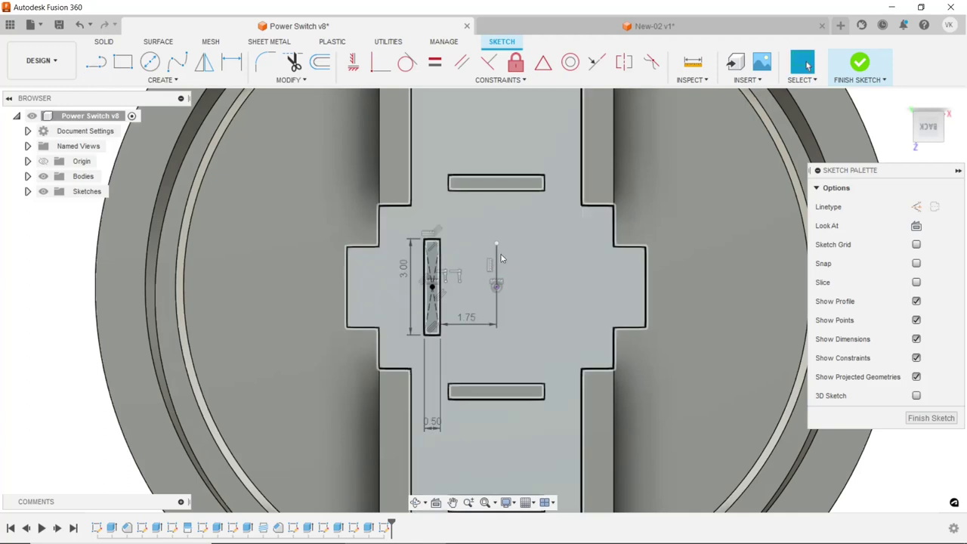
left_click(498, 259)
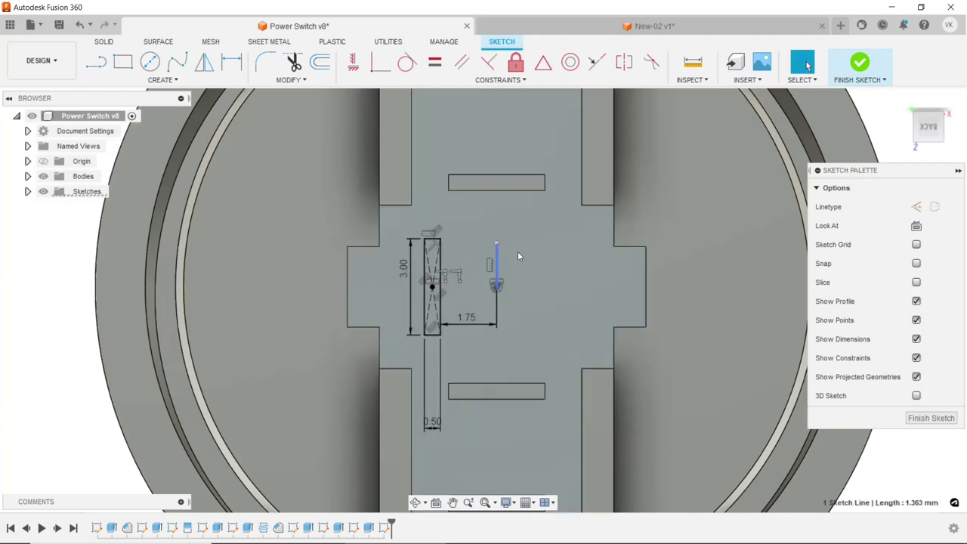
left_click(916, 207)
- Mirror the left slot across the vertical construction line and finish the sketch
left_click(204, 64)
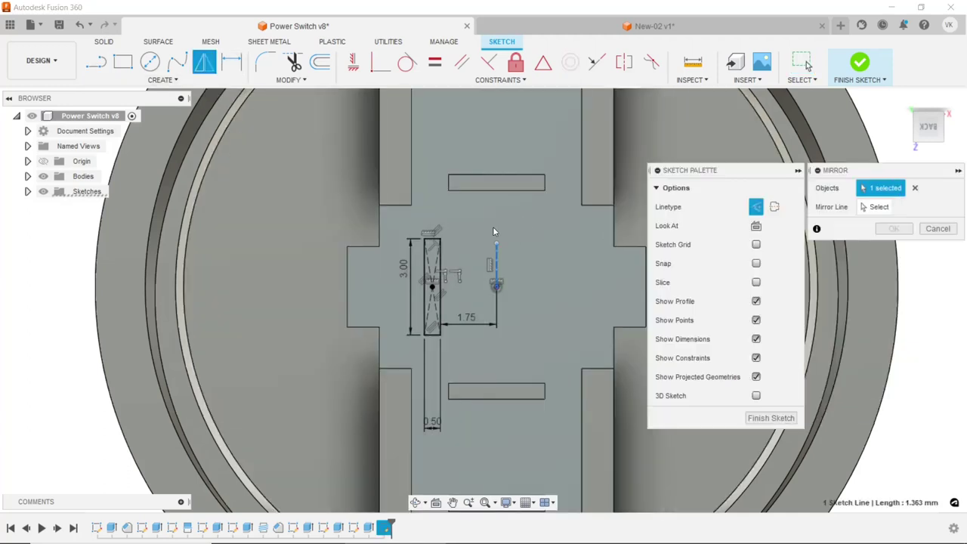
left_click(914, 189)
left_click_drag(409, 222, 447, 339)
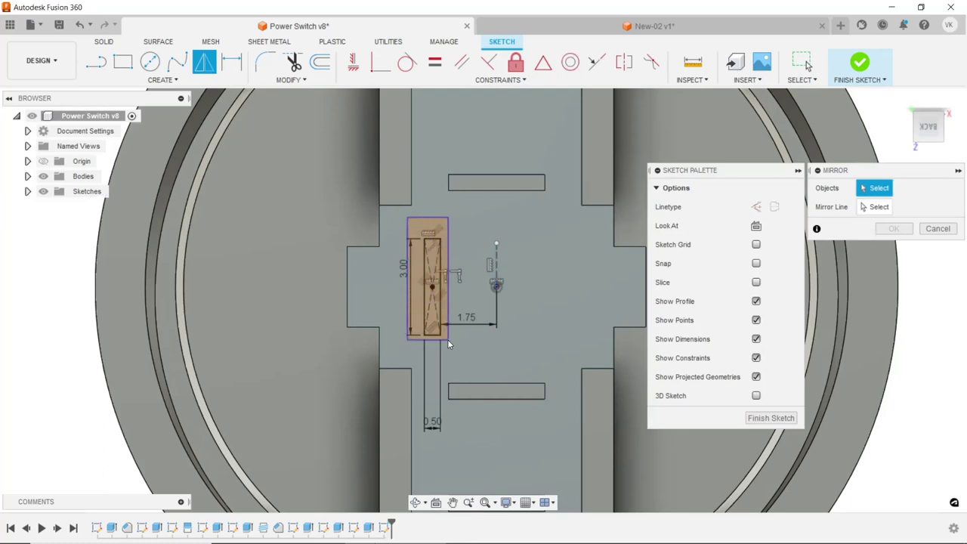
left_click(884, 208)
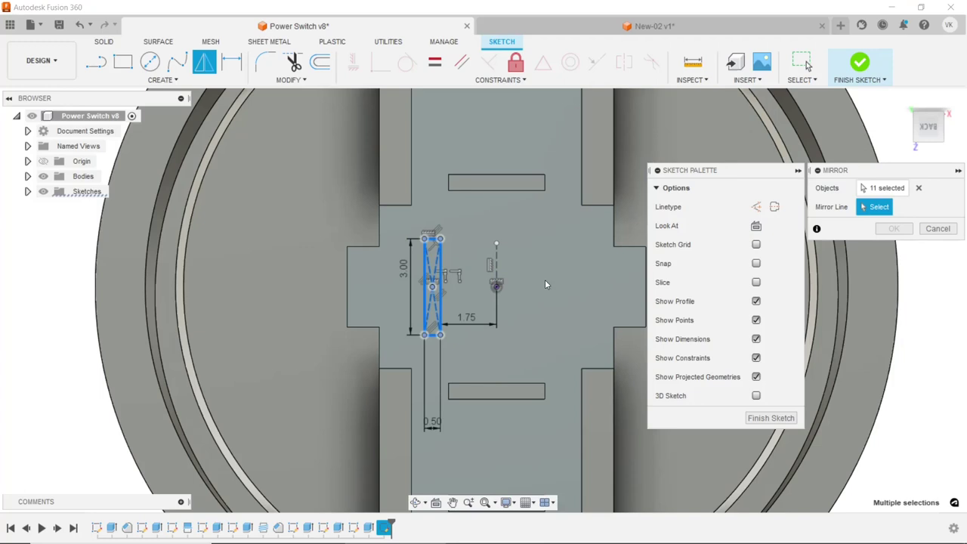
left_click(495, 267)
left_click(883, 235)
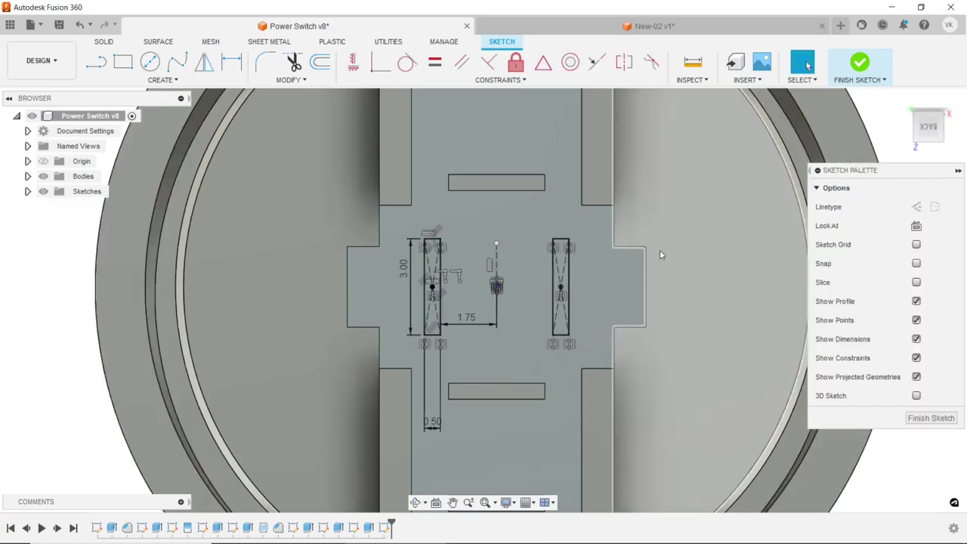
left_click(106, 44)
- Extrude both slot profiles 9 mm, joined to the body as side tabs
left_click(123, 62)
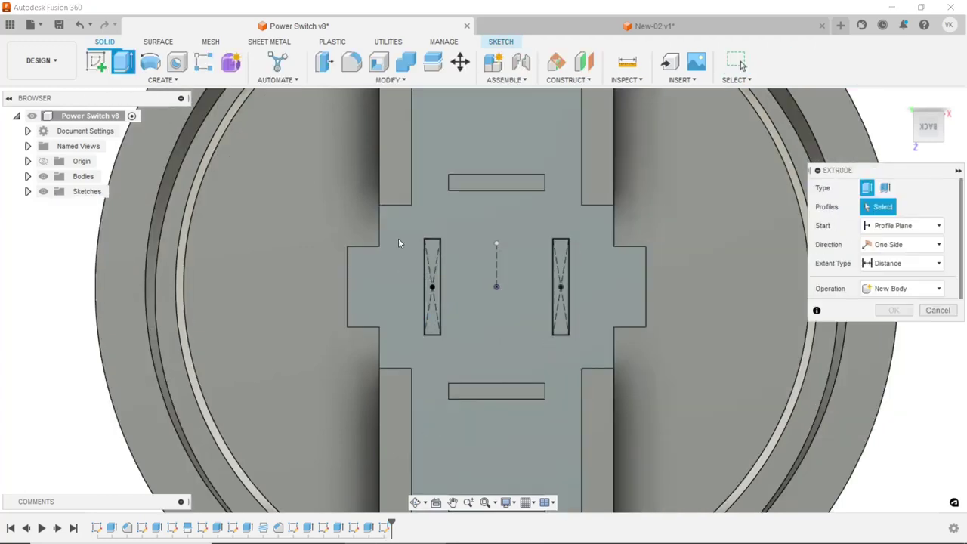
left_click(432, 302)
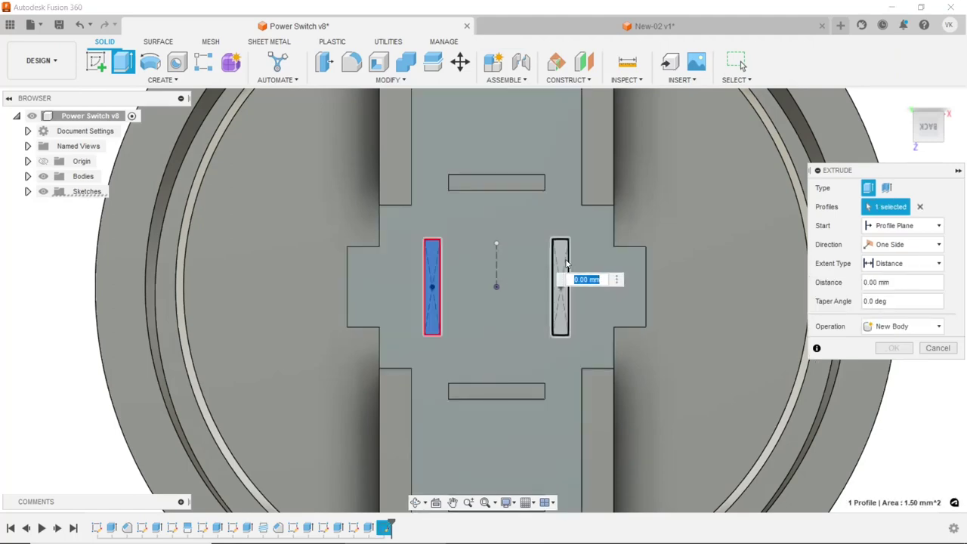
left_click(559, 286)
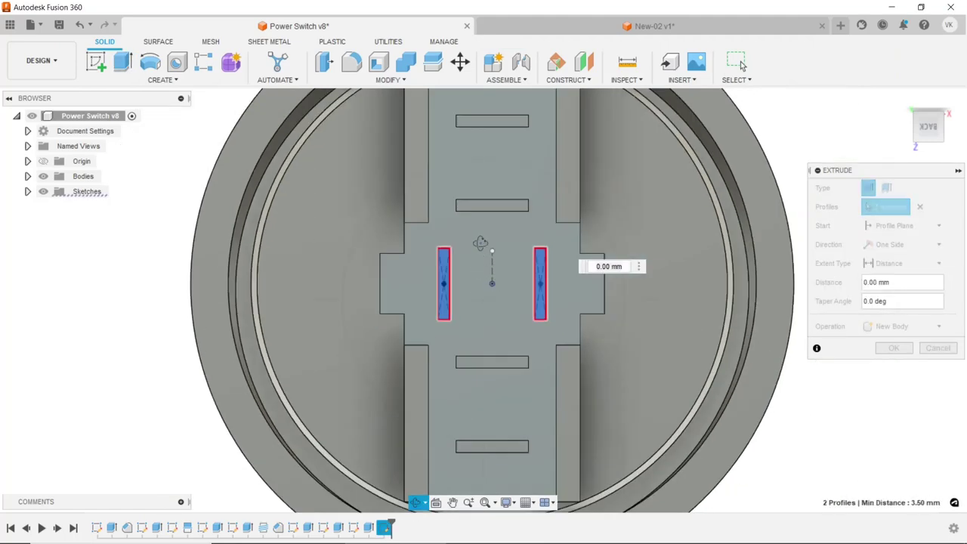
middle_click_drag(493, 226, 219, 228, "shift")
right_click(219, 228)
left_click(249, 232)
type("9")
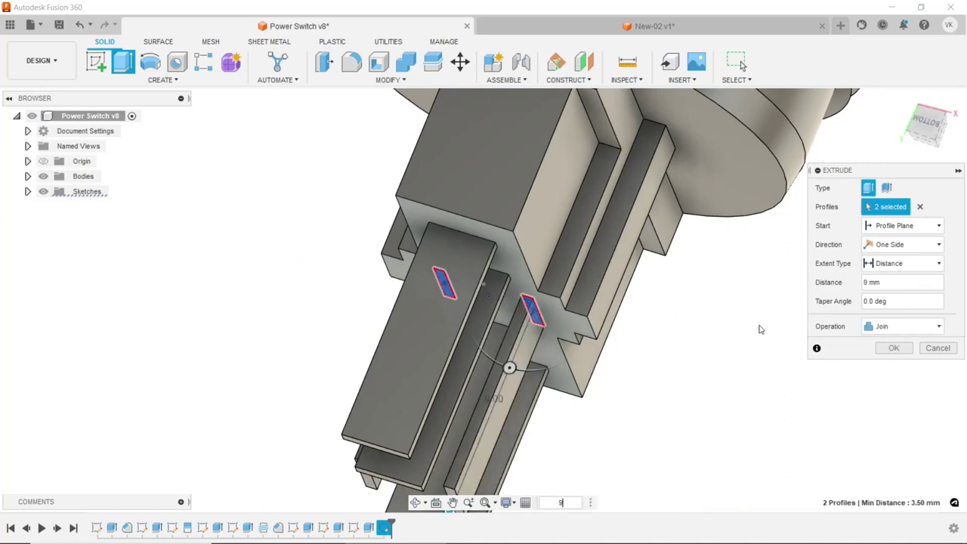
left_click(895, 347)
- Zoom in on the new tabs and select the side face of one tab
scroll(512, 360, "down", 3)
scroll(511, 361, "down", 3)
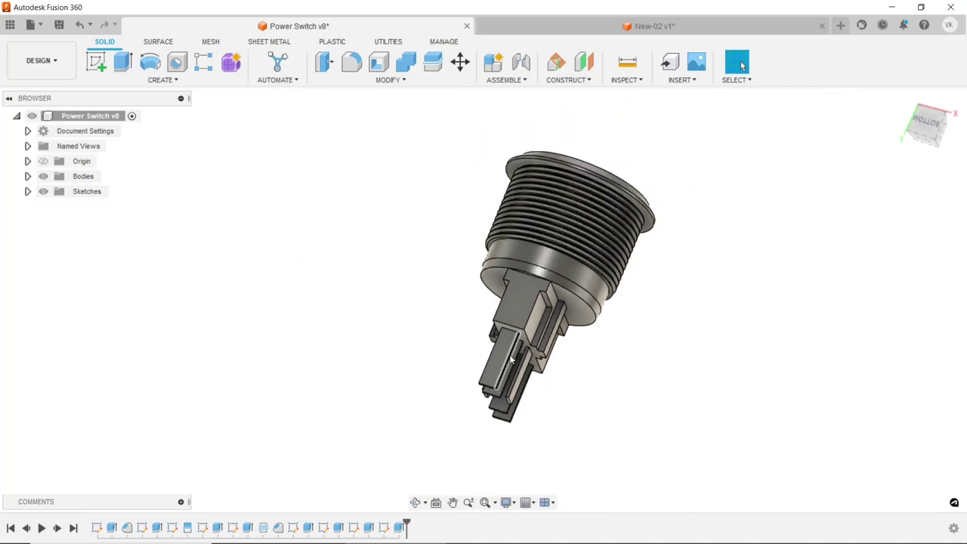
scroll(659, 248, "up", 1)
scroll(511, 436, "up", 2)
scroll(502, 412, "up", 3)
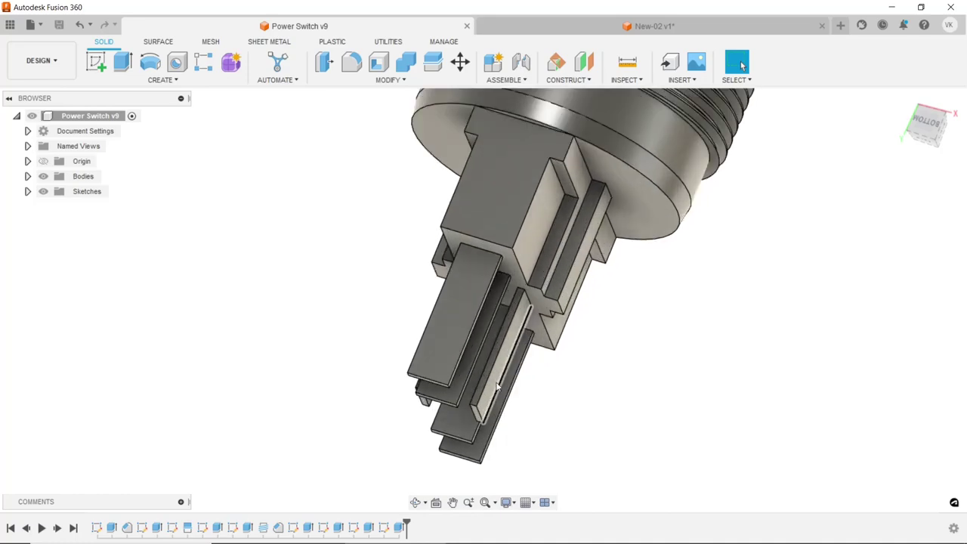
left_click(495, 386)
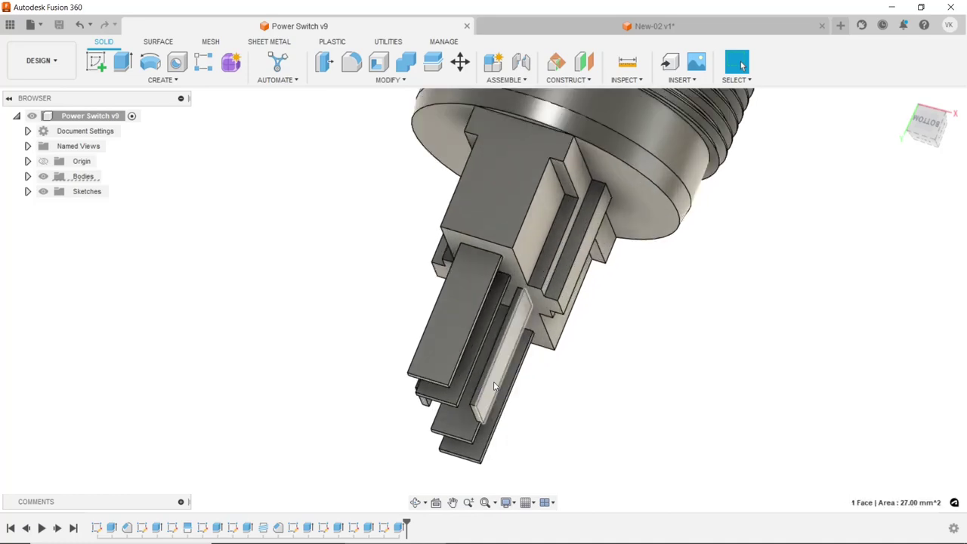
- Sketch a centre-to-centre slot on the tab face
left_click(98, 62)
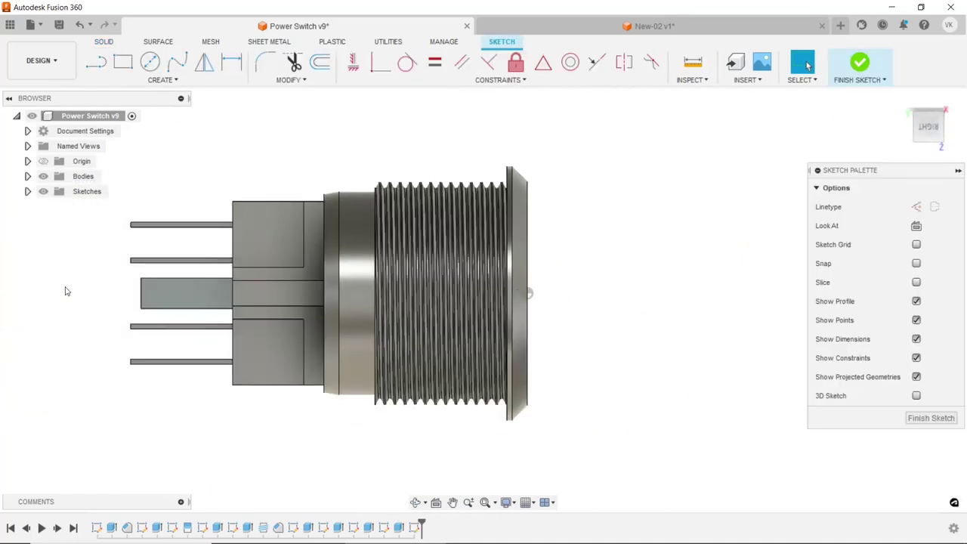
scroll(65, 291, "up", 3)
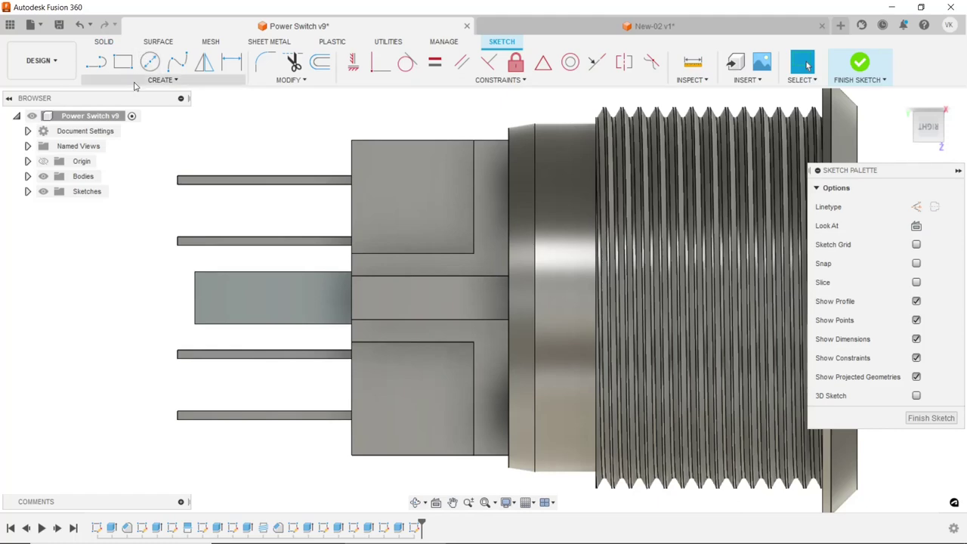
left_click(140, 82)
mouse_move(102, 177)
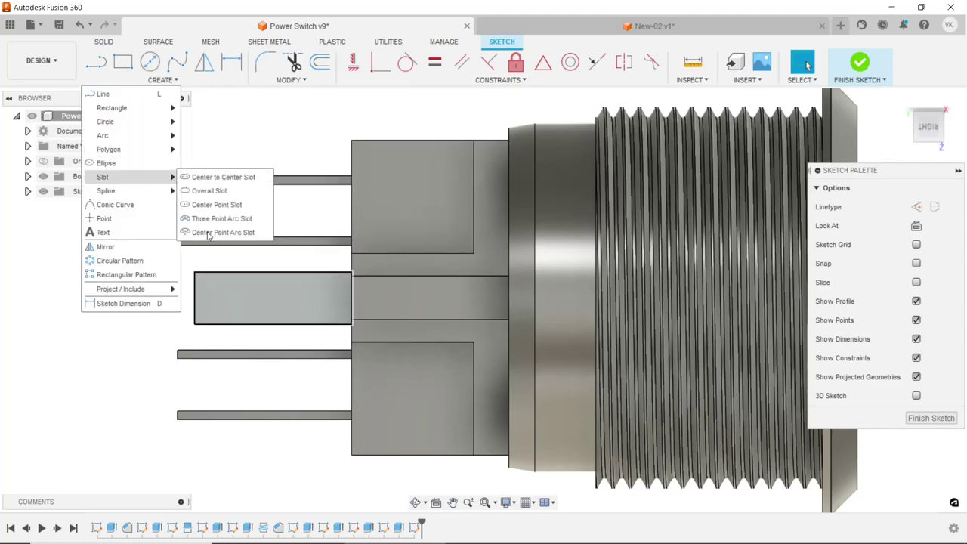
left_click(220, 181)
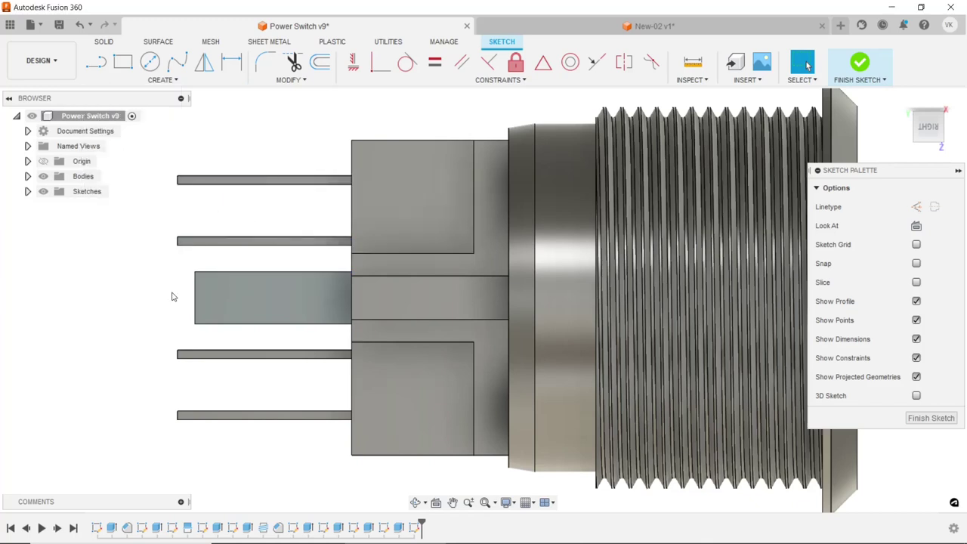
scroll(173, 297, "up", 2)
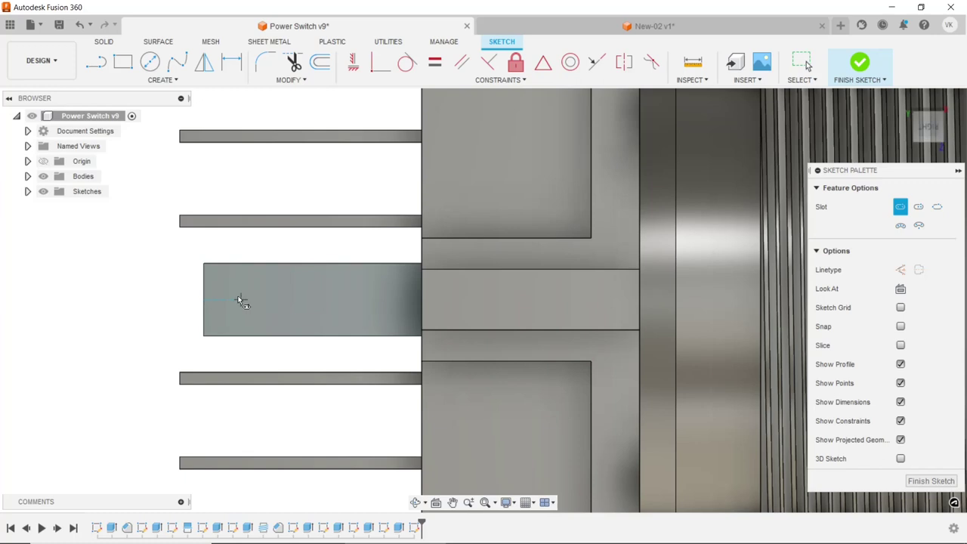
left_click(296, 297)
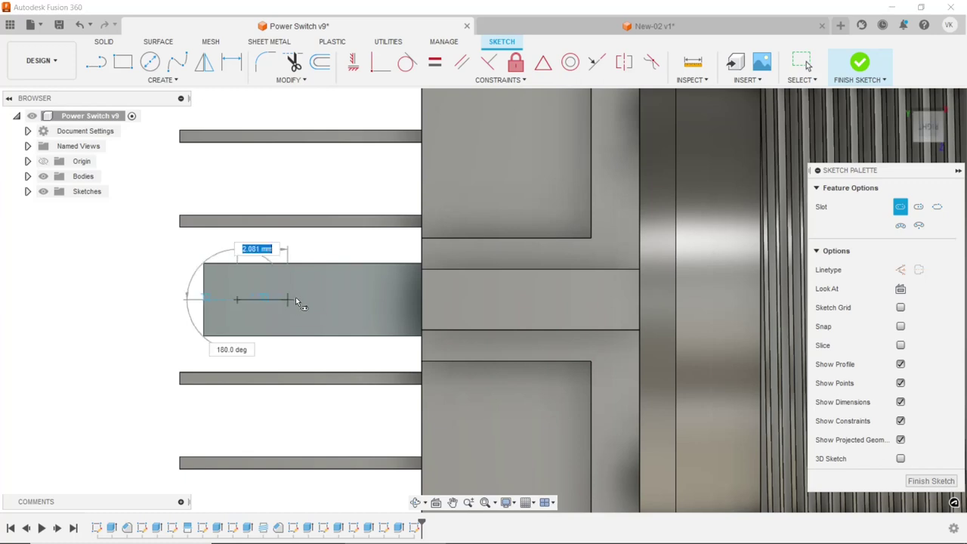
left_click(298, 284)
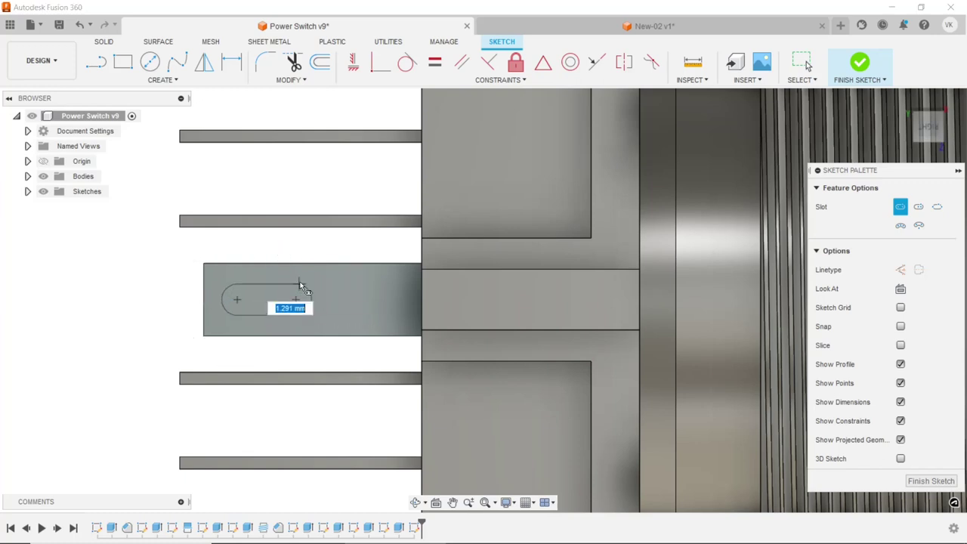
left_click(299, 283)
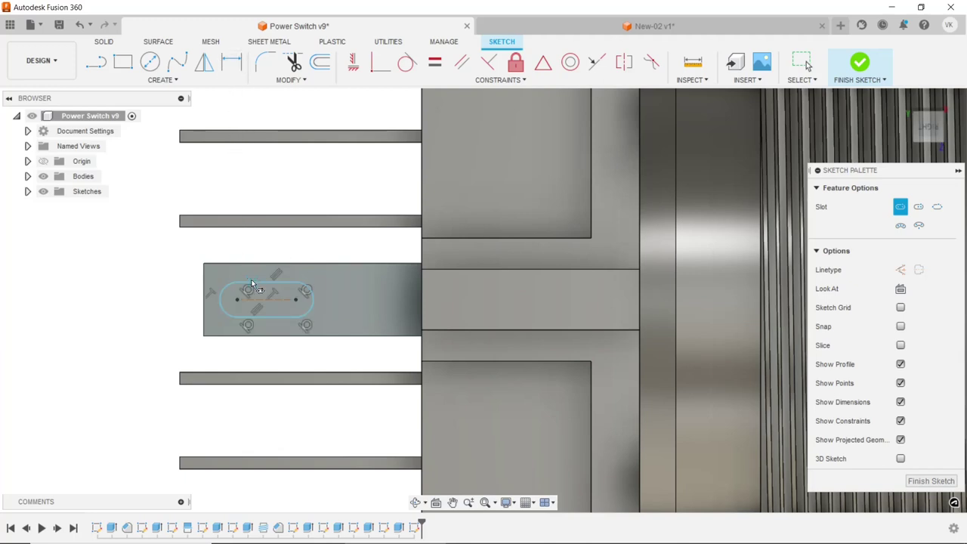
- Dimension the slot length to 2 mm and its offset from the tab end to 1.5 mm
left_click(232, 63)
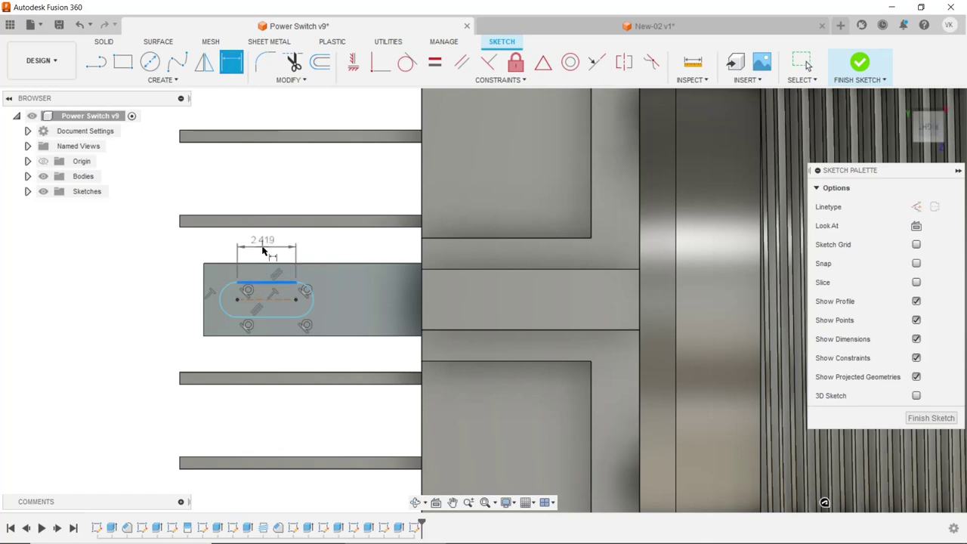
left_click(263, 250)
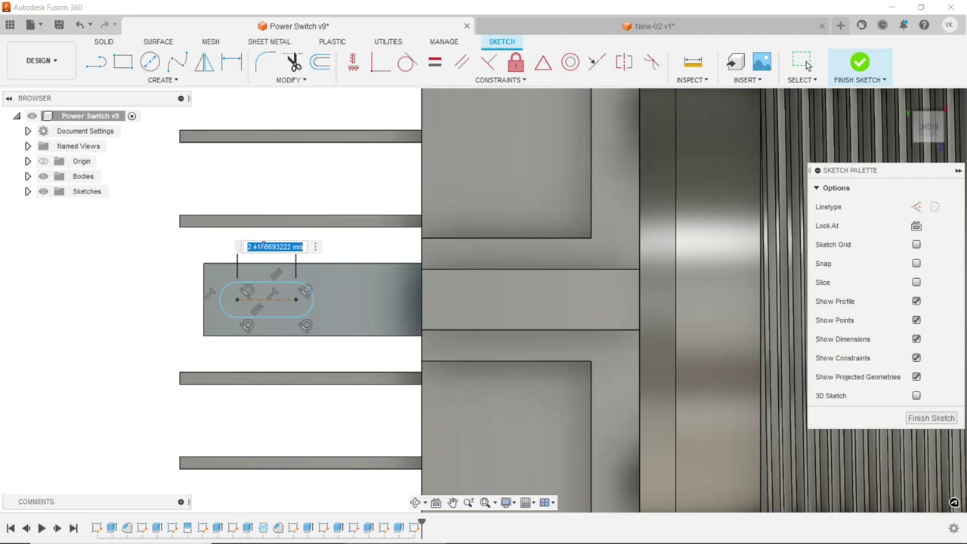
type("2")
key("Return")
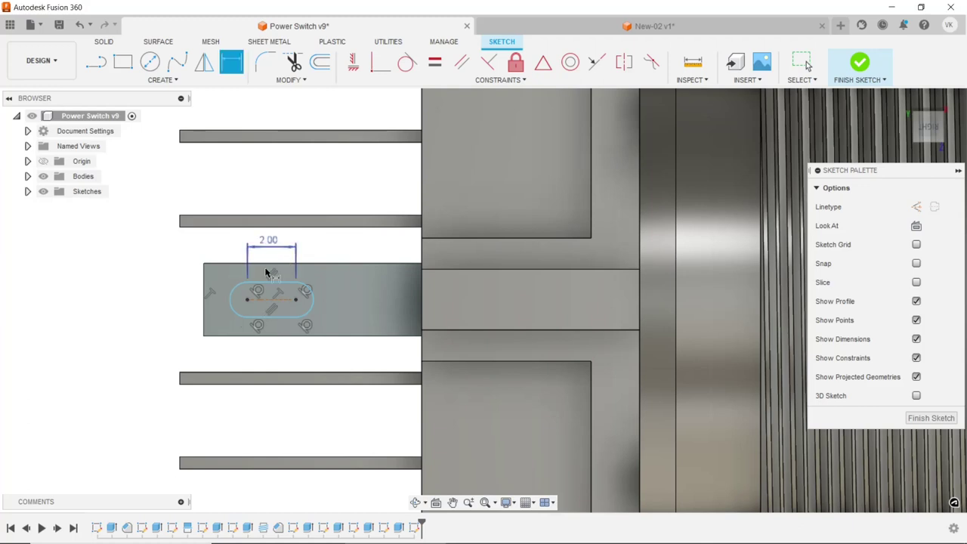
left_click(257, 285)
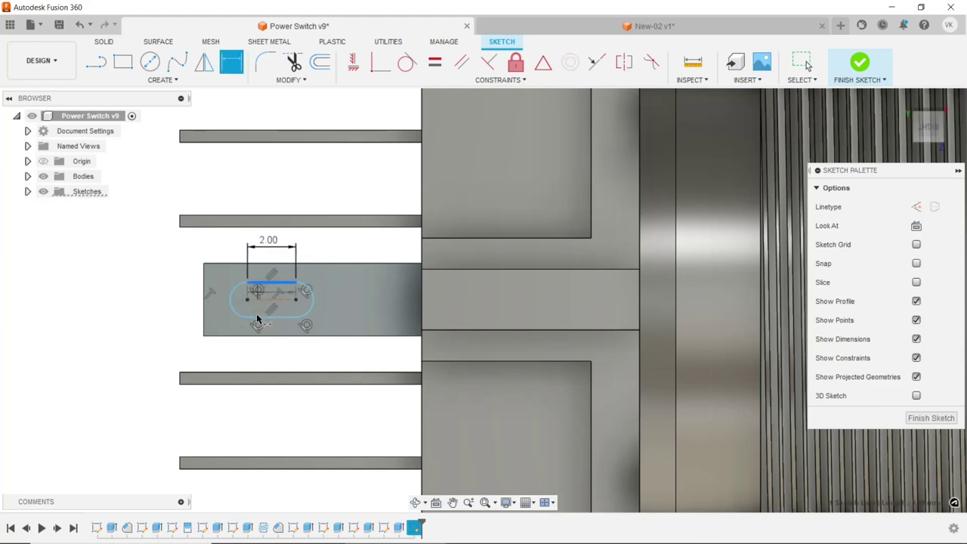
left_click(257, 318)
left_click(184, 309)
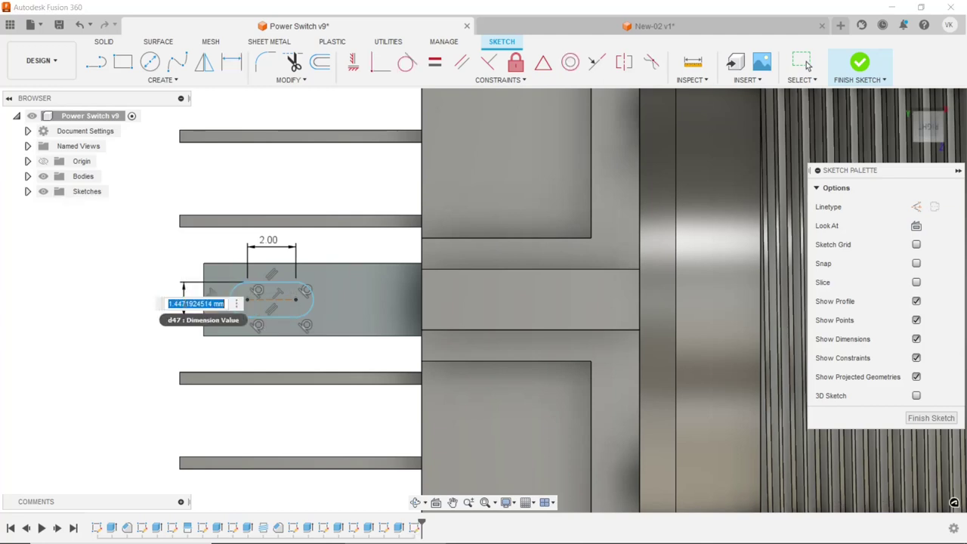
type("1.5")
key("Return")
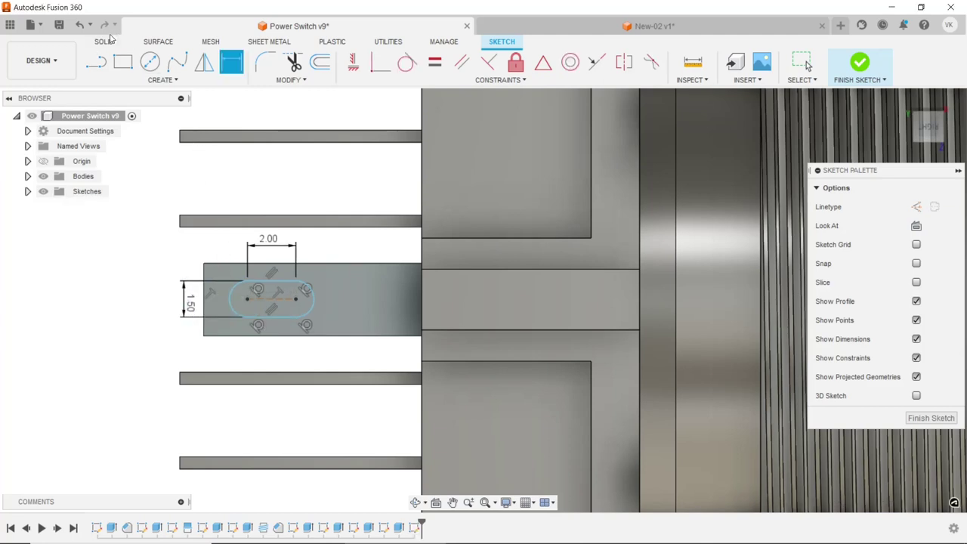
left_click(104, 41)
left_click(124, 62)
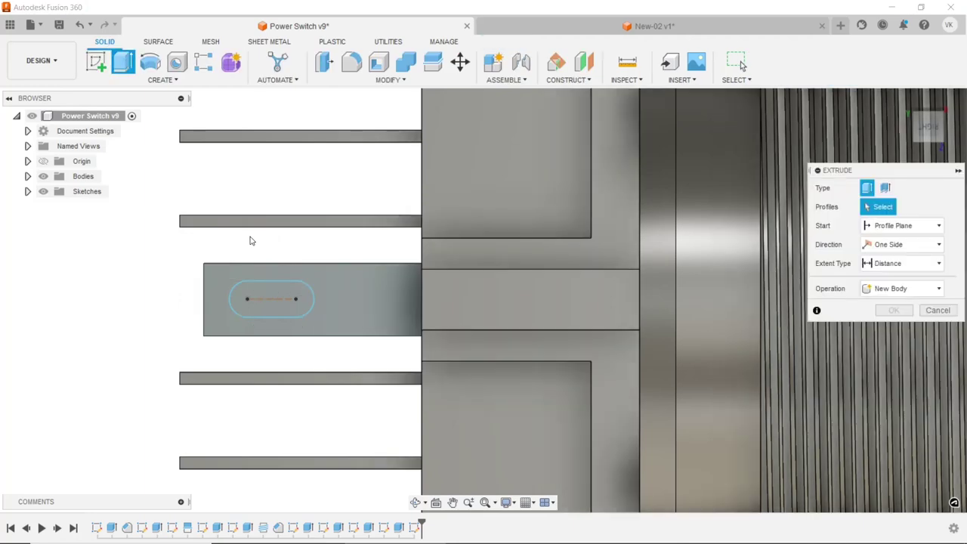
- Cut the slot profile 2 mm into the tab and save the design as Power Switch v10
left_click(278, 304)
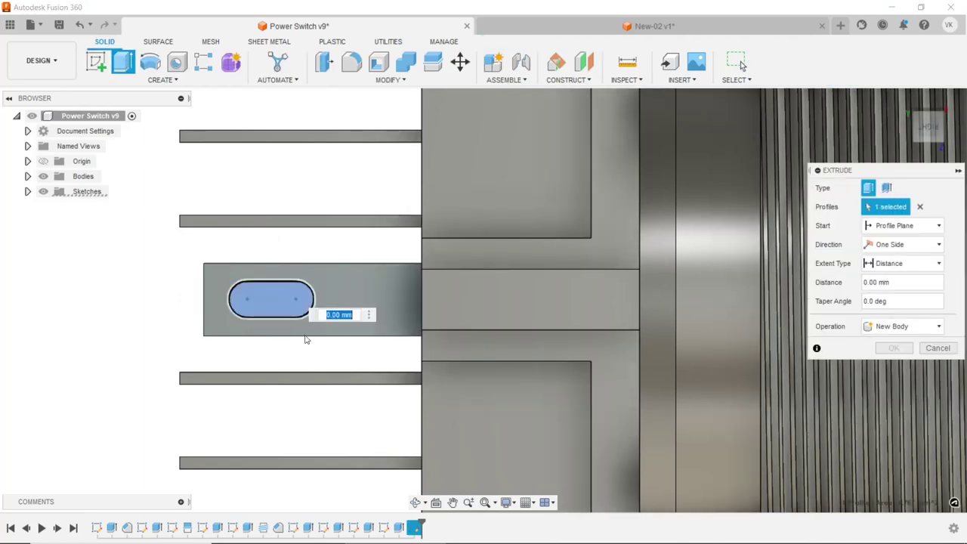
left_click(415, 502)
mouse_move(382, 317)
left_mouse_down()
mouse_move(376, 346)
mouse_move(337, 331)
left_mouse_up()
right_click(257, 273)
left_click(175, 320)
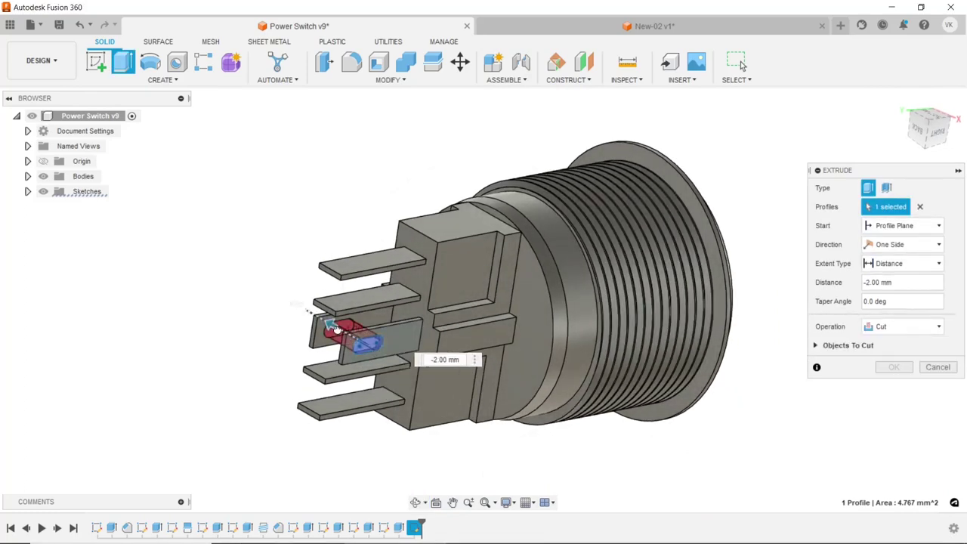
left_click(909, 369)
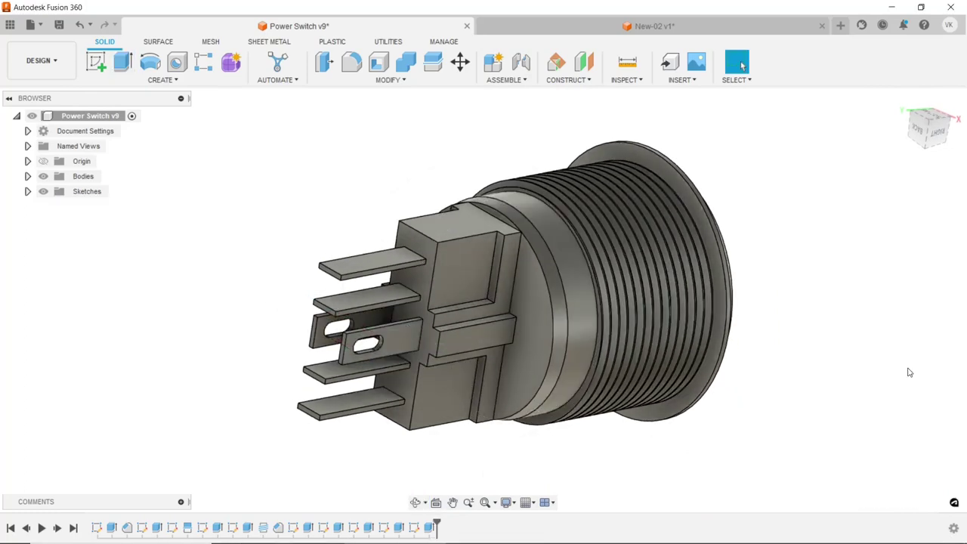
scroll(419, 352, "down", 2)
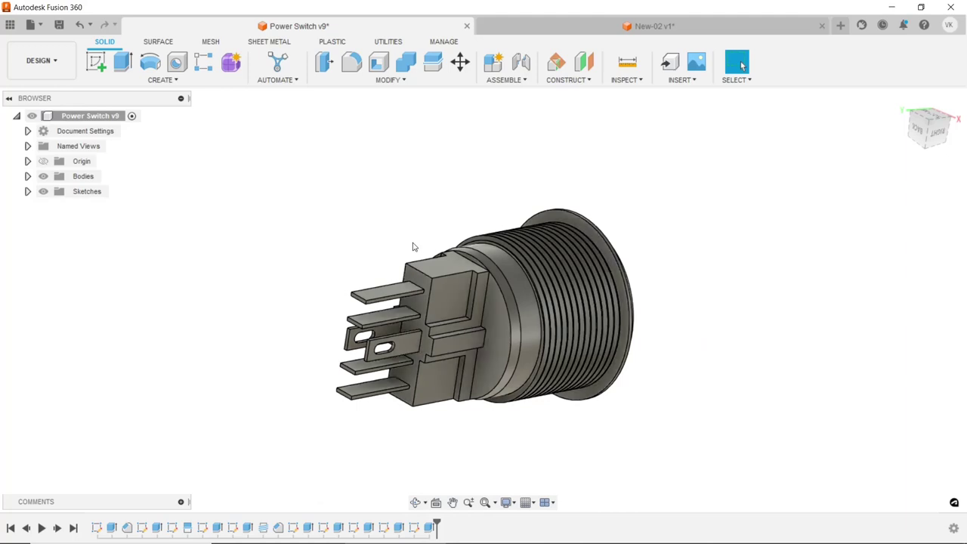
key("ctrl+s")
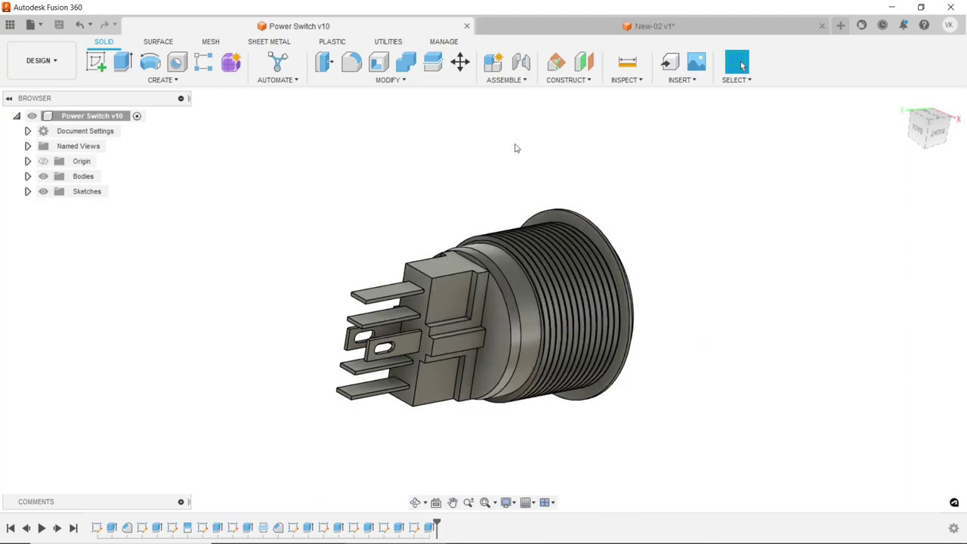
- Chamfer the left tab's end face with two distances, 0.1 mm and 0.75 mm
left_click(393, 79)
left_click(389, 125)
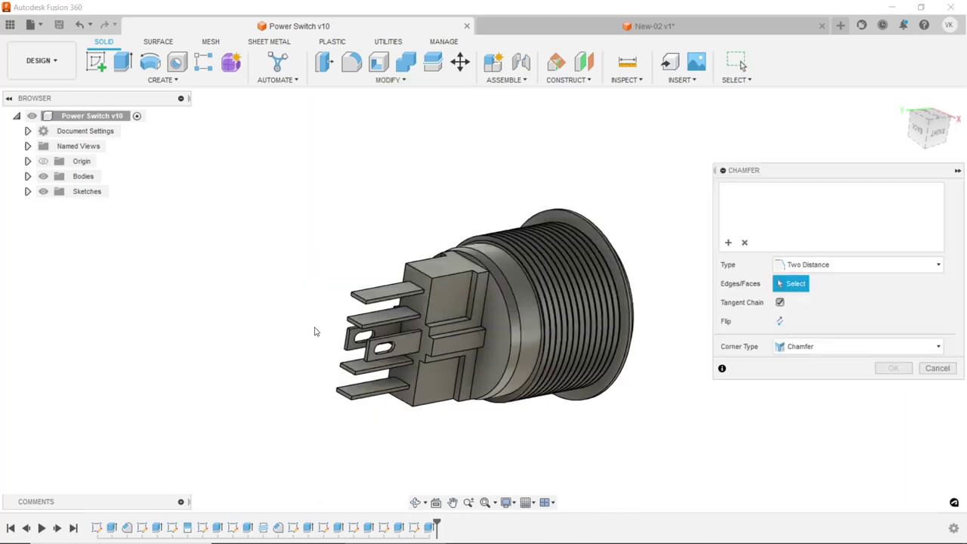
scroll(363, 330, "up", 3)
scroll(363, 330, "up", 3)
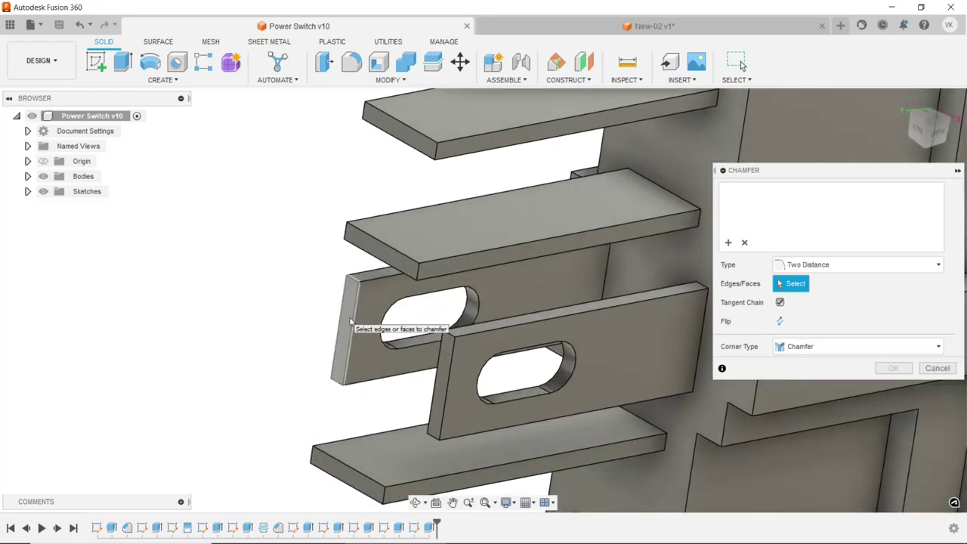
left_click(346, 321)
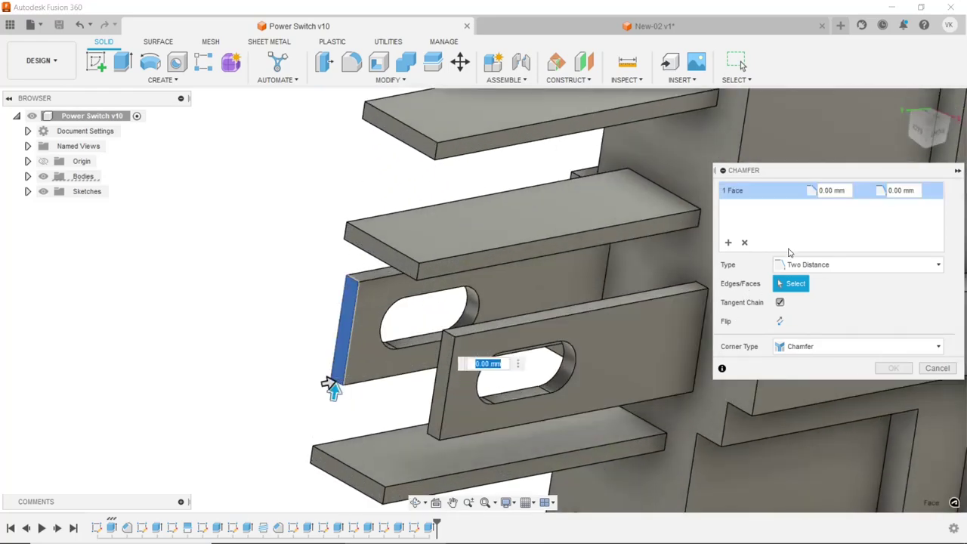
left_click(847, 192)
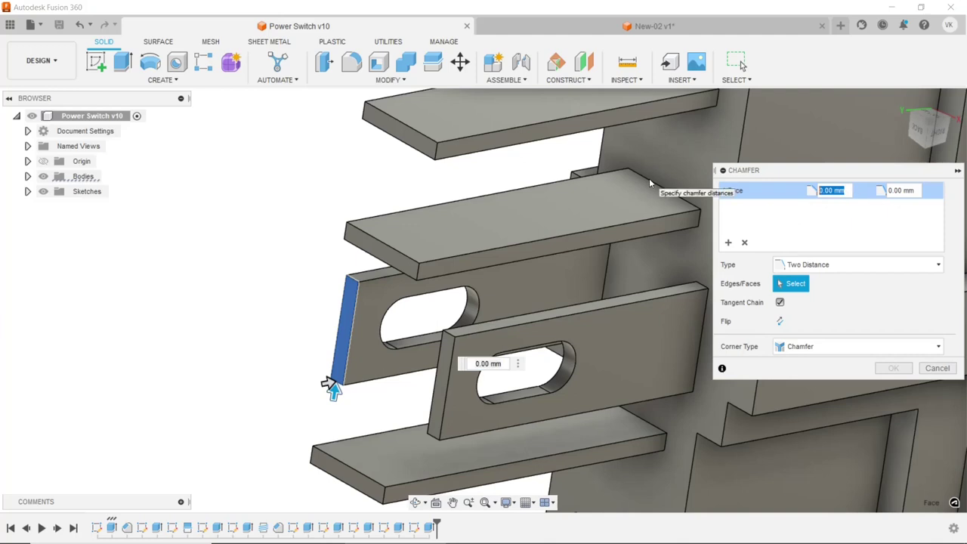
type("0.1")
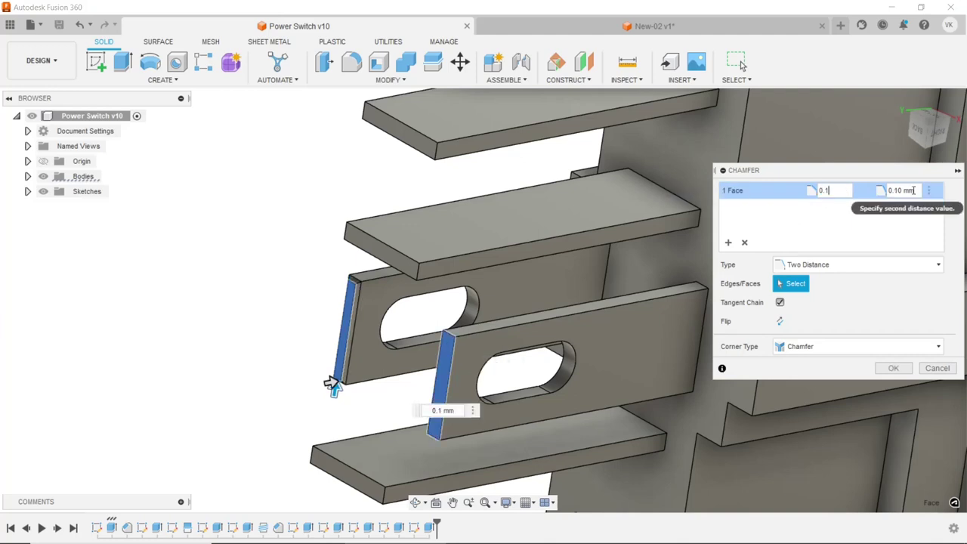
key("Tab")
type("1")
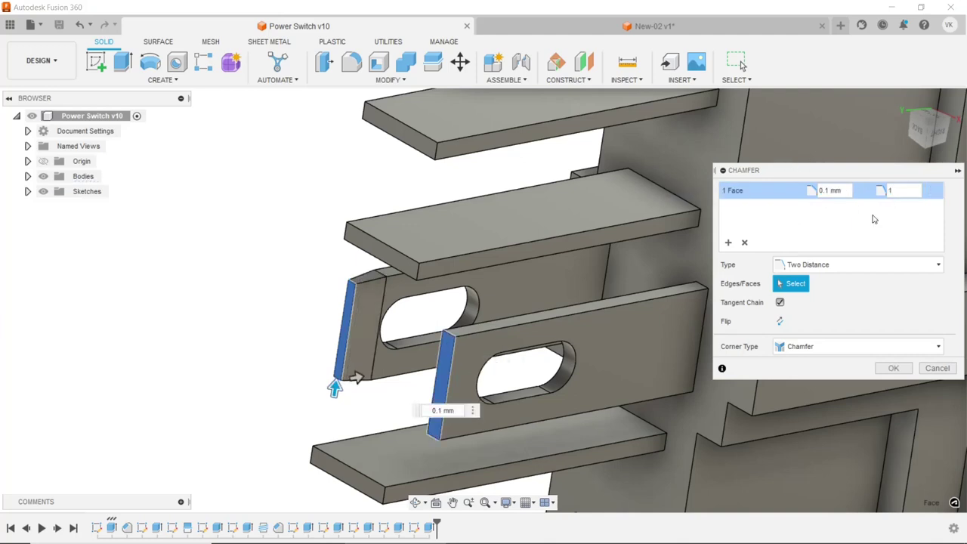
left_click_drag(894, 190, 860, 190)
type("0.75")
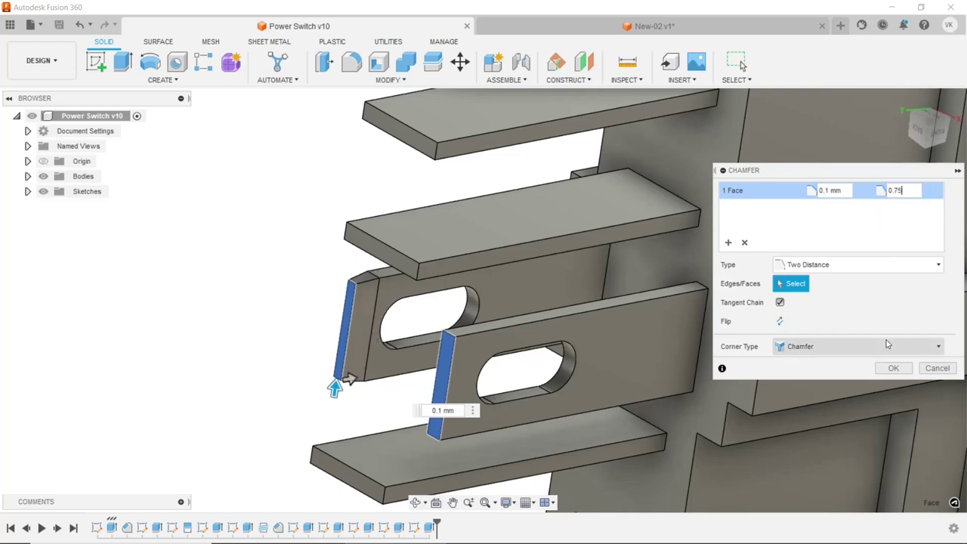
left_click(891, 368)
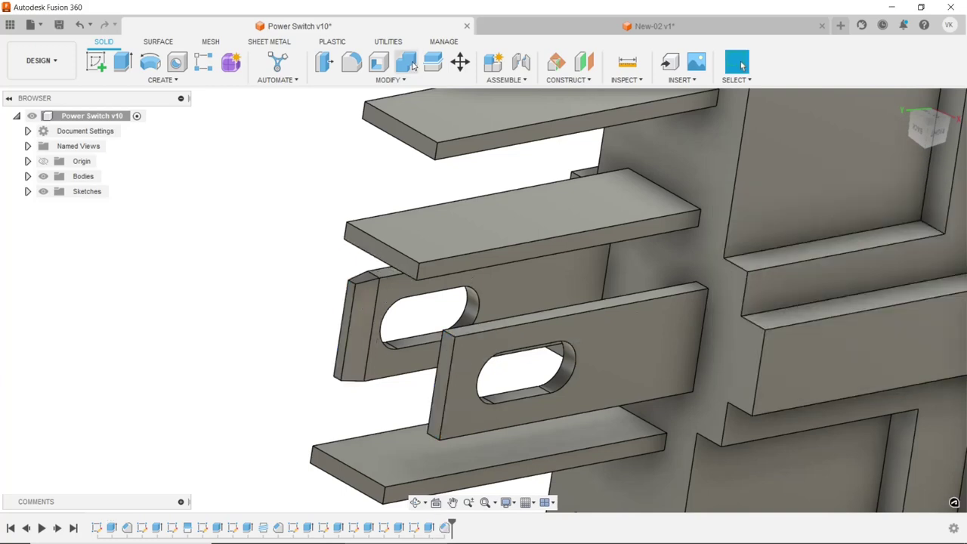
- Begin a second chamfer and select the right tab's end face
left_click(391, 80)
left_click(379, 146)
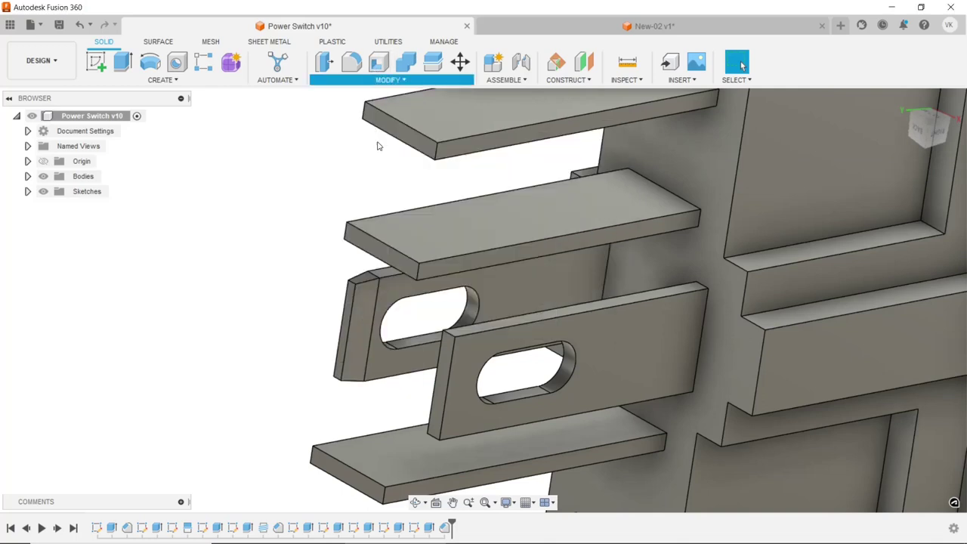
left_click(452, 344)
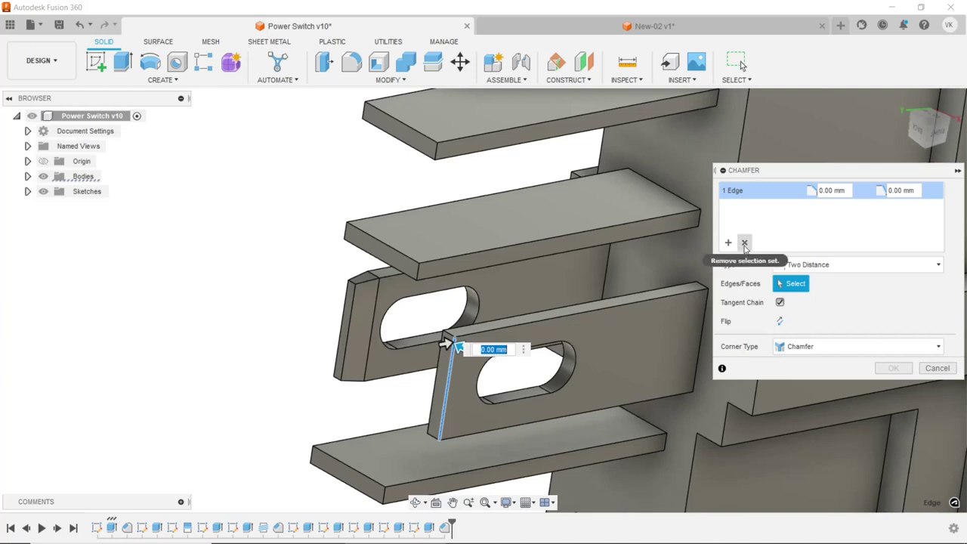
left_click(745, 243)
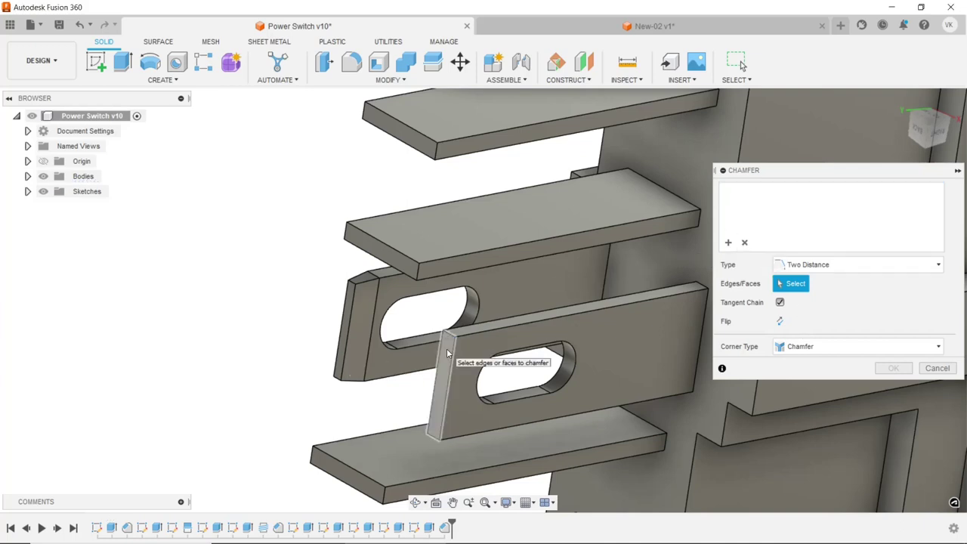
left_click(444, 361)
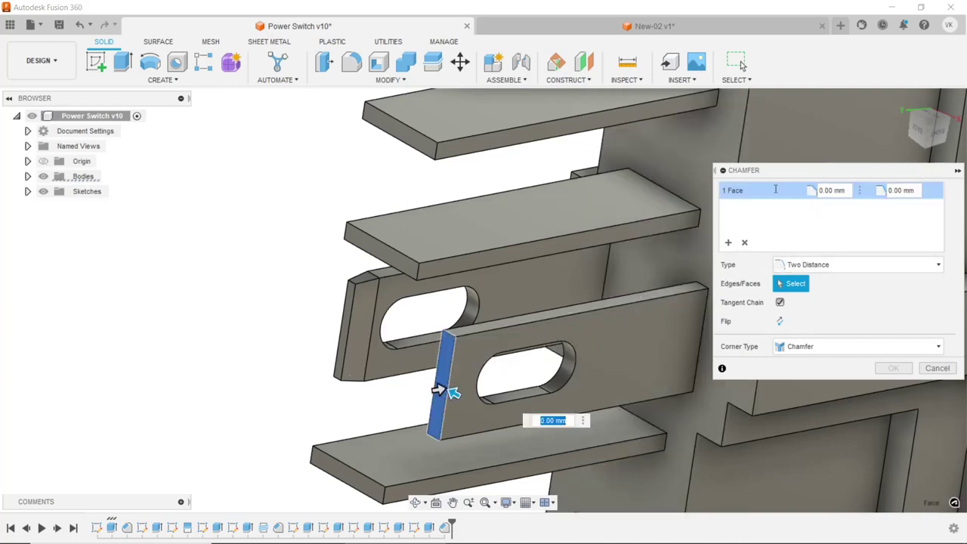
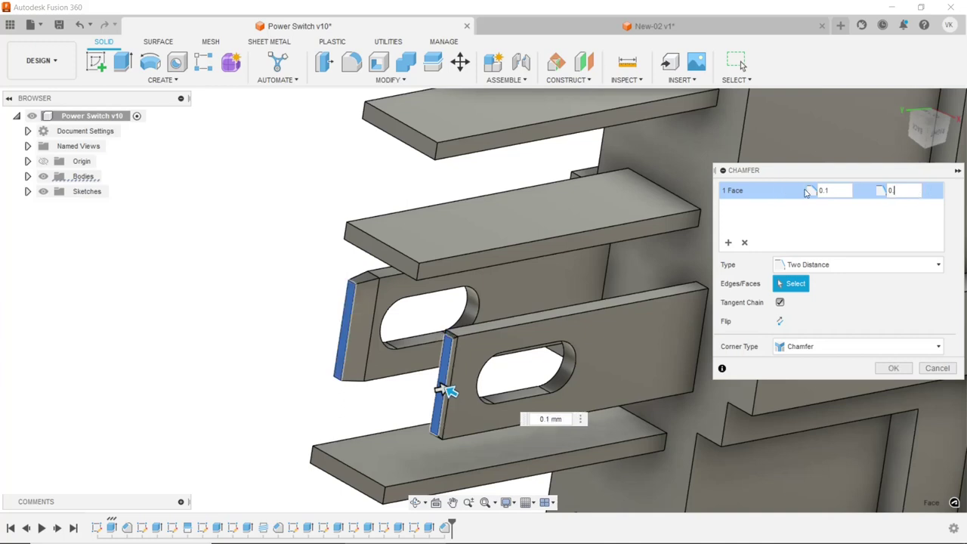
- Commit the 0.1 mm by 0.75 mm chamfer on the slotted pin ends and zoom out to the whole switch
left_click(892, 368)
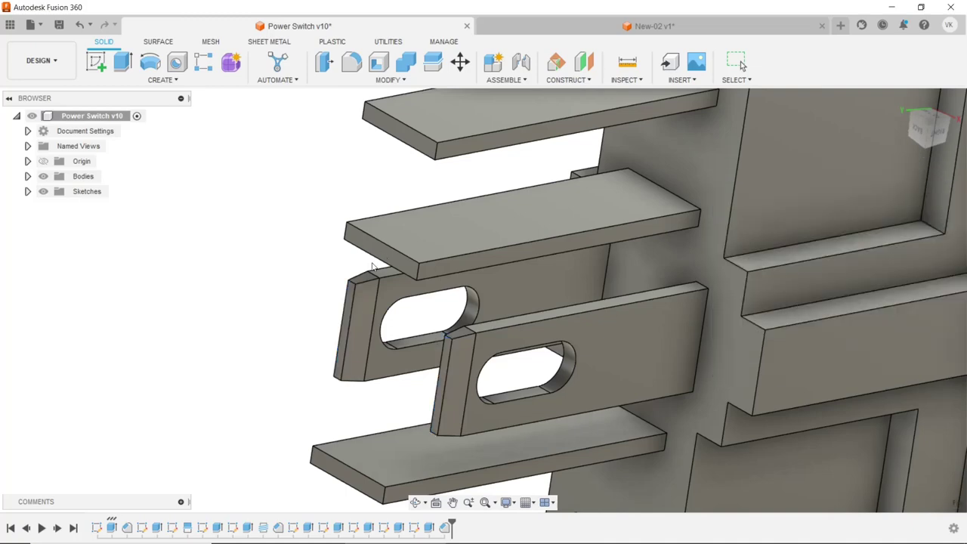
scroll(373, 266, "down", 3)
scroll(373, 266, "down", 2)
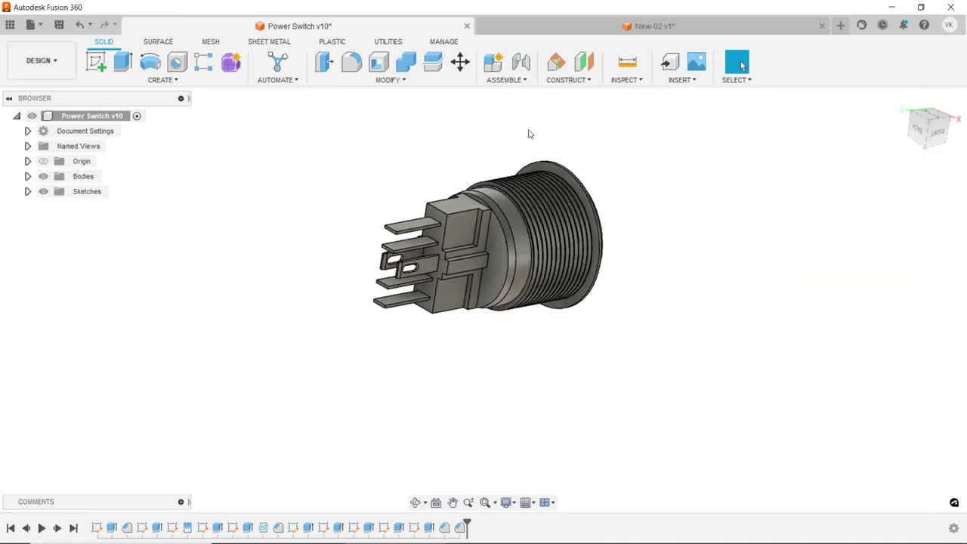
- Save the design as version 11 and start a sketch on the middle pin's face
key("ctrl+s")
scroll(355, 261, "up", 3)
scroll(356, 261, "up", 2)
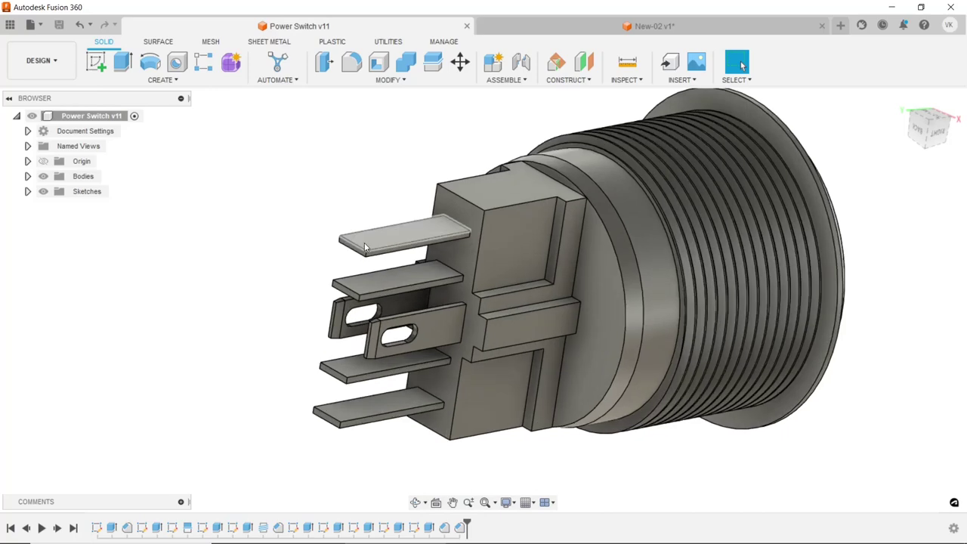
left_click(405, 234)
left_click(96, 62)
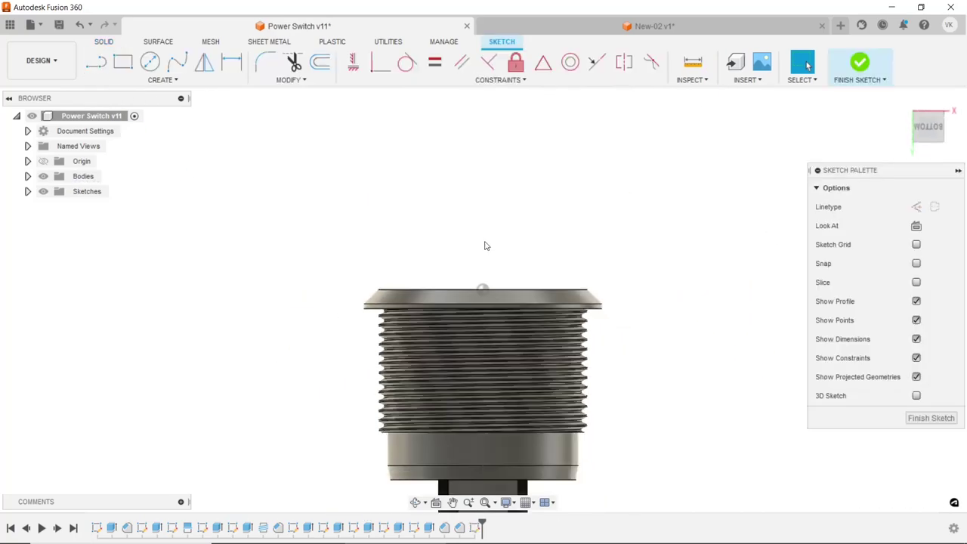
scroll(512, 424, "up", 2)
scroll(492, 381, "up", 2)
scroll(453, 363, "up", 2)
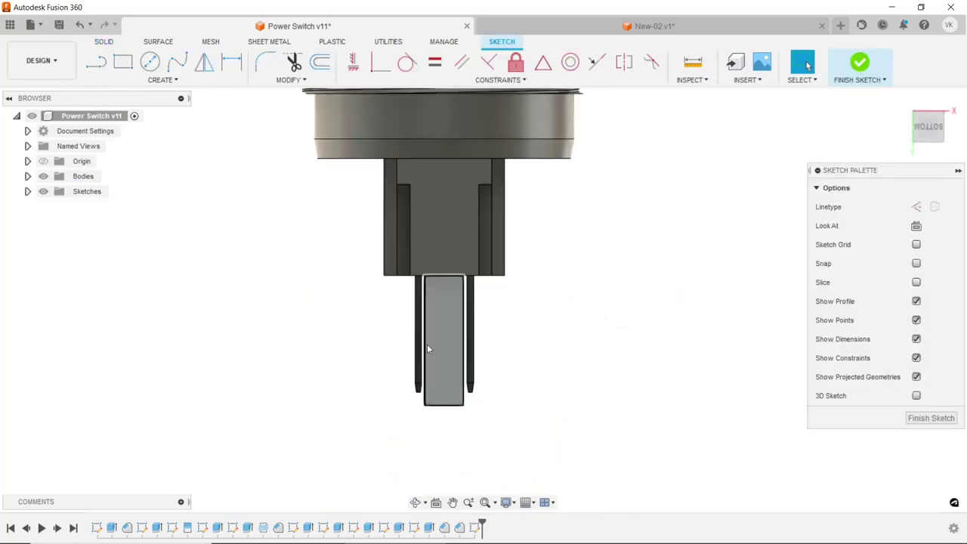
scroll(460, 343, "up", 1)
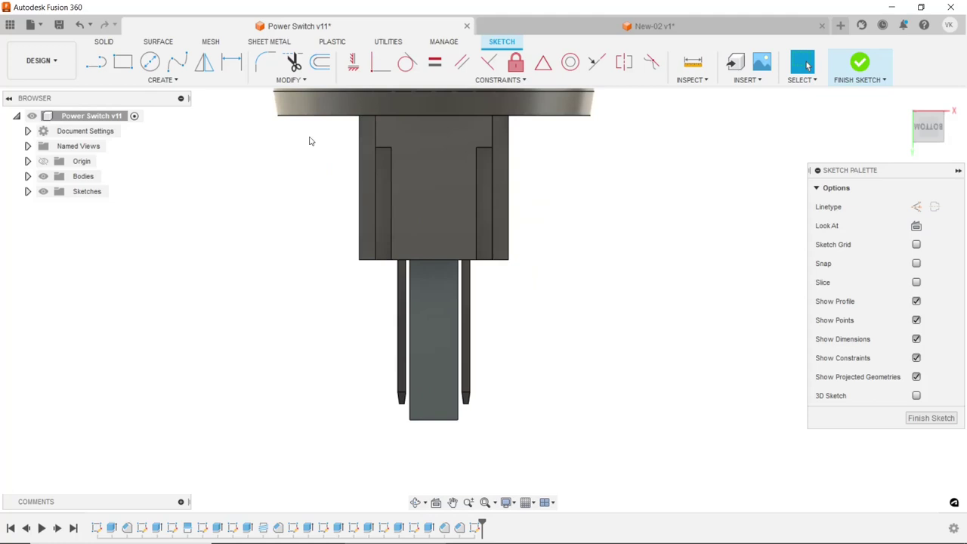
- Draw a center-to-center slot near the pin tip and drag it higher up the pin
left_click(176, 80)
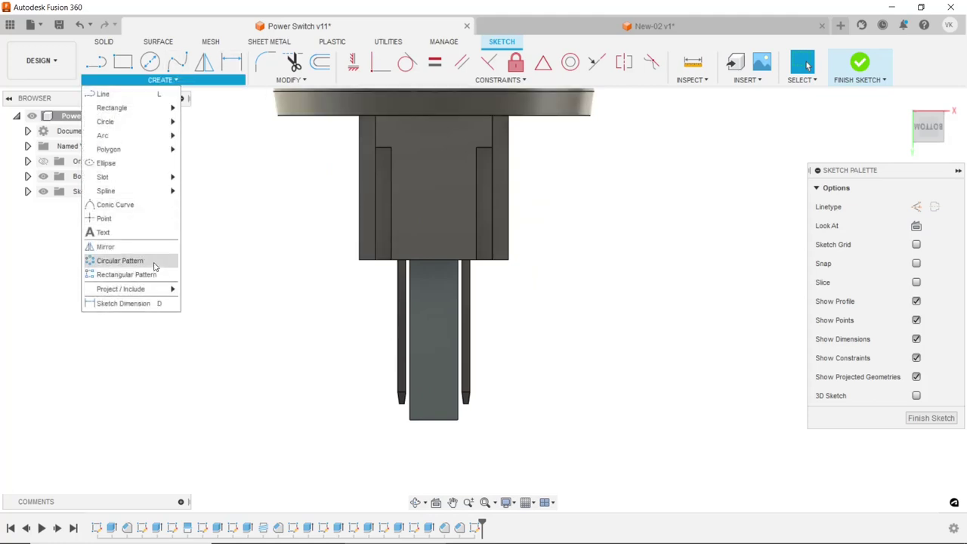
mouse_move(103, 177)
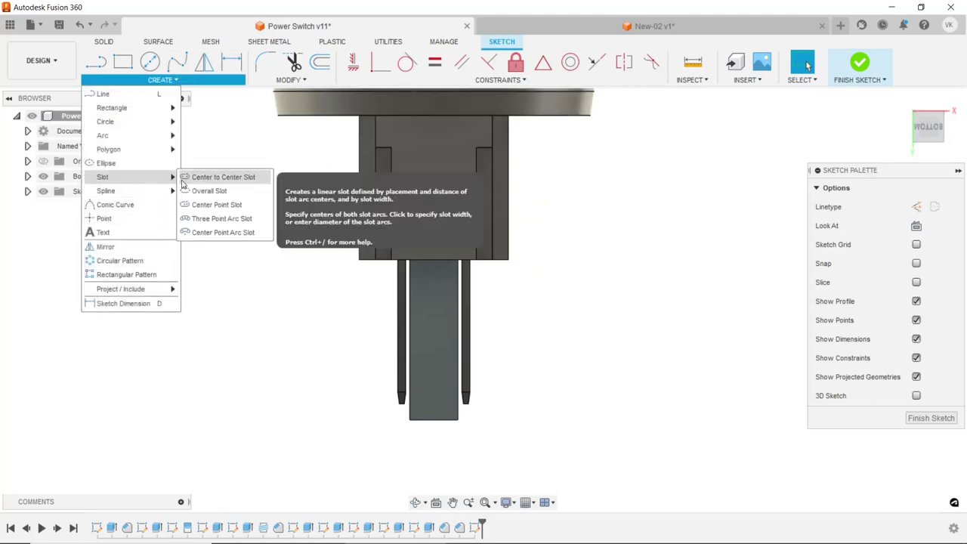
left_click(195, 178)
scroll(410, 342, "up", 2)
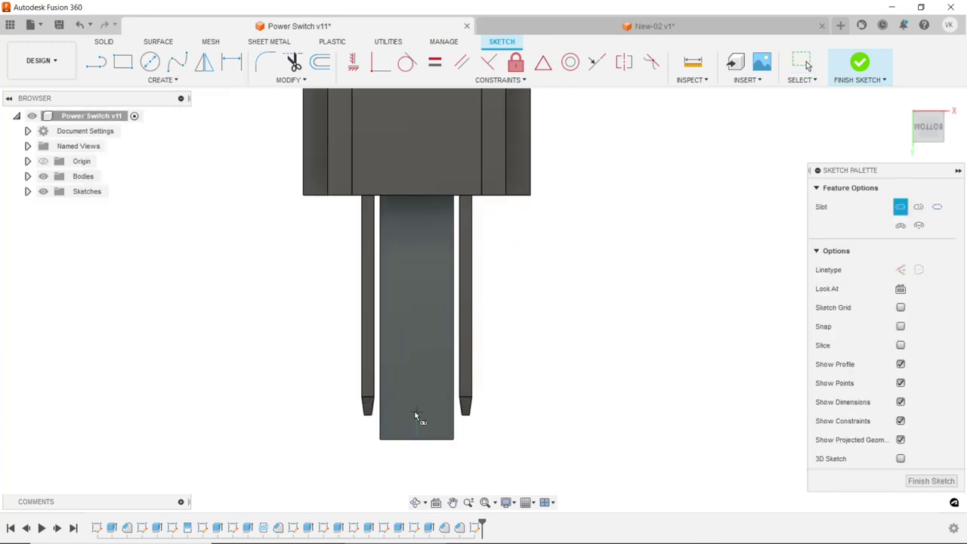
left_click(415, 400)
left_click(415, 352)
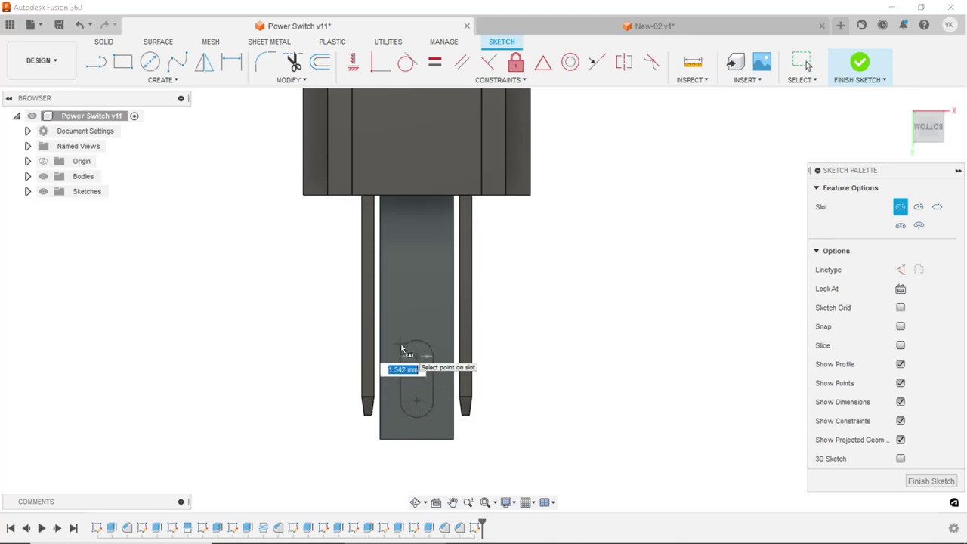
left_click(402, 349)
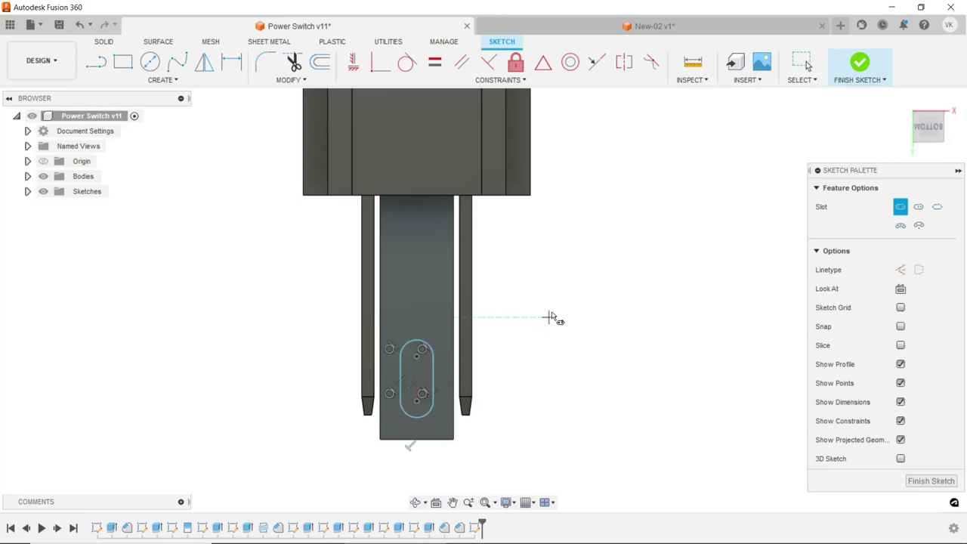
right_click(552, 317)
left_click(579, 310)
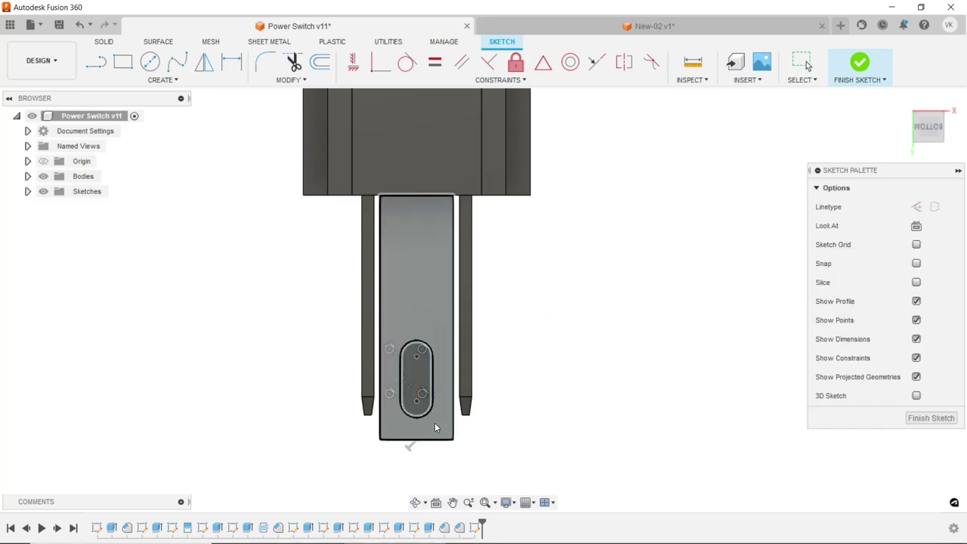
scroll(435, 428, "up", 3)
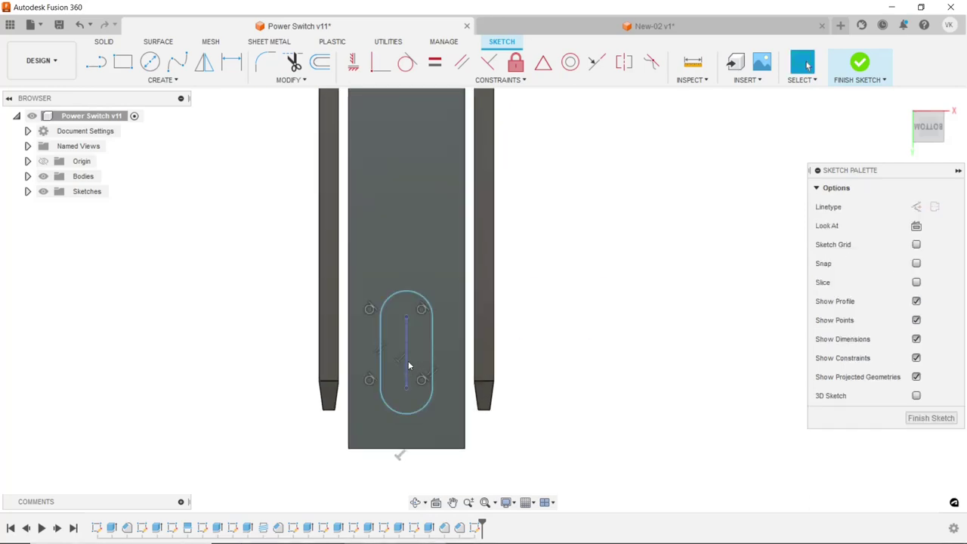
left_click_drag(408, 366, 407, 349)
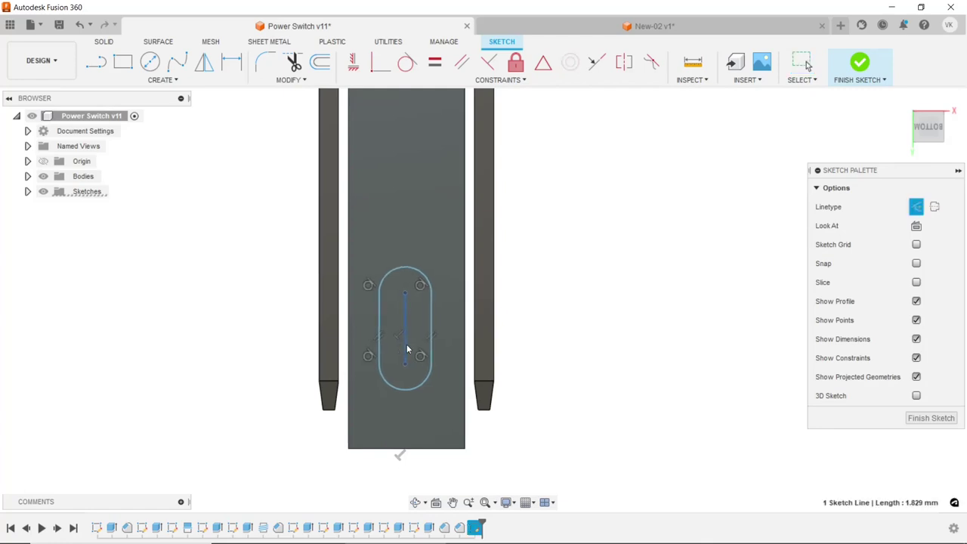
- Dimension the slot's centre line to 2.00 mm
left_click(582, 327)
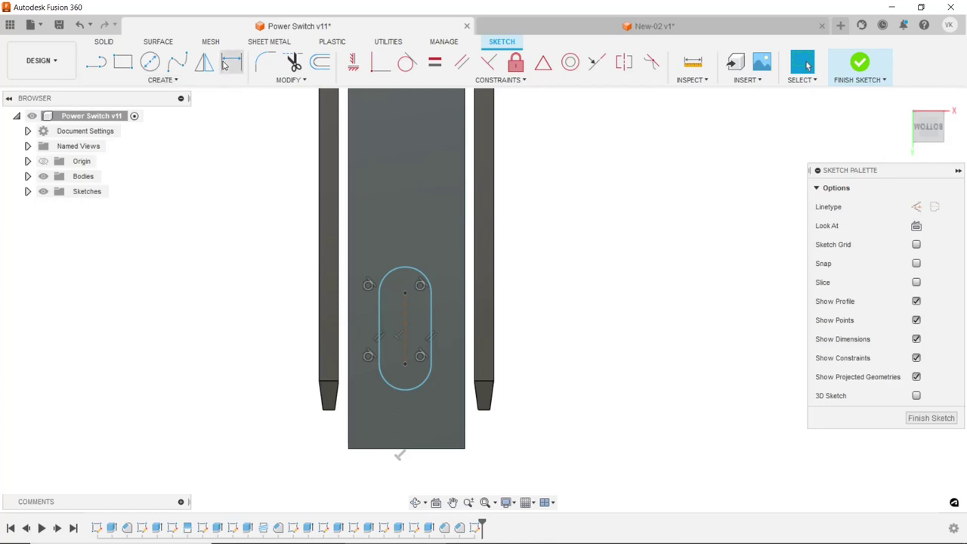
key("d")
left_click(404, 323)
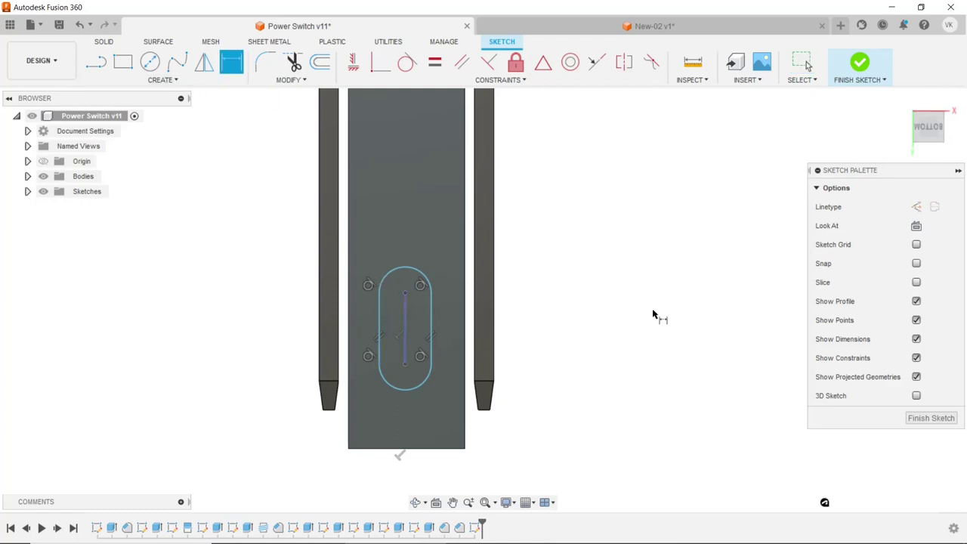
left_click(538, 318)
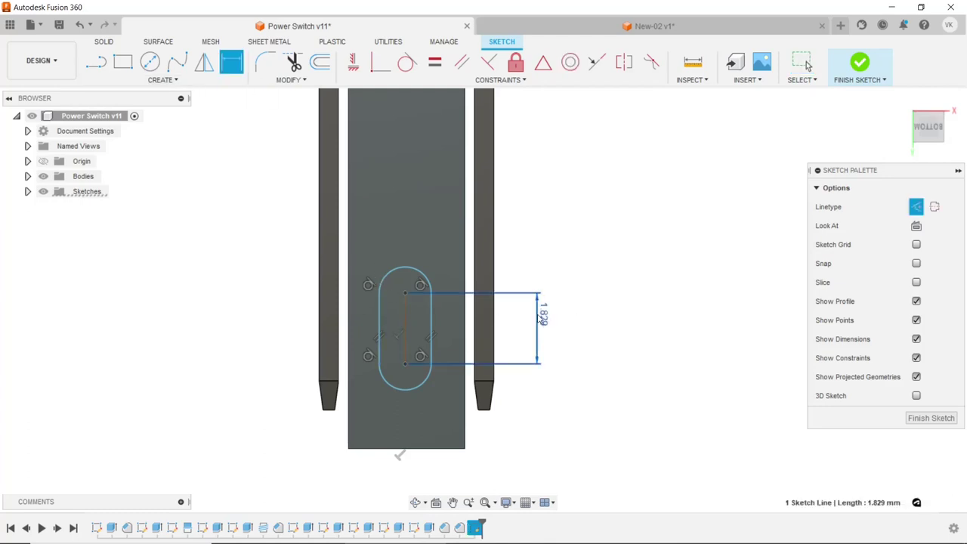
type("2")
key("Return")
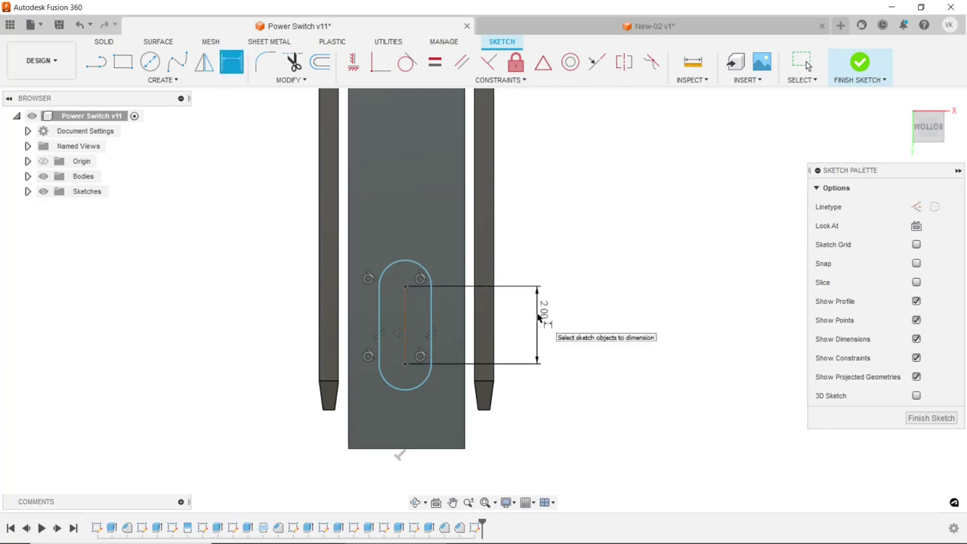
- Dimension the slot width to 1.50 mm and nudge the slot slightly right
left_click(431, 324)
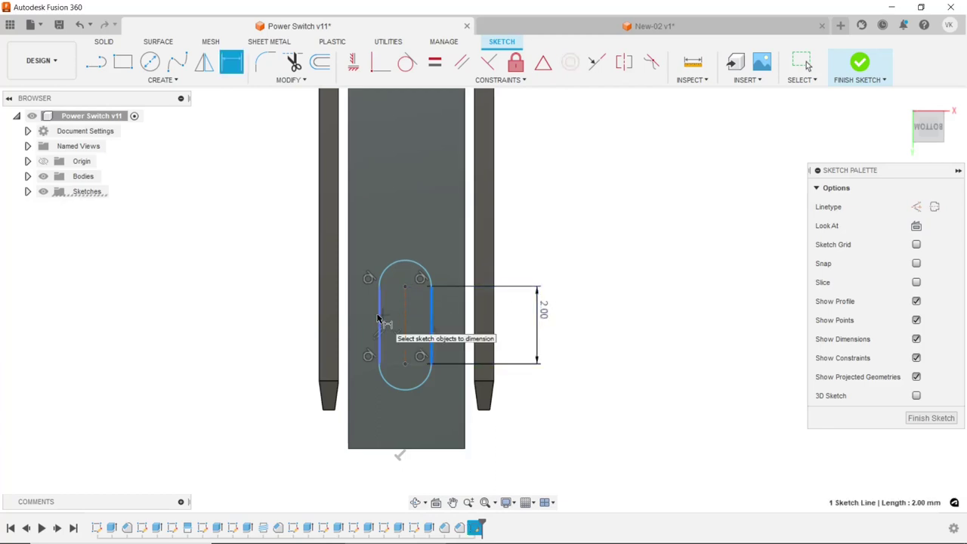
left_click(422, 266)
left_click(408, 243)
type("1")
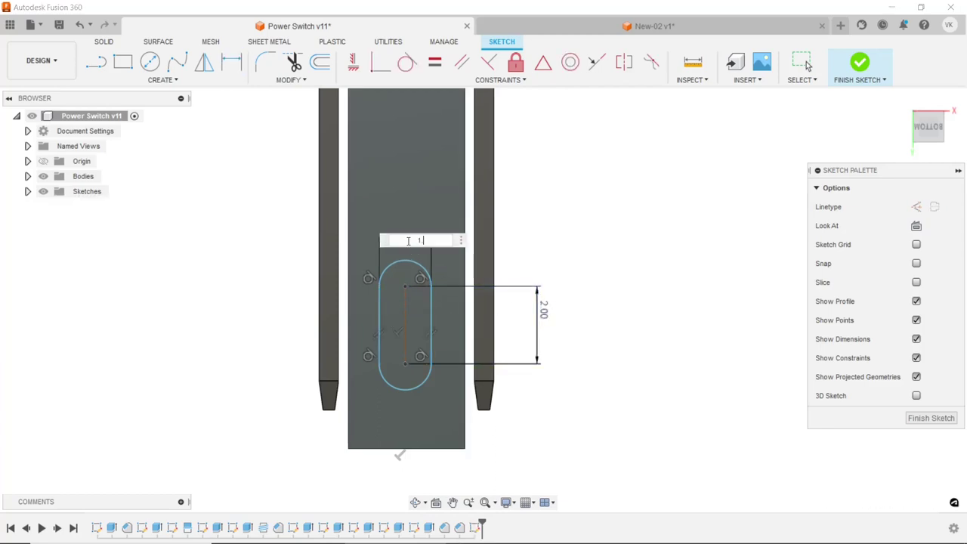
type(".5")
key("Return")
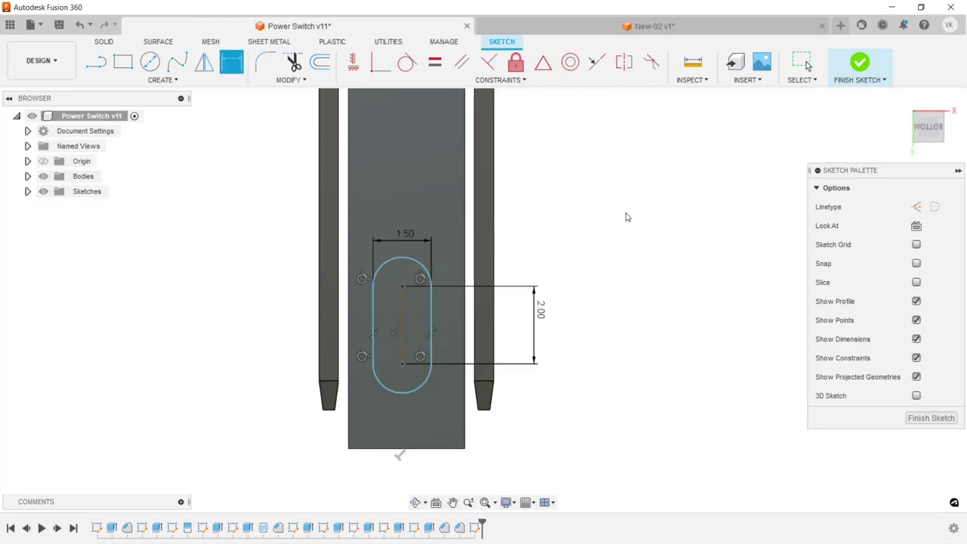
right_click(626, 217)
key("Escape")
key("Escape")
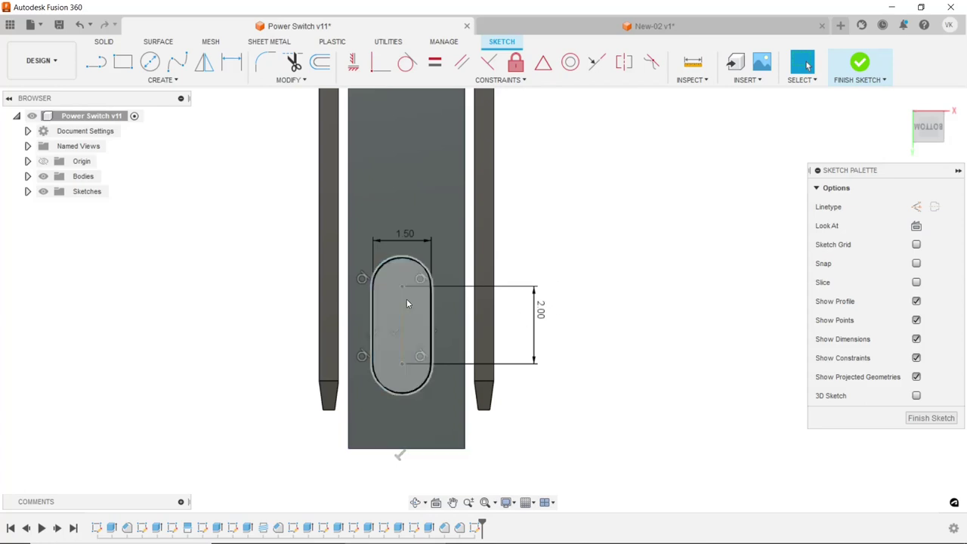
left_click_drag(402, 308, 408, 308)
left_click(552, 233)
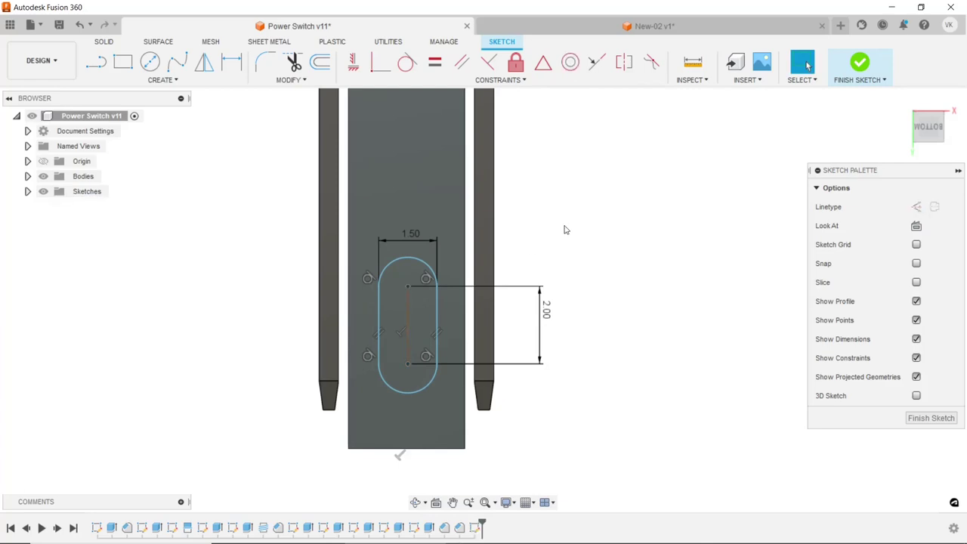
- Finish the sketch and extrude-cut the slot 15 mm through all four terminal tabs
left_click(104, 42)
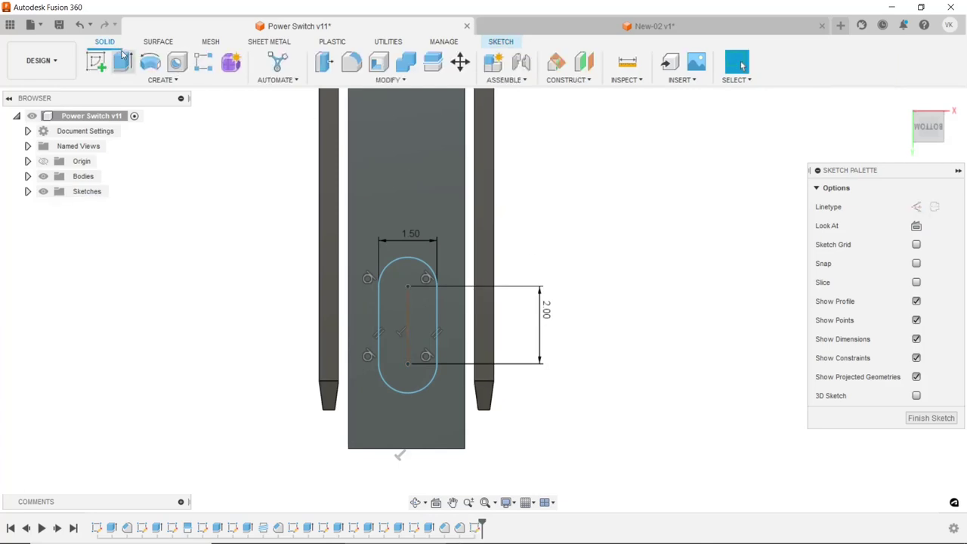
left_click(122, 62)
left_click(392, 271)
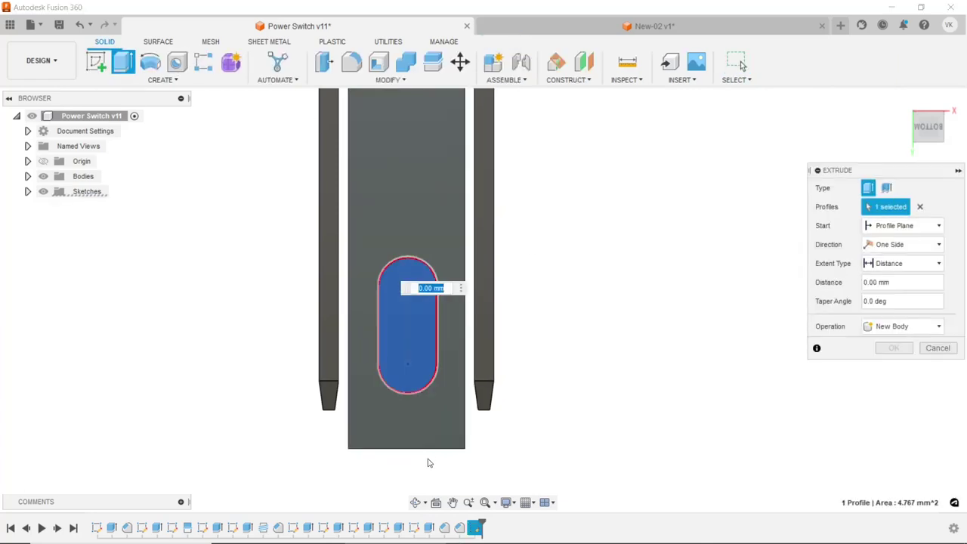
left_click(415, 503)
left_click_drag(501, 298, 548, 300)
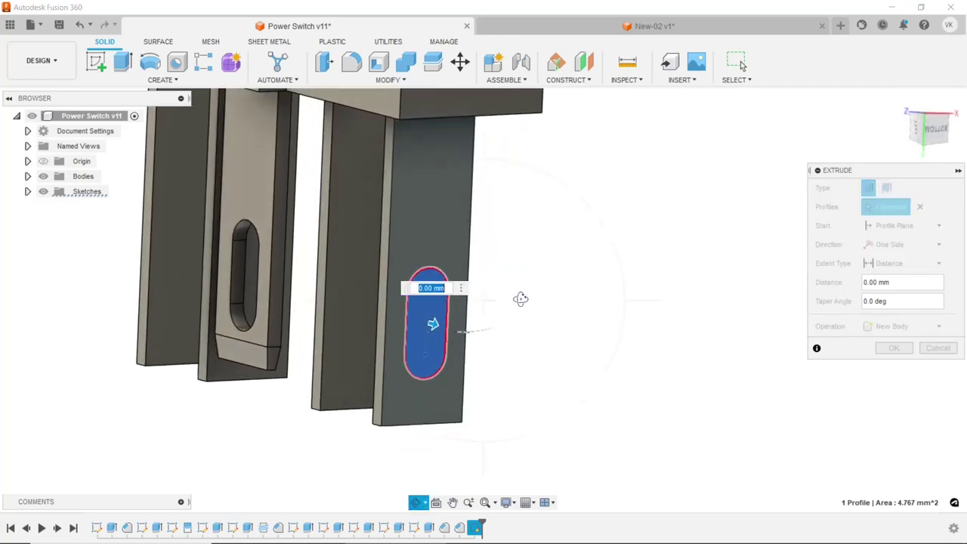
right_click(550, 295)
key("Escape")
scroll(479, 321, "down", 3)
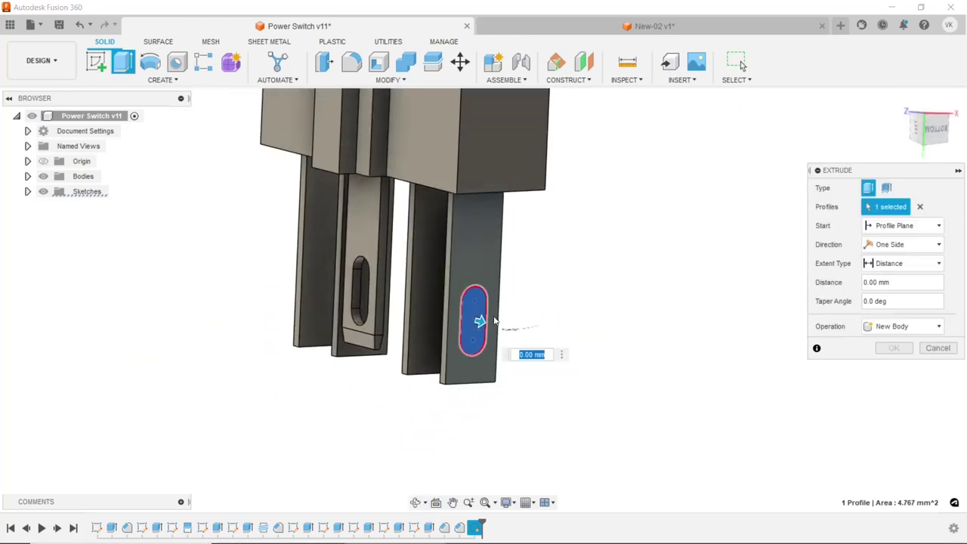
left_click_drag(479, 320, 295, 276)
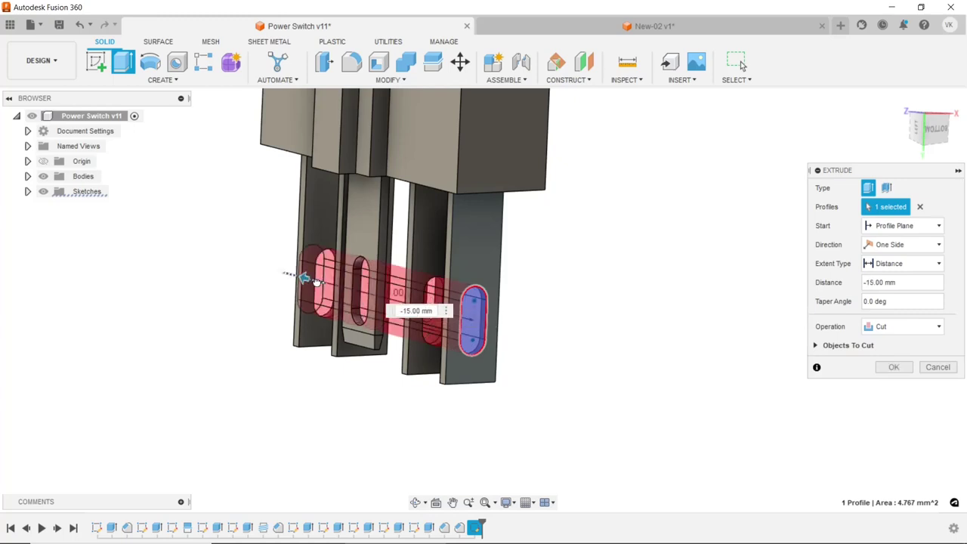
left_click(878, 370)
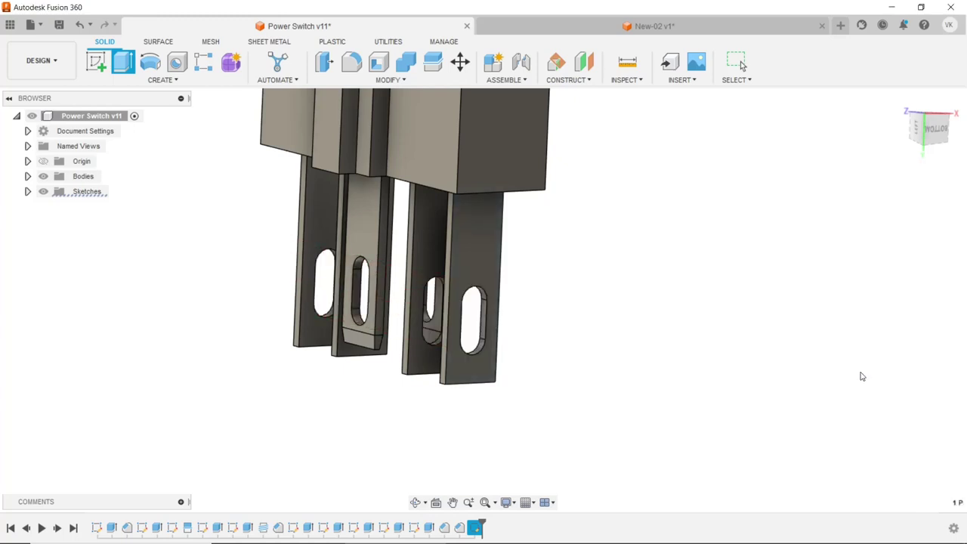
- Save the design as version 12
scroll(517, 415, "down", 2)
scroll(517, 416, "down", 2)
scroll(518, 415, "down", 2)
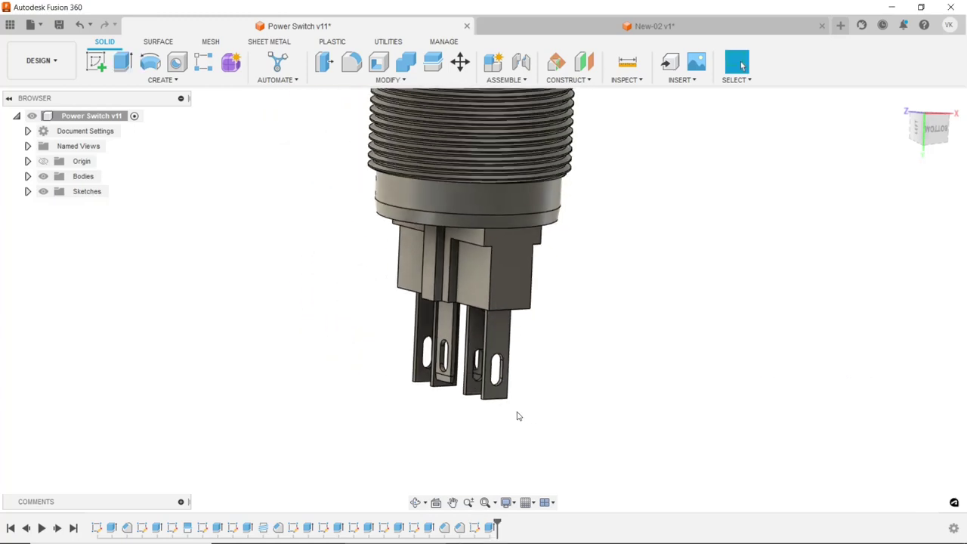
scroll(532, 367, "down", 2)
scroll(567, 302, "up", 2)
key("ctrl+s")
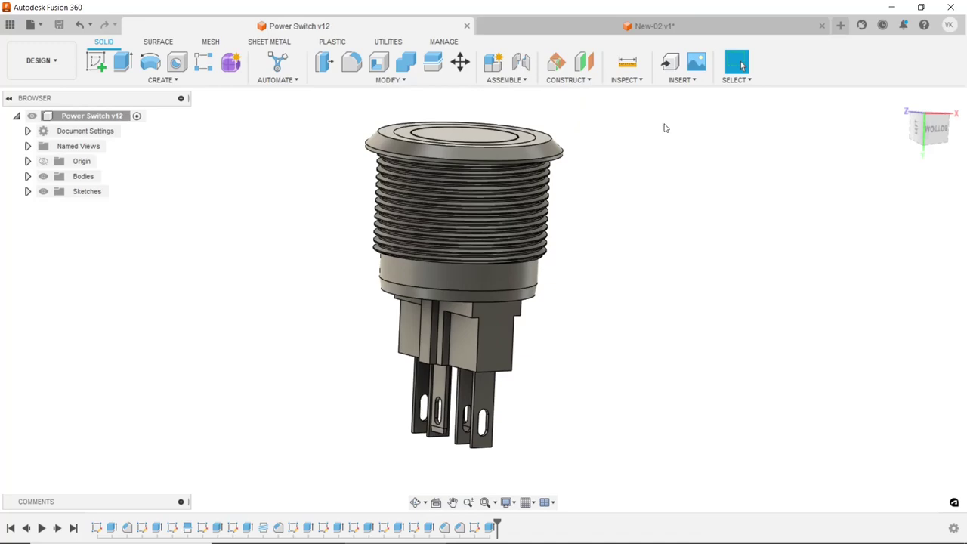
- Orbit the switch to its underside and zoom in on the terminal pins
left_click(416, 503)
mouse_move(416, 453)
left_mouse_down()
mouse_move(408, 281)
mouse_move(389, 348)
left_mouse_up()
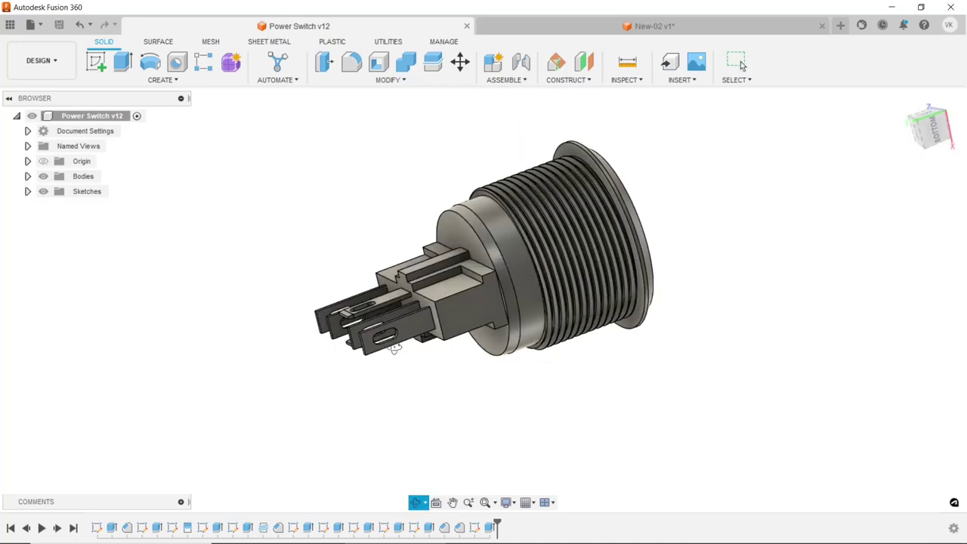
right_click(287, 260)
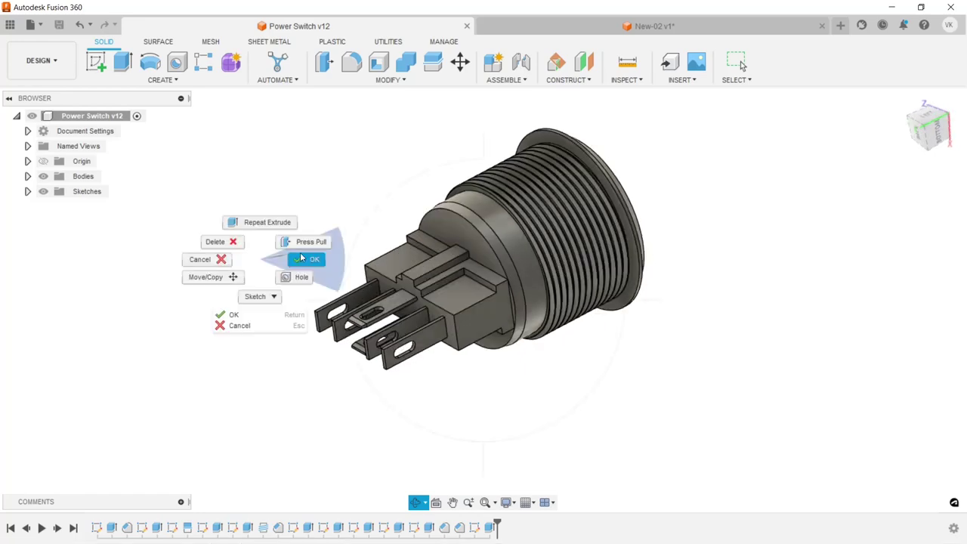
left_click(300, 254)
scroll(379, 374, "up", 5)
scroll(378, 369, "up", 3)
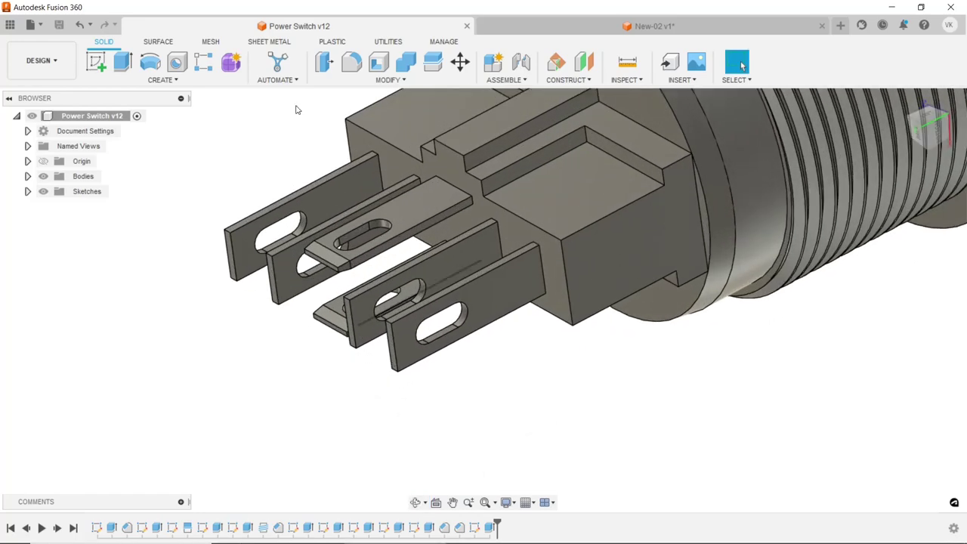
- Start a two-distance chamfer of 0.1 mm and 0.75 mm on the front pin's end face
left_click(340, 85)
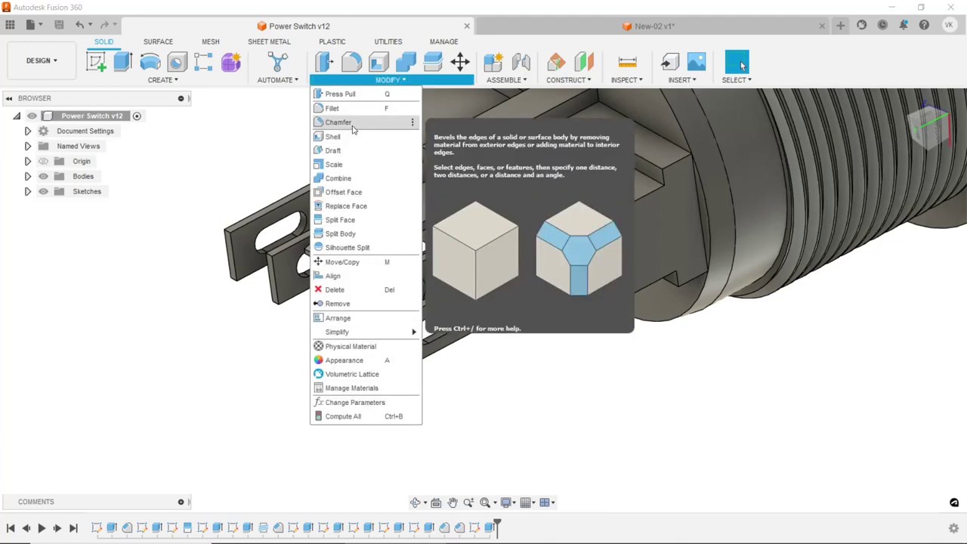
key("Escape")
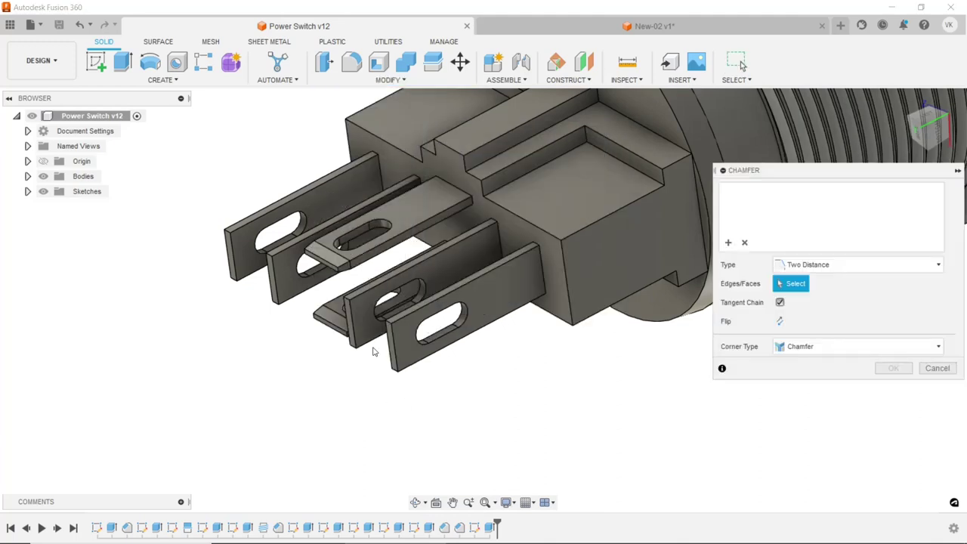
scroll(372, 351, "up", 2)
scroll(372, 350, "up", 2)
scroll(393, 333, "up", 2)
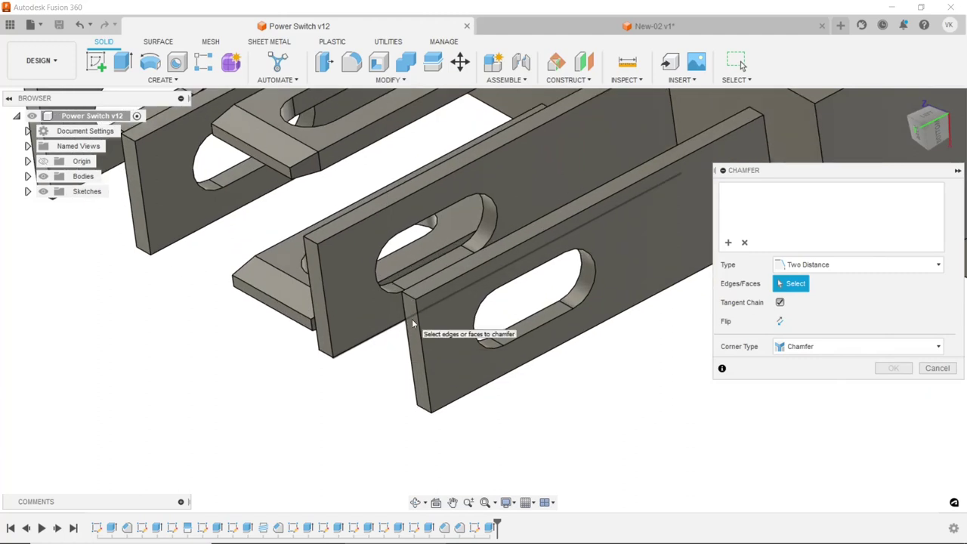
left_click(413, 329)
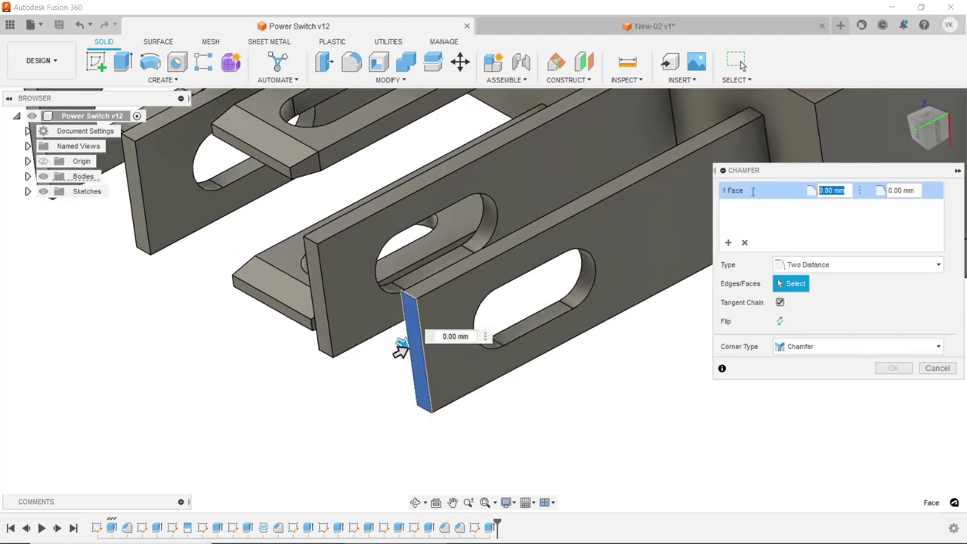
type("0.1")
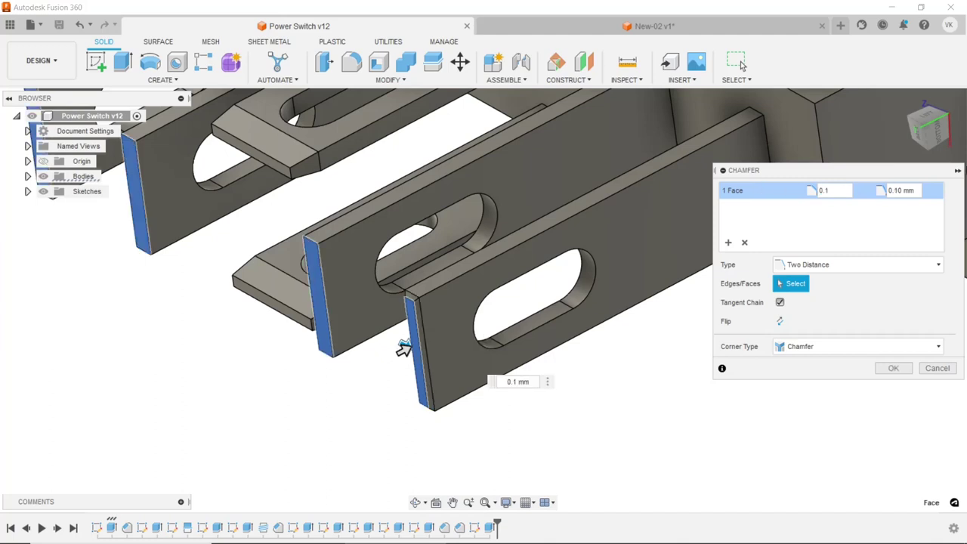
left_click(913, 194)
type("0.75")
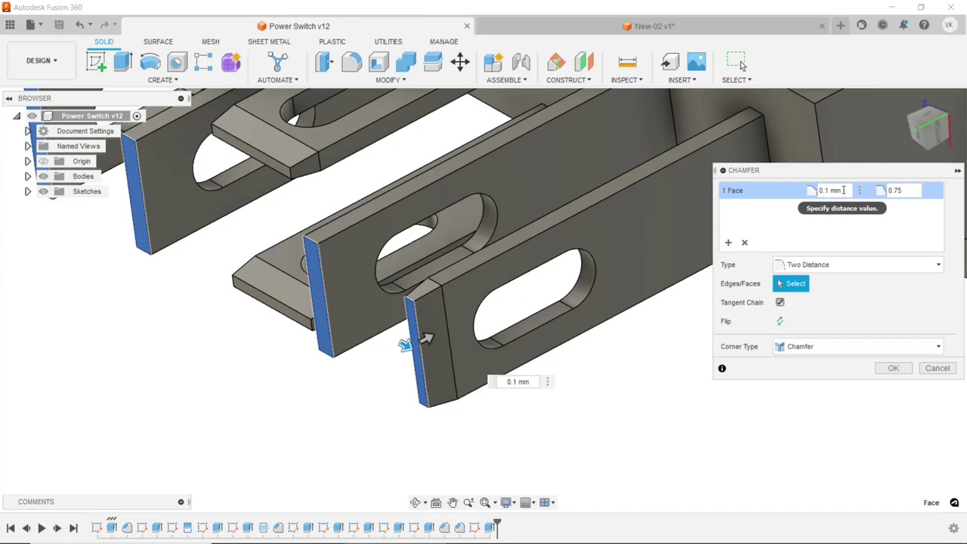
- Add the second pin's end face with 0.1 mm and 0.75 mm distances
middle_click_drag(532, 257, 566, 349, "shift")
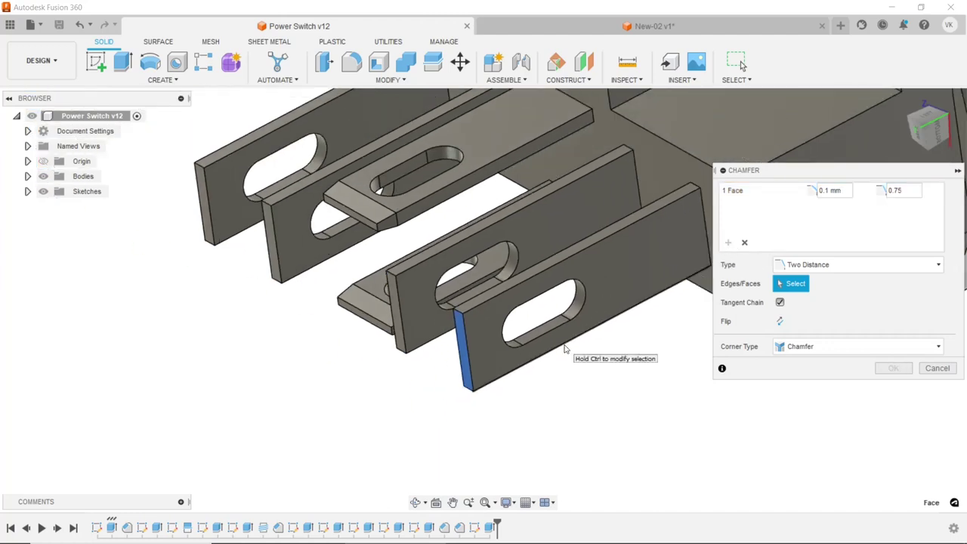
scroll(356, 259, "up", 2)
scroll(385, 273, "up", 3)
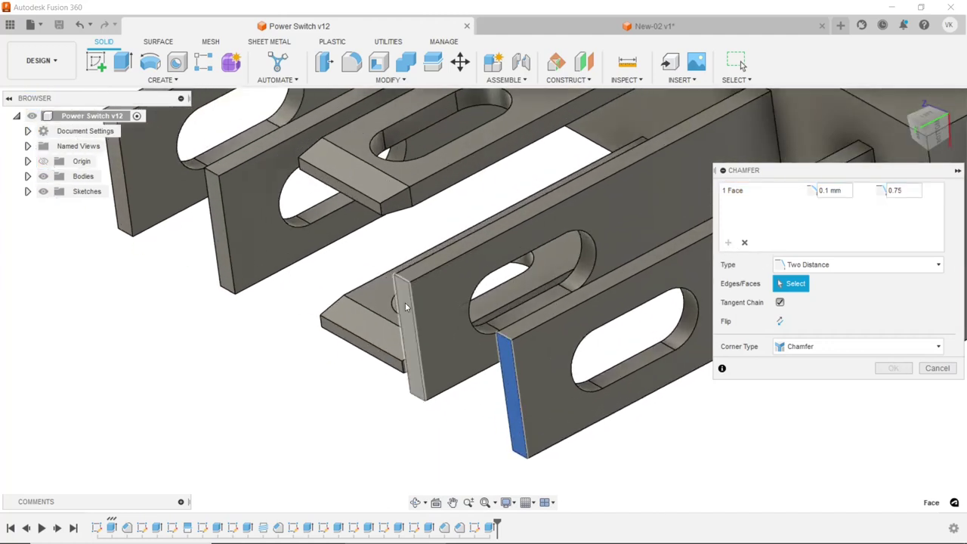
left_click(407, 302)
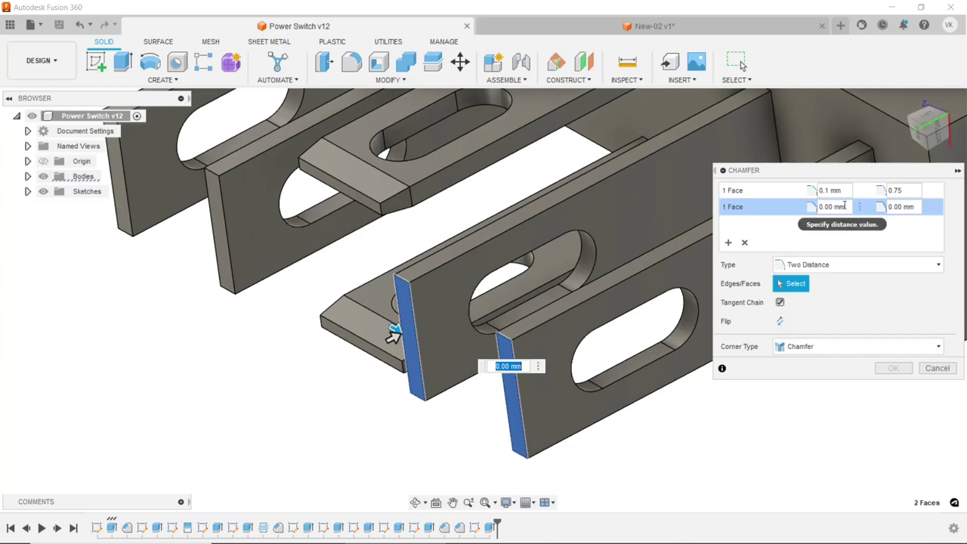
left_click(831, 207)
type("0.1")
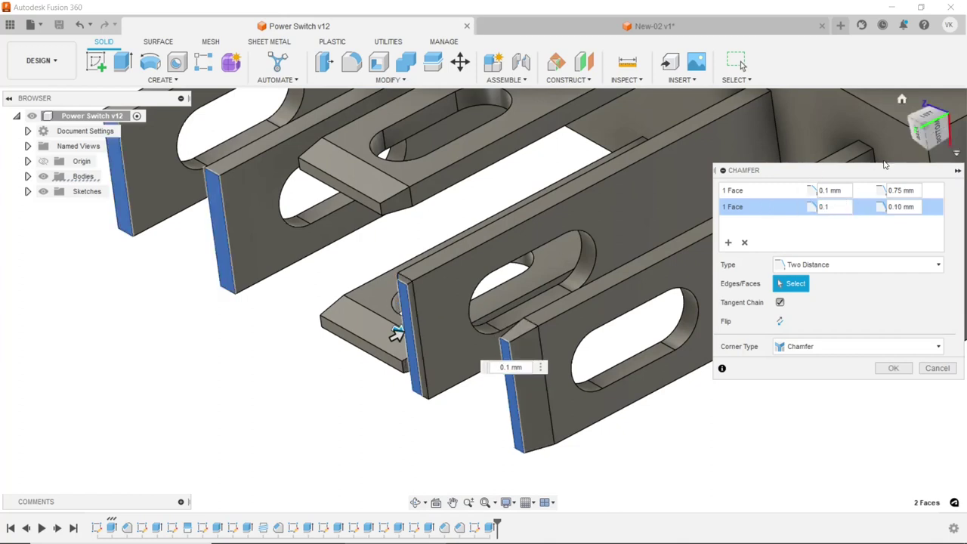
left_click(881, 207)
type("0.75")
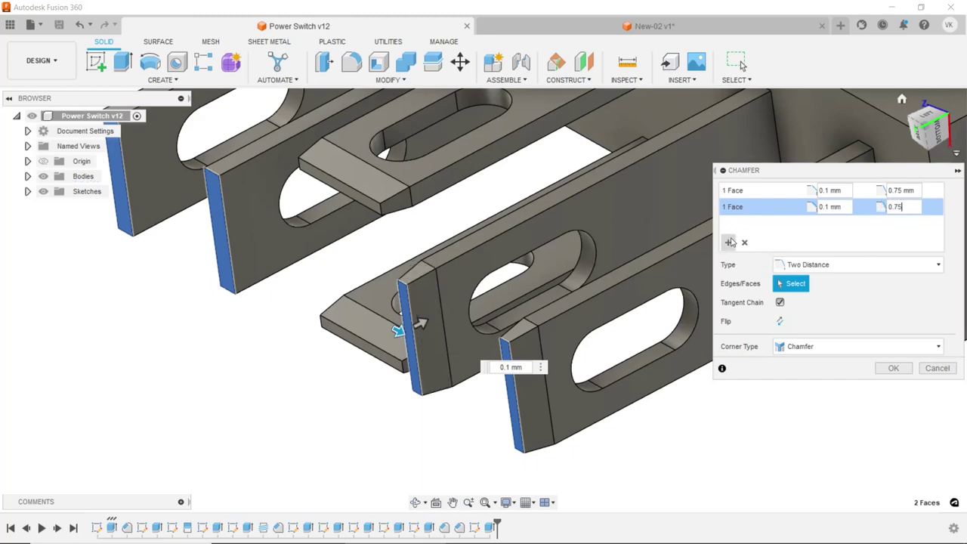
- Add the third and fourth pin end faces at 0.1 mm and 0.75 mm and apply the chamfer
middle_click_drag(529, 378, 446, 397, "shift")
scroll(235, 199, "up", 3)
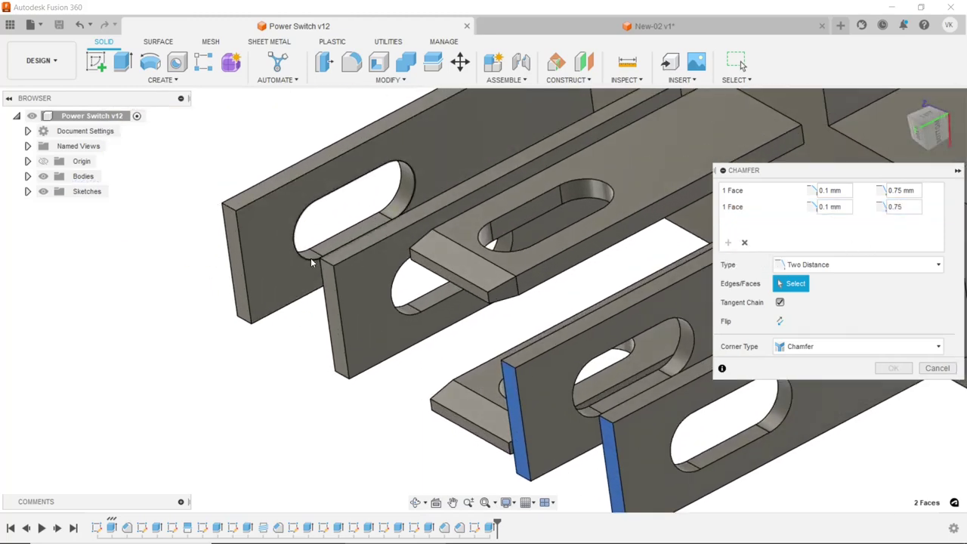
left_click(334, 376)
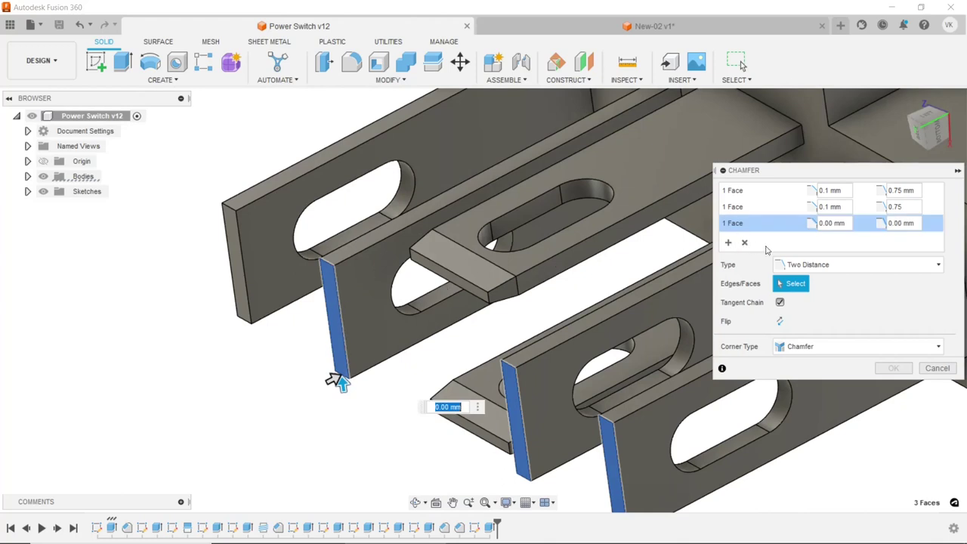
left_click(832, 223)
type("0.1")
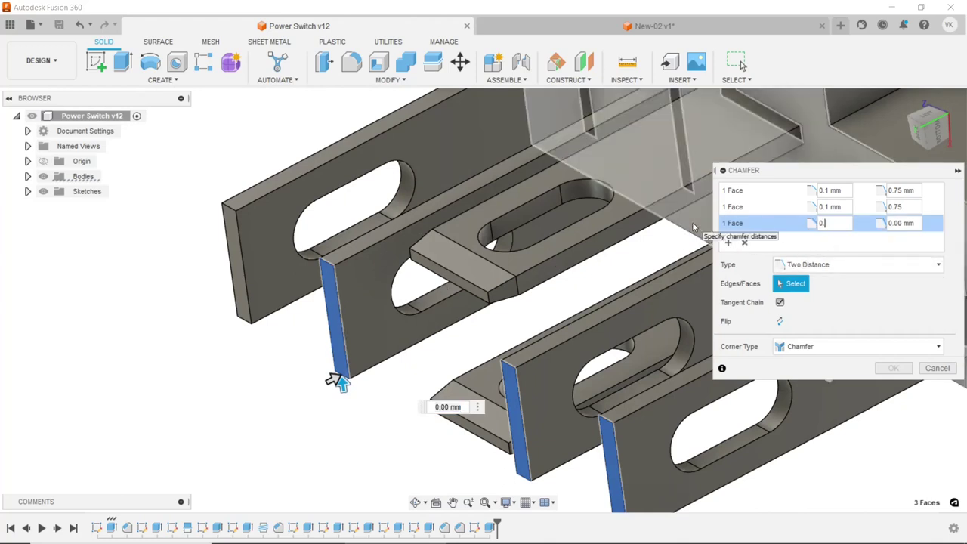
left_click(898, 223)
type("0.75")
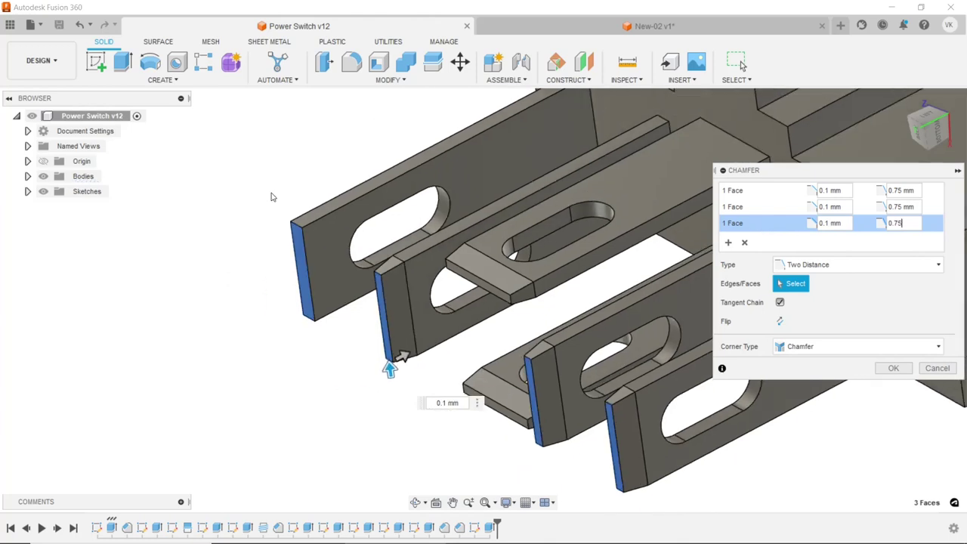
middle_click_drag(272, 196, 305, 203)
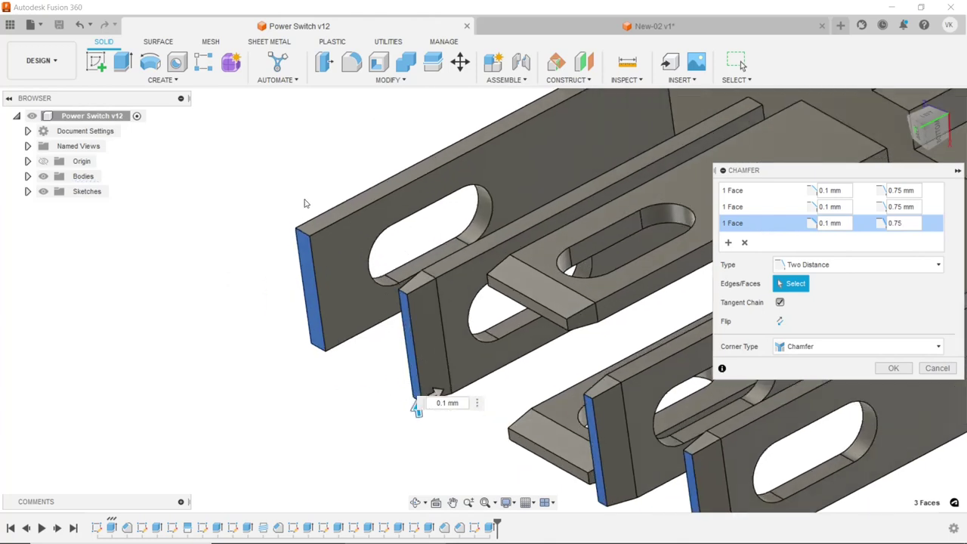
left_click(729, 243)
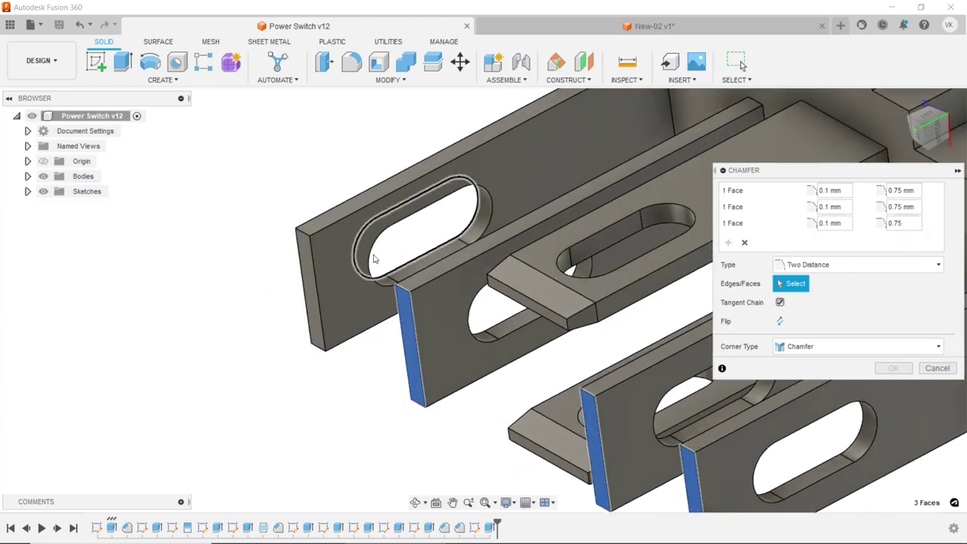
left_click(308, 255)
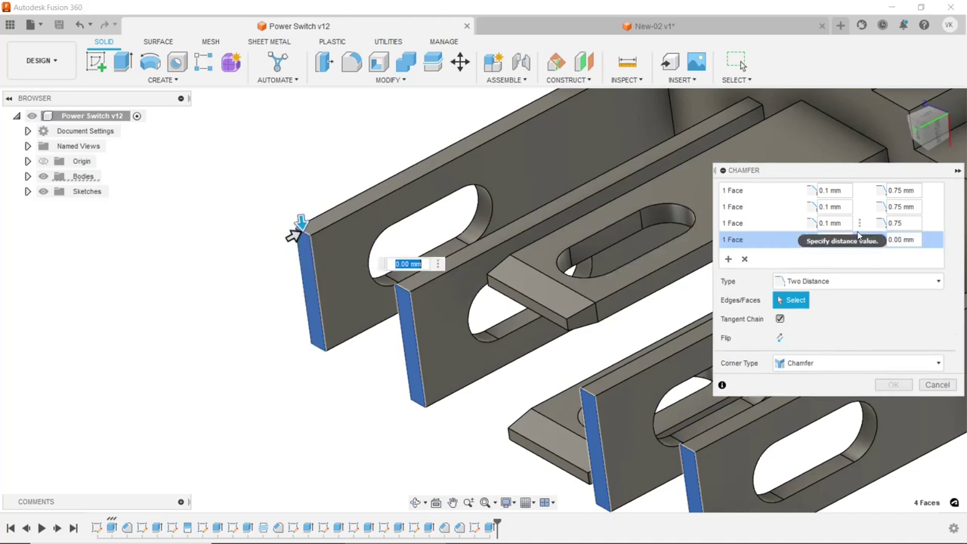
type("0.1")
key("Tab")
type("0.75")
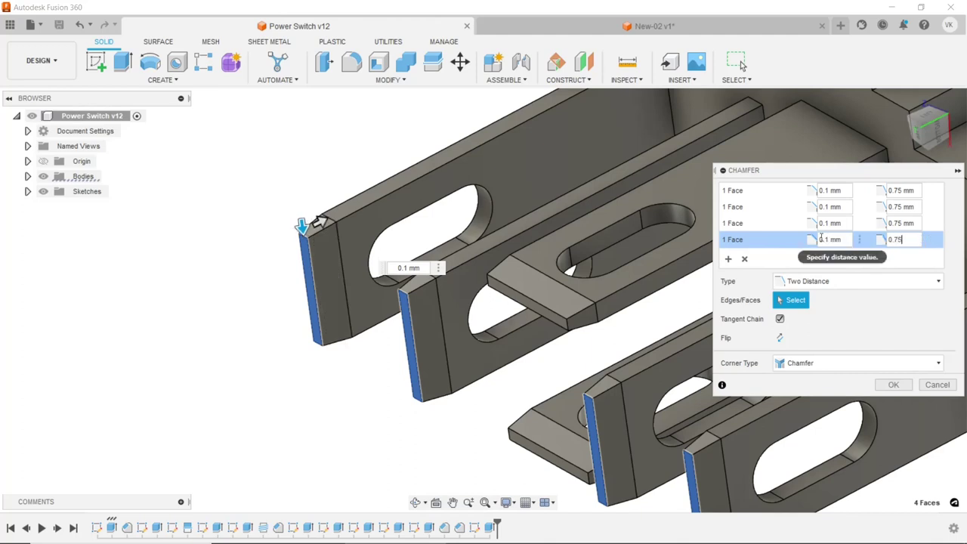
left_click(901, 386)
- Create an offset construction plane 5 mm from the front flange's ring face
scroll(365, 380, "down", 5)
scroll(365, 380, "down", 3)
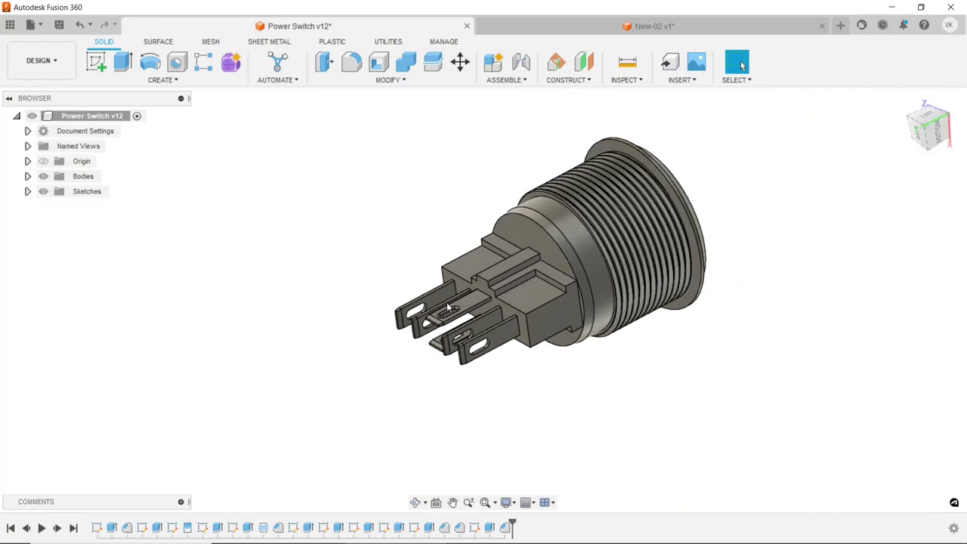
middle_click_drag(737, 175, 800, 213, "shift")
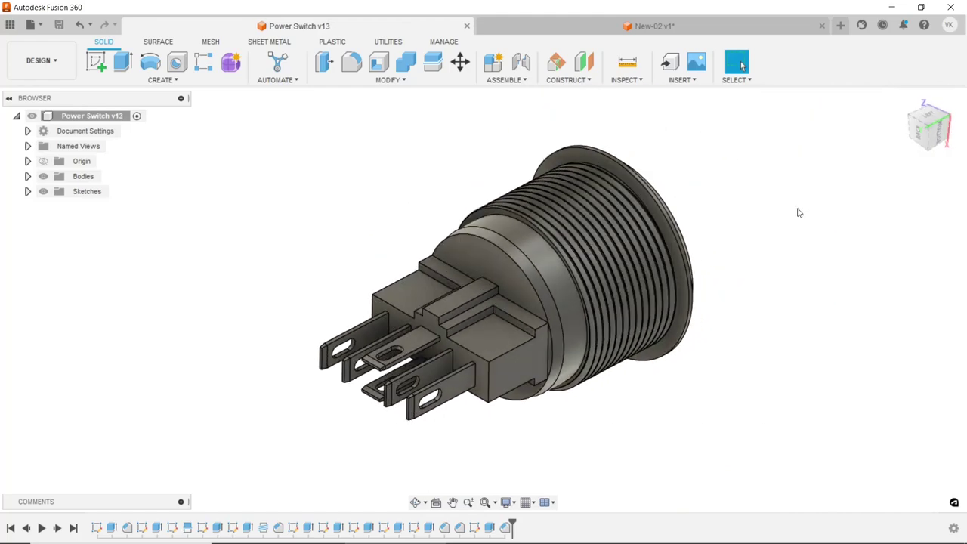
left_click(569, 80)
scroll(671, 193, "up", 2)
scroll(670, 194, "up", 4)
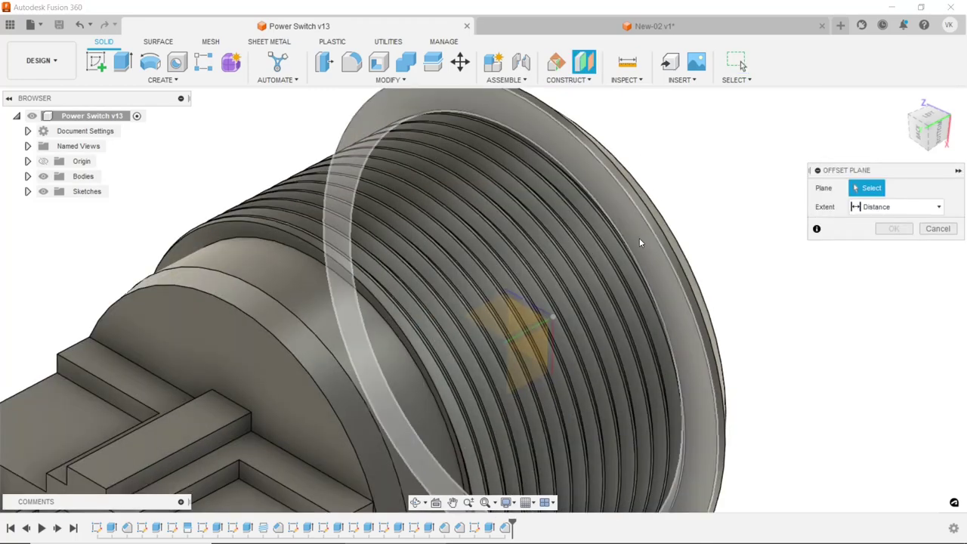
type("5")
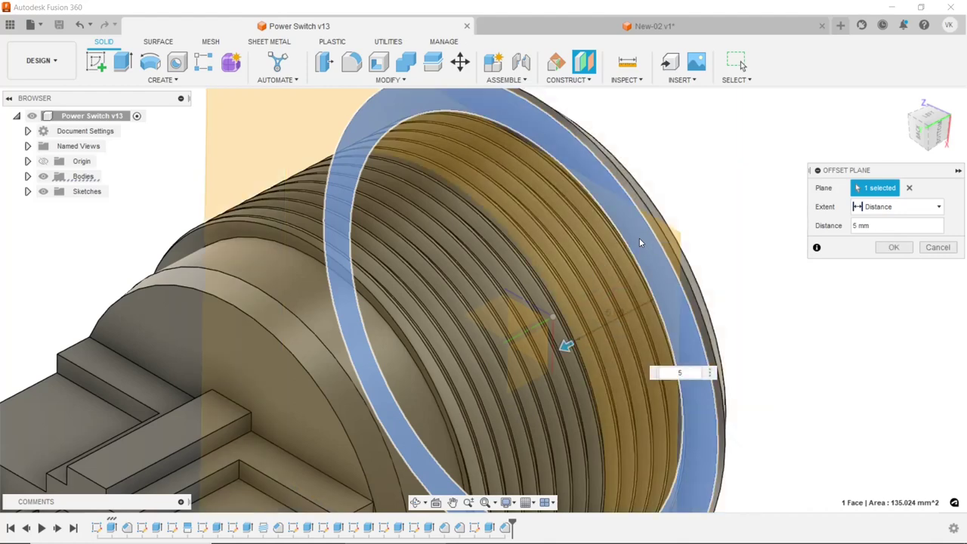
left_click(894, 247)
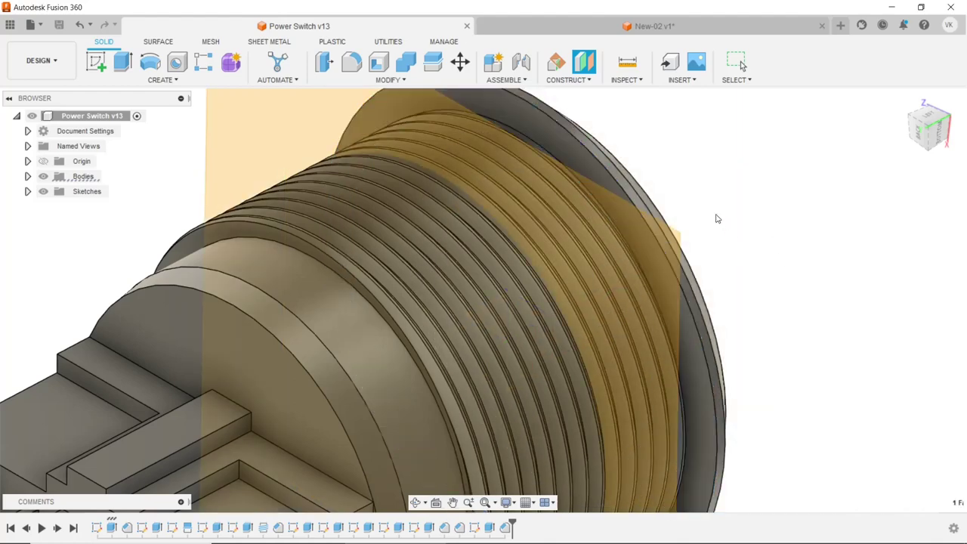
scroll(718, 211, "down", 5)
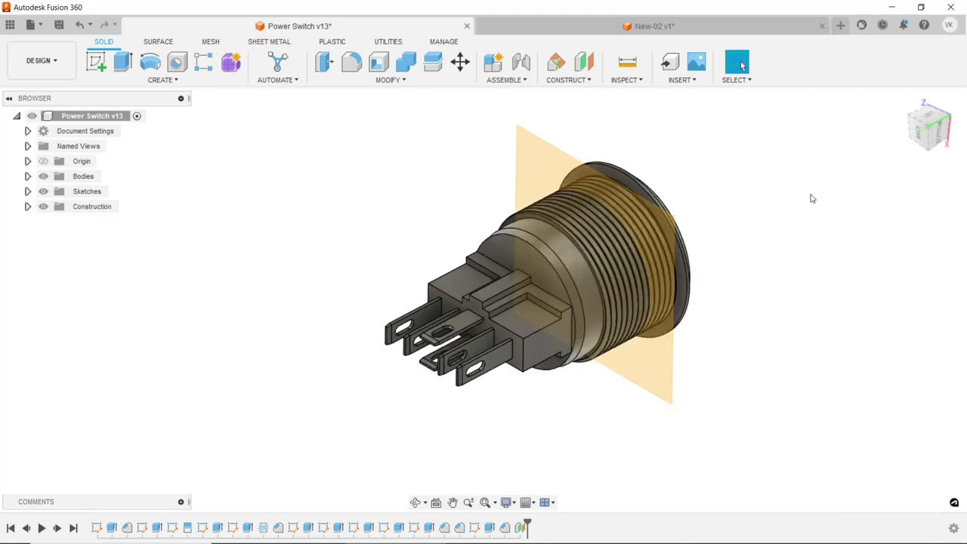
scroll(811, 199, "up", 2)
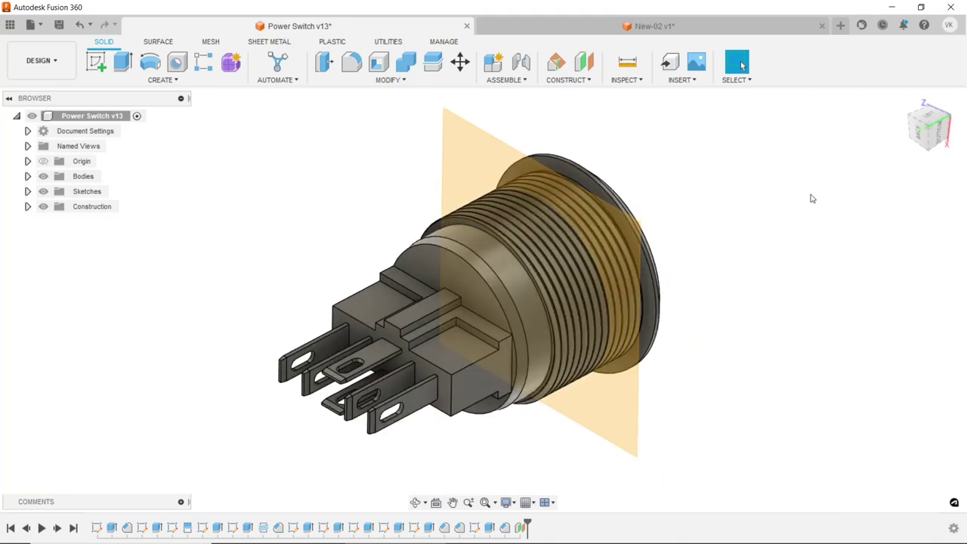
- On Plane1, sketch a circumscribed hexagon centred at the origin around the threaded barrel
left_click(469, 138)
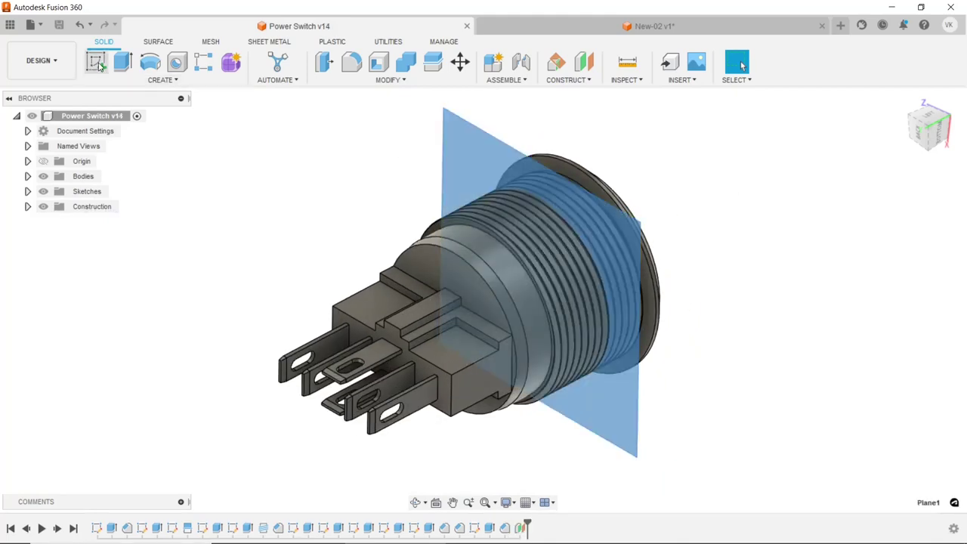
left_click(98, 65)
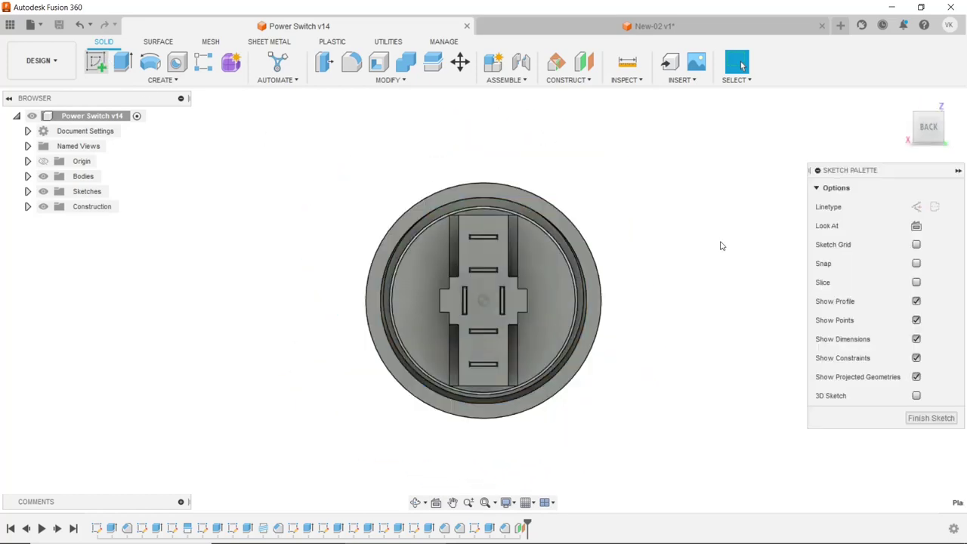
left_click(178, 81)
mouse_move(114, 149)
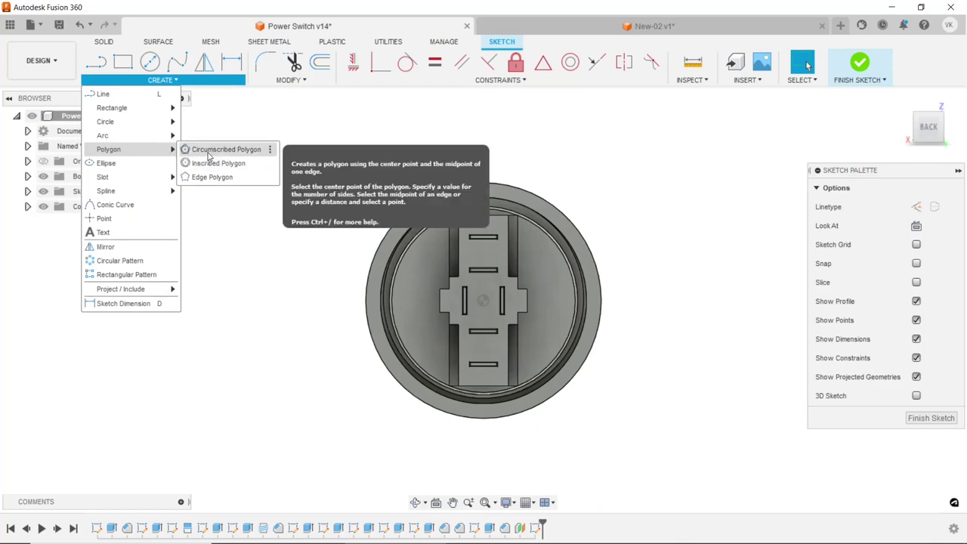
left_click(209, 154)
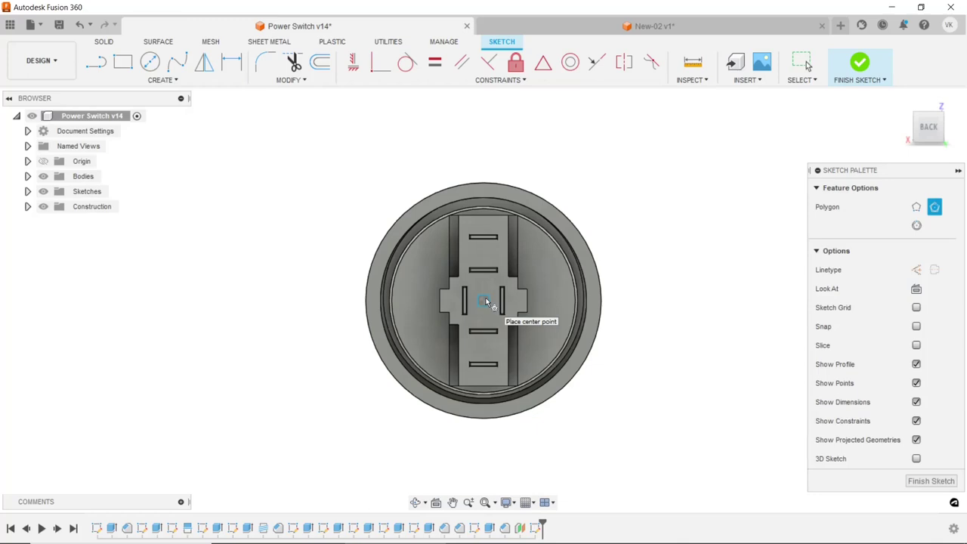
left_click(485, 301)
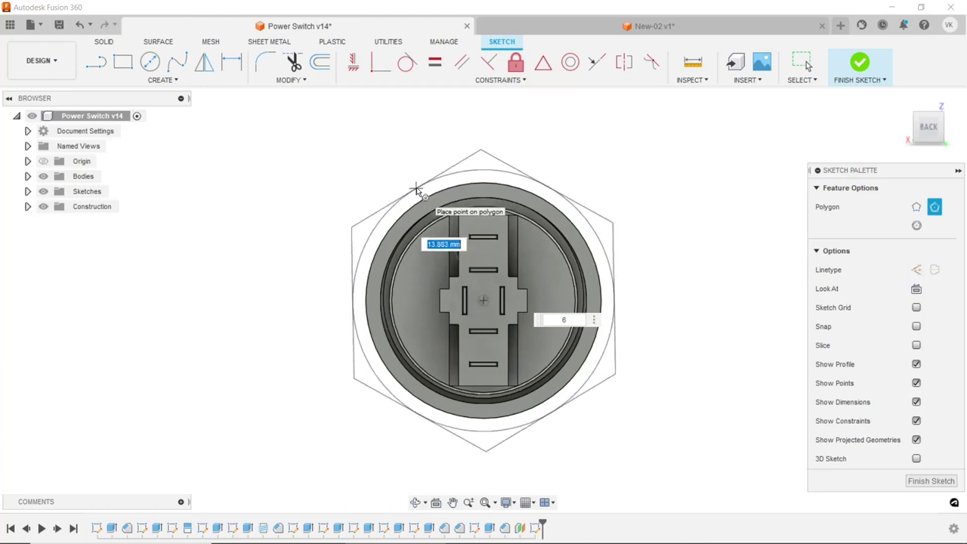
left_click(417, 189)
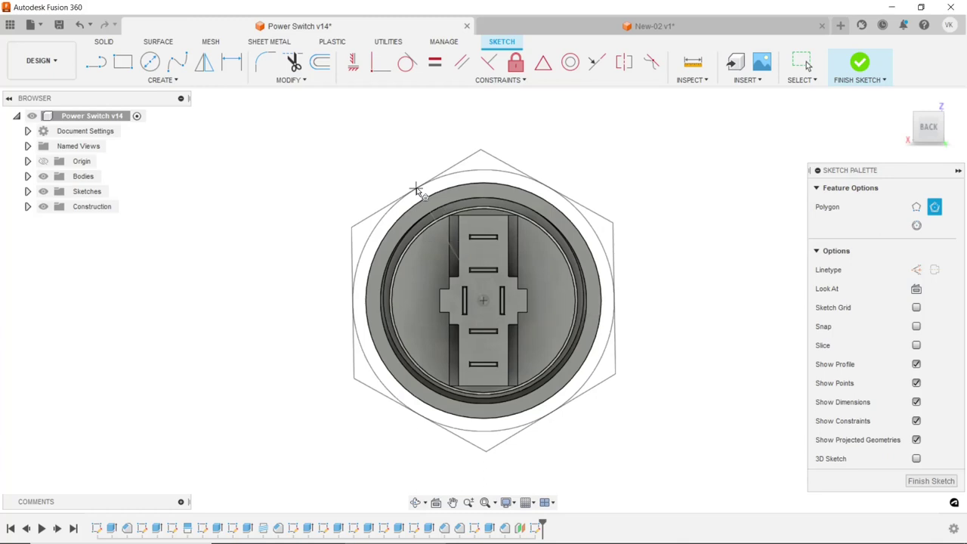
- Dimension the hexagon's width across flats to 26 mm
left_click(231, 63)
left_click(353, 274)
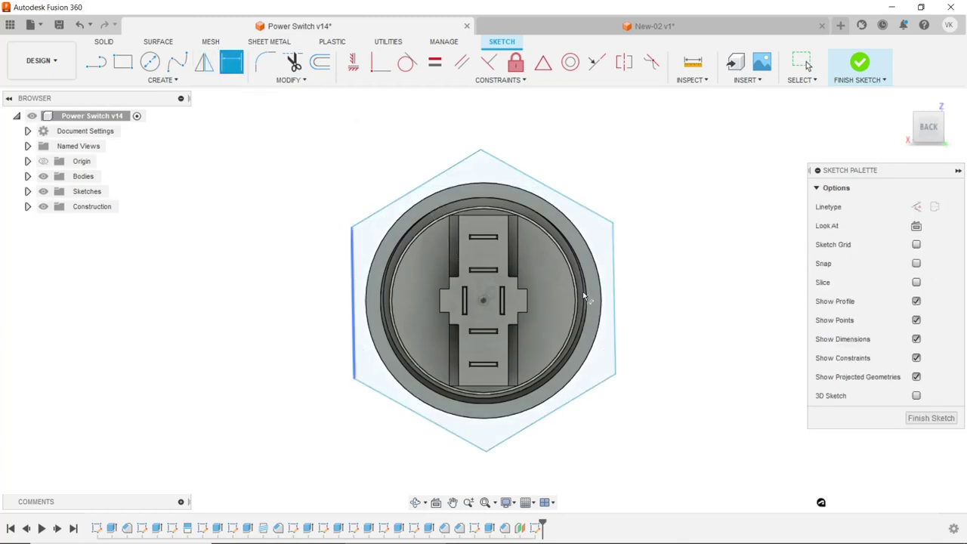
left_click(614, 296)
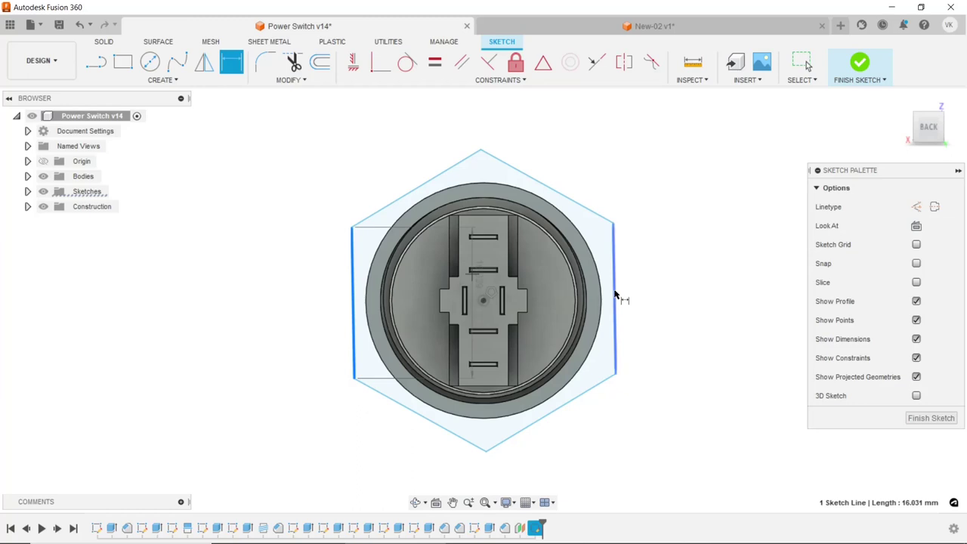
left_click(578, 166)
left_click(579, 165)
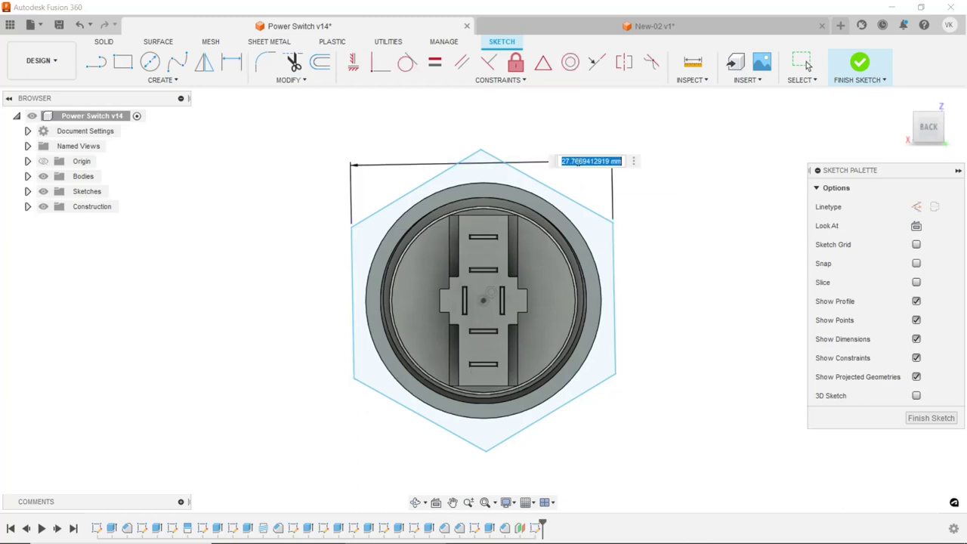
type("18")
key("Return")
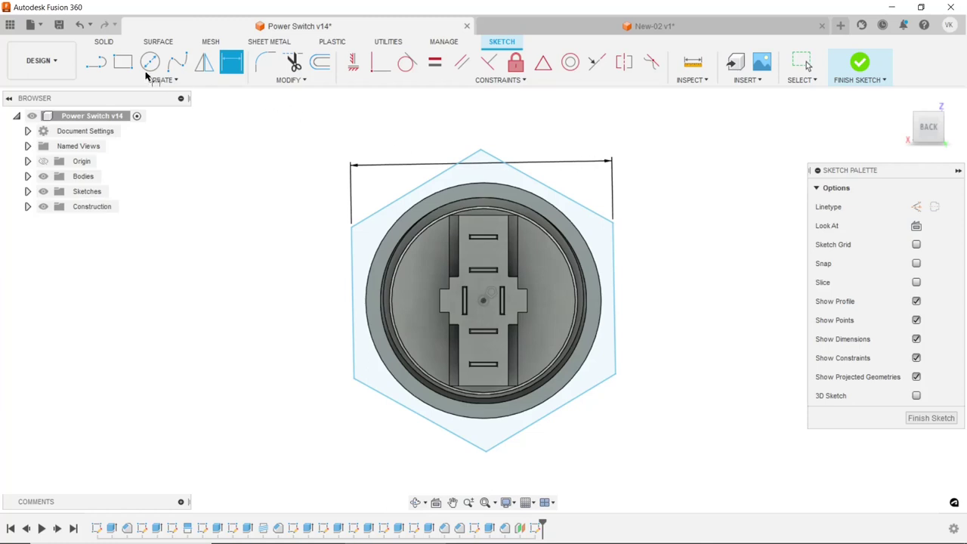
- Finish the hexagon sketch and orbit the model to a tilted 3D view
left_click(106, 42)
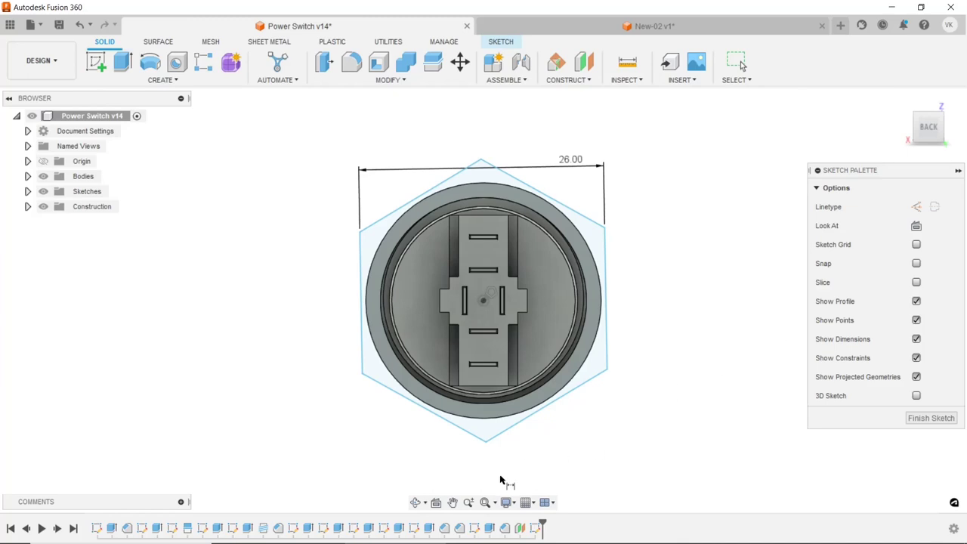
left_click(415, 503)
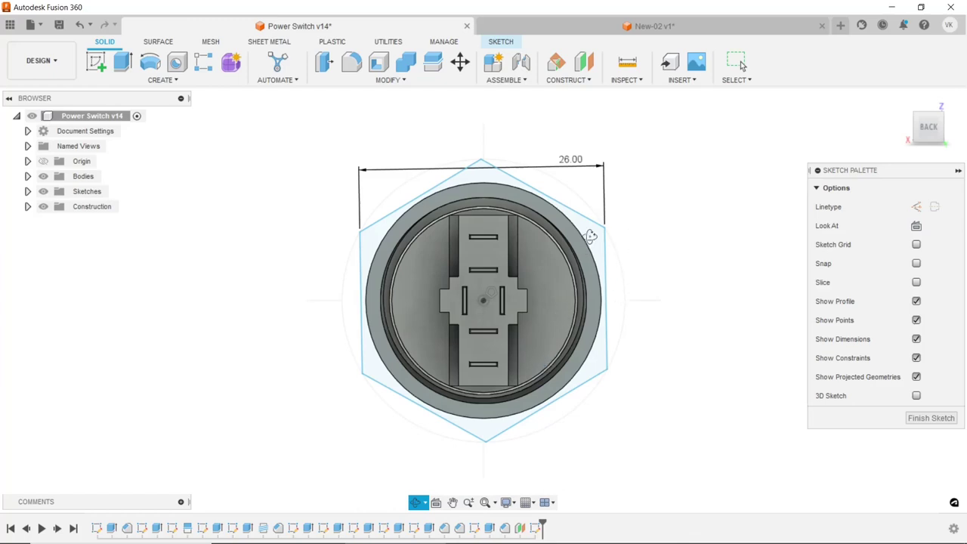
left_click_drag(590, 237, 302, 247)
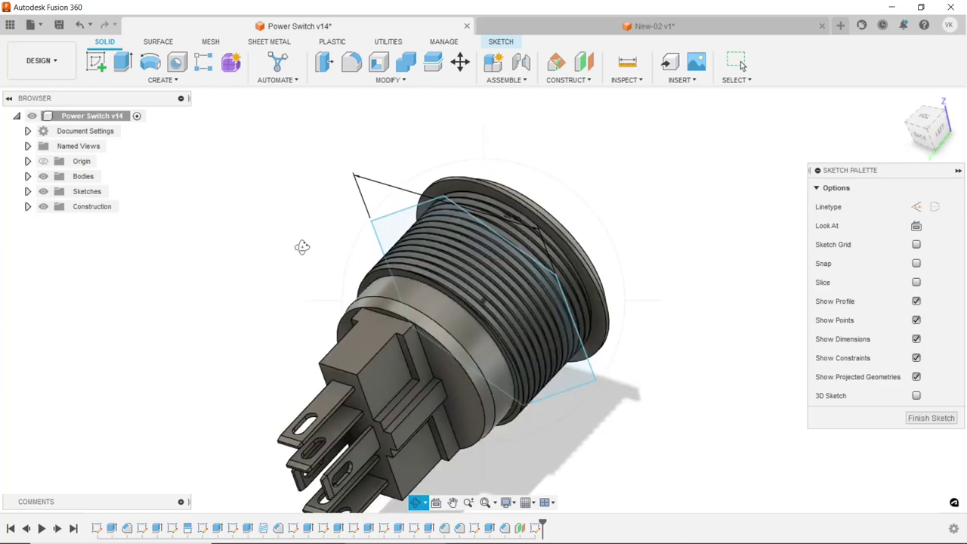
right_click(282, 238)
right_click_drag(306, 234, 335, 239)
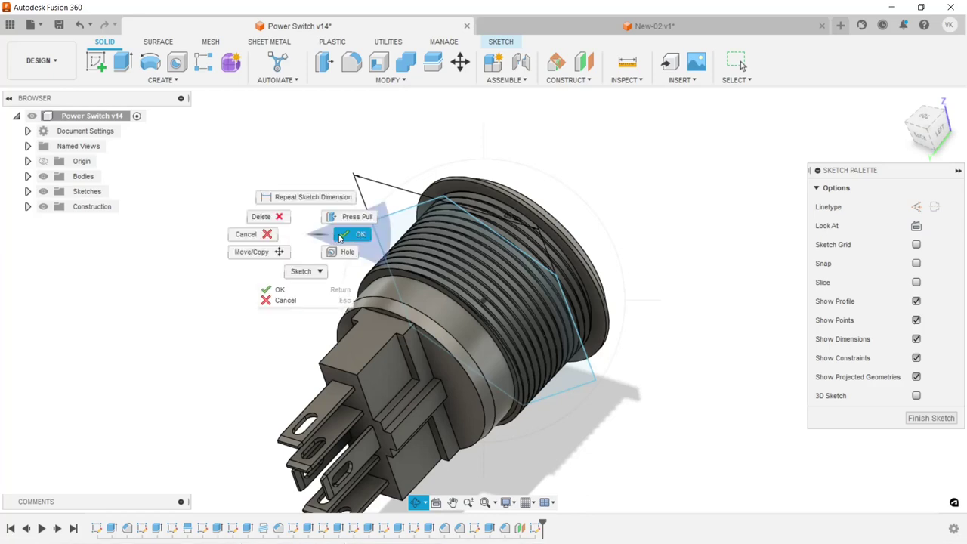
left_click(341, 237)
- Extrude the hexagon profile 3 mm as a new body to form the nut
left_click(123, 60)
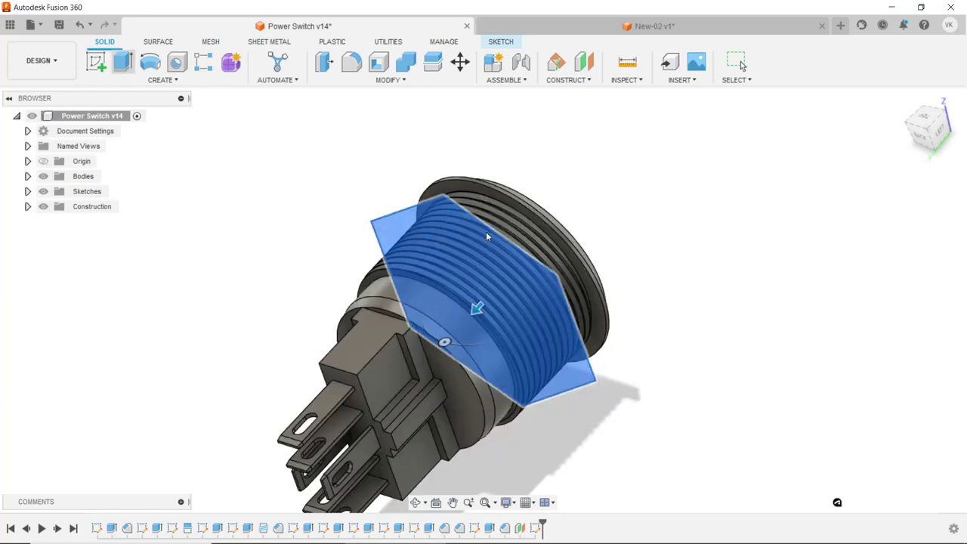
left_click(490, 304)
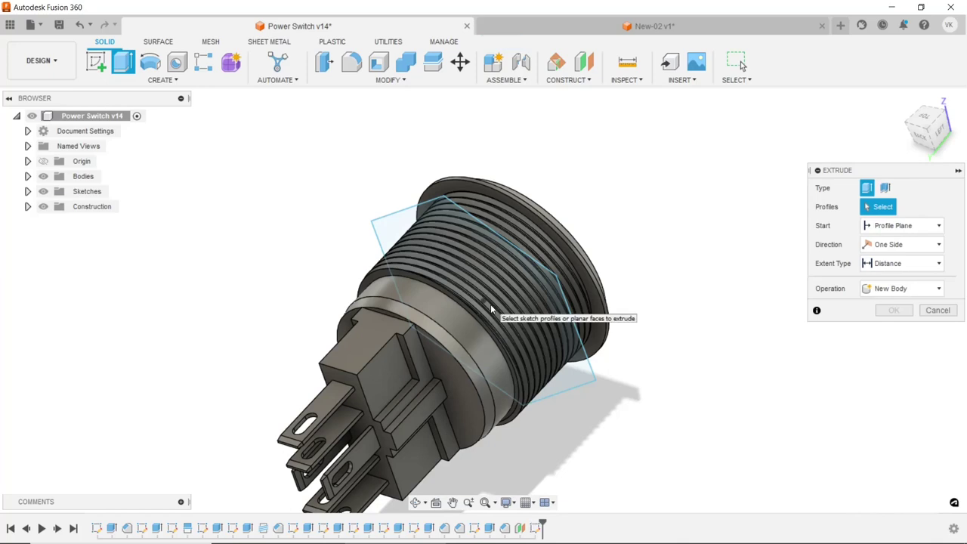
left_click(397, 217)
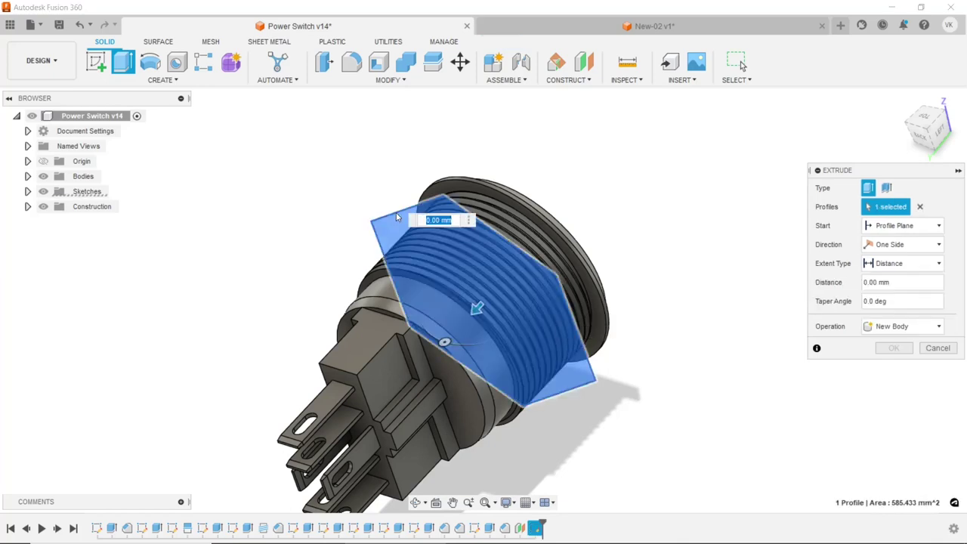
type("3")
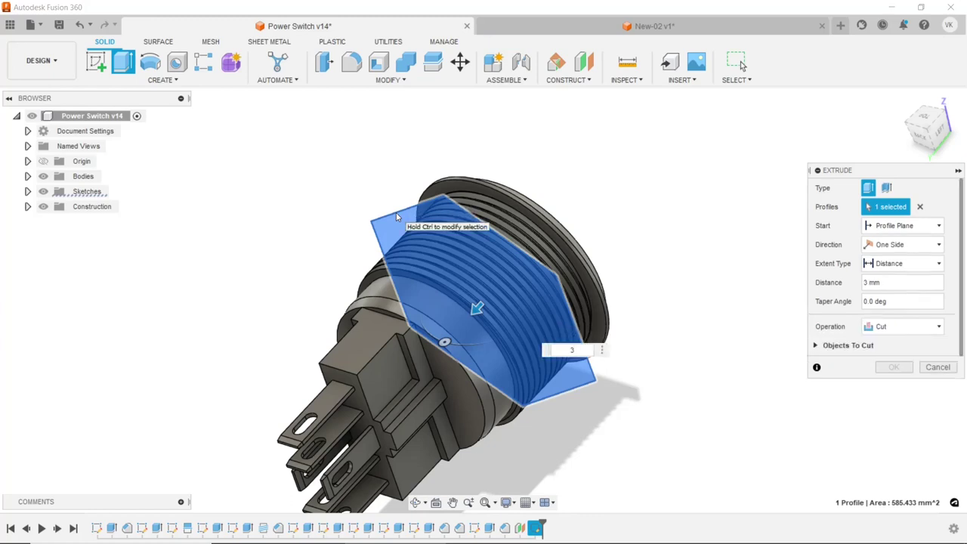
left_click(903, 326)
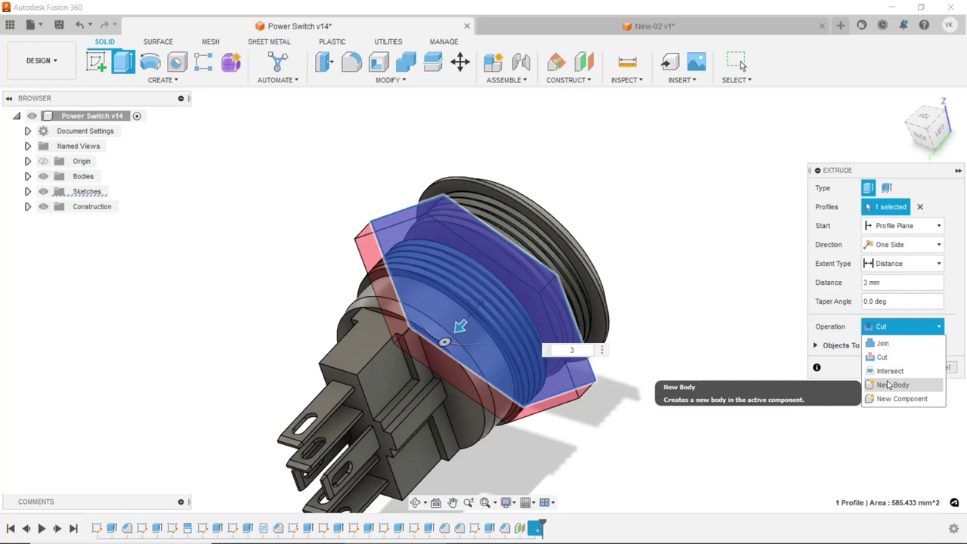
left_click(889, 384)
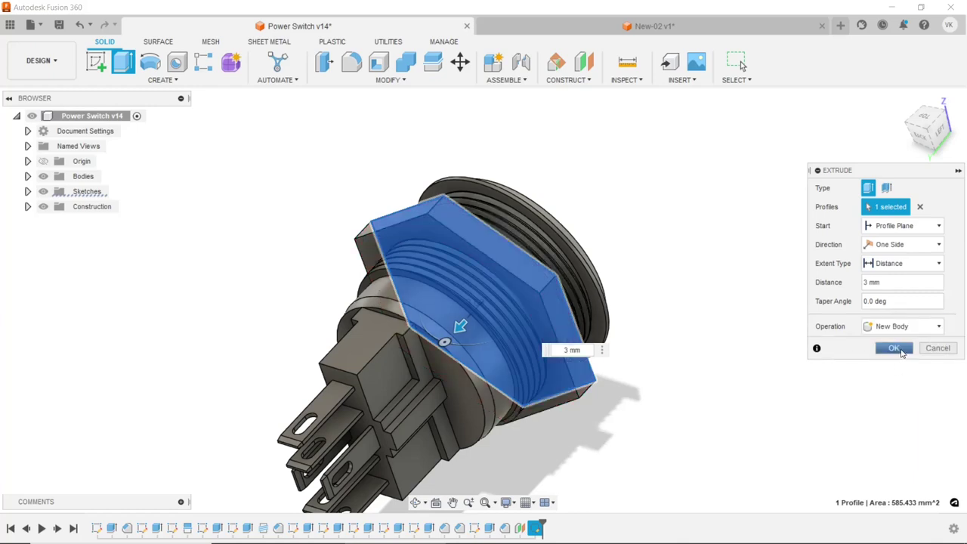
left_click(902, 353)
- Orbit toward the nut and hide Body1 so only the hex nut shows
scroll(551, 281, "down", 3)
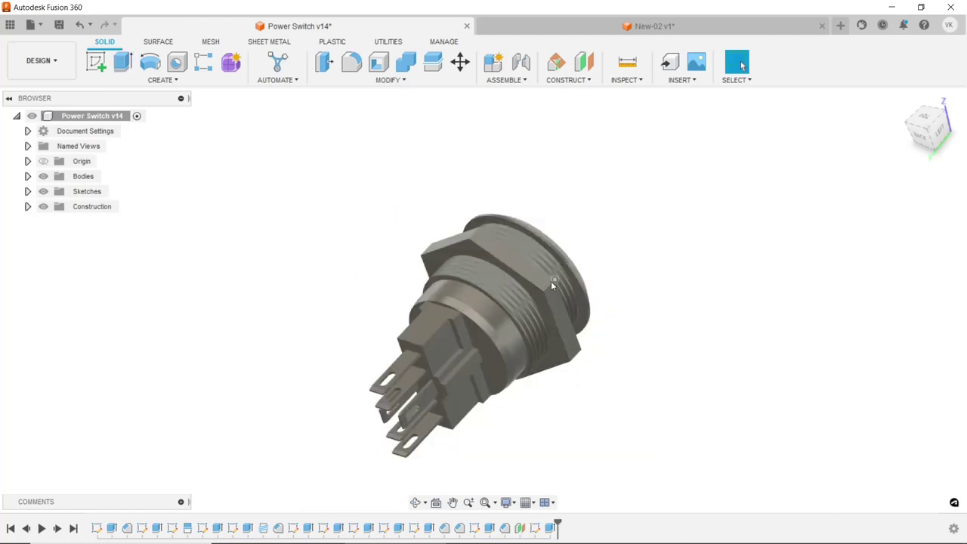
mouse_move(732, 370)
middle_mouse_down("shift")
mouse_move(741, 380)
mouse_move(596, 227)
mouse_move(598, 270)
middle_mouse_up("shift")
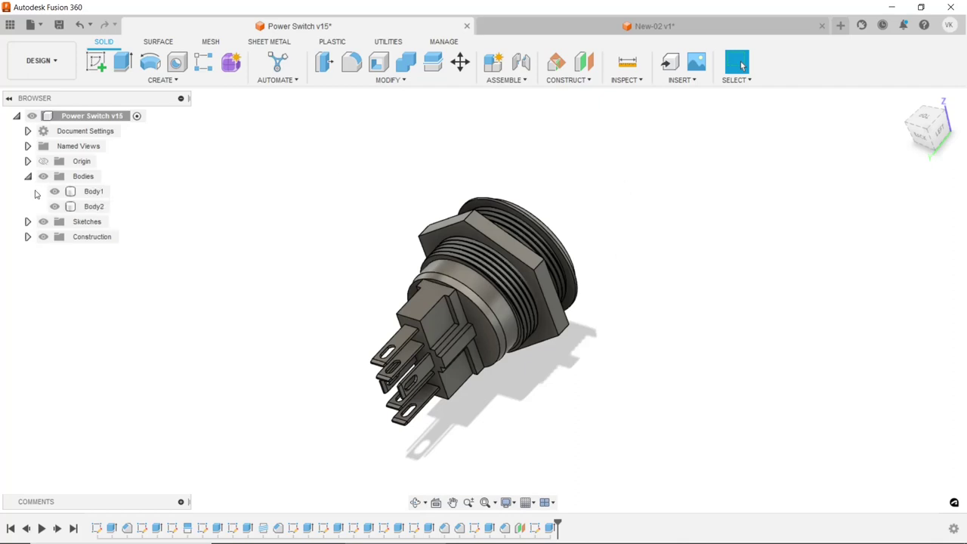
left_click(55, 191)
- Start a sketch on the hex nut's face and draw a circle centred at the origin
left_click(476, 278)
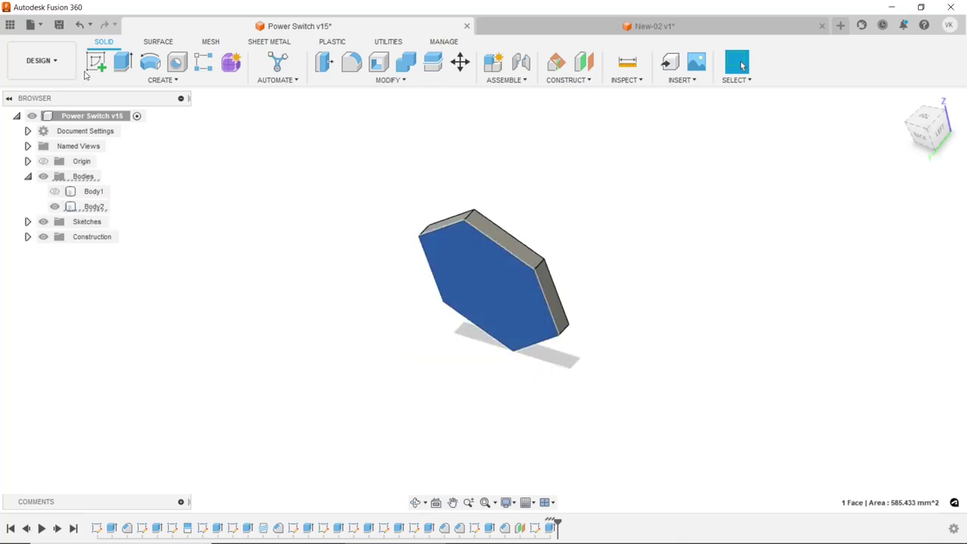
left_click(86, 66)
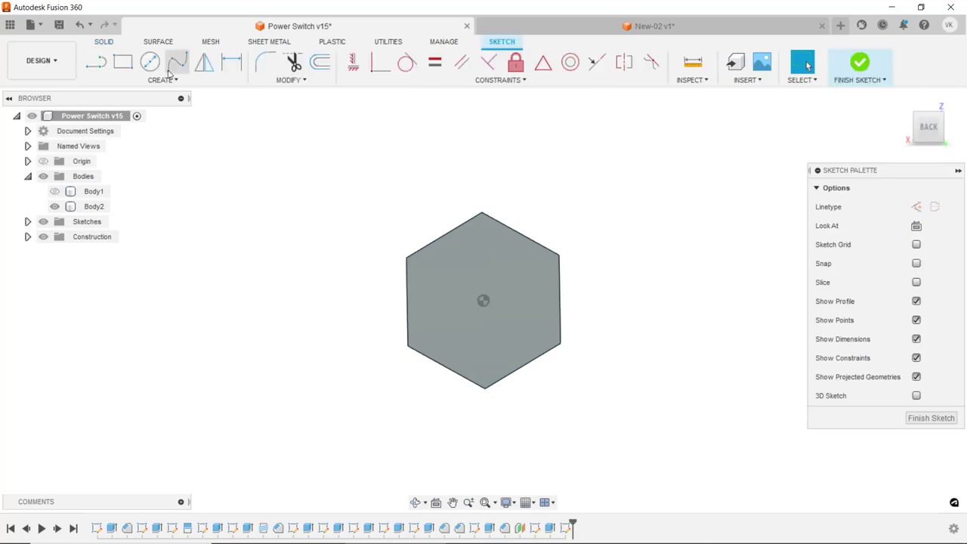
key("c")
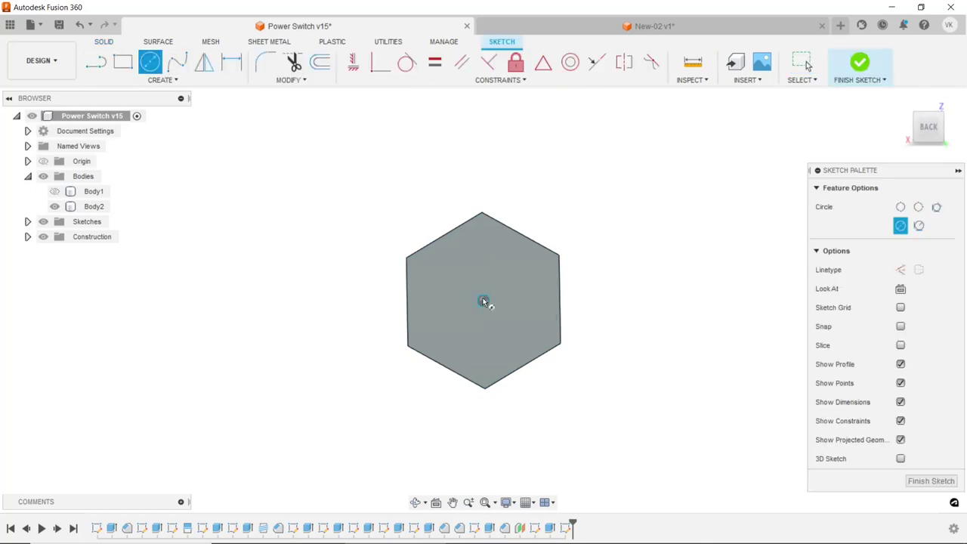
left_click(484, 302)
left_click(491, 263)
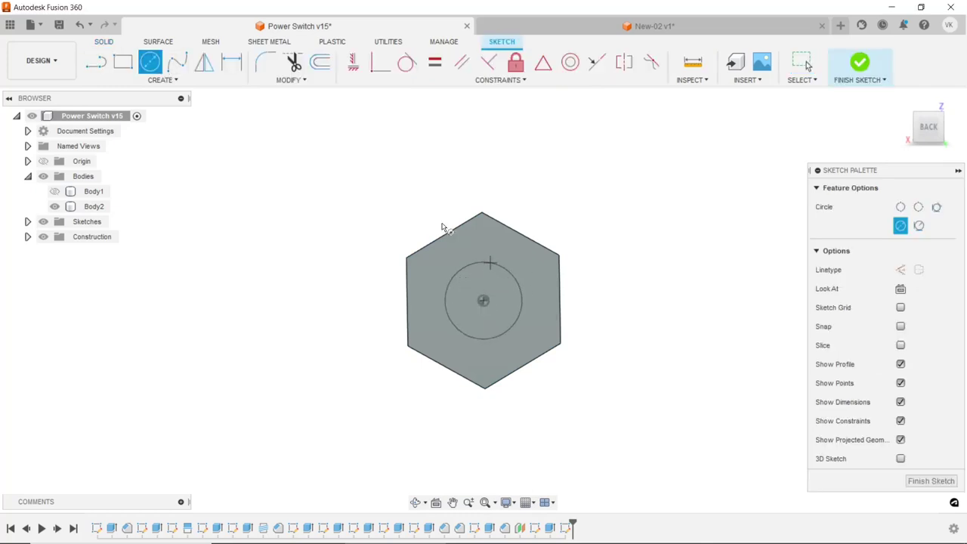
- Dimension the circle's diameter to 22 mm and finish the sketch
key("d")
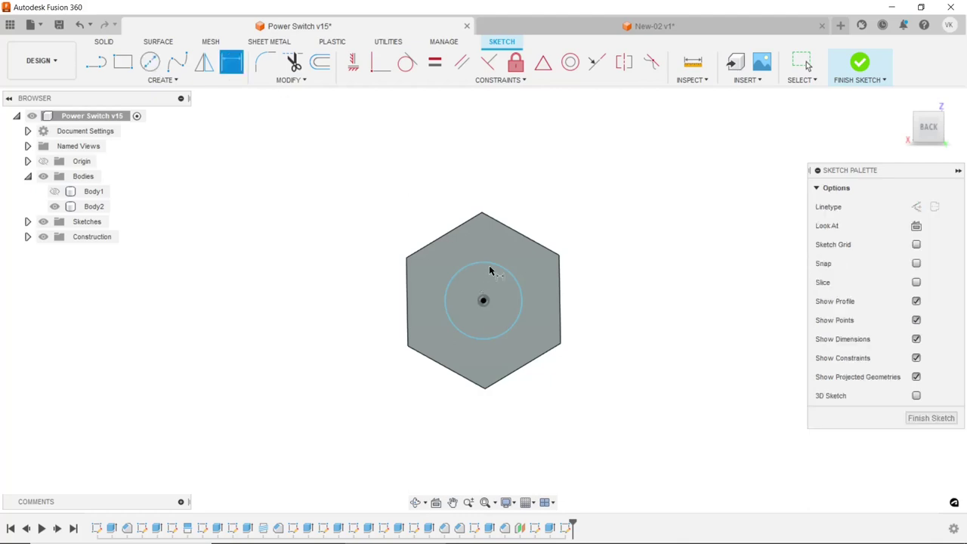
left_click(492, 269)
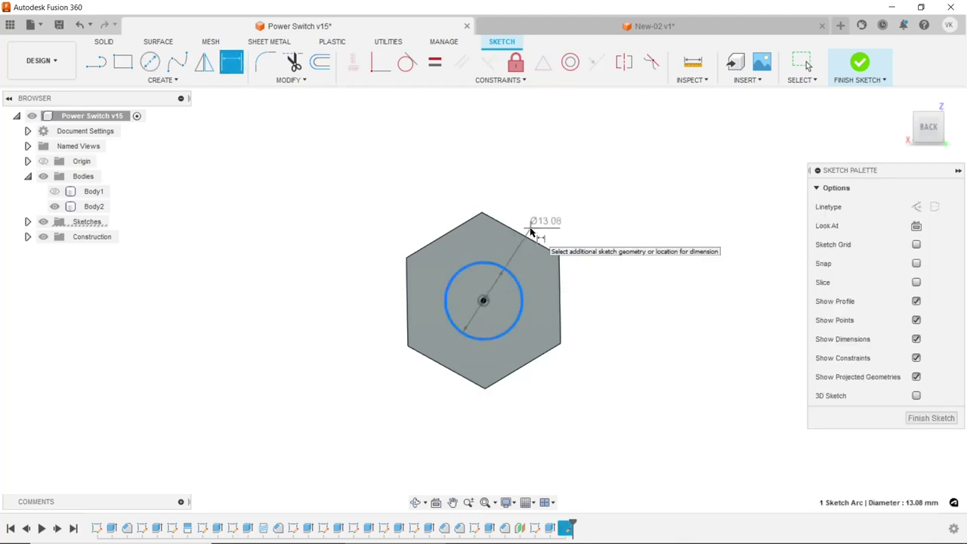
left_click(532, 231)
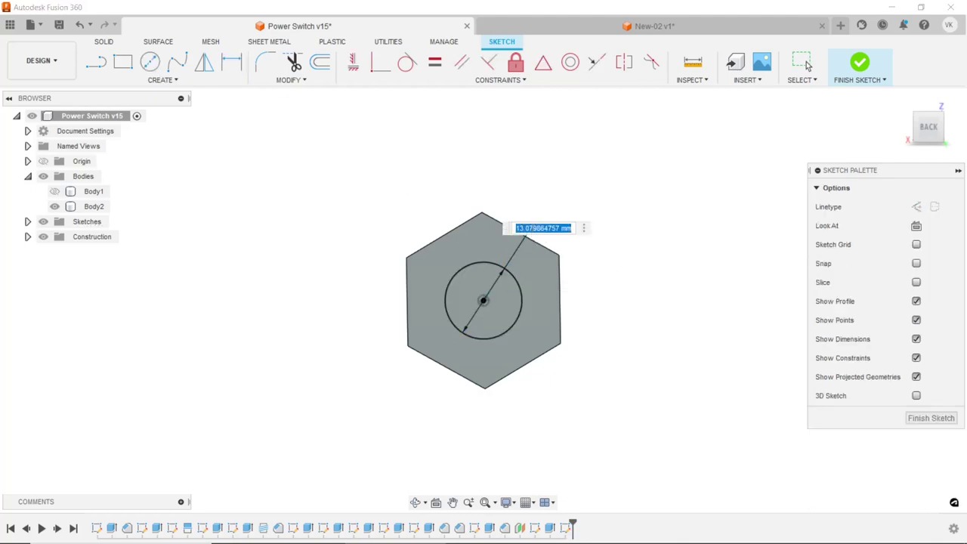
type("22")
key("Return")
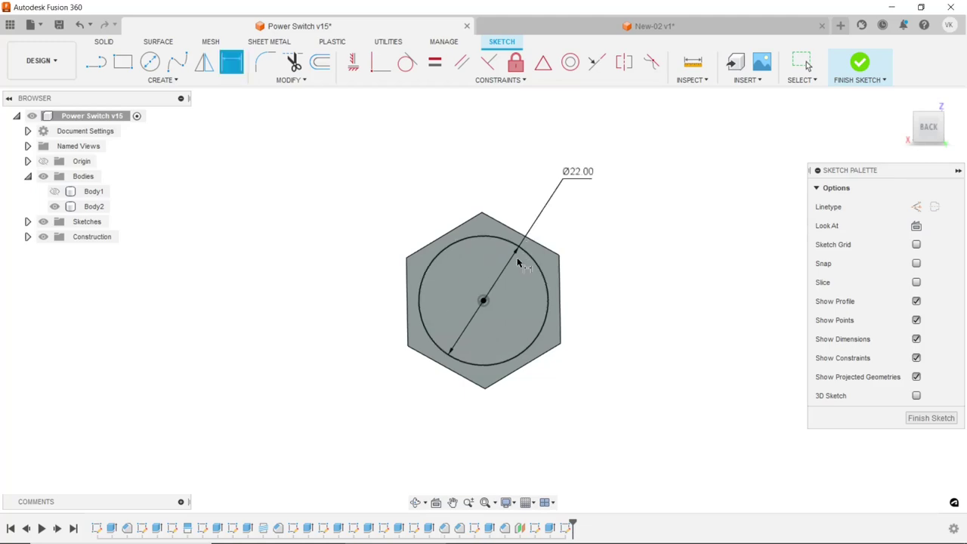
left_click(103, 43)
left_click(123, 61)
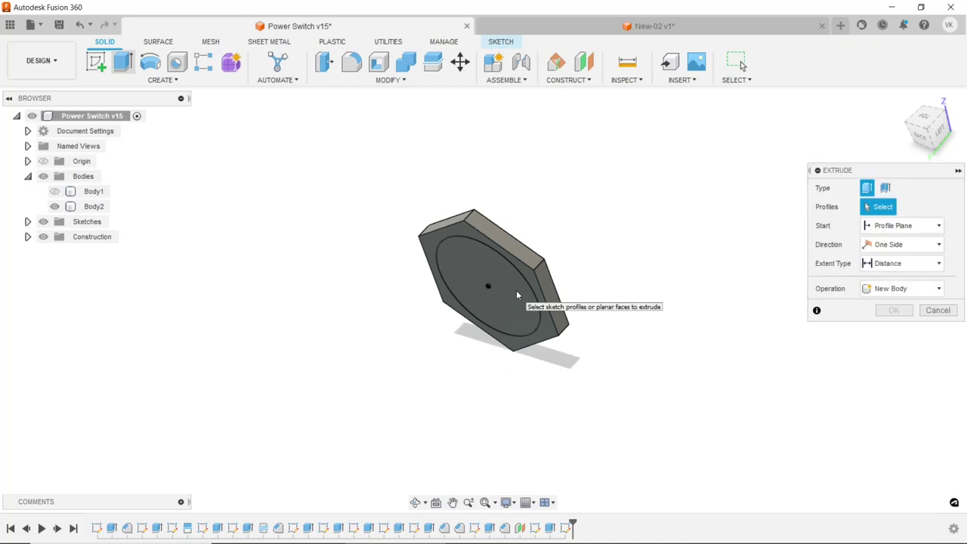
- Extrude-cut the 22 mm circle profile -10 mm through the hex plate
left_click(517, 291)
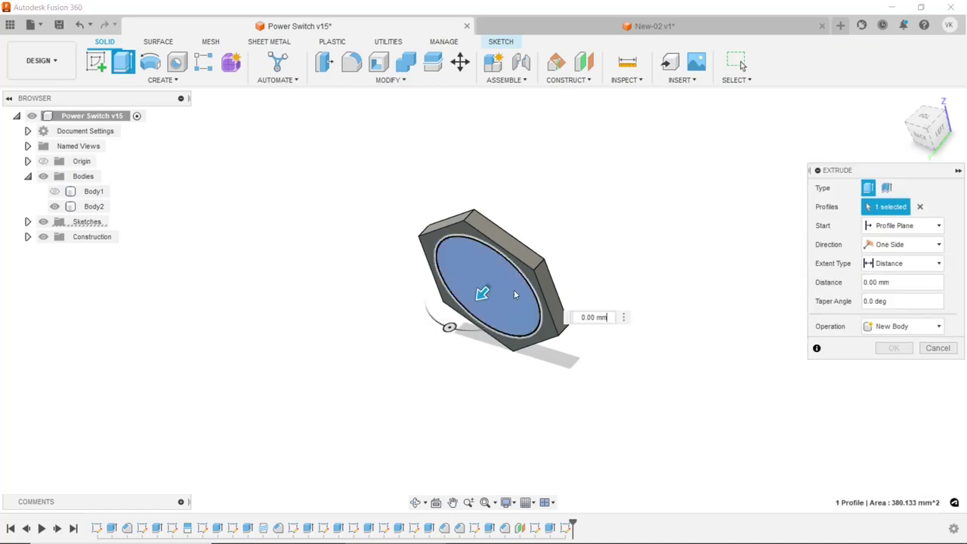
left_click_drag(482, 293, 529, 241)
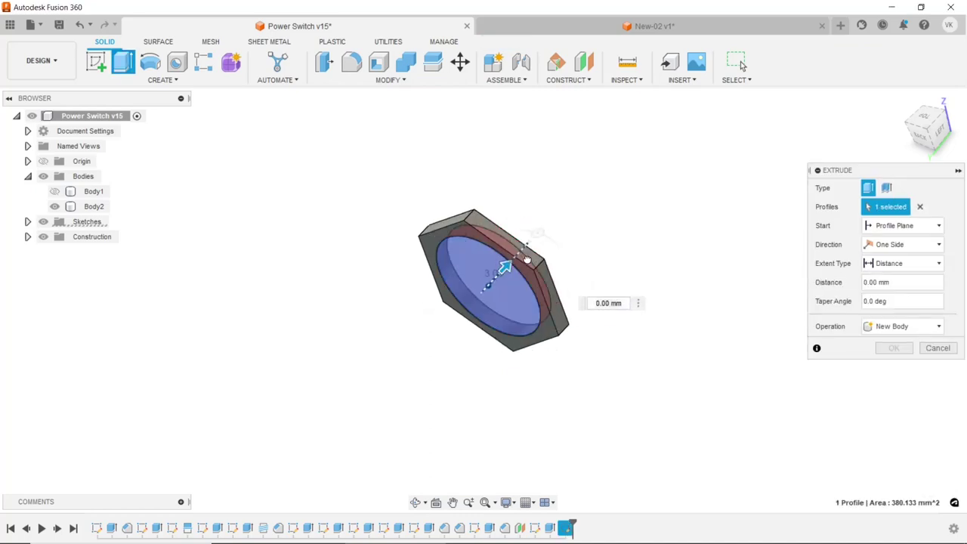
type("-10")
key("Return")
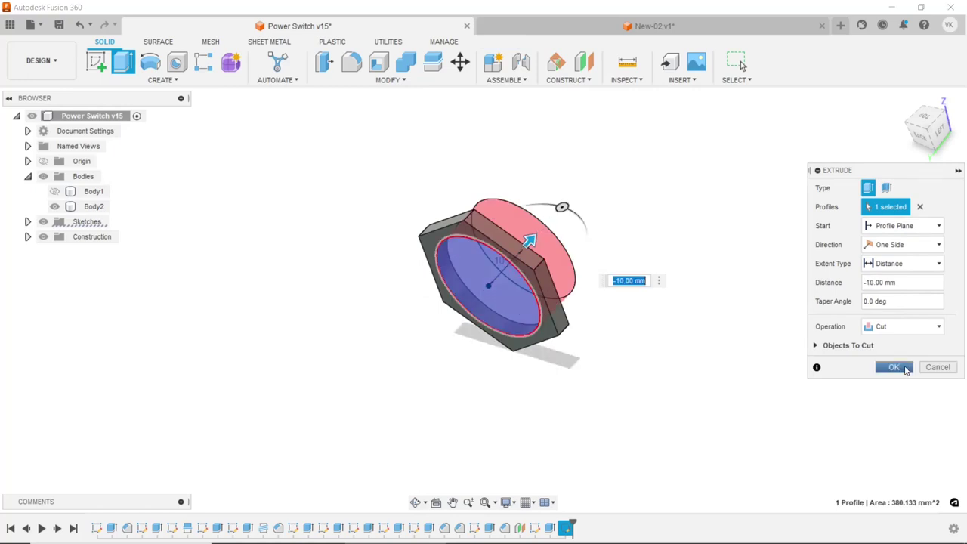
left_click(907, 370)
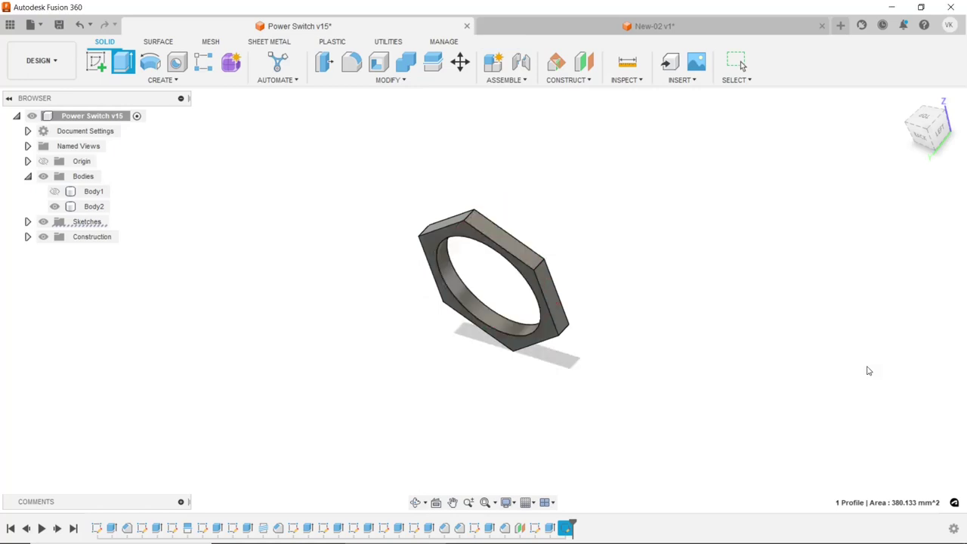
- Add a modeled M22x1 thread to the nut's inner bore
left_click(174, 80)
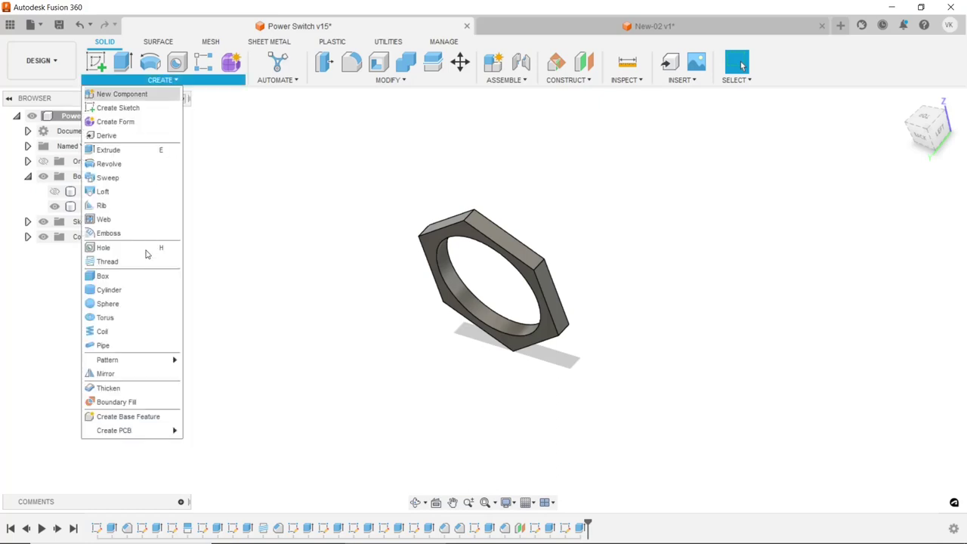
key("Escape")
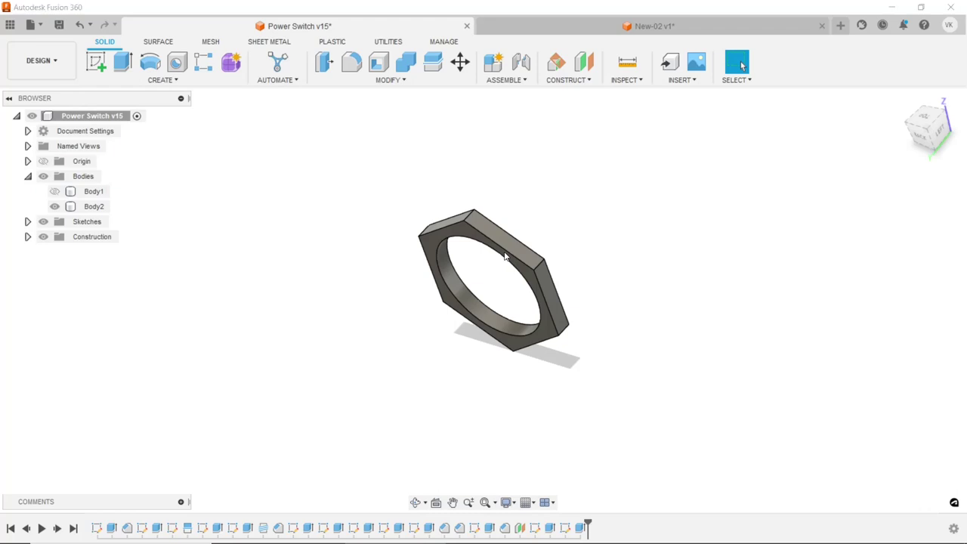
scroll(496, 260, "up", 4)
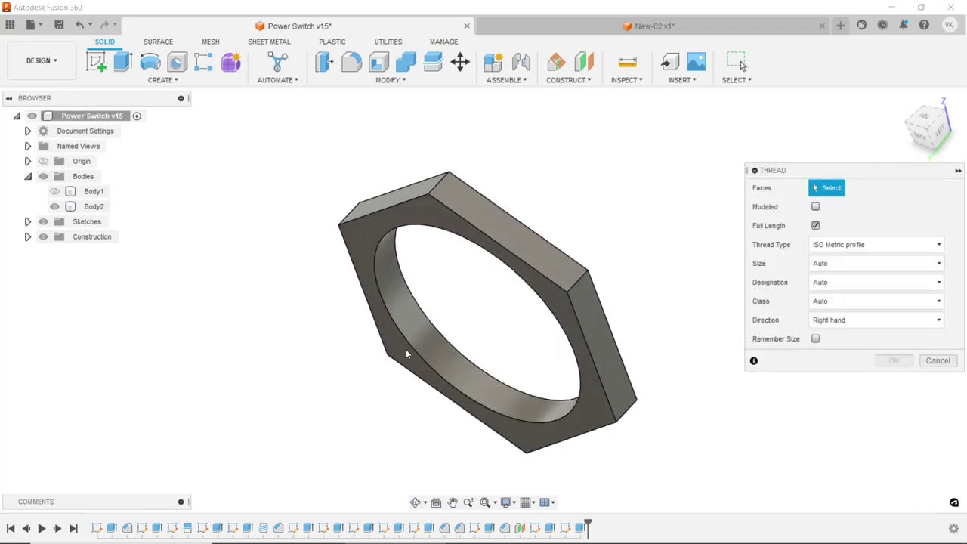
left_click(423, 328)
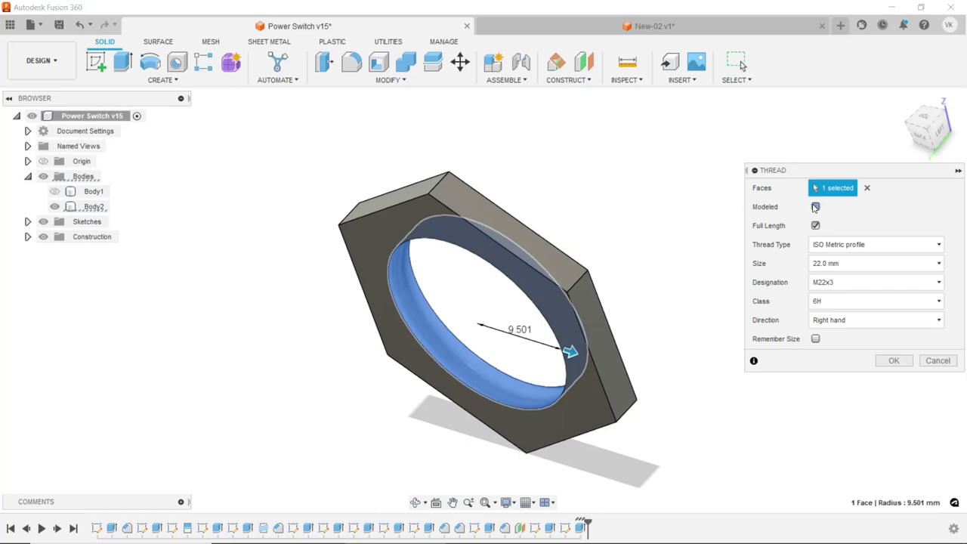
left_click(816, 207)
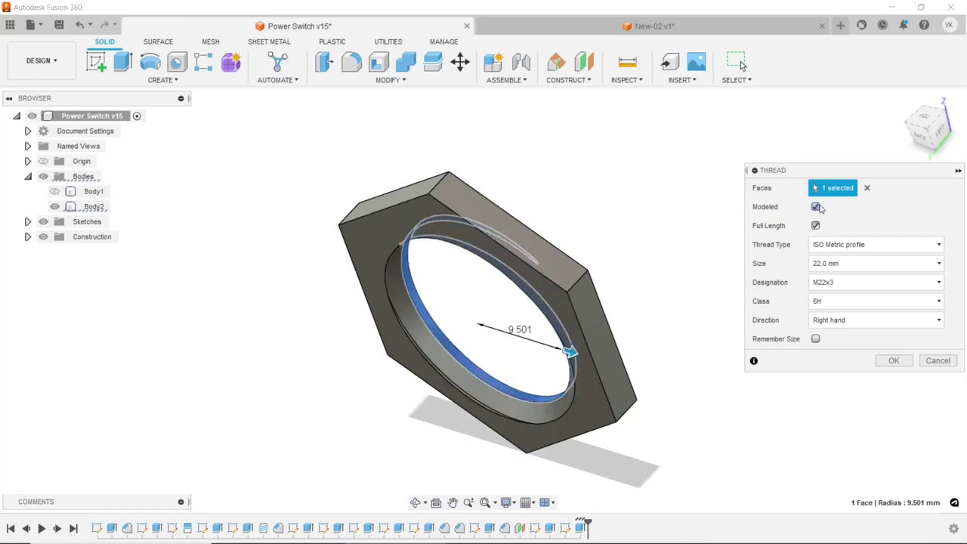
left_click(842, 283)
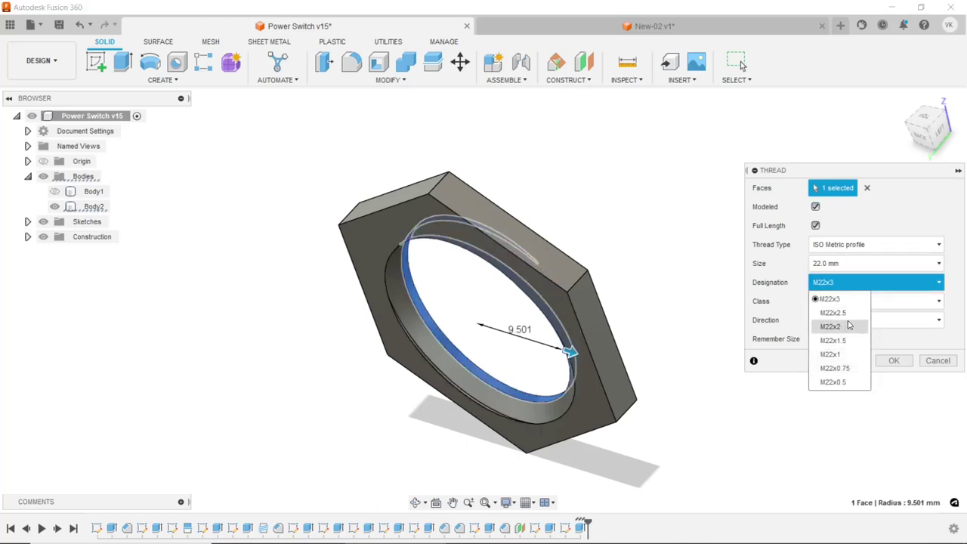
left_click(848, 355)
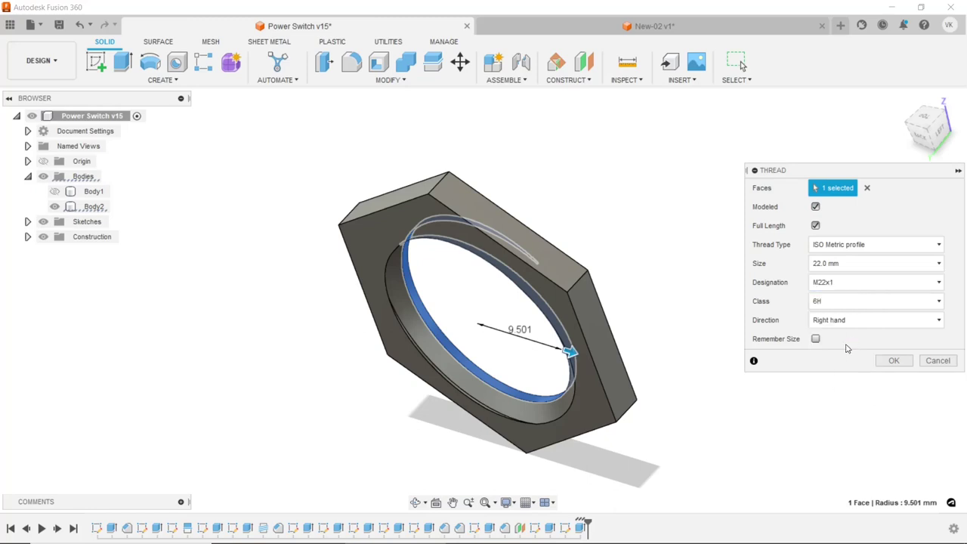
left_click(894, 360)
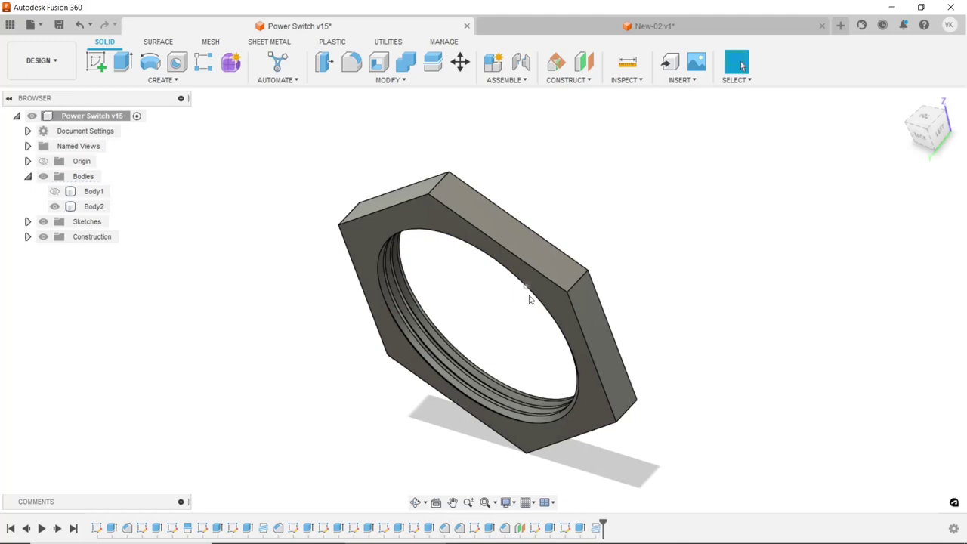
- Make Body1 visible again and orbit to the button front, selecting its ring face
left_click(54, 192)
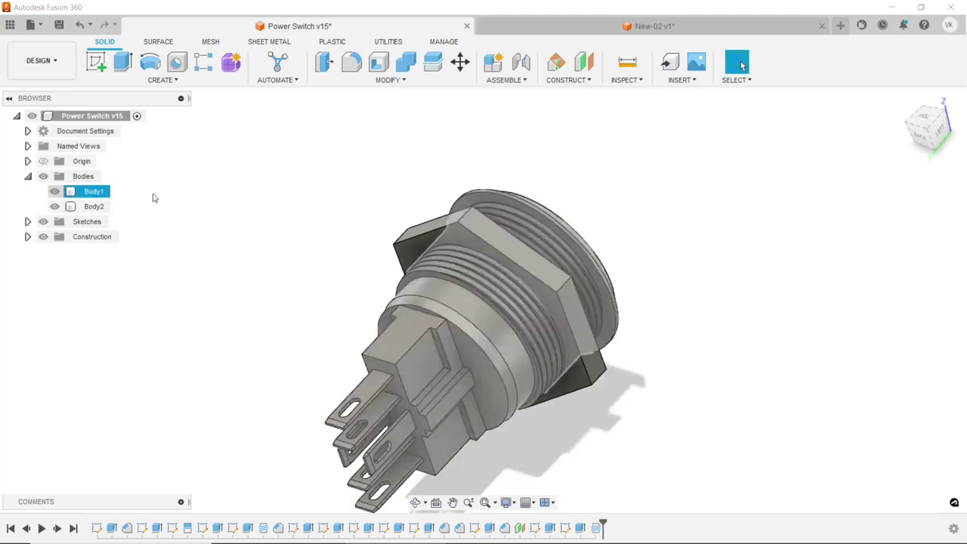
scroll(388, 499, "down", 2)
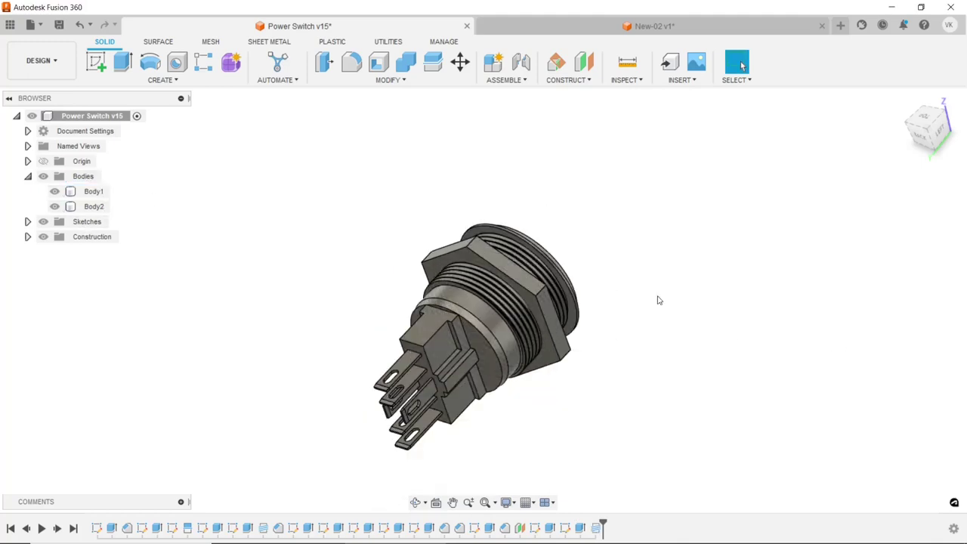
key("F4")
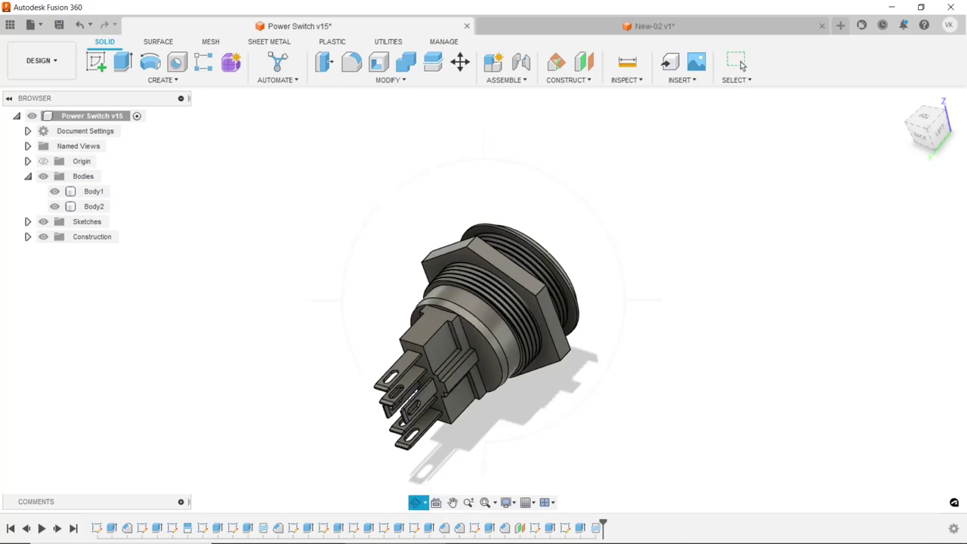
key("Escape")
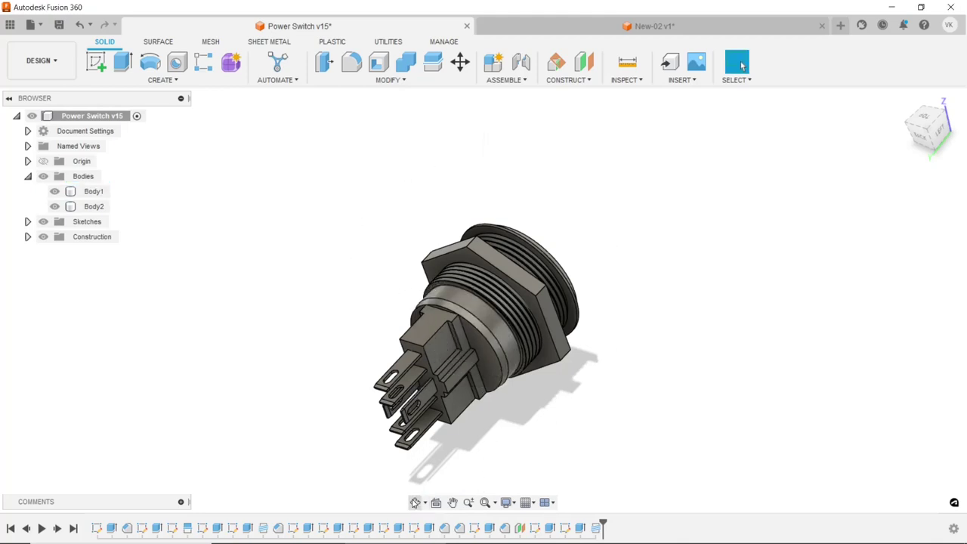
key("F4")
mouse_move(484, 340)
left_mouse_down()
mouse_move(466, 317)
mouse_move(298, 224)
left_mouse_up()
right_click(342, 221)
key("Escape")
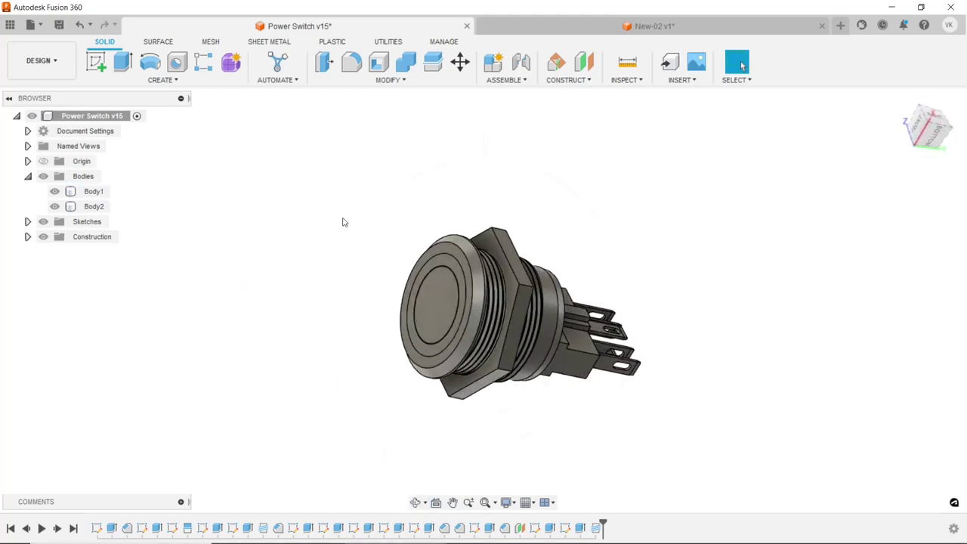
scroll(443, 259, "up", 3)
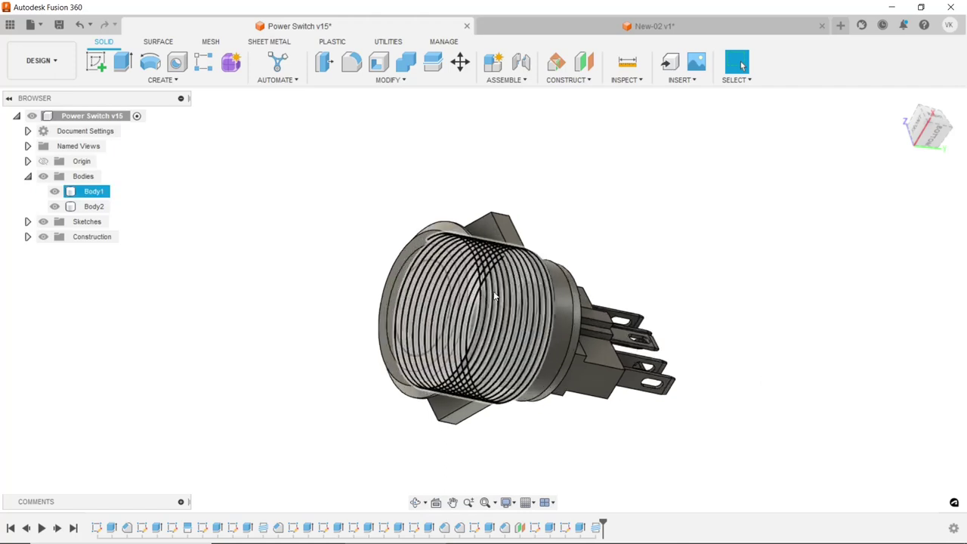
left_click(443, 260)
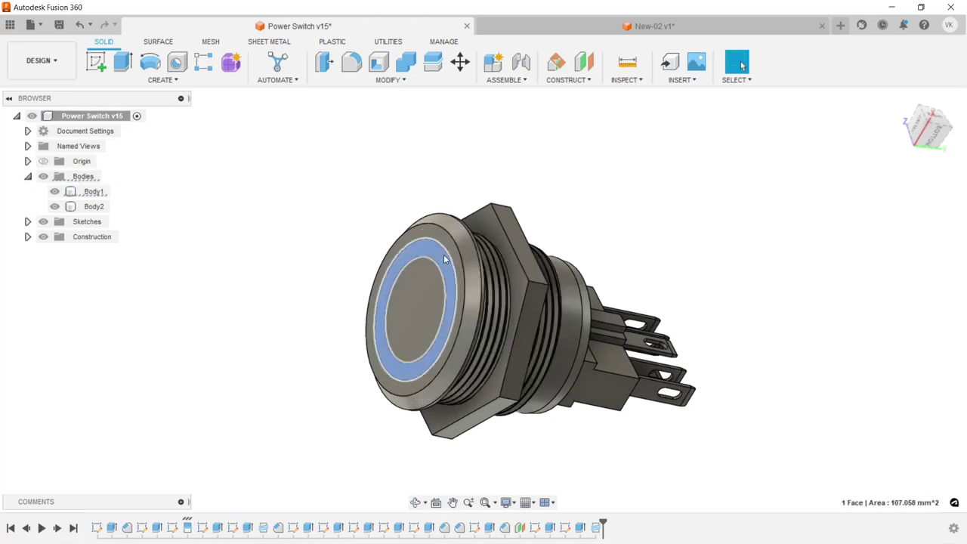
- Apply Paint - Metallic (Green) to the ring face on the button front
right_click(443, 259)
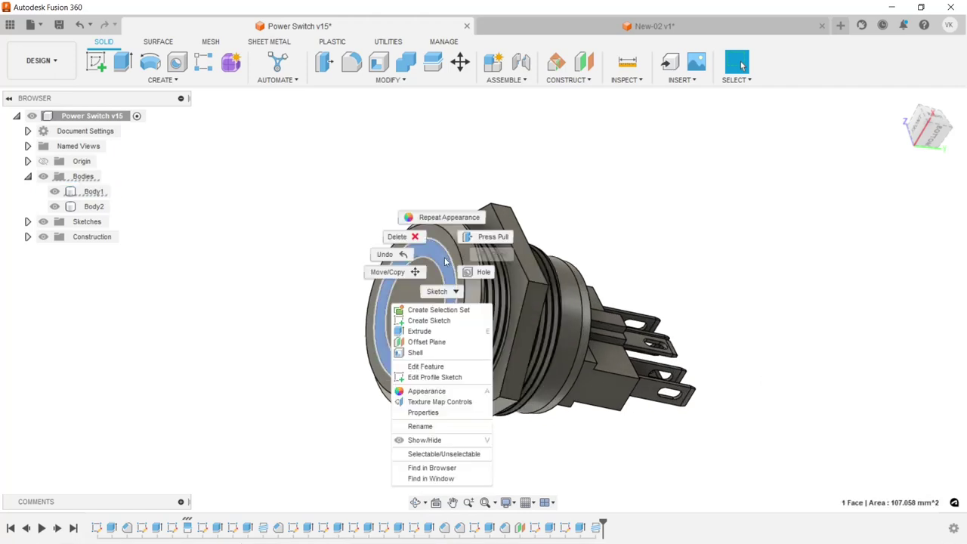
left_click(445, 388)
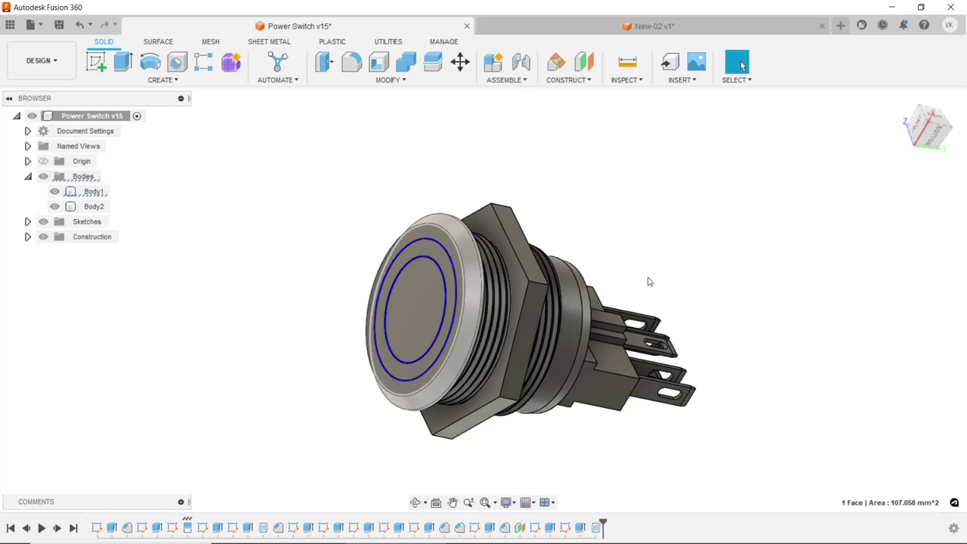
left_click(452, 228)
key("a")
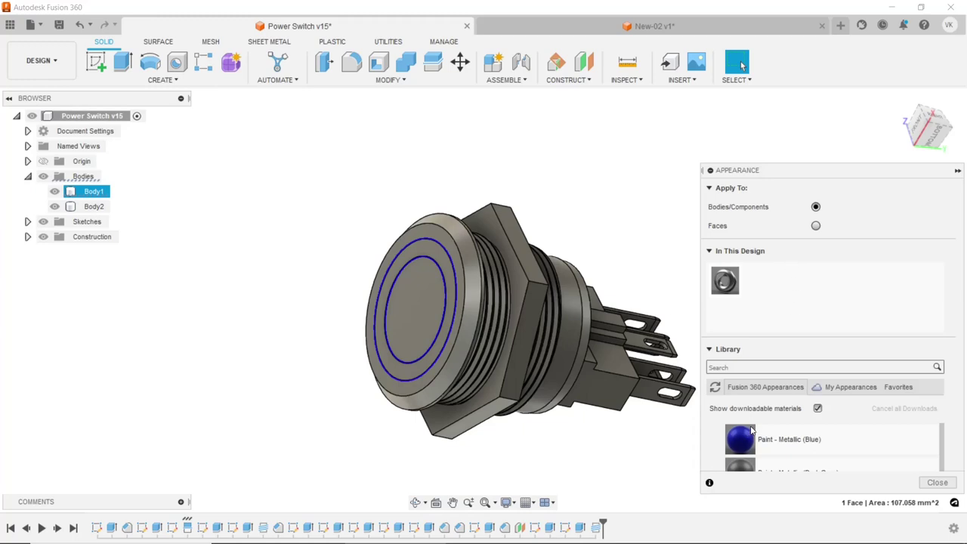
scroll(955, 430, "down", 3)
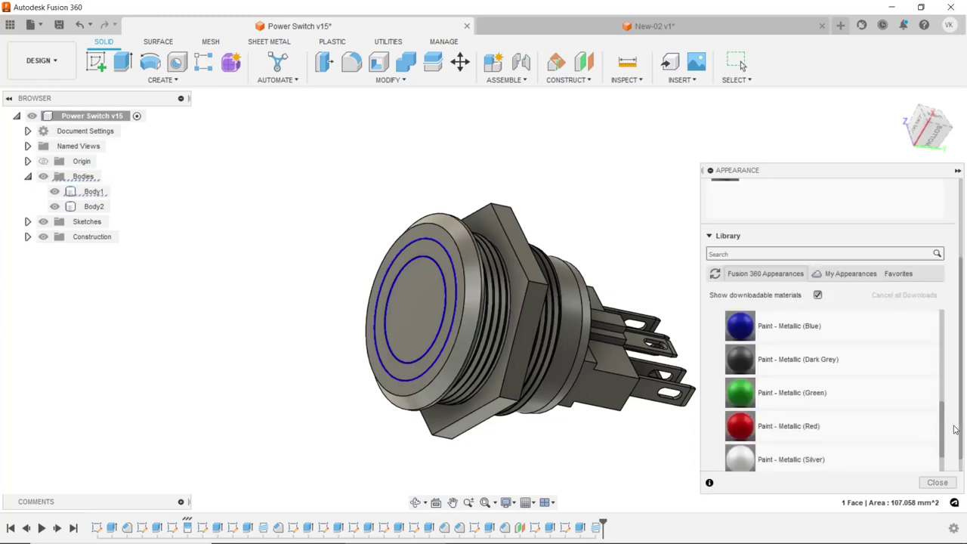
mouse_move(748, 374)
left_mouse_down()
mouse_move(556, 323)
mouse_move(790, 394)
left_mouse_up()
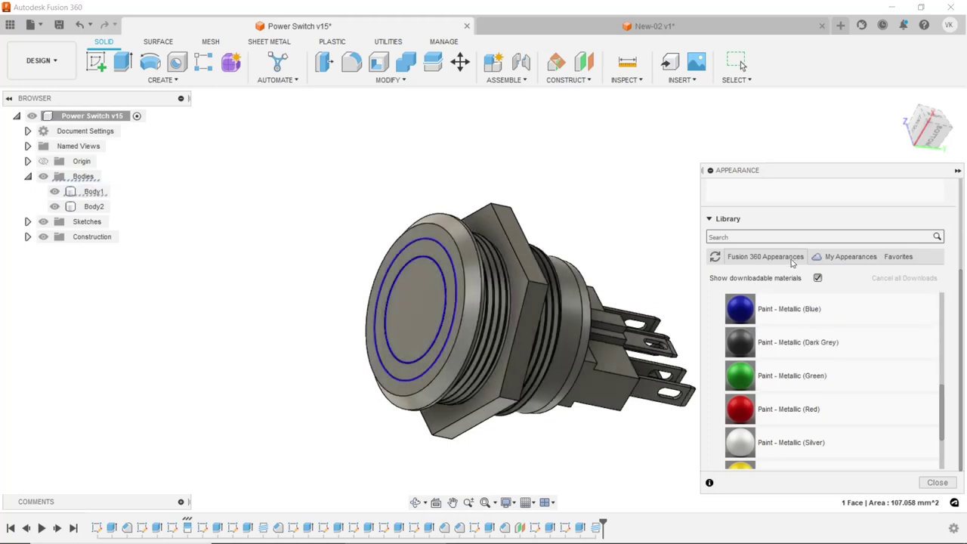
scroll(792, 261, "up", 4)
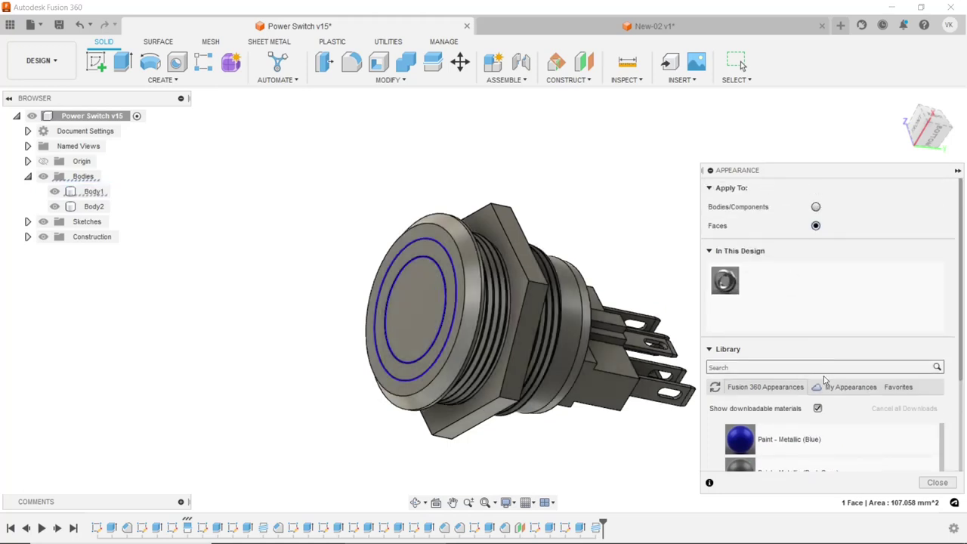
scroll(826, 380, "down", 3)
scroll(777, 406, "up", 3)
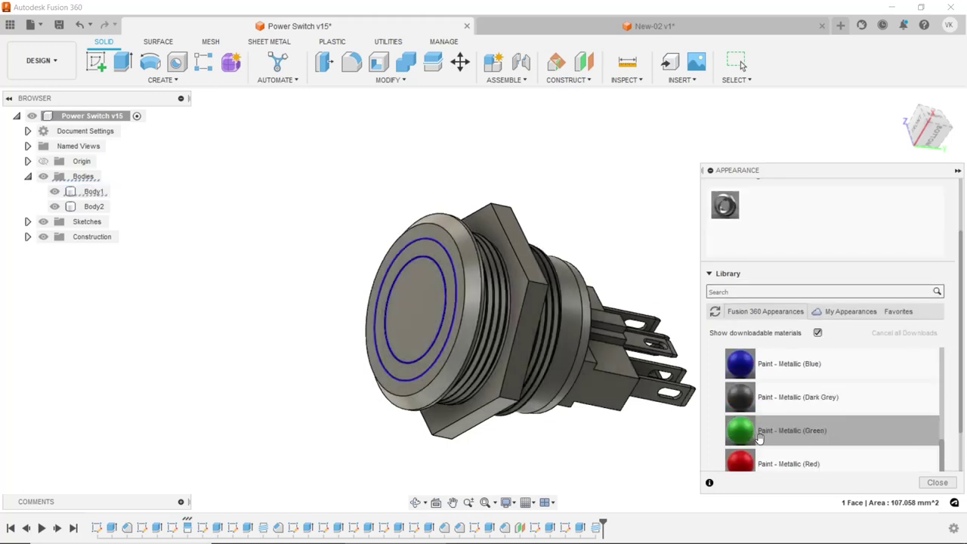
mouse_move(755, 428)
left_mouse_down()
mouse_move(441, 266)
mouse_move(805, 365)
mouse_move(864, 398)
left_mouse_up()
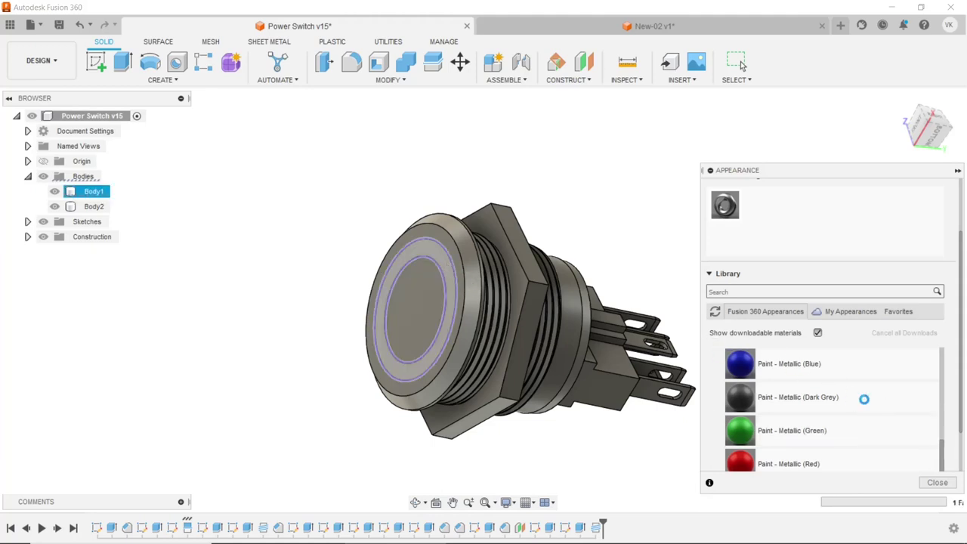
left_click(935, 482)
left_click(774, 393)
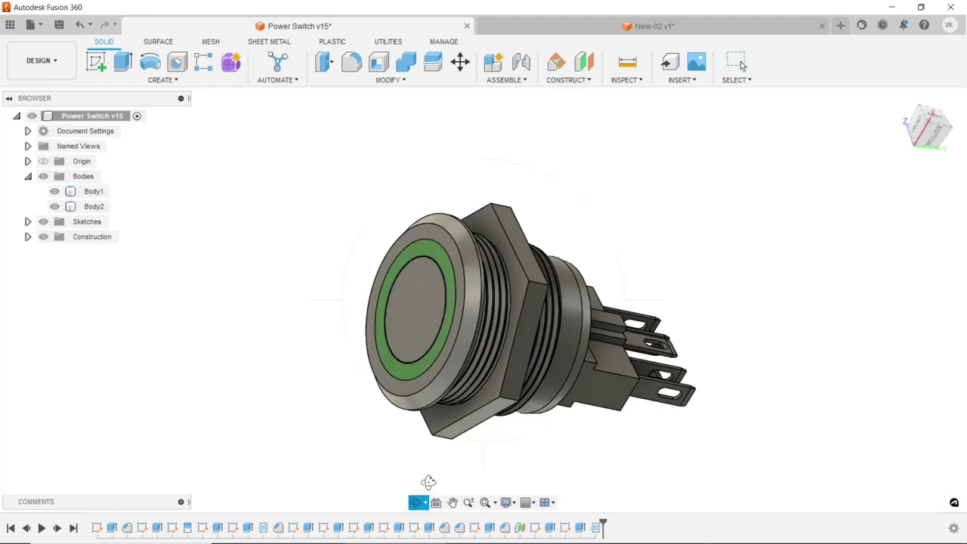
mouse_move(691, 346)
left_mouse_down()
mouse_move(624, 335)
mouse_move(538, 293)
mouse_move(505, 306)
left_mouse_up()
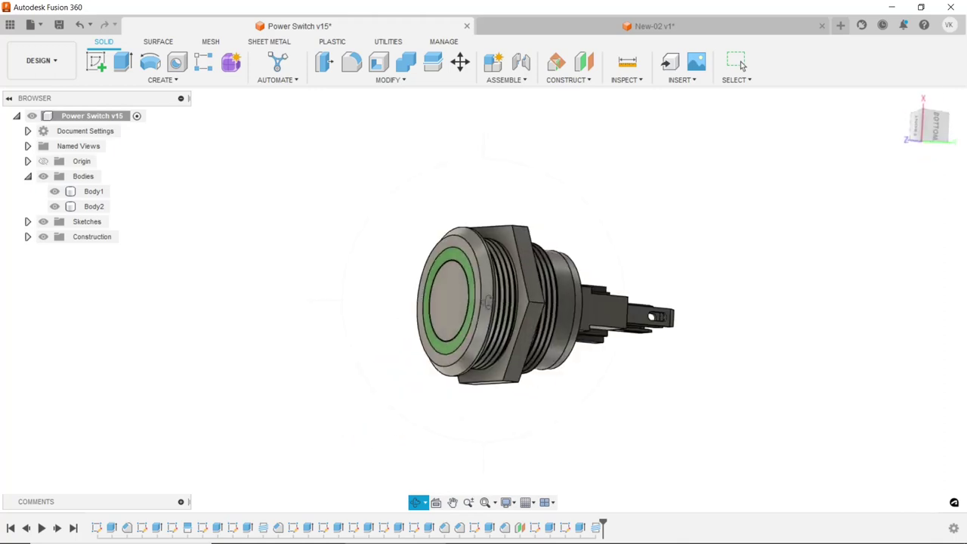